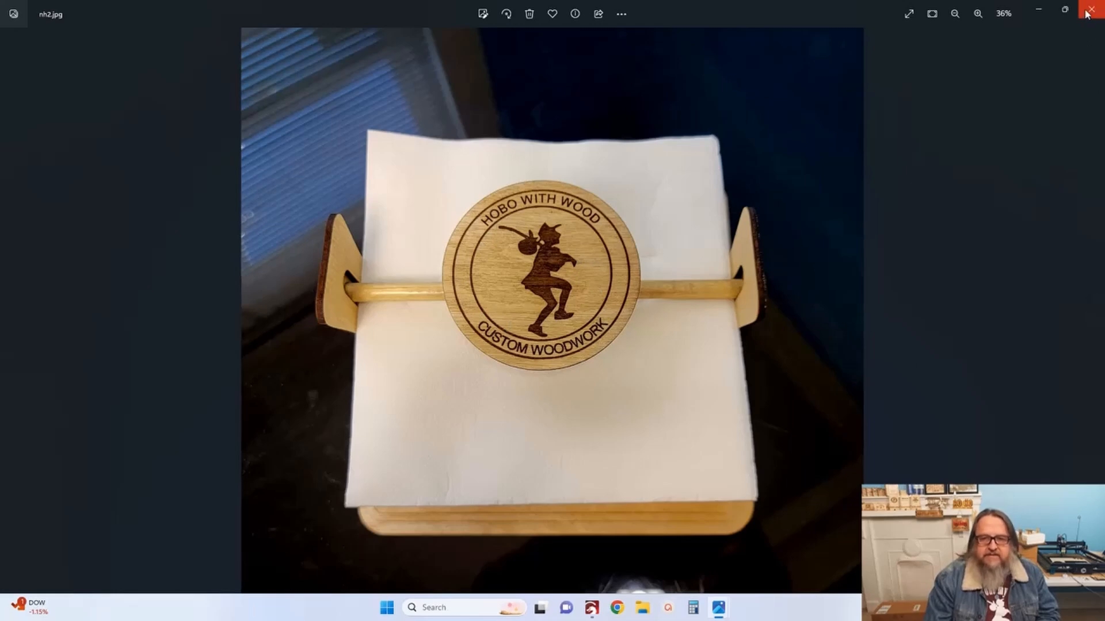
# Look through the remaining napkin holder photos, examine the end knob up close, and close the photo viewer
pyautogui.press('Right')
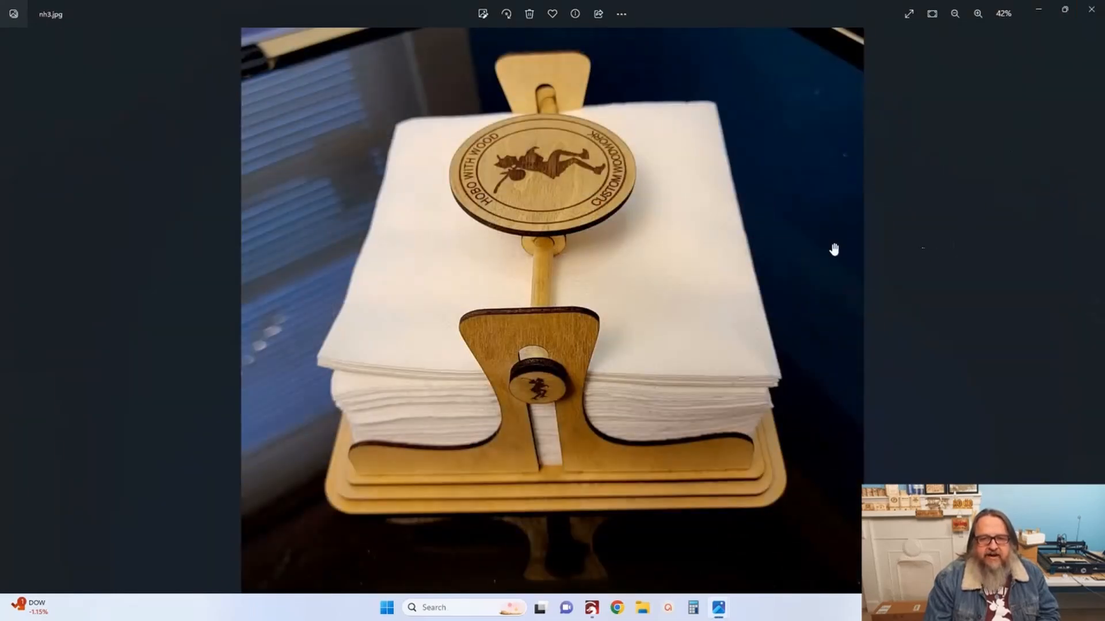
pyautogui.scroll(8, 536, 380)
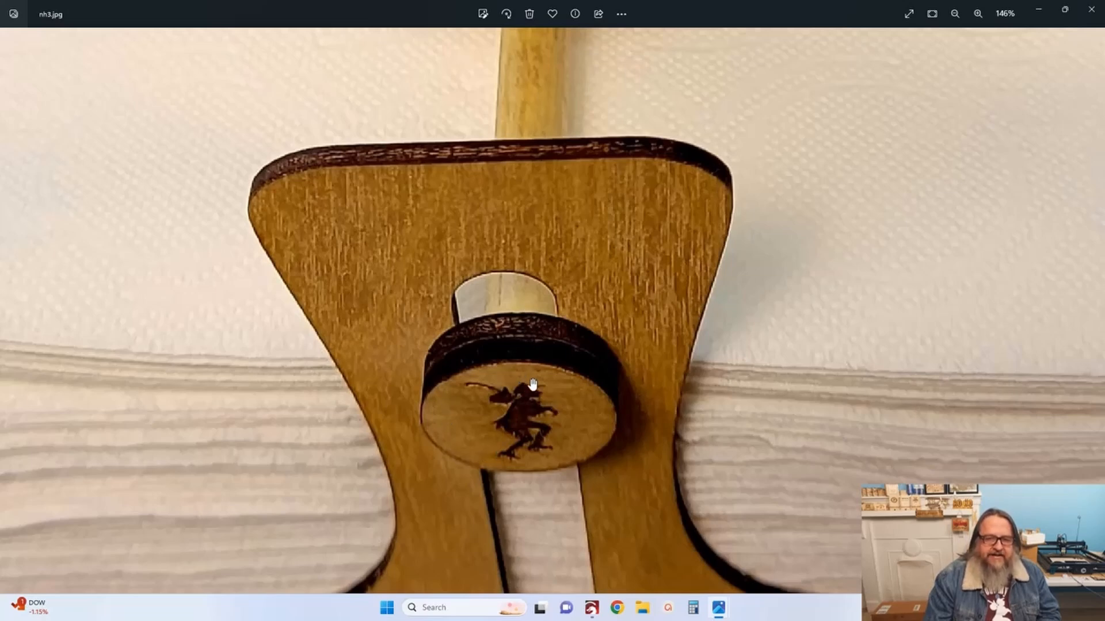
pyautogui.scroll(-5, 543, 412)
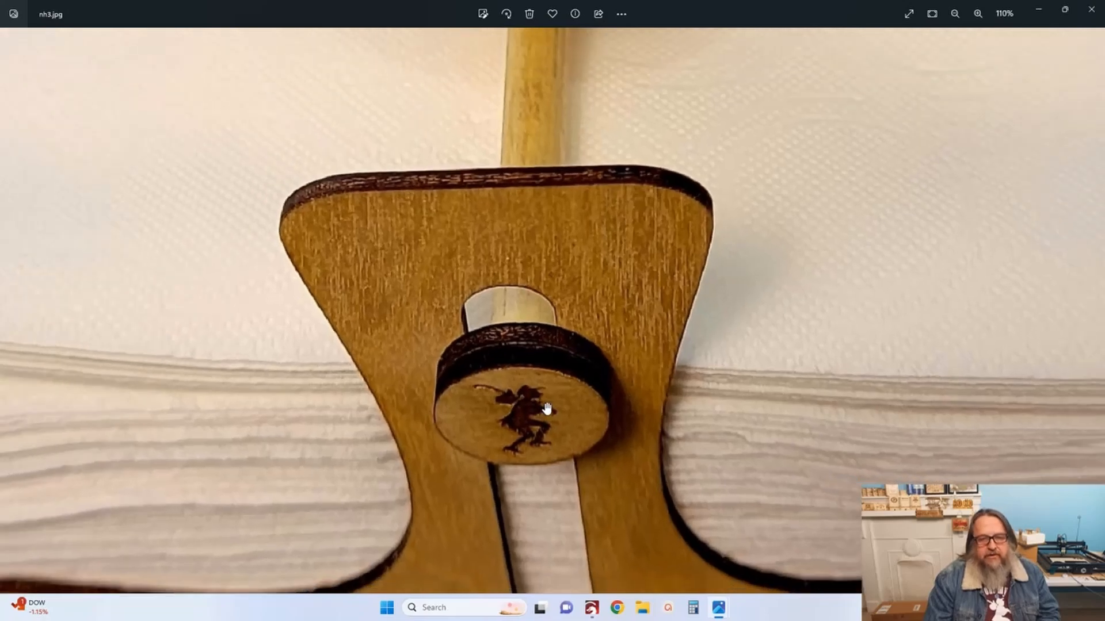
pyautogui.scroll(-2, 612, 341)
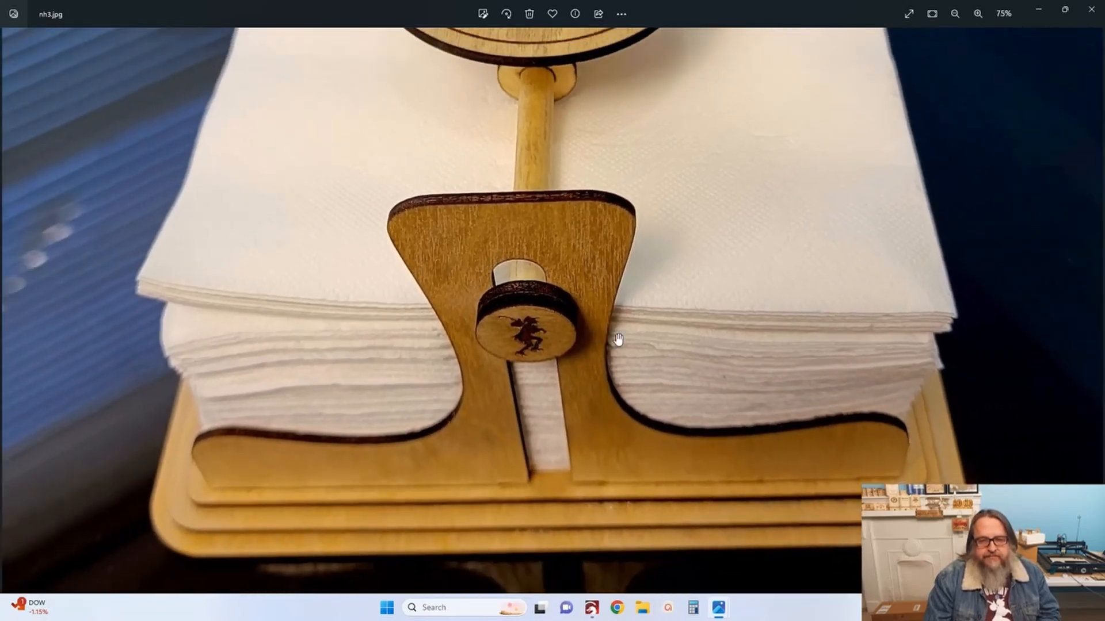
pyautogui.click(1093, 16)
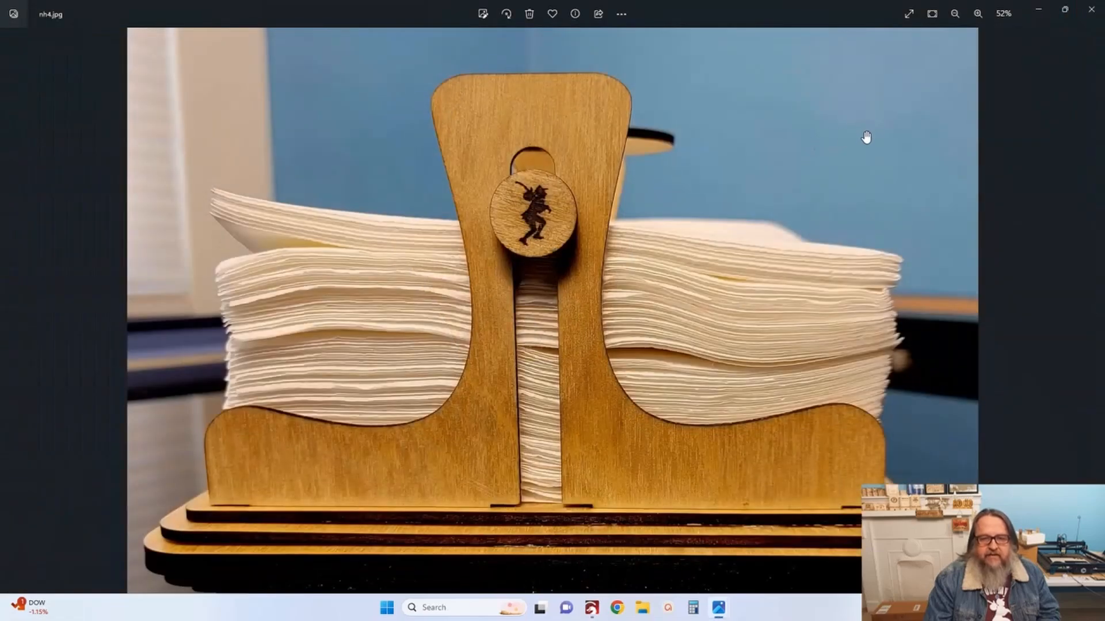
pyautogui.click(1092, 8)
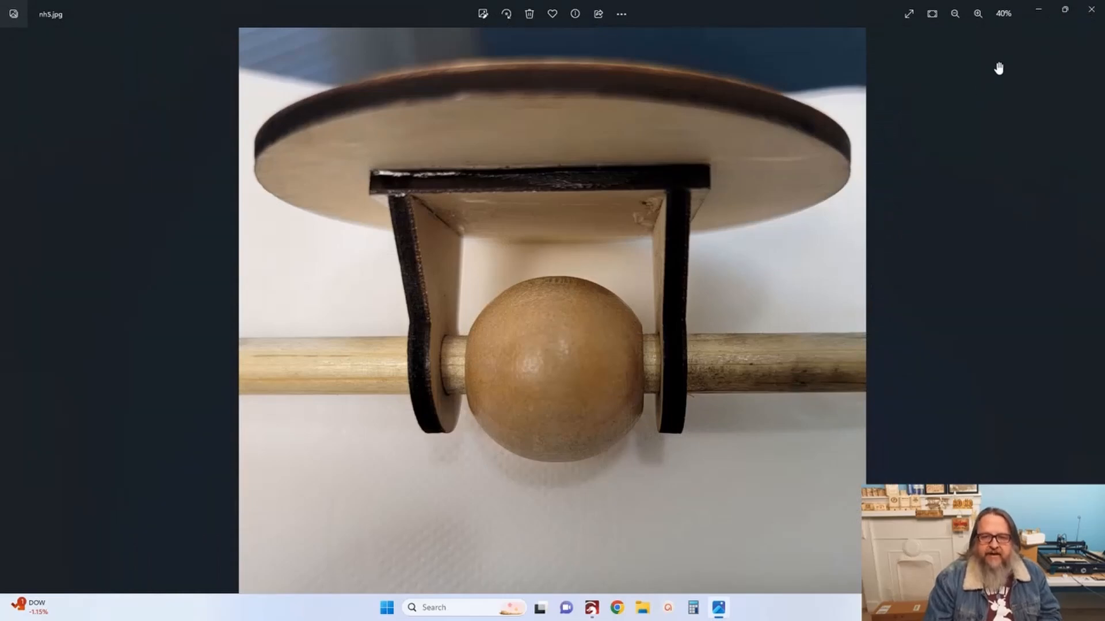
pyautogui.click(1084, 16)
pyautogui.moveTo(606, 360); pyautogui.dragTo(623, 394)
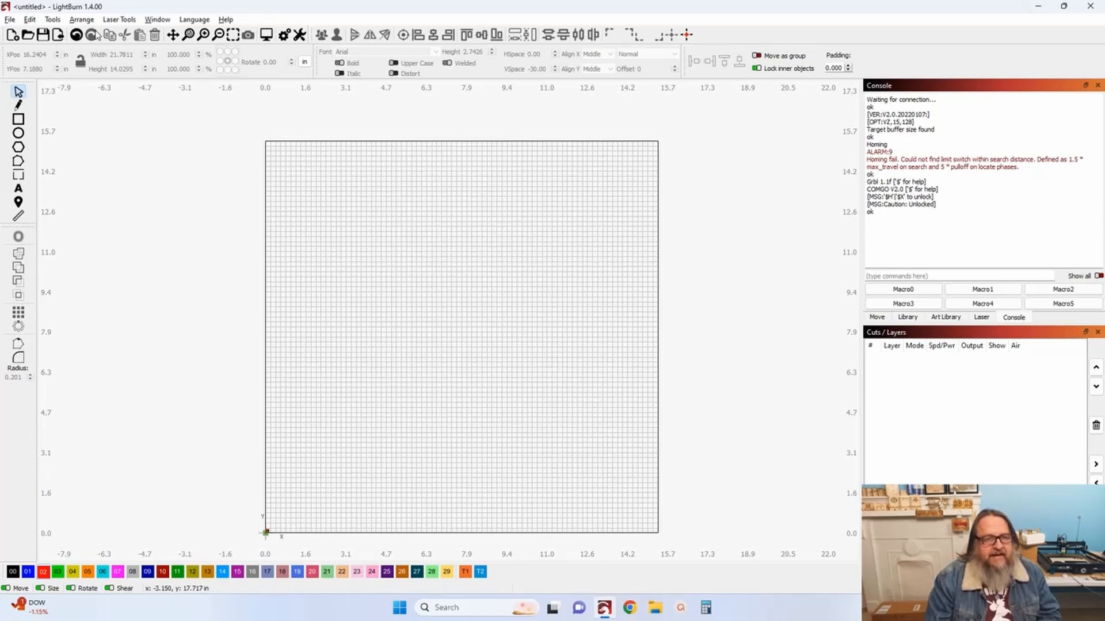
# Open the recent napkin holder project Basic.lbrn2 in LightBurn
pyautogui.click(13, 20)
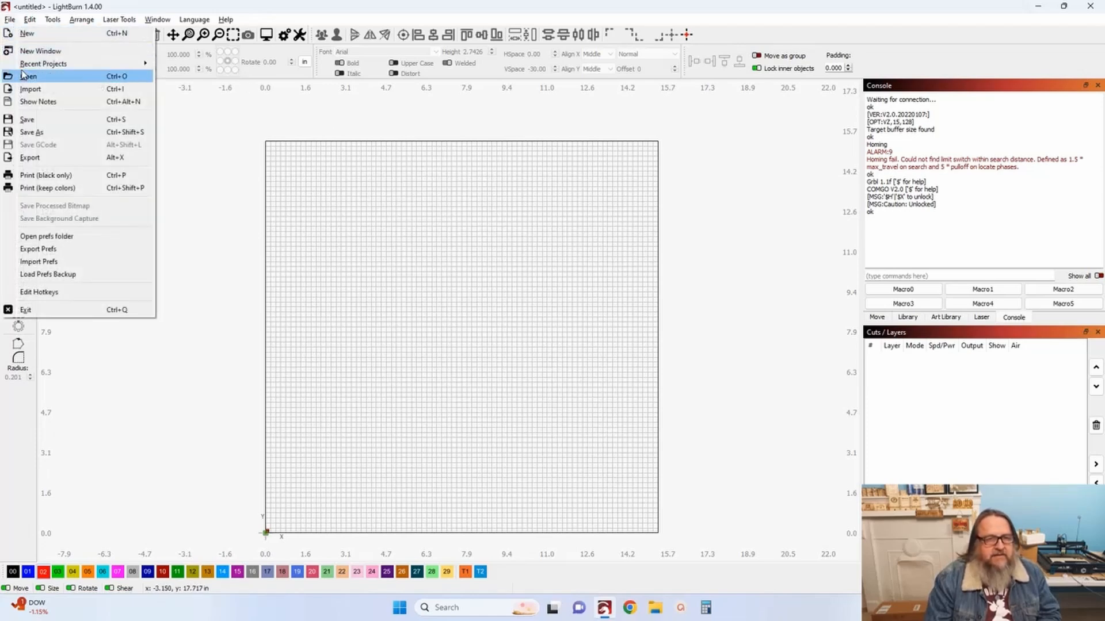
pyautogui.moveTo(42, 63)
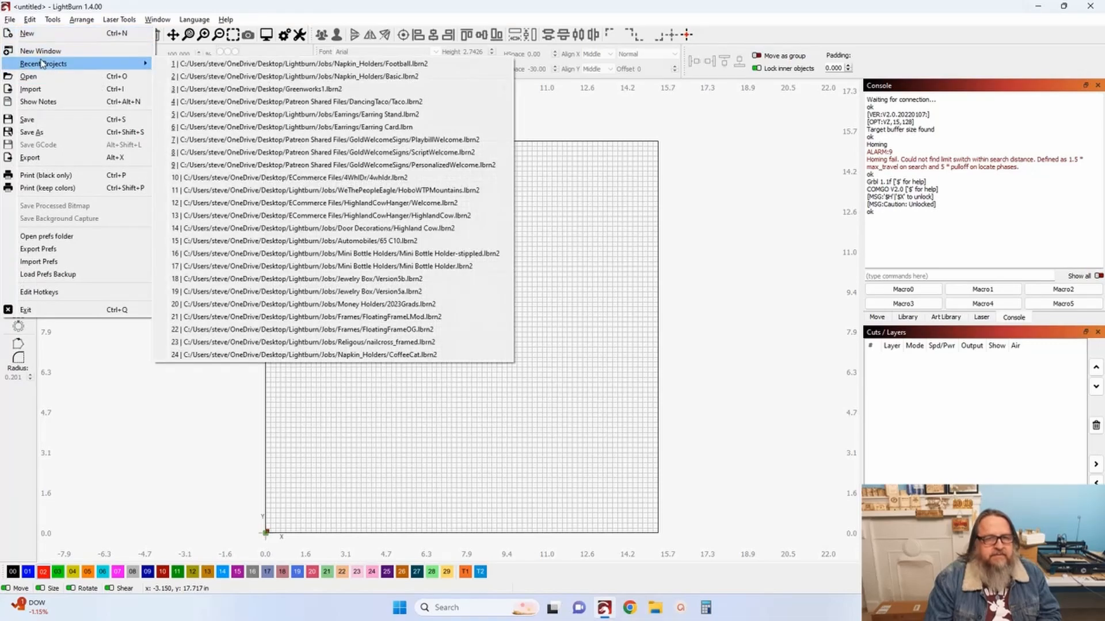
pyautogui.click(244, 76)
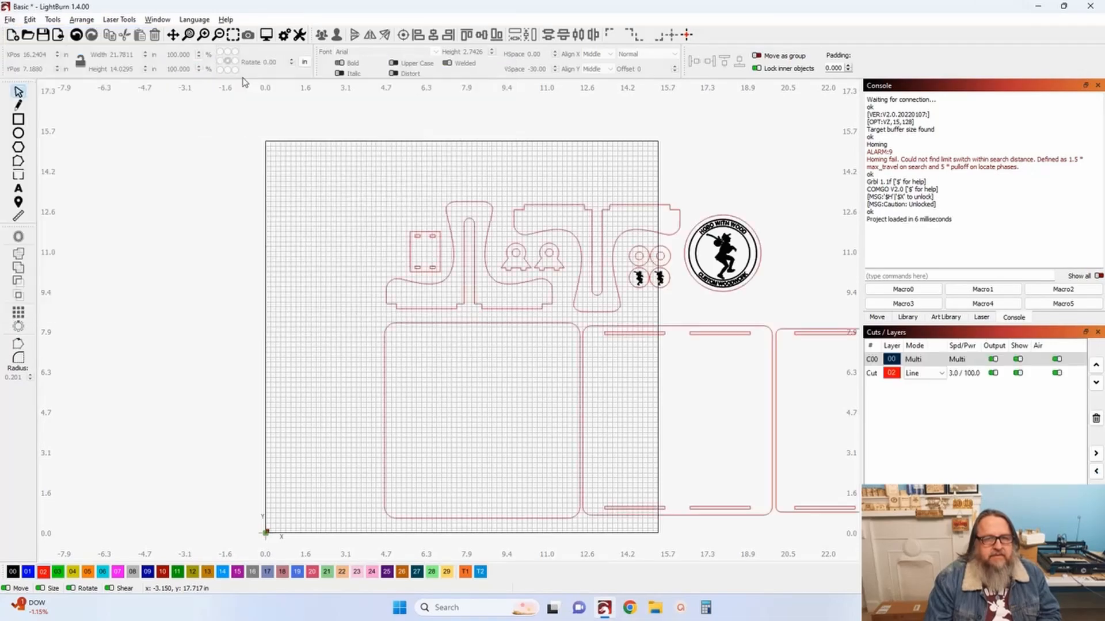
pyautogui.moveTo(485, 178); pyautogui.dragTo(284, 143)
pyautogui.scroll(-1, 287, 144)
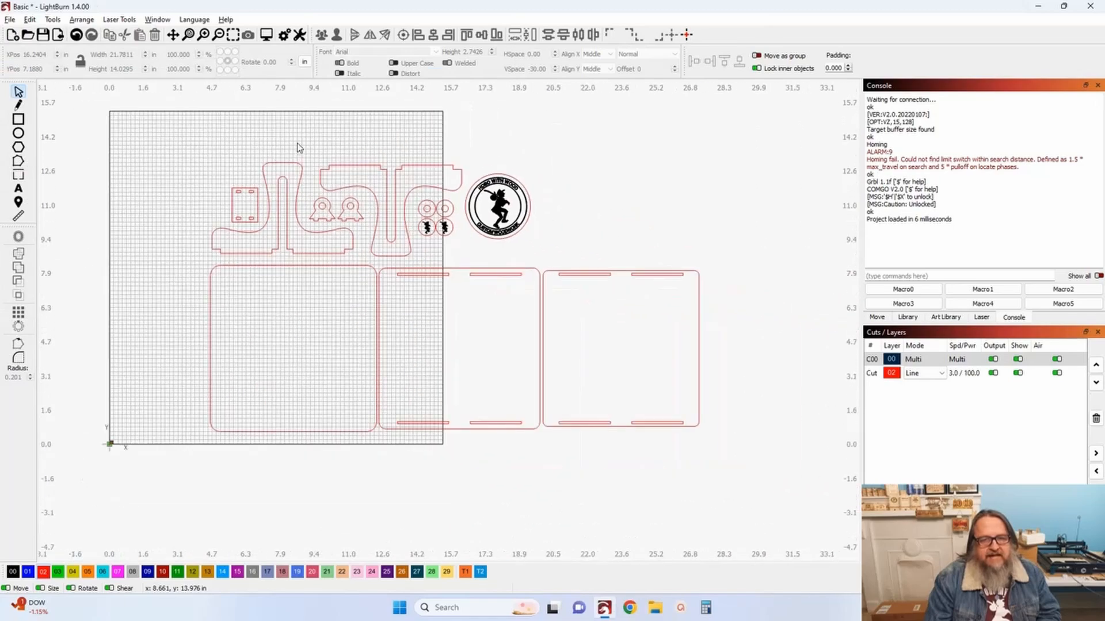
# Move all the napkin holder parts together to the empty area right of the laser bed and deselect them
pyautogui.moveTo(175, 115); pyautogui.dragTo(729, 472)
pyautogui.moveTo(468, 306); pyautogui.dragTo(754, 295)
pyautogui.scroll(-1, 513, 455)
pyautogui.moveTo(513, 455); pyautogui.dragTo(330, 414)
pyautogui.scroll(2, 398, 424)
pyautogui.moveTo(397, 445); pyautogui.dragTo(473, 449)
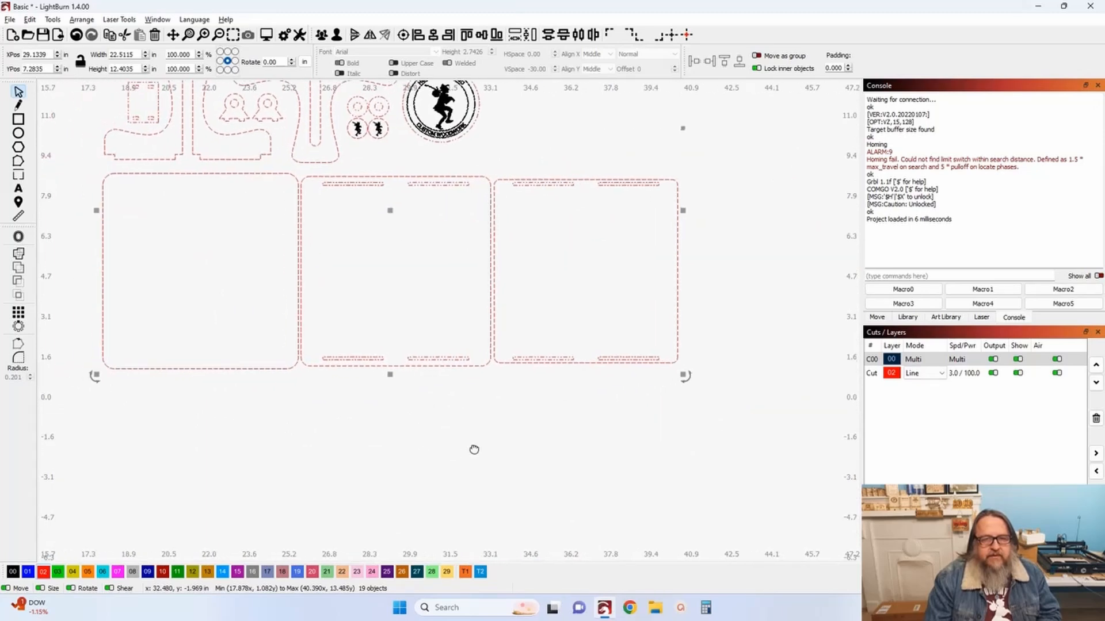
pyautogui.click(446, 430)
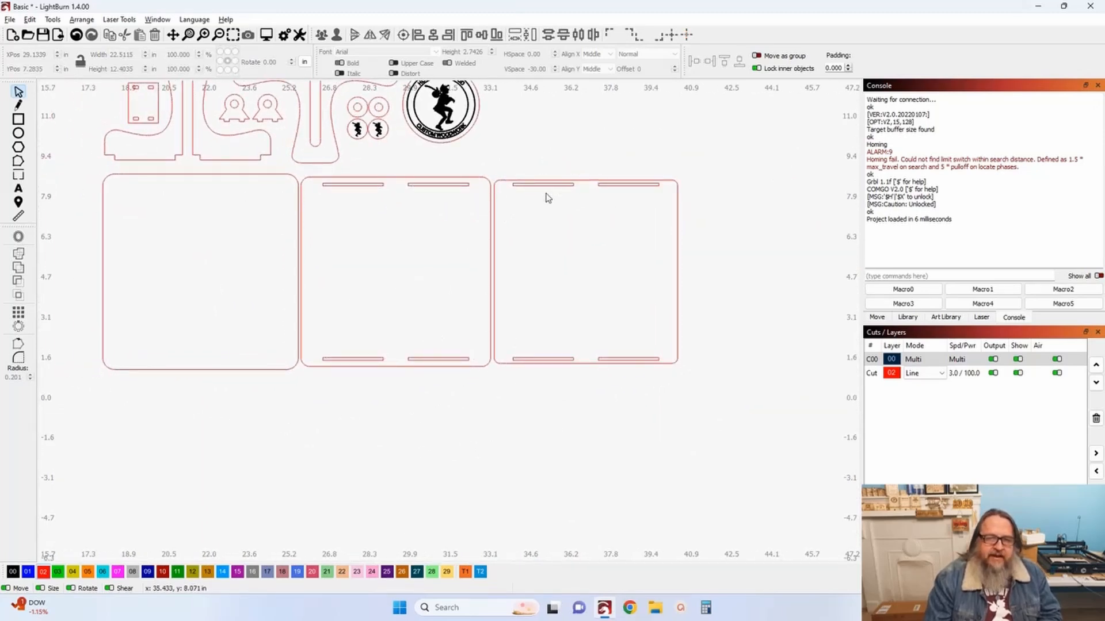
# Examine the layout of base plates, slotted side supports, pivot brackets, knob discs and round logo
pyautogui.moveTo(484, 196); pyautogui.dragTo(460, 313)
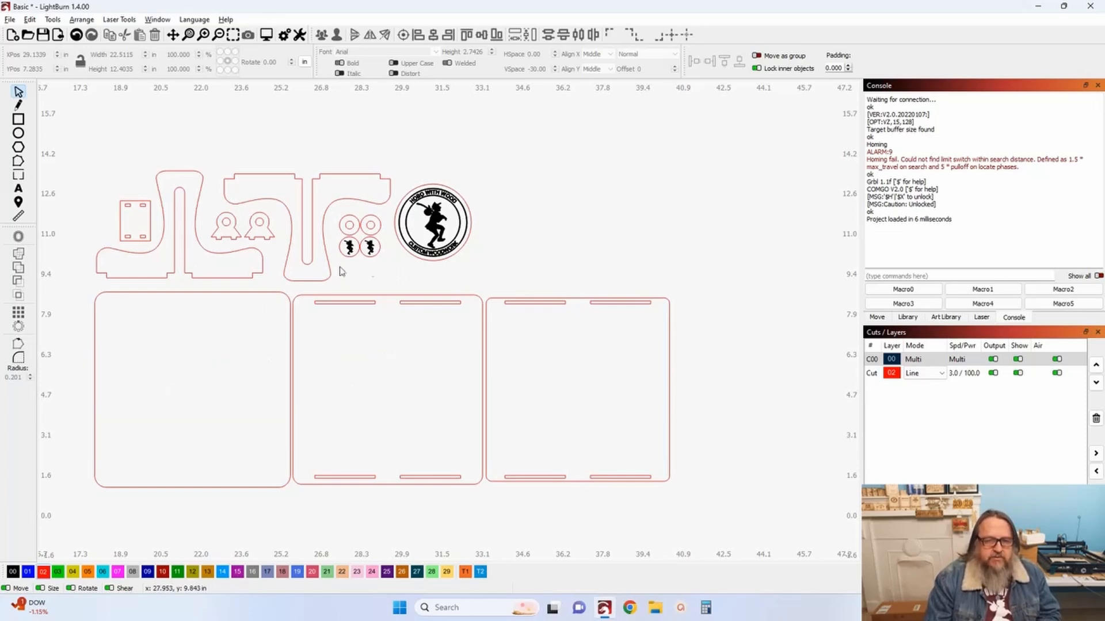
pyautogui.scroll(2, 264, 264)
pyautogui.scroll(2, 454, 279)
pyautogui.hscroll(-1, 119, 219)
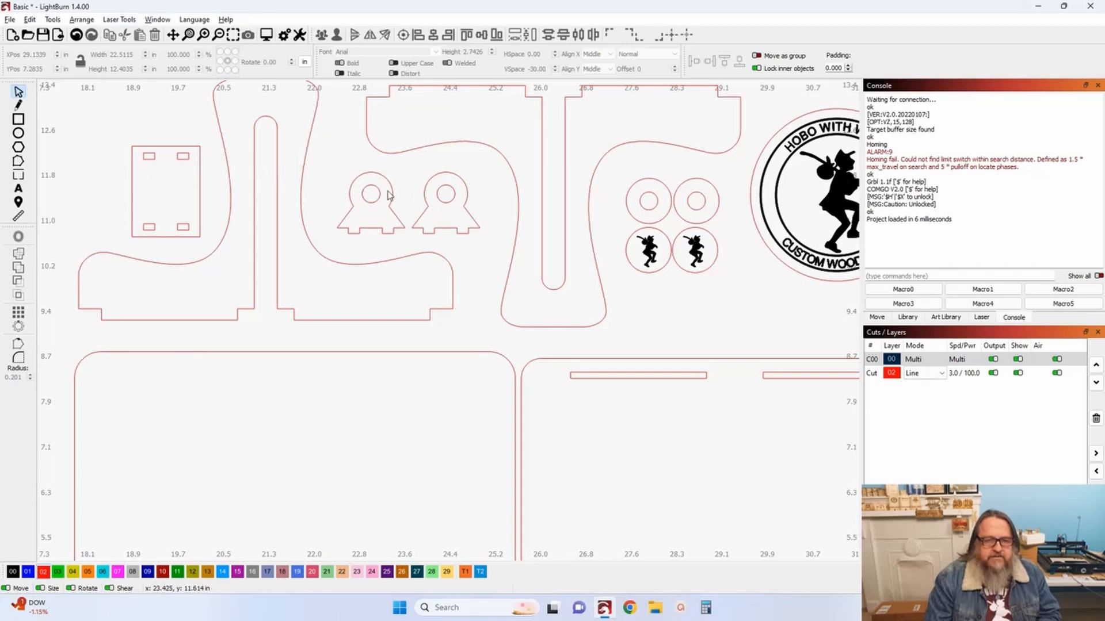
pyautogui.scroll(-1, 493, 225)
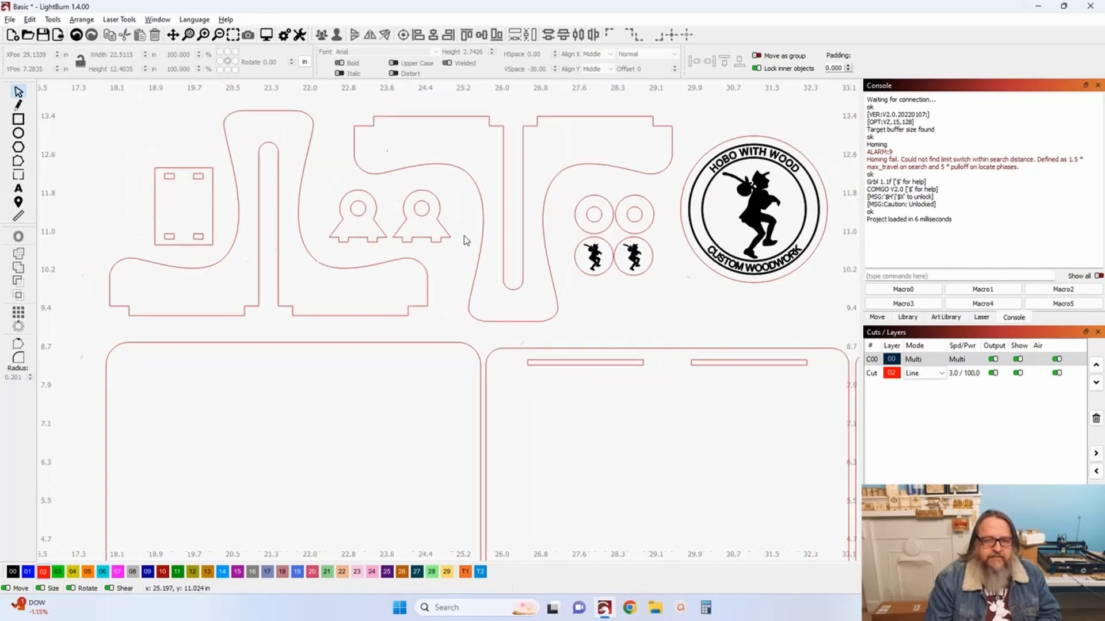
pyautogui.moveTo(494, 226); pyautogui.dragTo(360, 264)
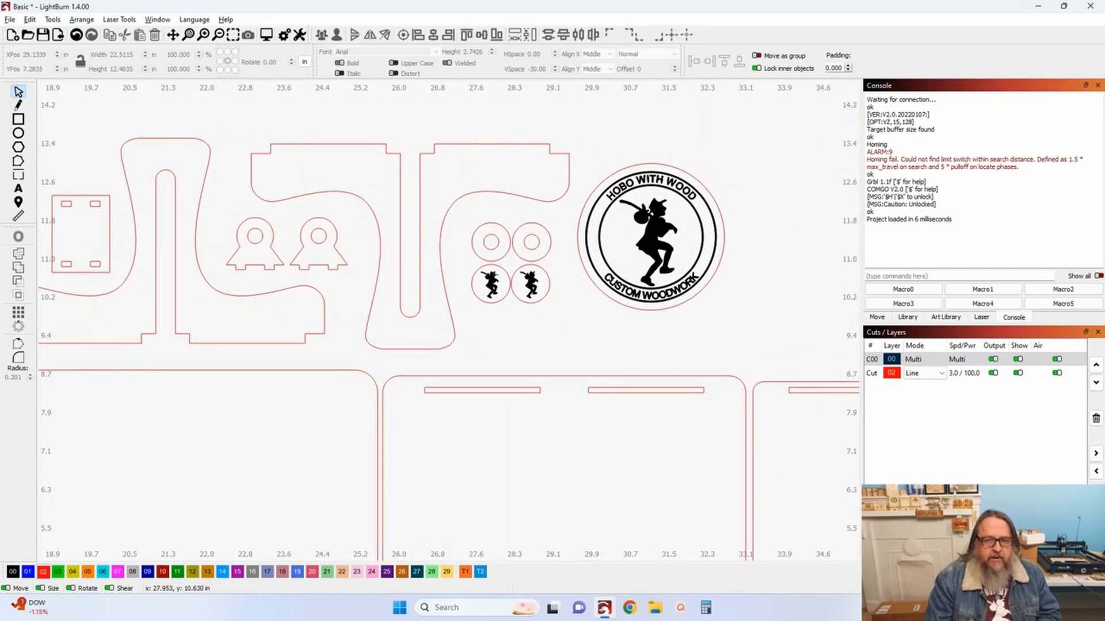
pyautogui.moveTo(349, 260); pyautogui.dragTo(480, 257)
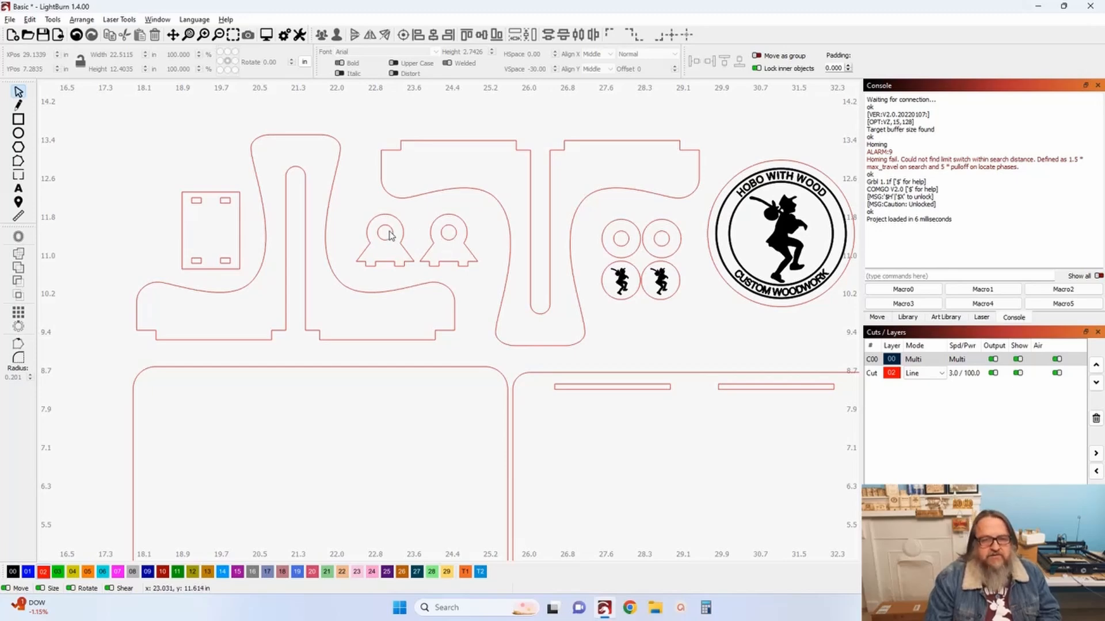
# Draw a circle about 0.84 in across over the left pivot bracket and set its width and height to 1 in
pyautogui.scroll(3, 389, 235)
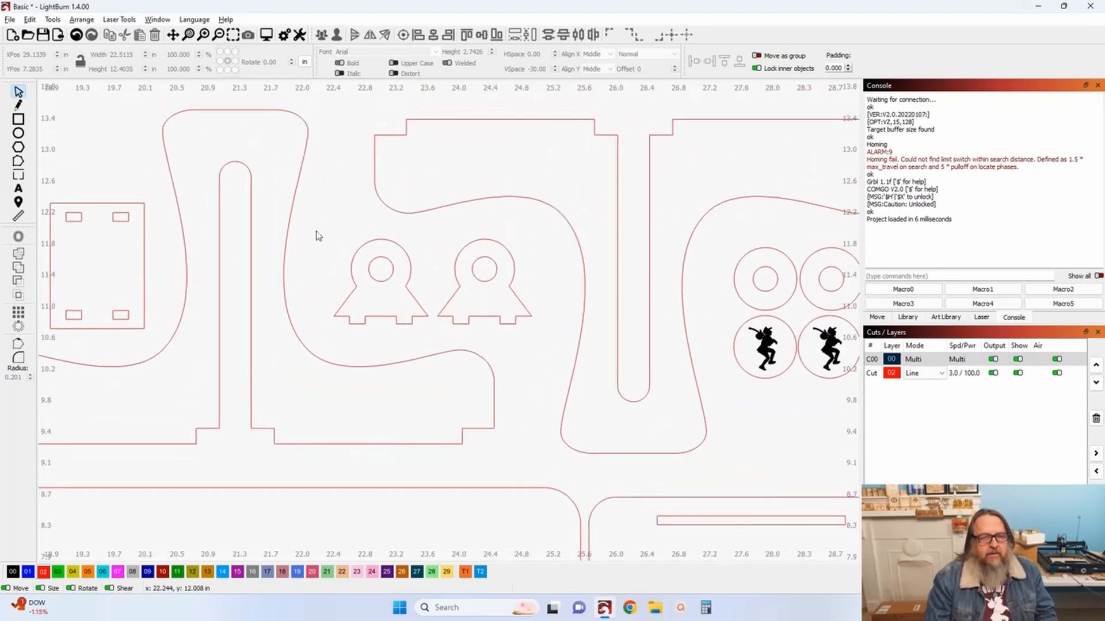
pyautogui.click(19, 134)
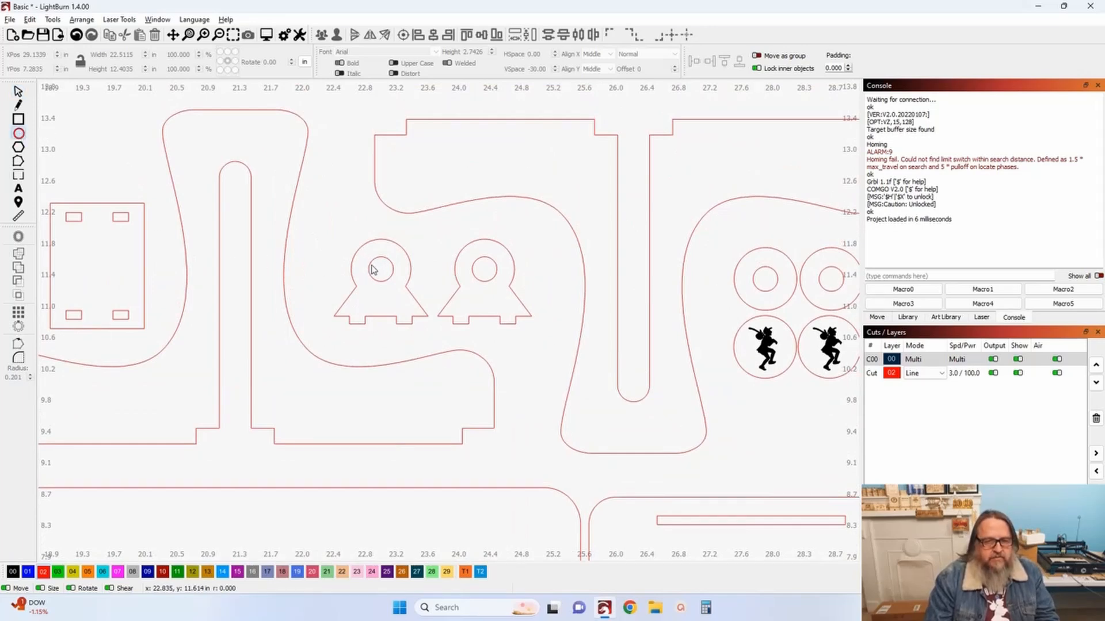
pyautogui.moveTo(369, 268); pyautogui.dragTo(436, 317)
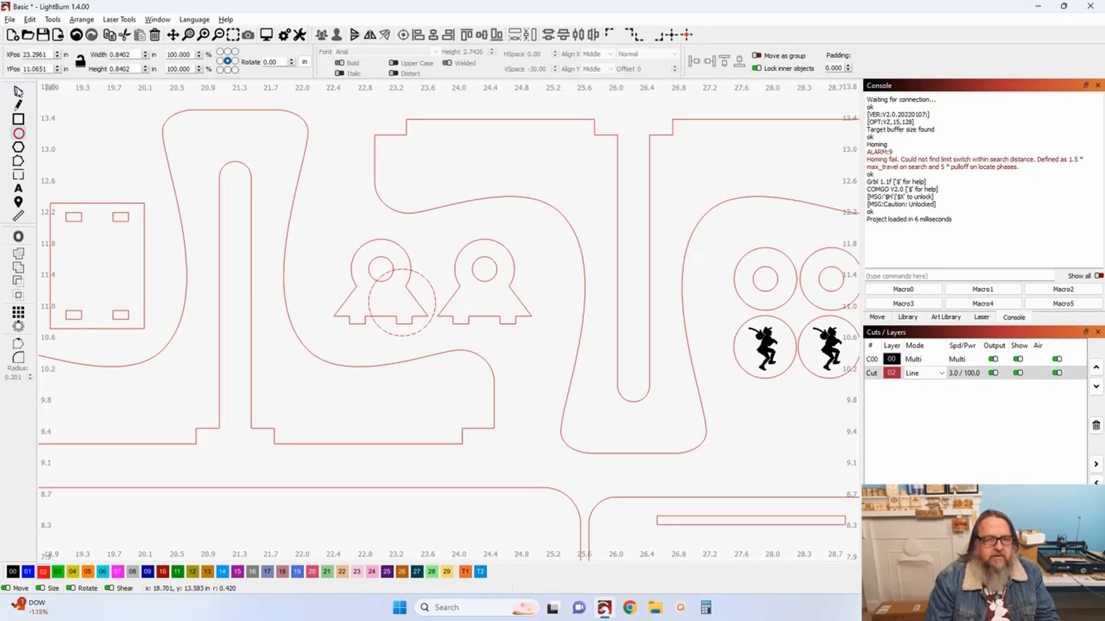
pyautogui.click(19, 92)
pyautogui.doubleClick(133, 56)
pyautogui.write('1.0')
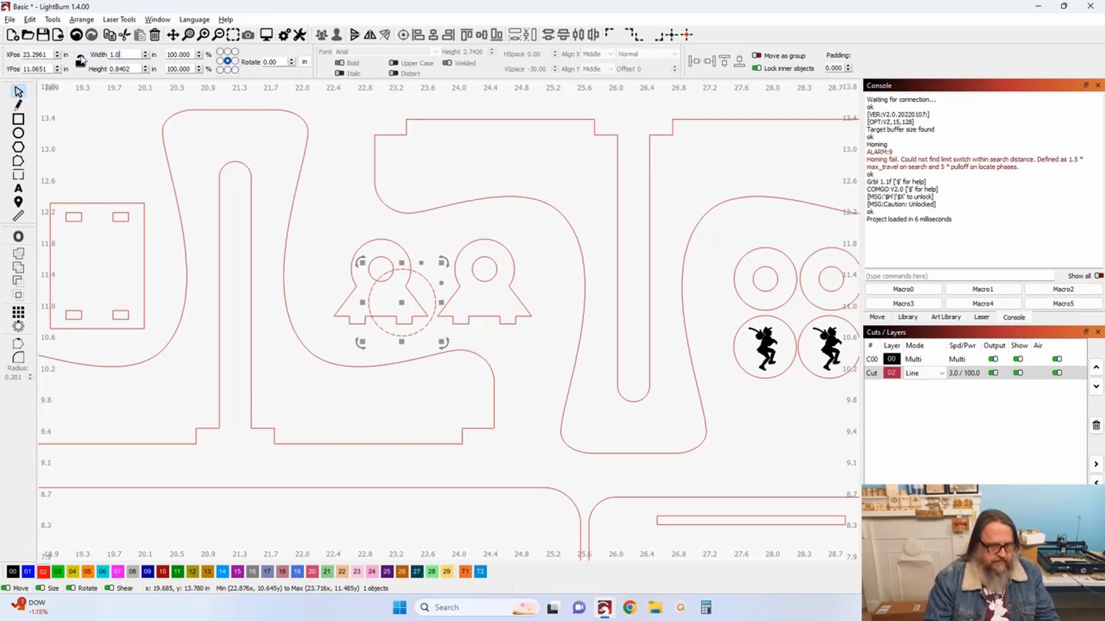
pyautogui.press('Tab')
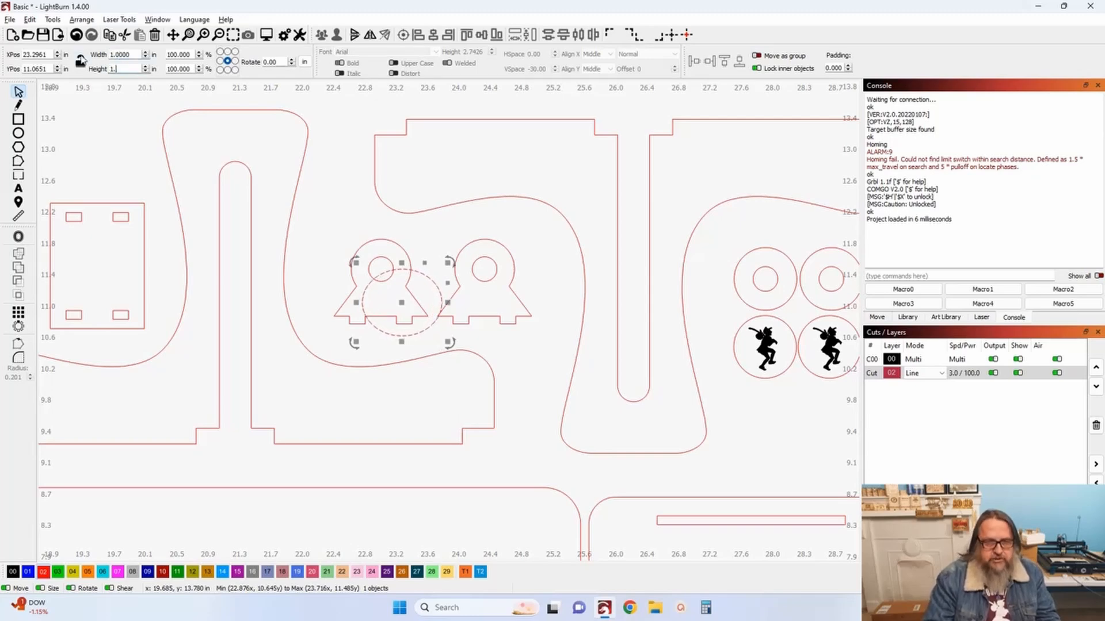
# Align the centre of the 1 in circle with the rod hole of the left pivot bracket
pyautogui.click(386, 284)
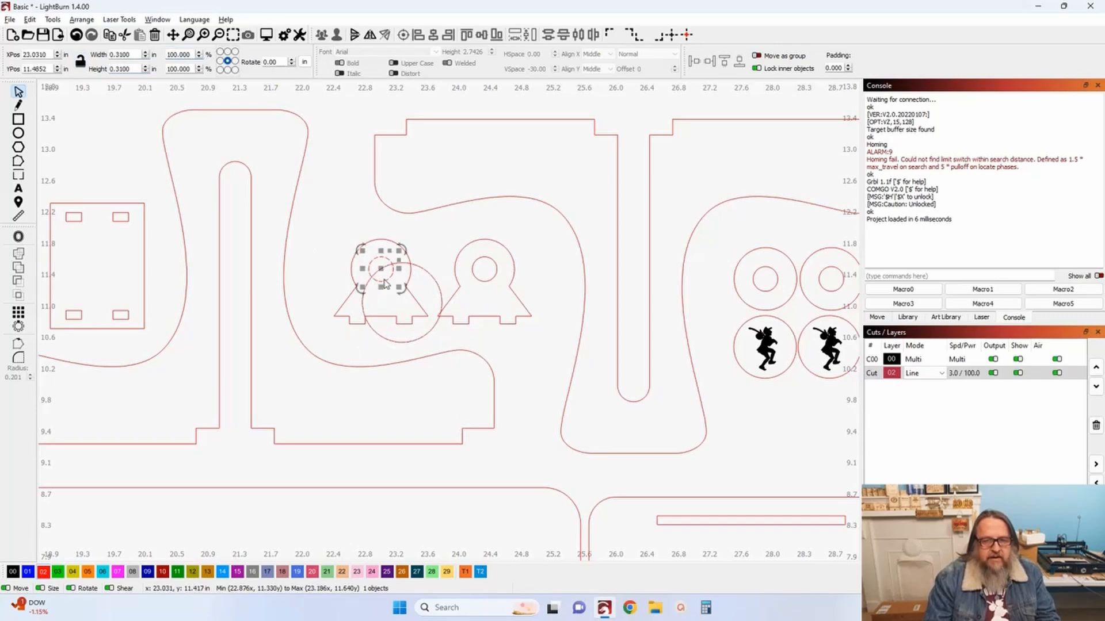
pyautogui.click(431, 274)
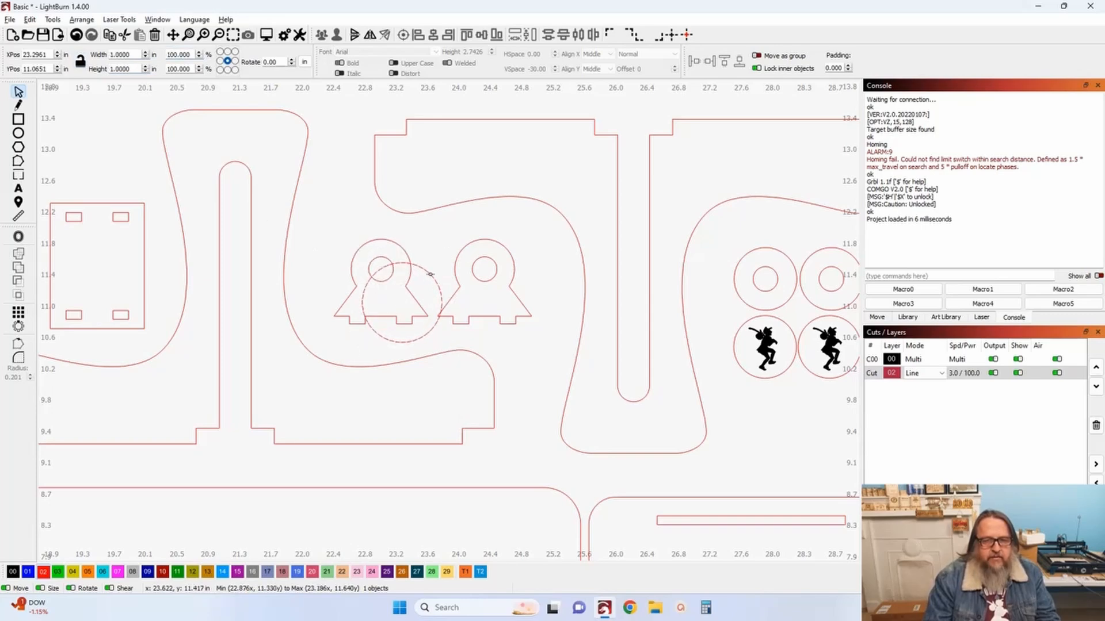
pyautogui.keyDown('shift'); pyautogui.click(386, 285); pyautogui.keyUp('shift')
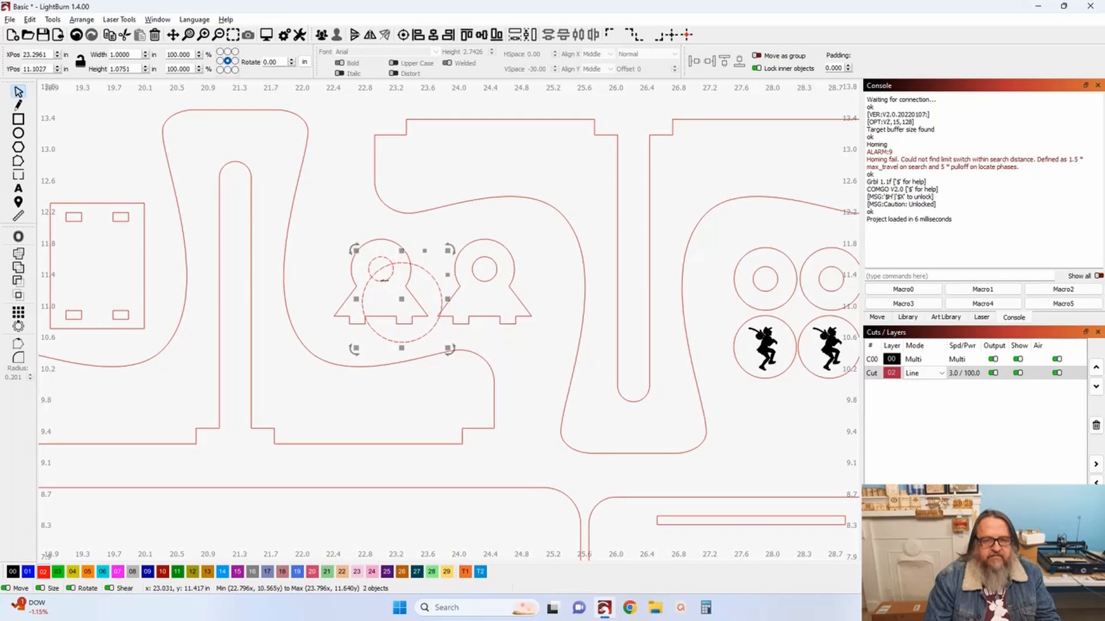
pyautogui.click(403, 35)
pyautogui.click(443, 239)
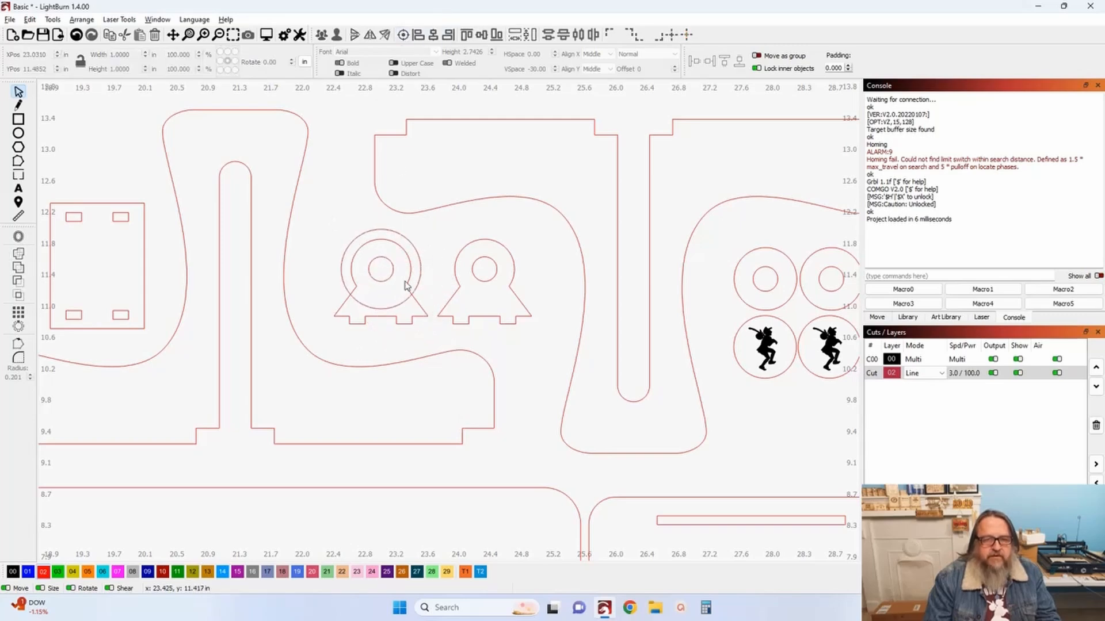
# Compare the 1 in circle with the left bracket's outline and delete the circle
pyautogui.scroll(5, 400, 272)
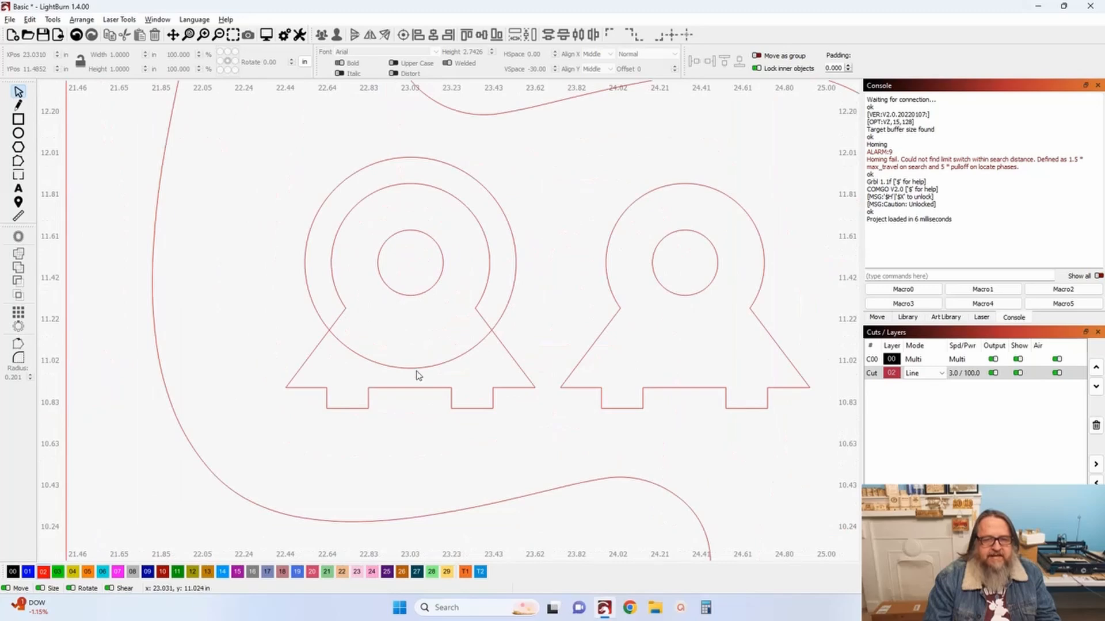
pyautogui.click(416, 367)
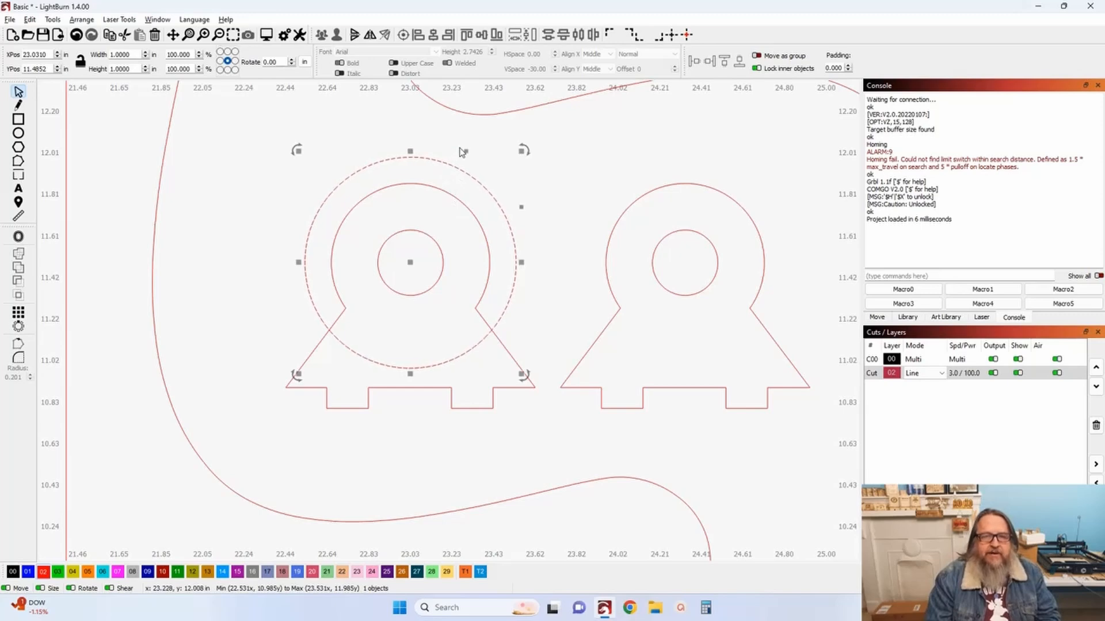
pyautogui.moveTo(459, 151); pyautogui.dragTo(451, 282)
pyautogui.scroll(-5, 451, 281)
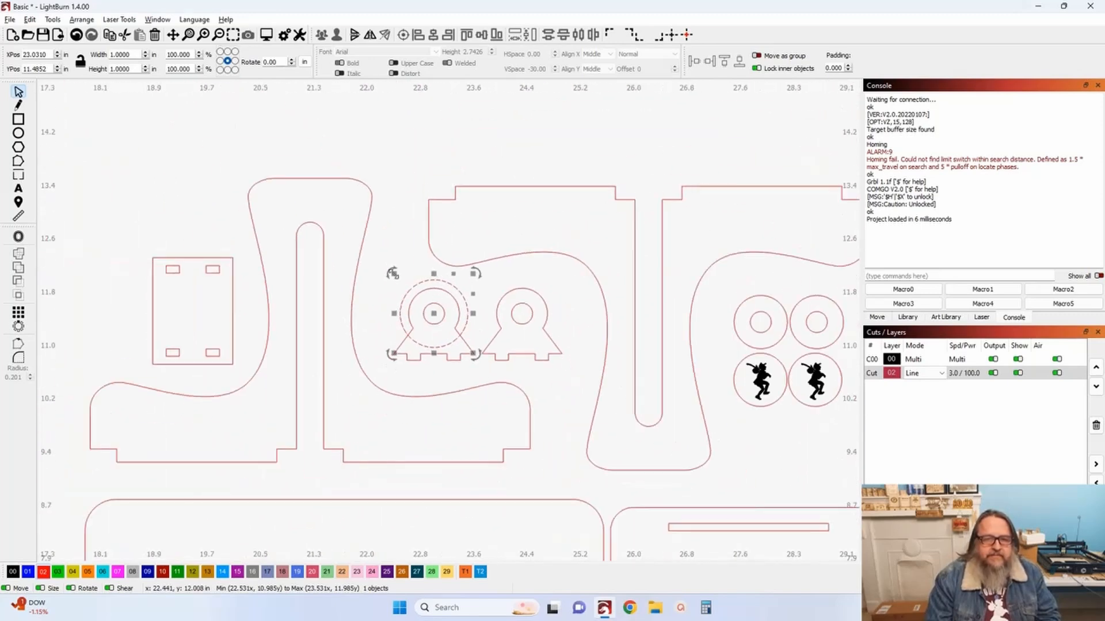
pyautogui.click(397, 279)
pyautogui.click(404, 295)
pyautogui.press('Delete')
# Examine the ring discs, the engraved knob discs and the round Hobo With Wood logo piece
pyautogui.scroll(-2, 404, 295)
pyautogui.moveTo(594, 349); pyautogui.dragTo(451, 345)
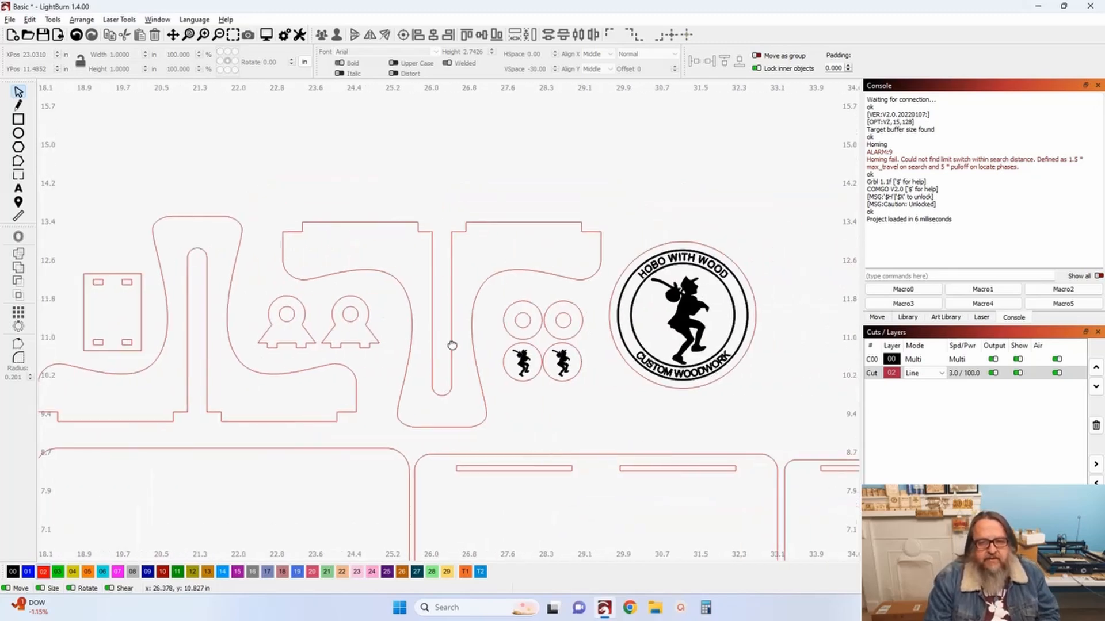
pyautogui.scroll(5, 557, 354)
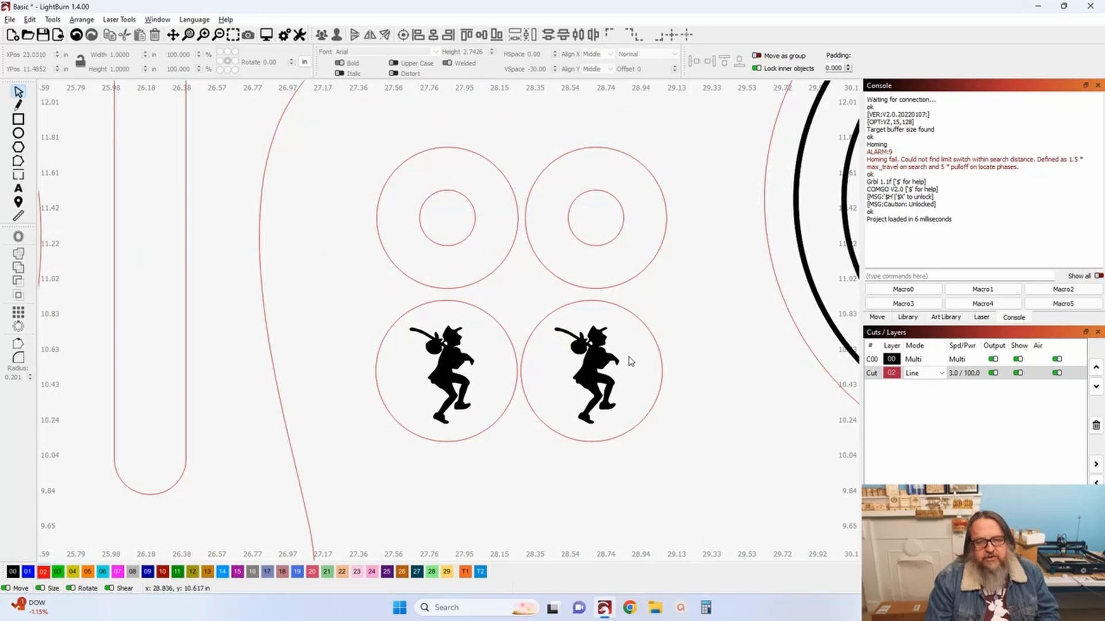
pyautogui.scroll(-2, 627, 368)
pyautogui.scroll(-2, 629, 369)
pyautogui.moveTo(749, 427); pyautogui.dragTo(424, 414)
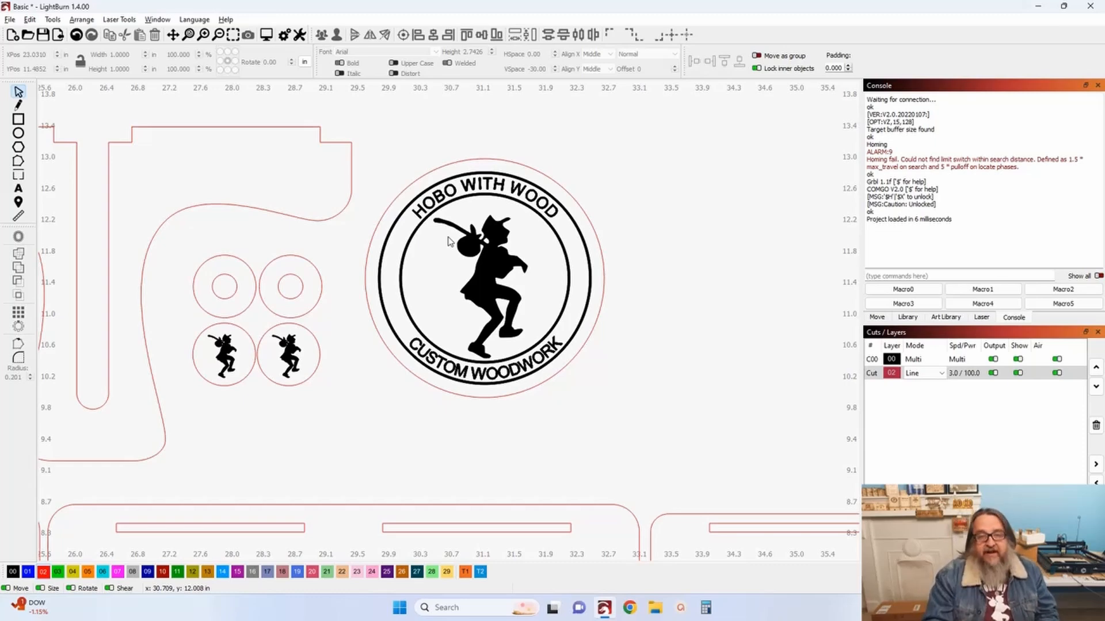
pyautogui.scroll(-4, 485, 210)
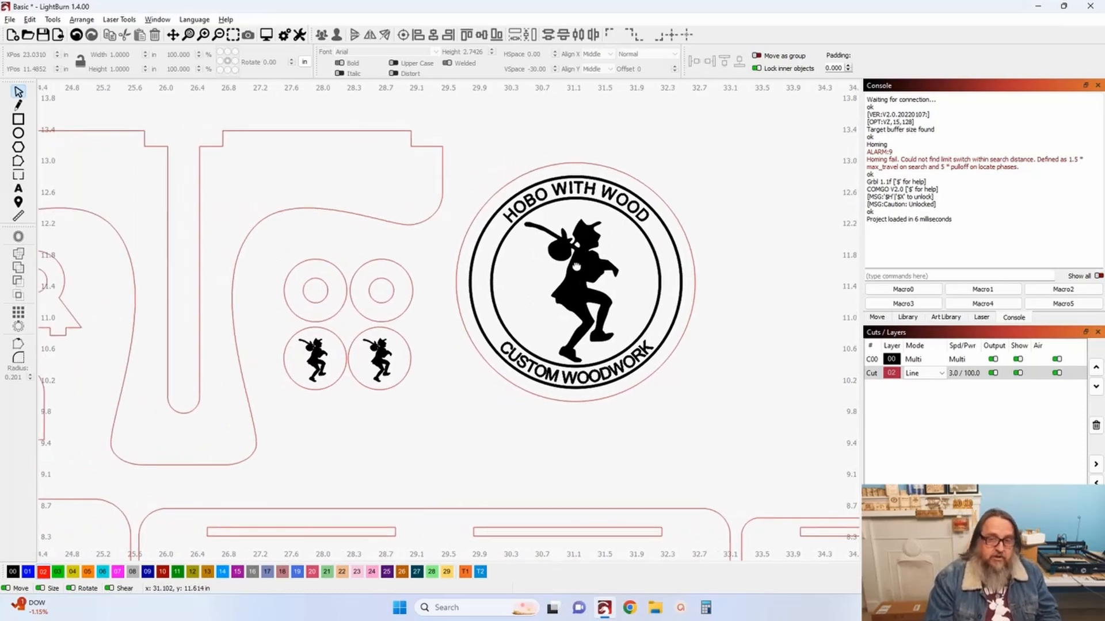
pyautogui.scroll(-2, 562, 229)
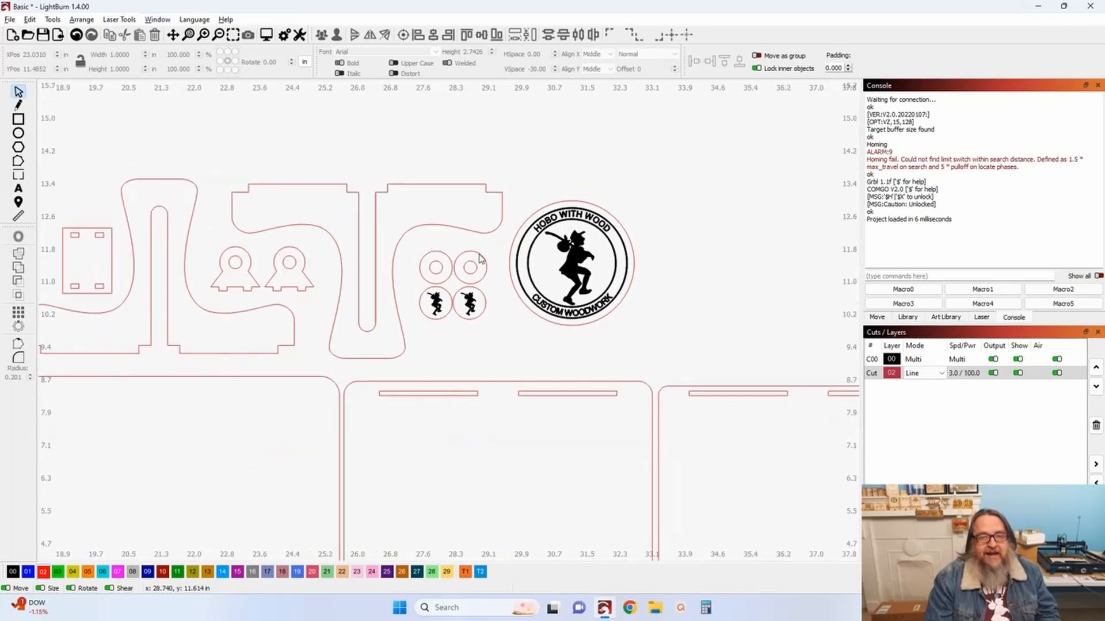
# Draw a square about 5.71 in per side on the empty work area beside the napkin holder parts
pyautogui.scroll(-3, 483, 259)
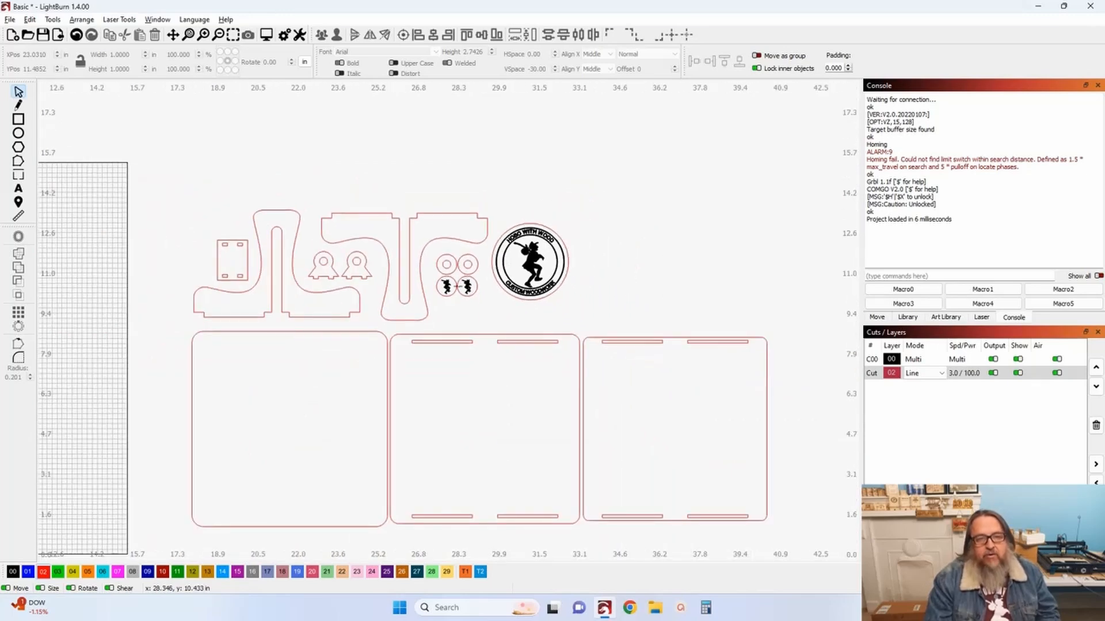
pyautogui.moveTo(453, 304); pyautogui.dragTo(736, 242)
pyautogui.moveTo(292, 318); pyautogui.dragTo(321, 321)
pyautogui.moveTo(576, 356); pyautogui.dragTo(336, 338)
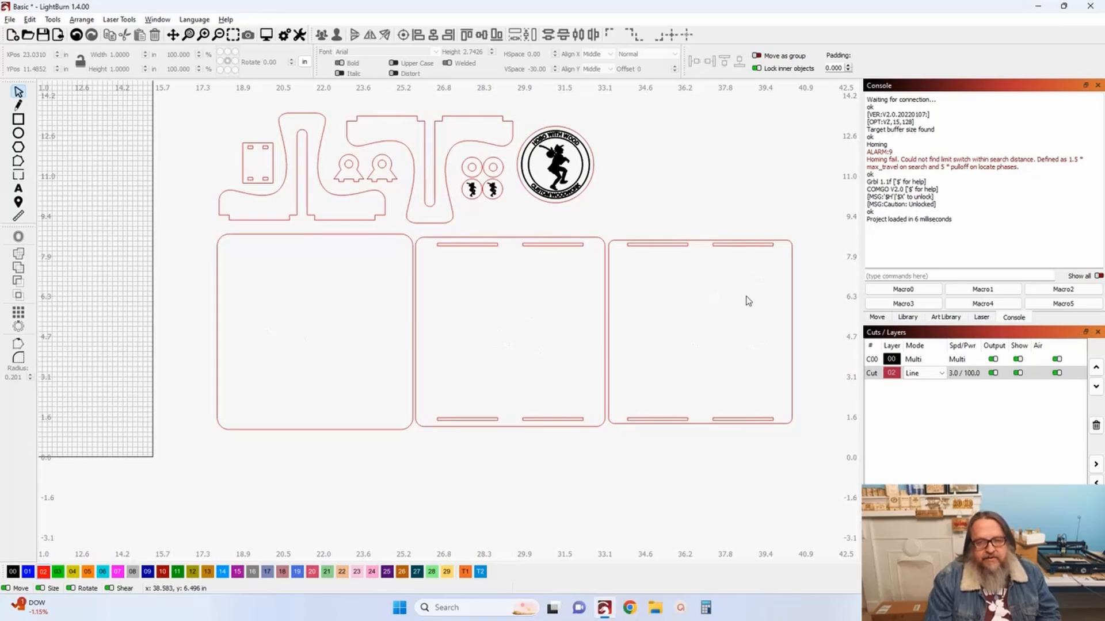
pyautogui.moveTo(188, 353); pyautogui.dragTo(673, 363)
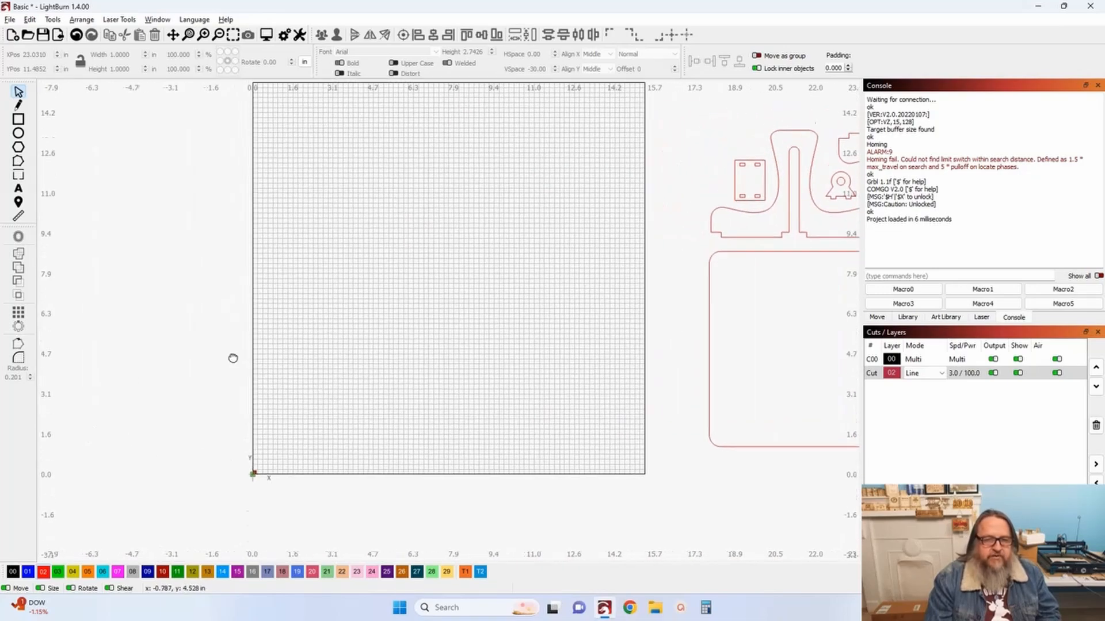
pyautogui.scroll(2, 235, 357)
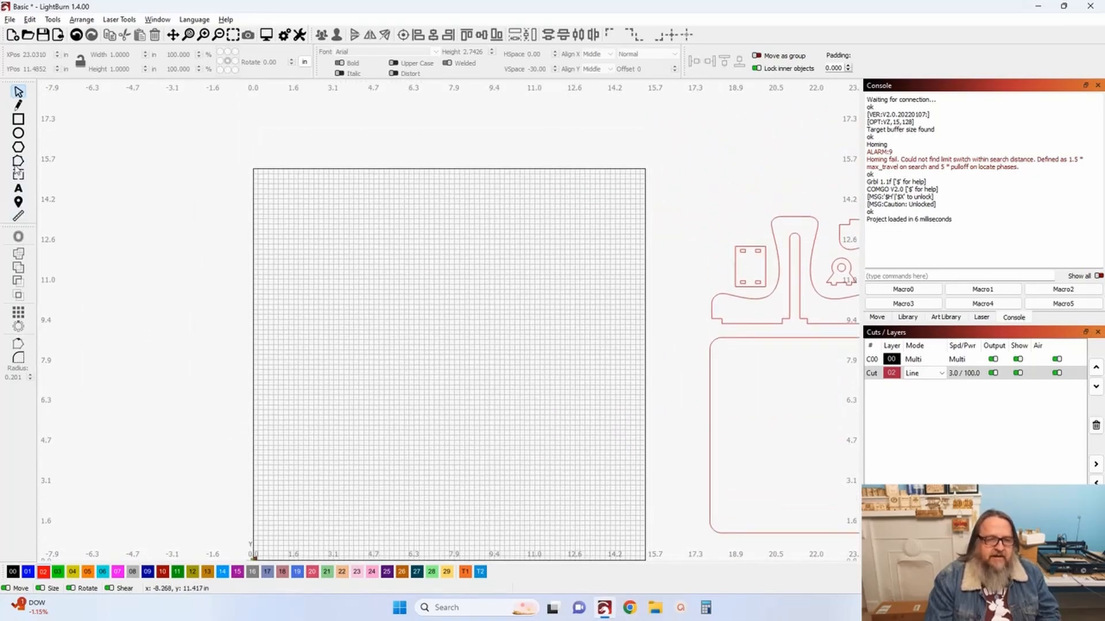
pyautogui.click(19, 119)
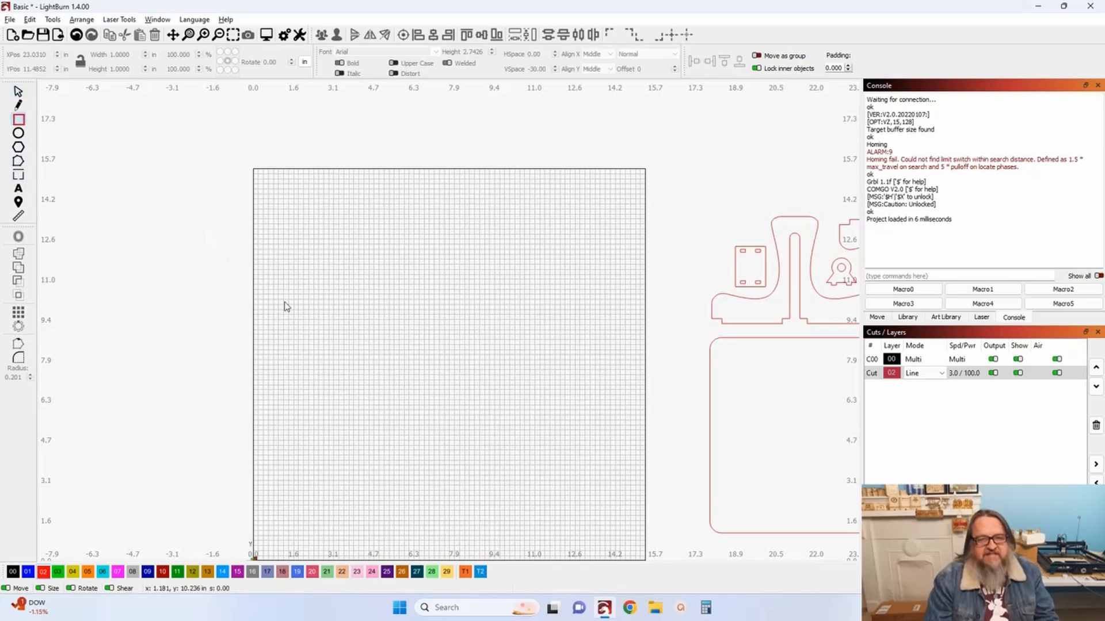
pyautogui.moveTo(325, 247); pyautogui.dragTo(460, 380)
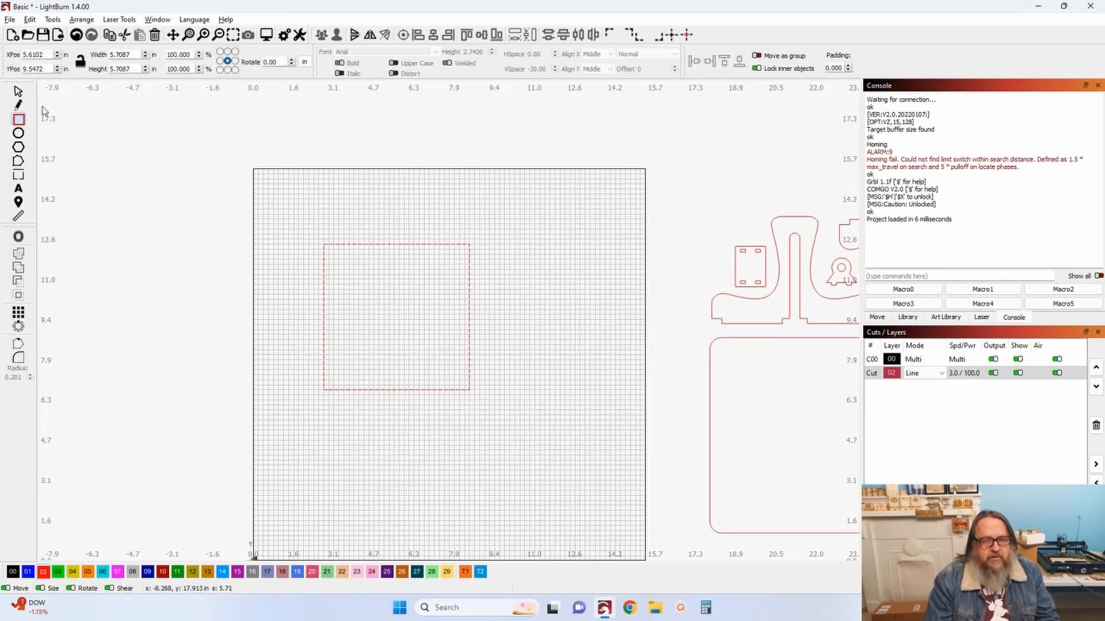
pyautogui.click(17, 91)
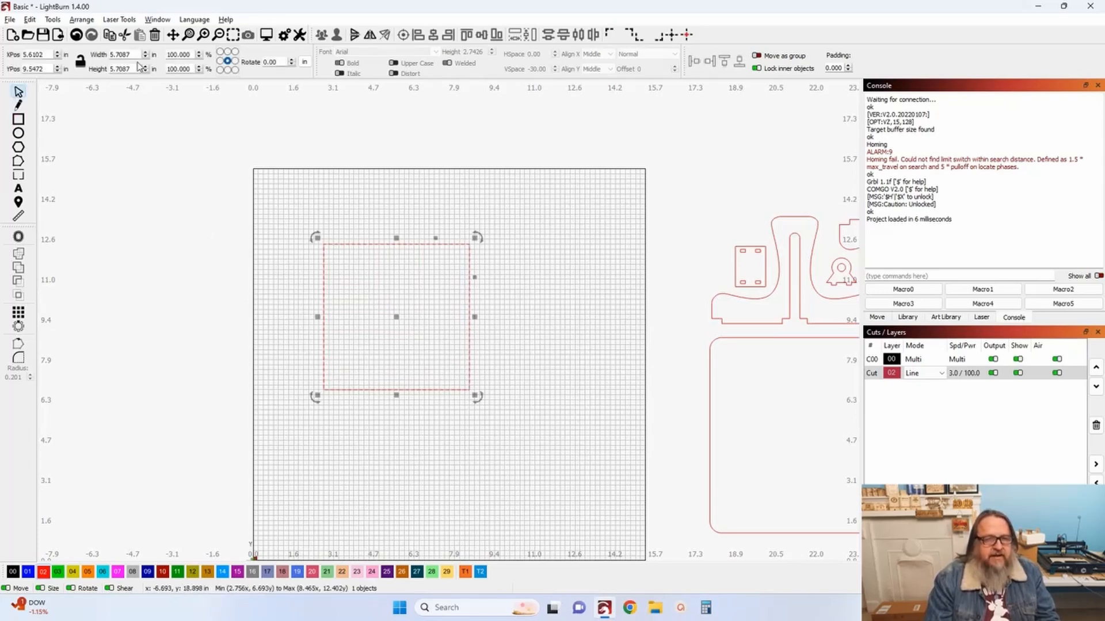
# Set the square's width and height to 7 in
pyautogui.moveTo(136, 55); pyautogui.dragTo(24, 54)
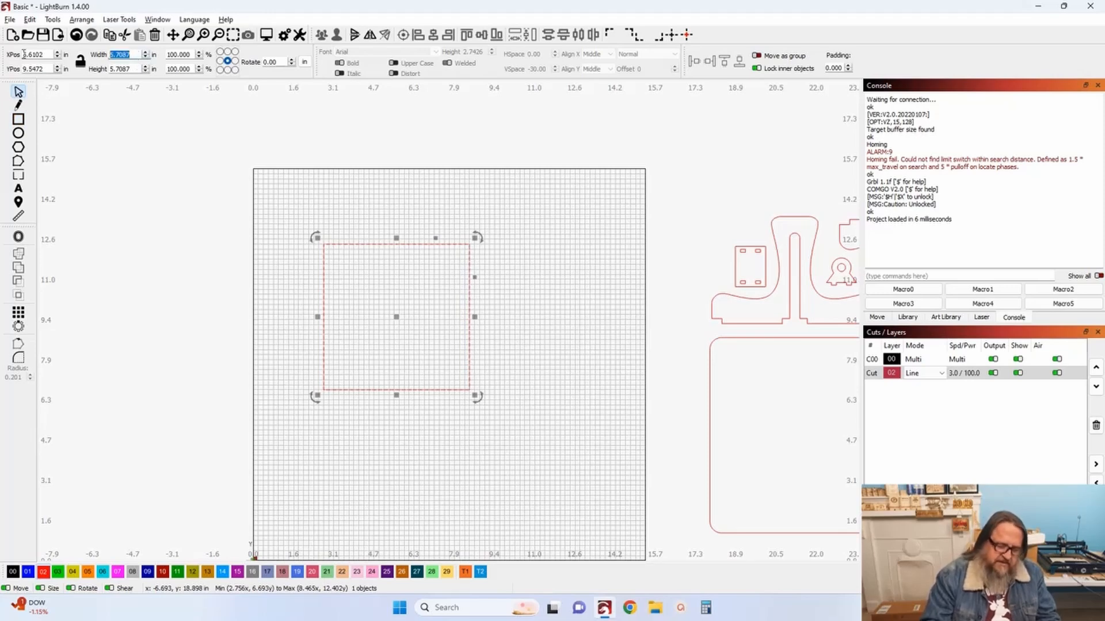
pyautogui.write('7')
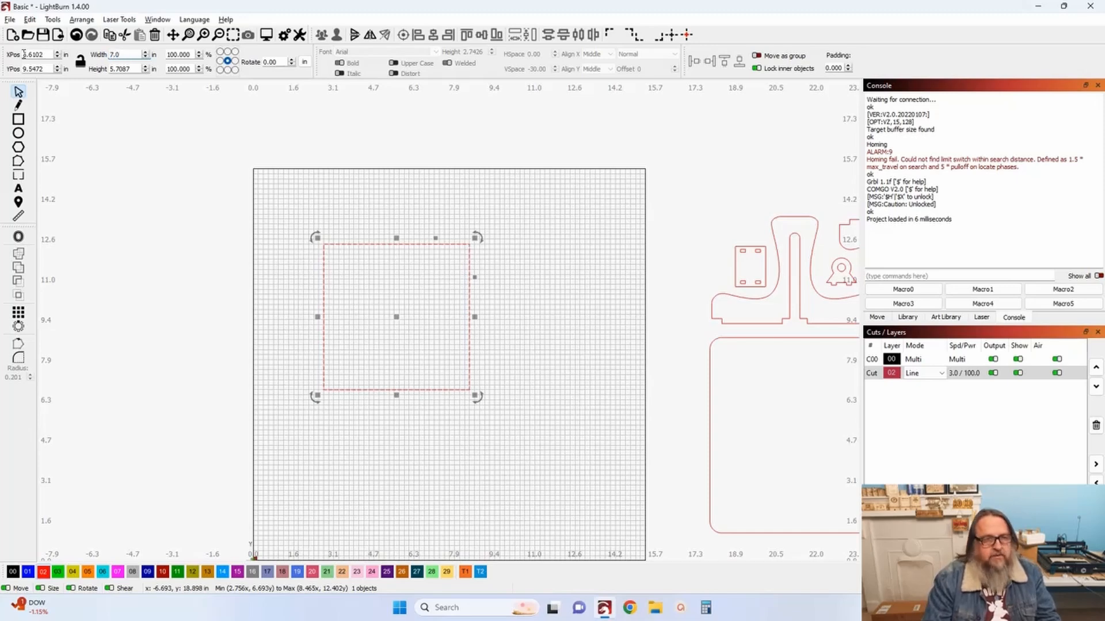
pyautogui.press('Tab')
pyautogui.write('7')
pyautogui.press('Tab')
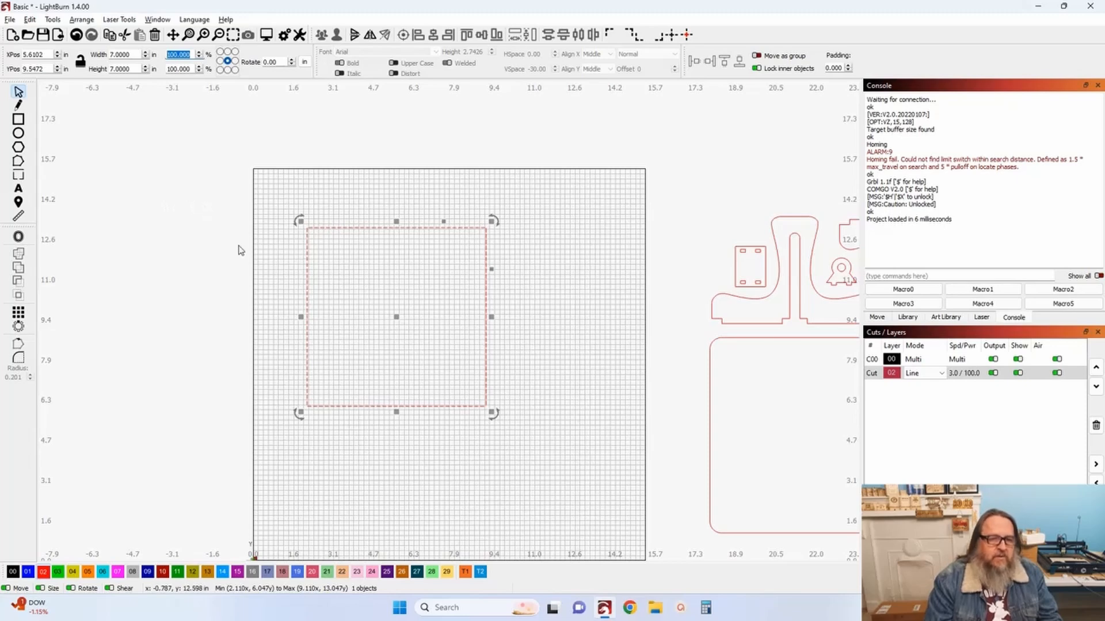
# Offset the 7 in square outward by 0.25 in with sharp corners, deleting the original
pyautogui.click(17, 238)
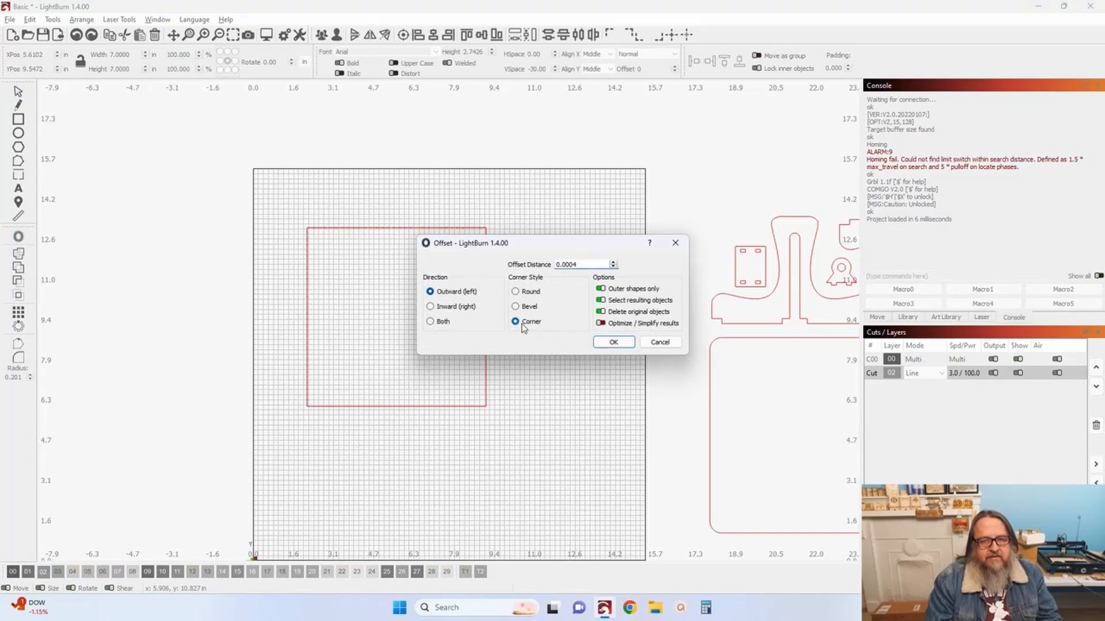
pyautogui.moveTo(595, 264); pyautogui.dragTo(474, 261)
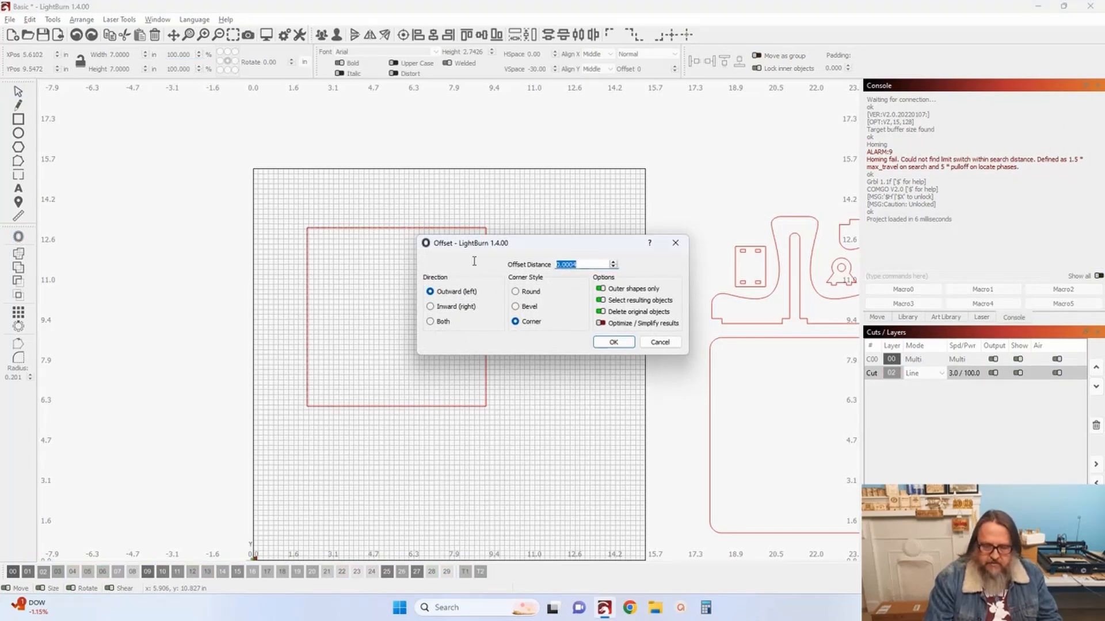
pyautogui.write('.25')
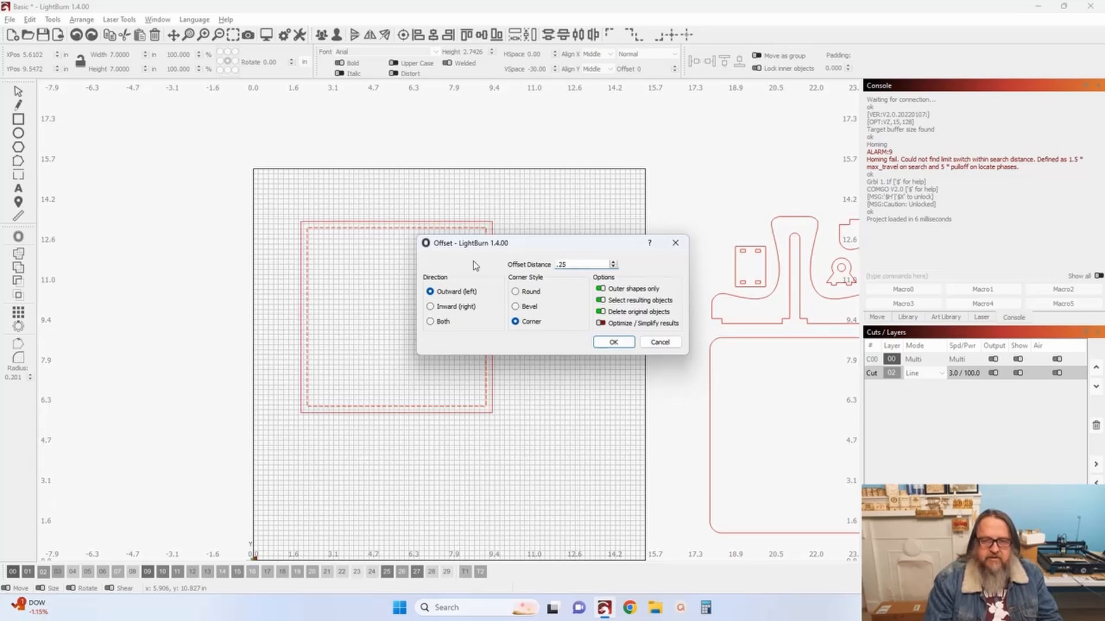
pyautogui.click(612, 343)
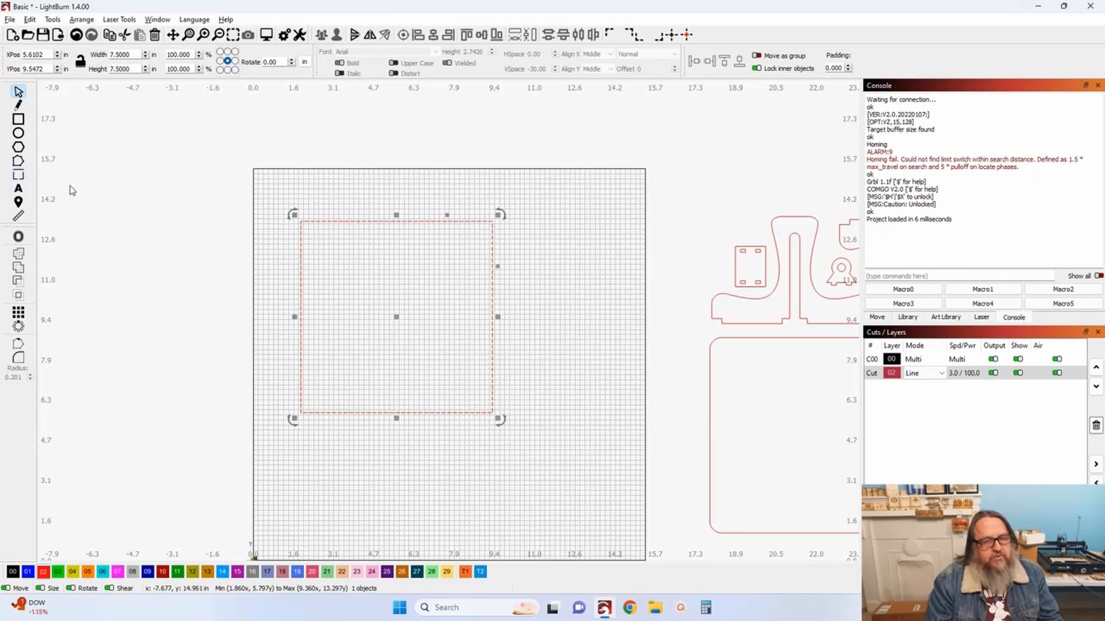
# Round all four corners of the offset square with a 0.25 in radius
pyautogui.scroll(3, 323, 221)
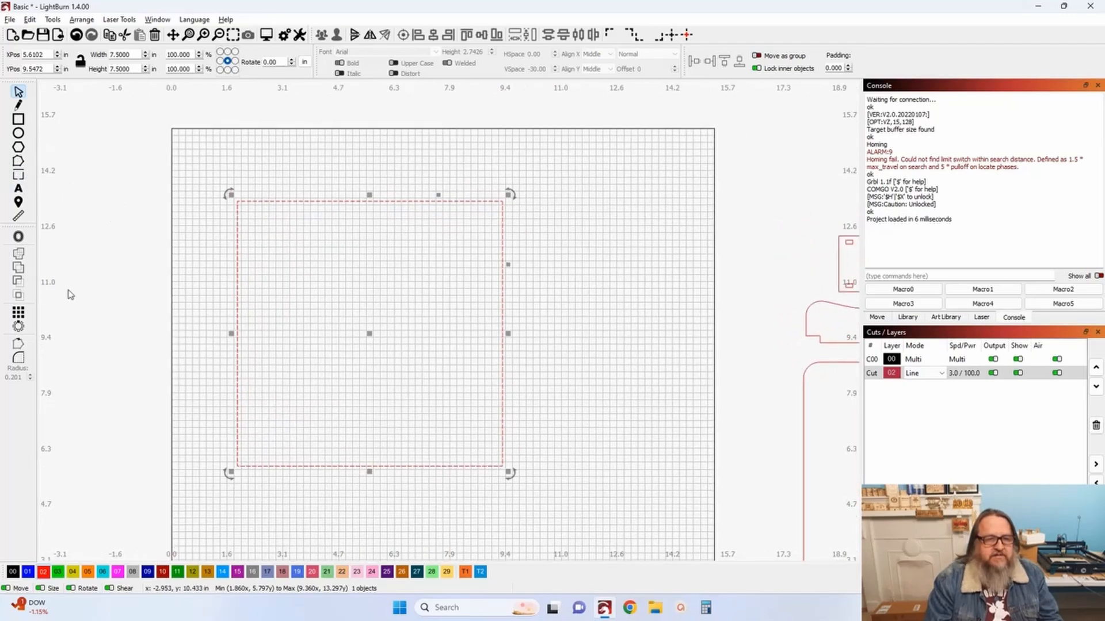
pyautogui.click(18, 360)
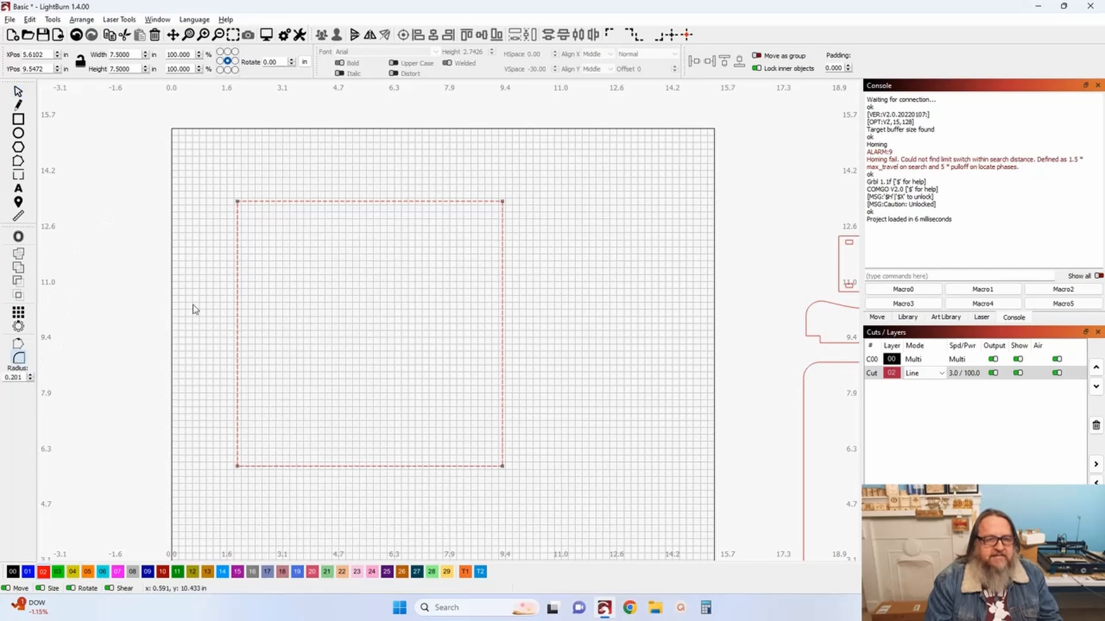
pyautogui.doubleClick(21, 377)
pyautogui.write('.25')
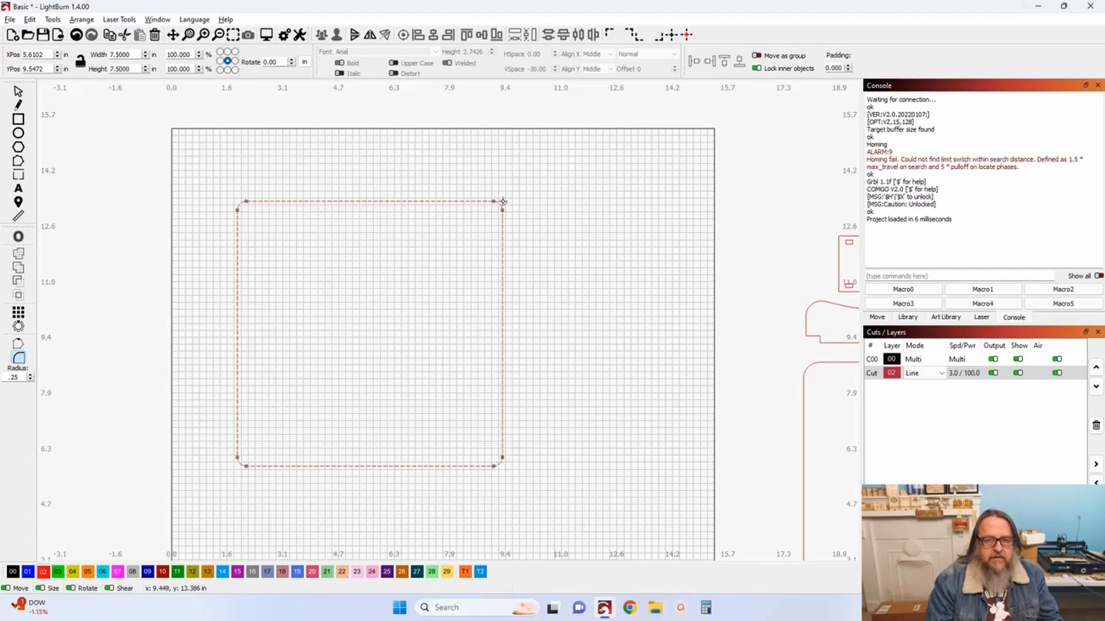
# Offset the rounded square outward by 0.25 in twice in succession, keeping the original shapes
pyautogui.click(20, 238)
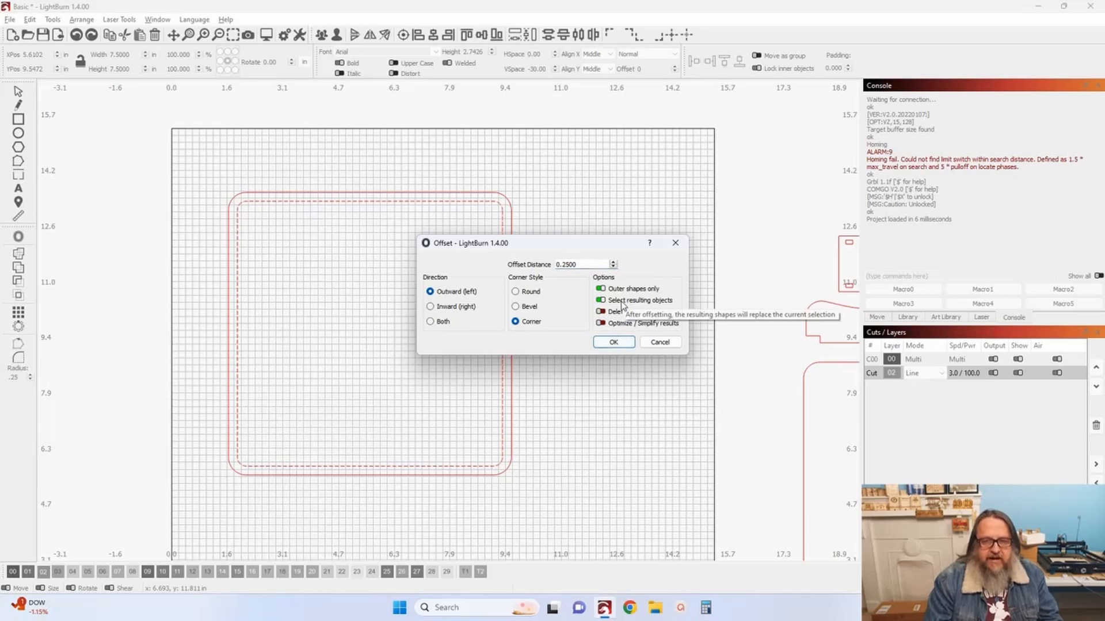
pyautogui.click(615, 343)
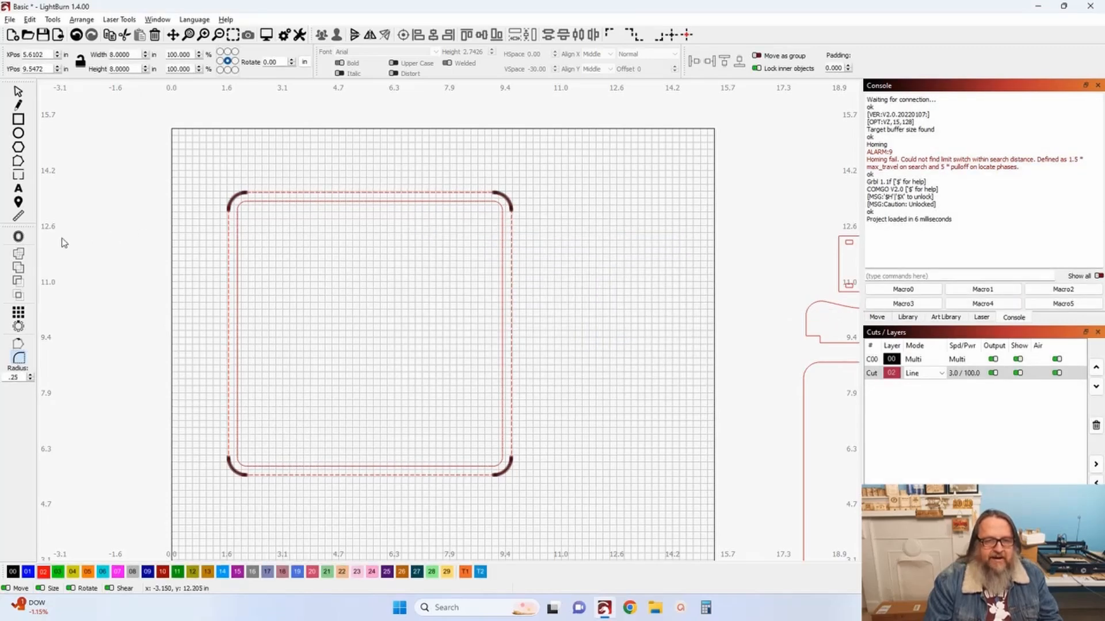
pyautogui.click(18, 237)
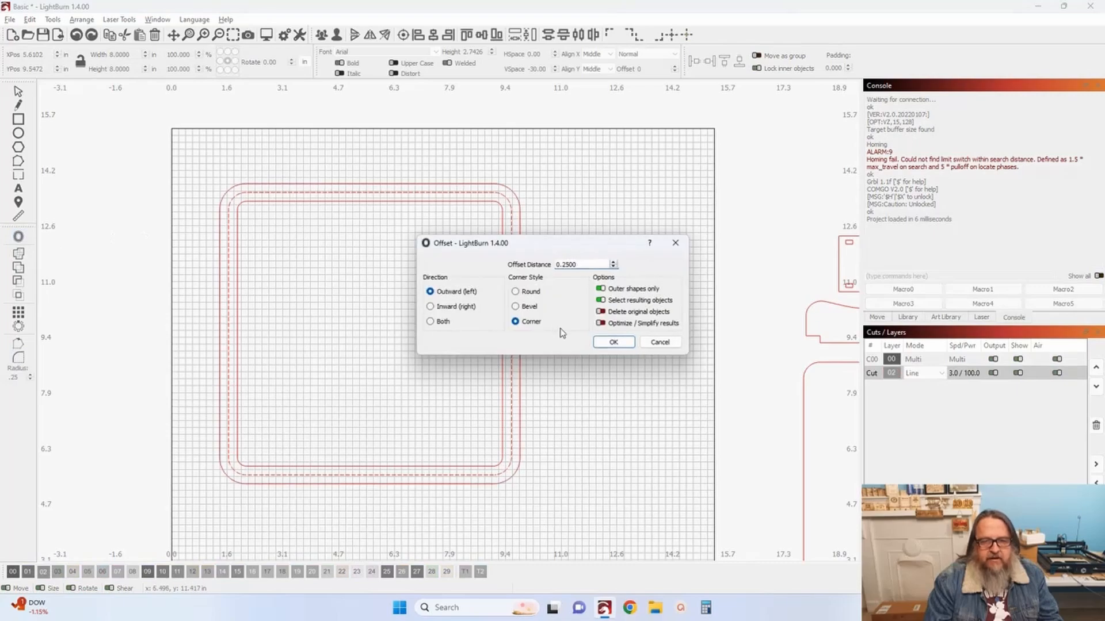
pyautogui.click(616, 342)
pyautogui.scroll(-1, 653, 281)
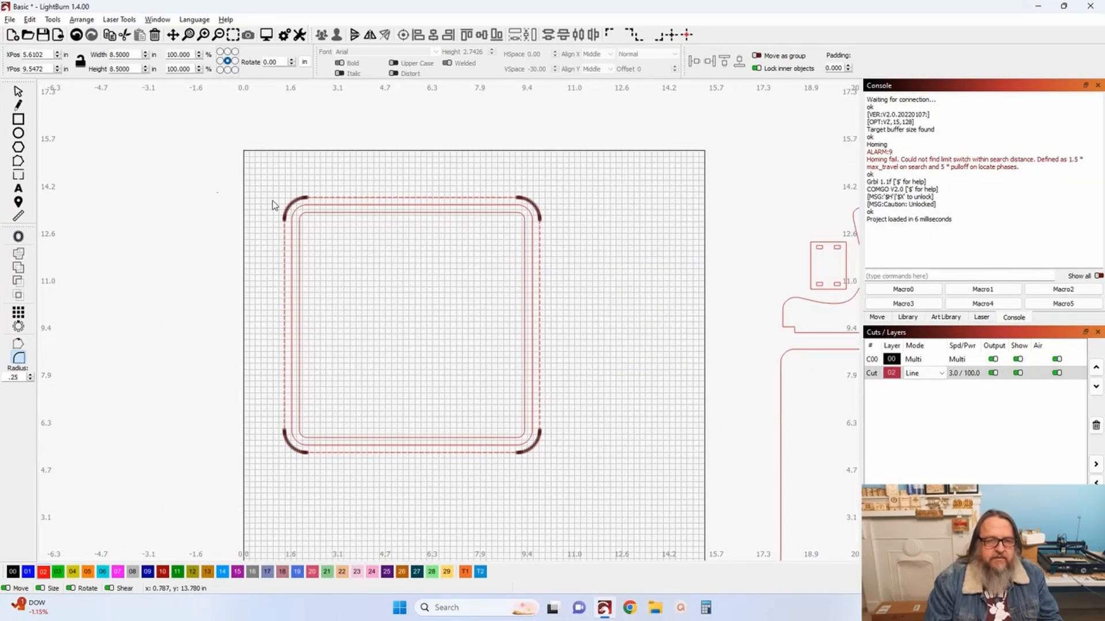
# Select all three nested rounded squares and move them off the work area, up and away from the grid
pyautogui.click(19, 92)
pyautogui.click(121, 184)
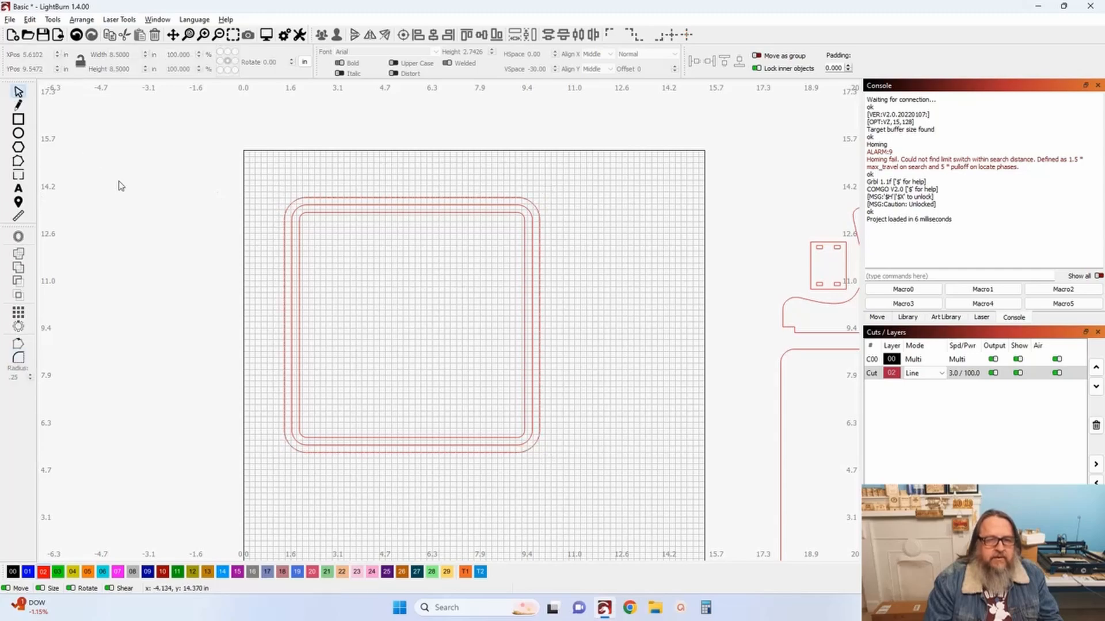
pyautogui.scroll(-1, 332, 272)
pyautogui.moveTo(528, 443); pyautogui.dragTo(456, 387)
pyautogui.scroll(-2, 461, 382)
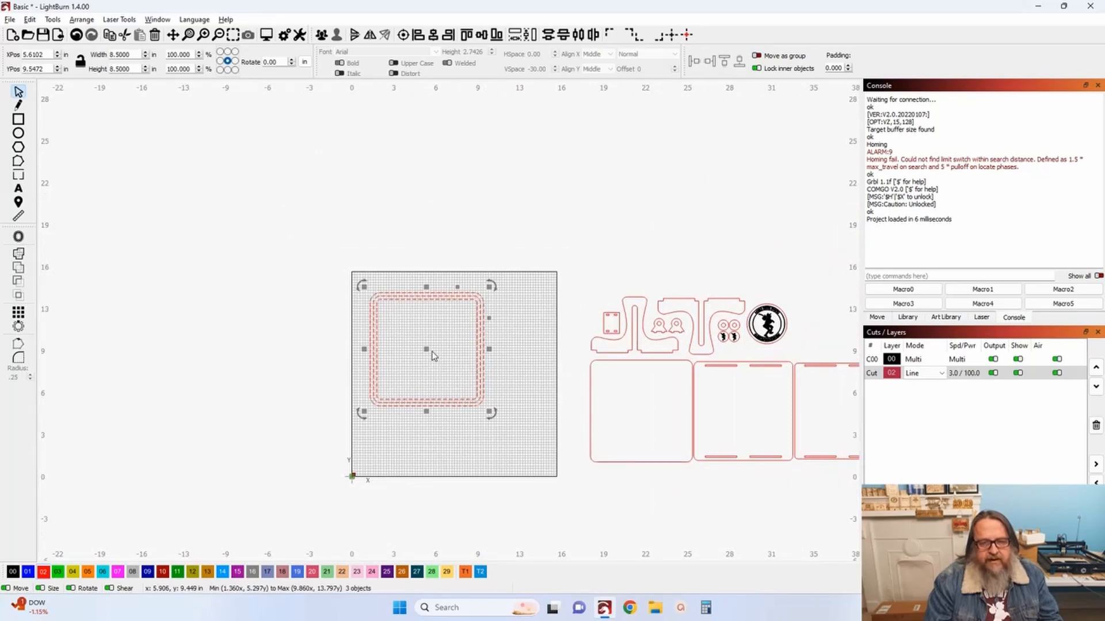
pyautogui.moveTo(424, 350); pyautogui.dragTo(106, 155)
pyautogui.moveTo(323, 332); pyautogui.dragTo(287, 349)
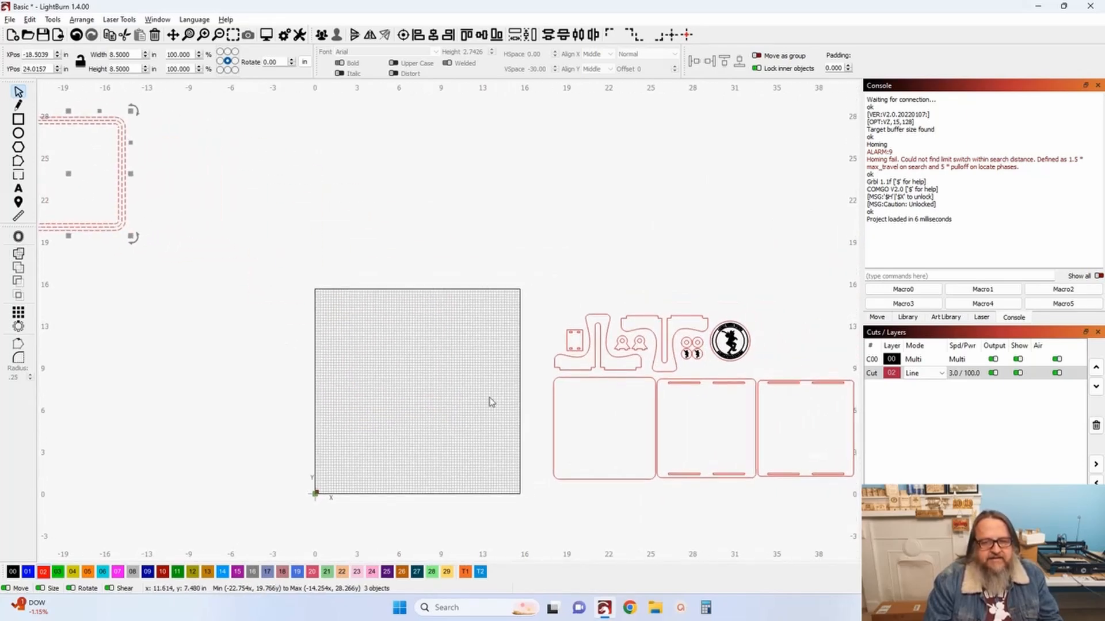
# Select the innermost rounded square on its own and check its width and height
pyautogui.moveTo(95, 263); pyautogui.dragTo(217, 291)
pyautogui.scroll(6, 217, 295)
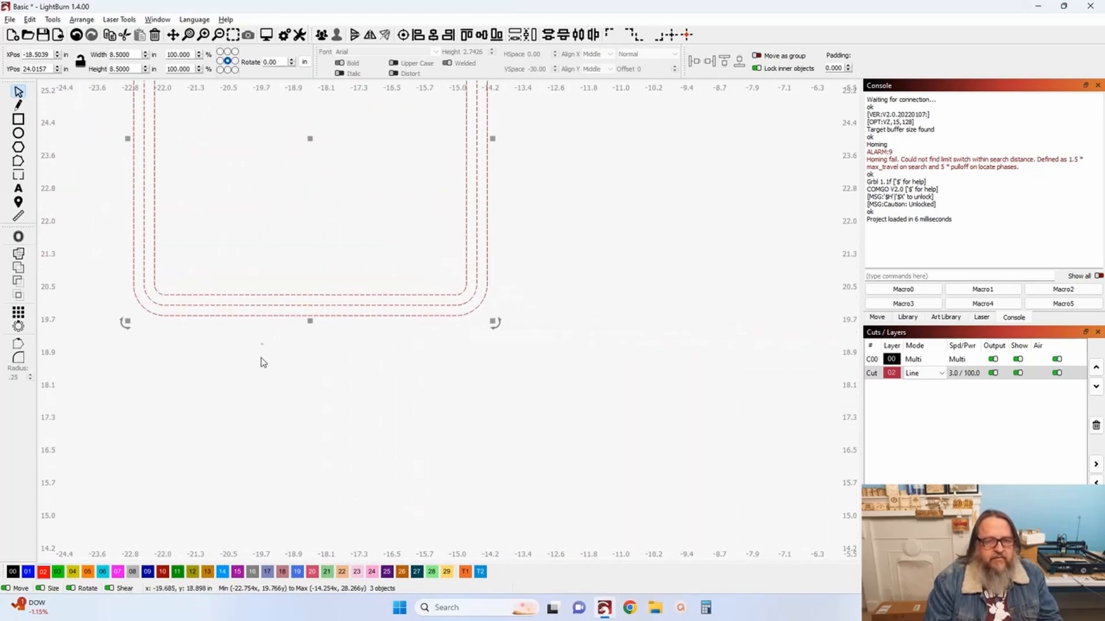
pyautogui.click(261, 382)
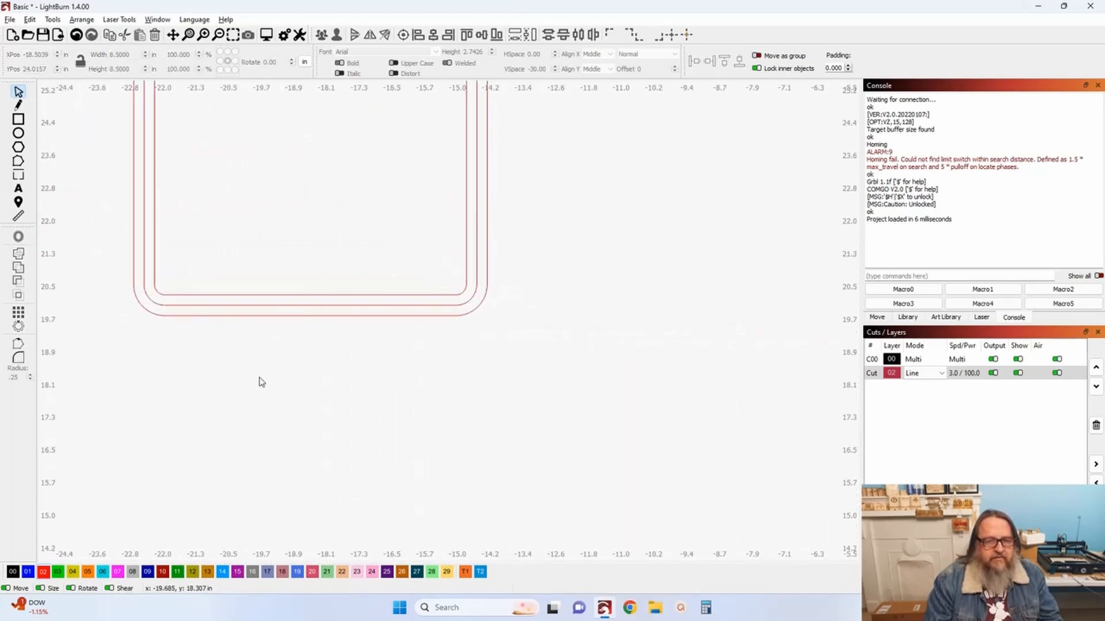
pyautogui.click(270, 294)
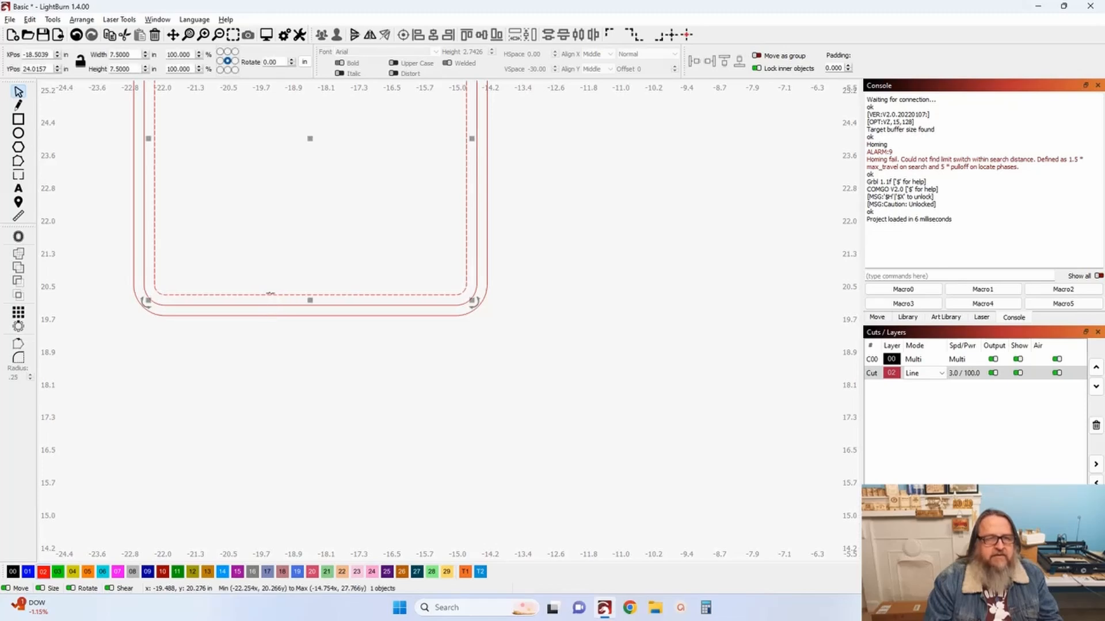
pyautogui.scroll(-5, 276, 451)
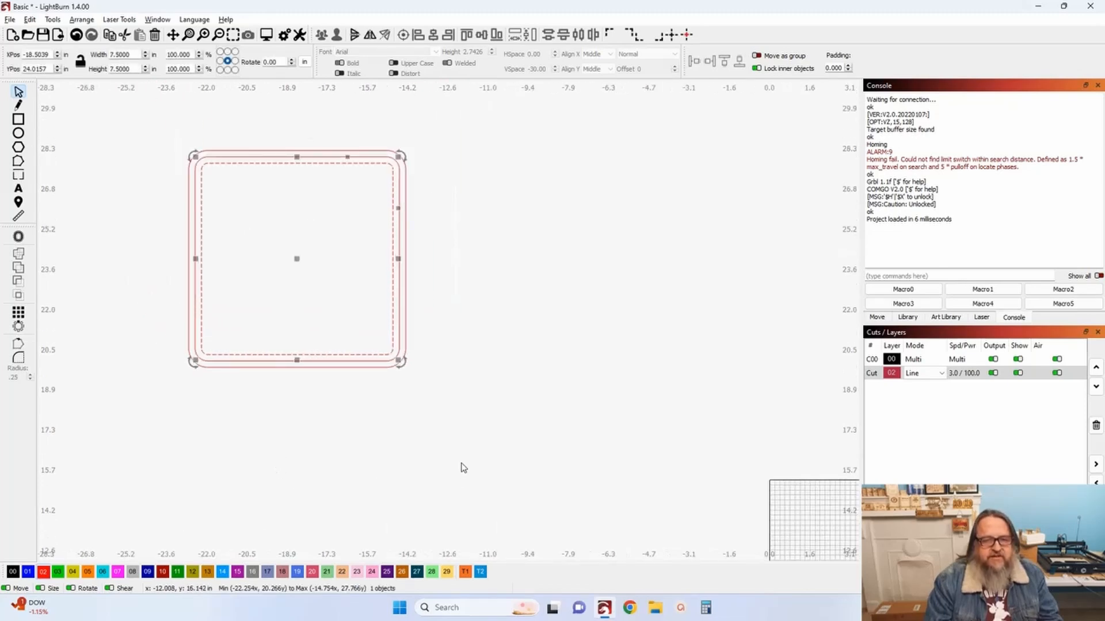
pyautogui.scroll(-1, 293, 428)
# Draw a horizontal rectangle about 8.46 by 1.77 in on the cleared work area
pyautogui.moveTo(357, 395); pyautogui.dragTo(219, 259)
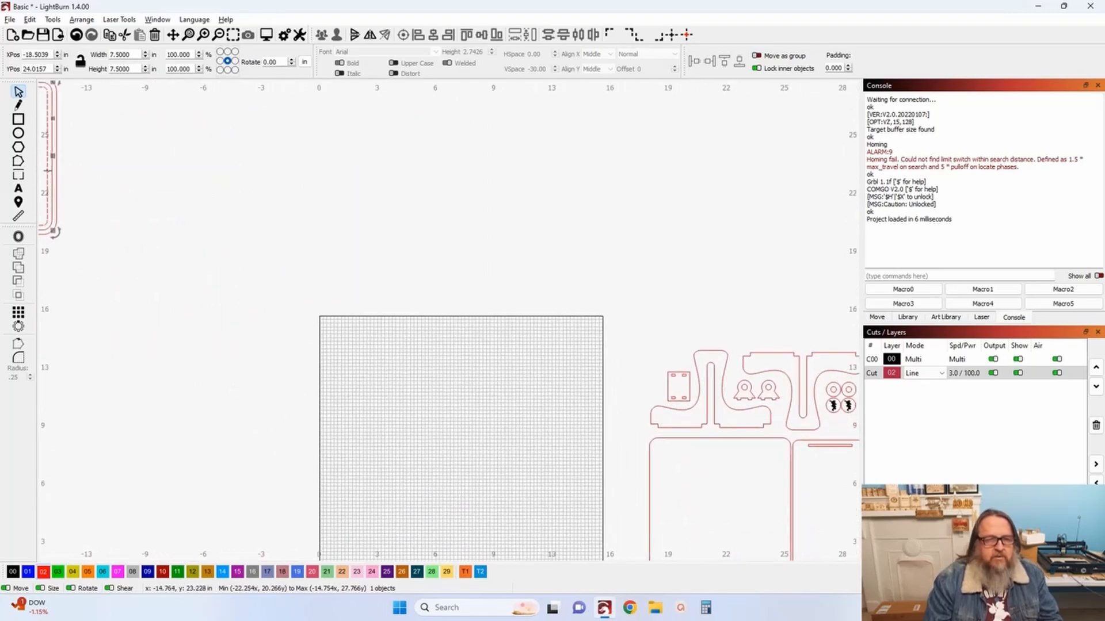
pyautogui.click(18, 119)
pyautogui.moveTo(302, 383); pyautogui.dragTo(244, 324)
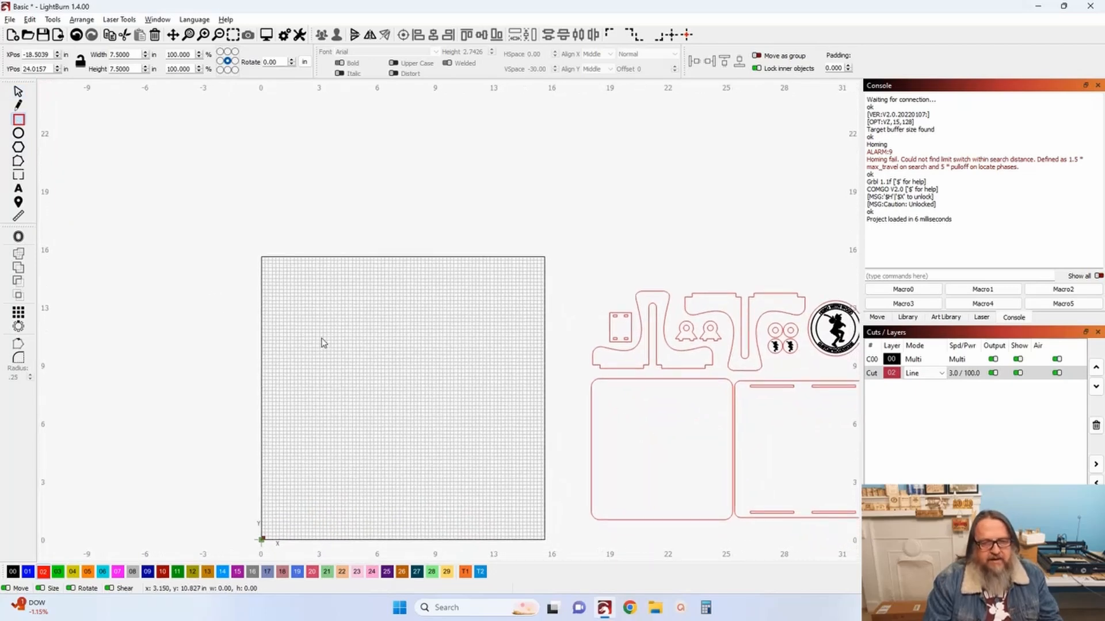
pyautogui.moveTo(319, 340); pyautogui.dragTo(477, 378)
pyautogui.click(18, 92)
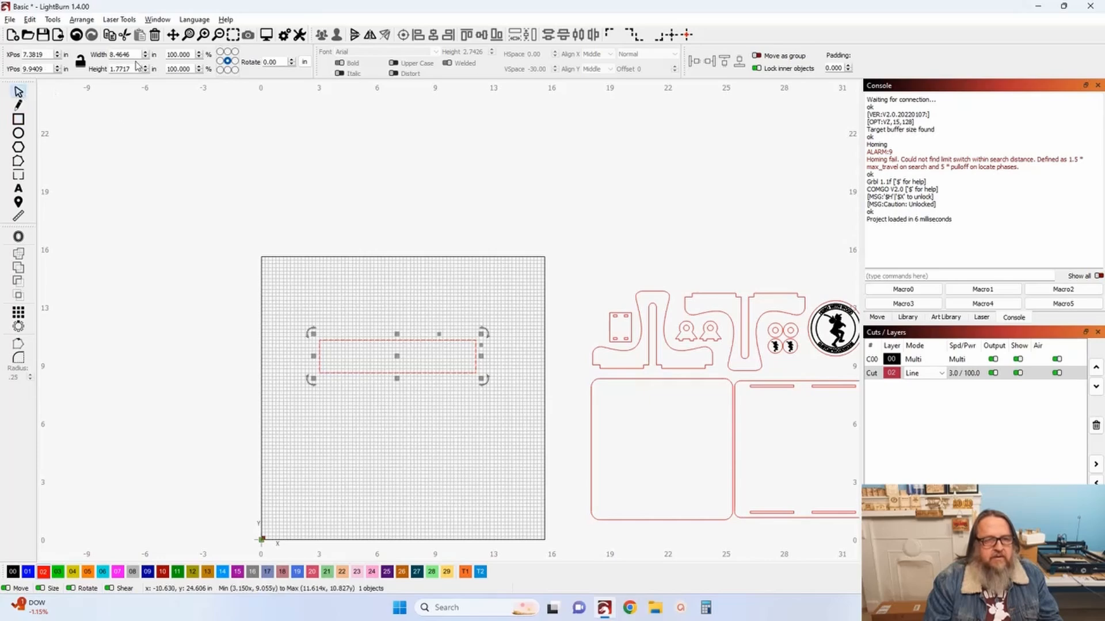
# Set the rectangle's width to 7 in and its height to 1.5 in
pyautogui.moveTo(135, 53); pyautogui.dragTo(63, 53)
pyautogui.write('7.0')
pyautogui.press('Tab')
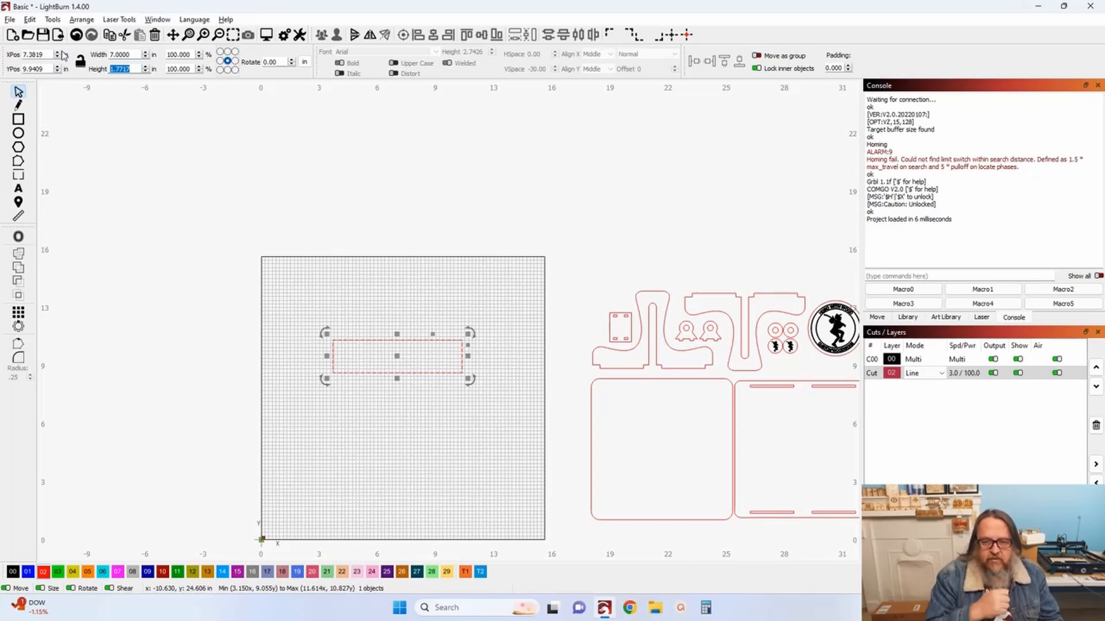
pyautogui.write('1')
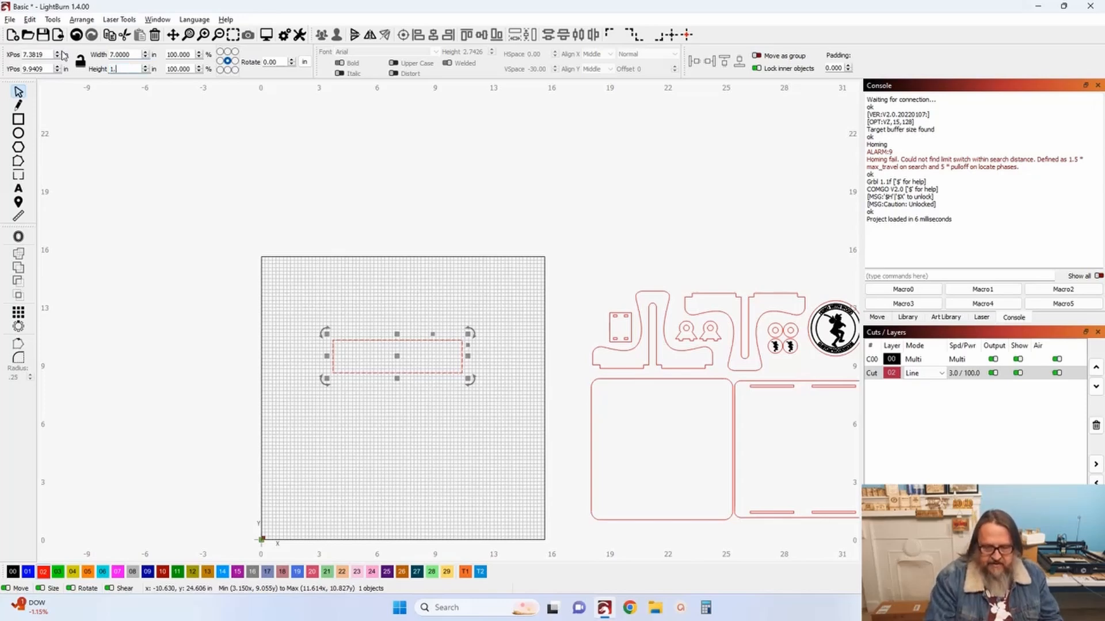
pyautogui.write('.5')
pyautogui.press('Tab')
# Select the original side piece beside the work area to check its width and height
pyautogui.moveTo(387, 420); pyautogui.dragTo(259, 446)
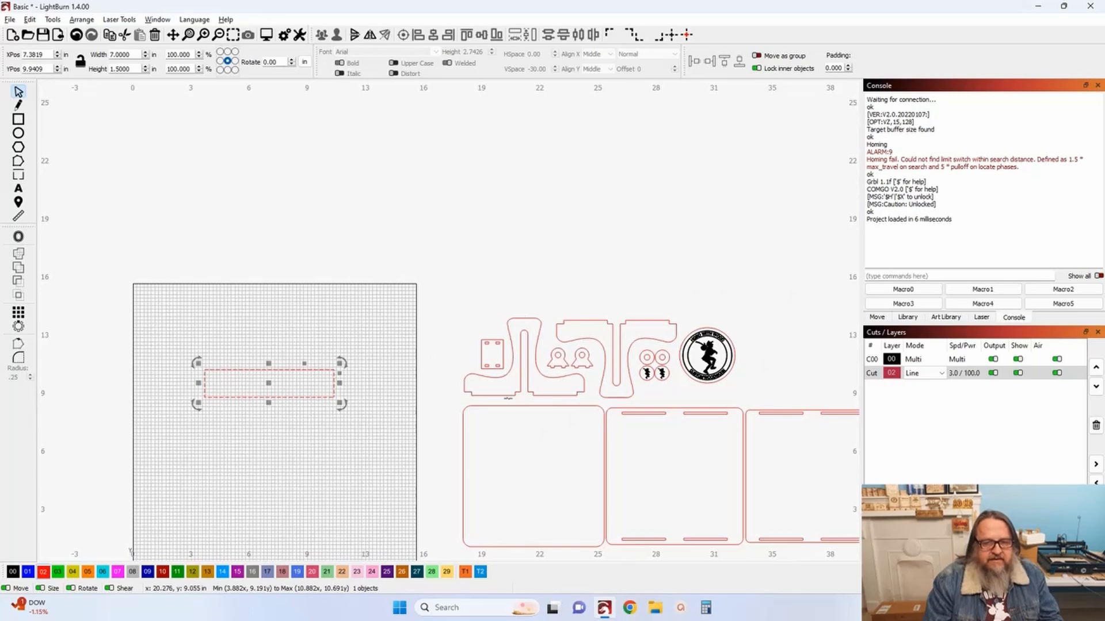
pyautogui.click(514, 355)
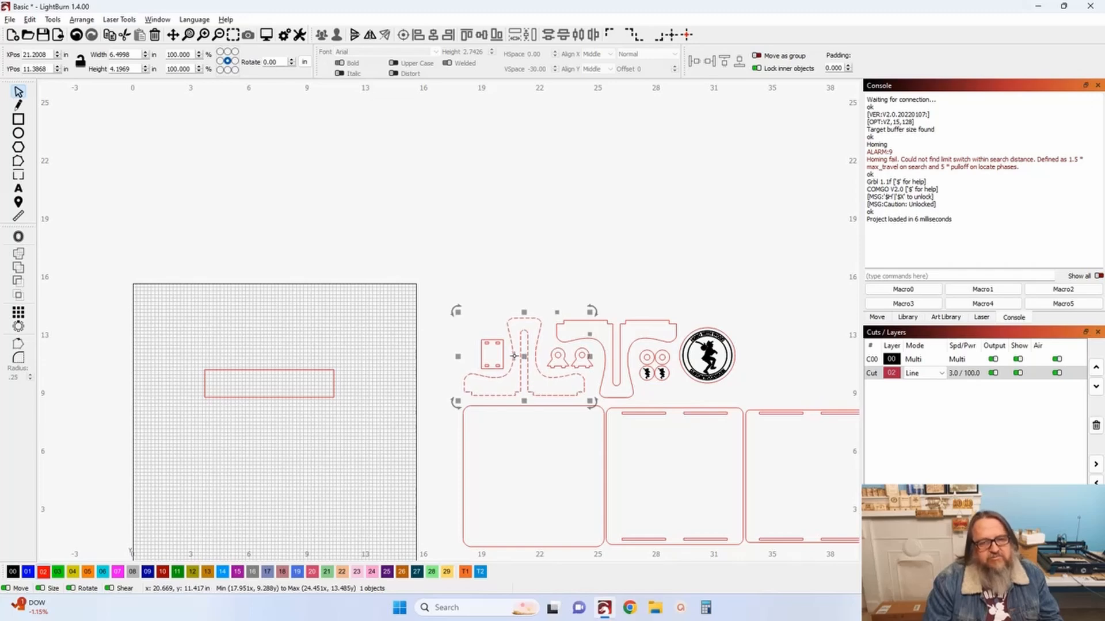
pyautogui.click(351, 208)
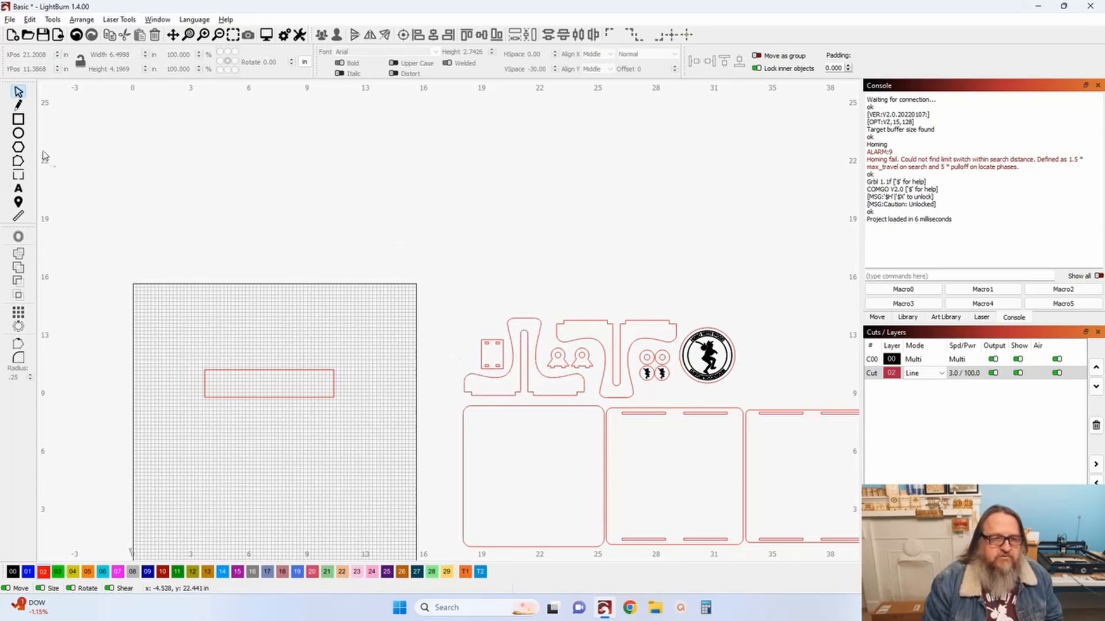
# Draw a vertical rectangle about 1.57 by 4.53 in across the middle of the horizontal rectangle
pyautogui.click(18, 119)
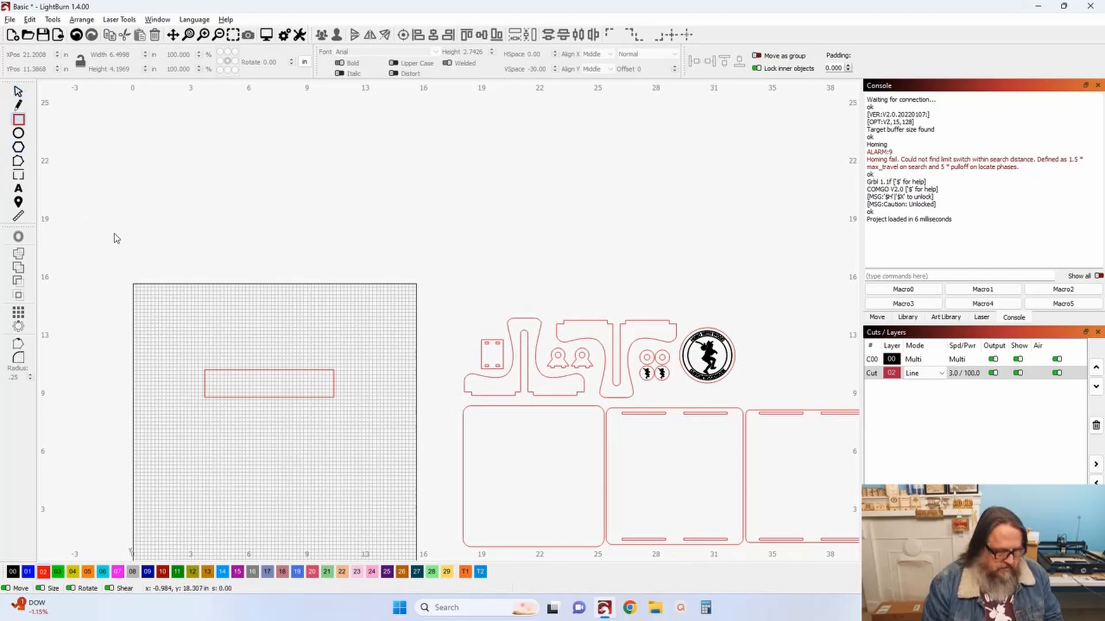
pyautogui.moveTo(257, 316); pyautogui.dragTo(286, 399)
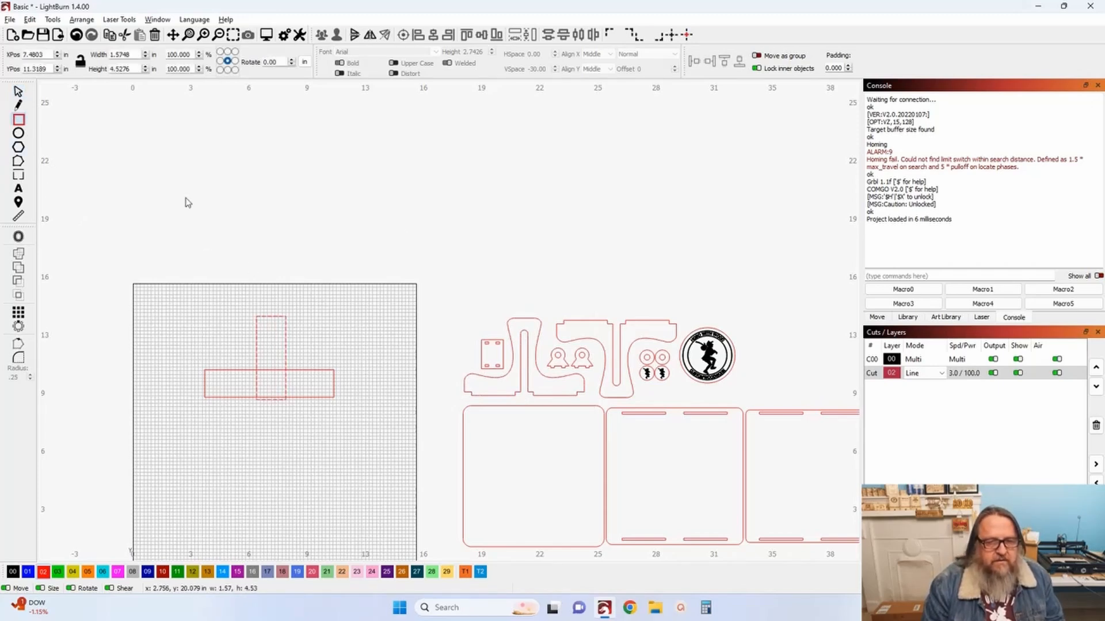
pyautogui.click(17, 90)
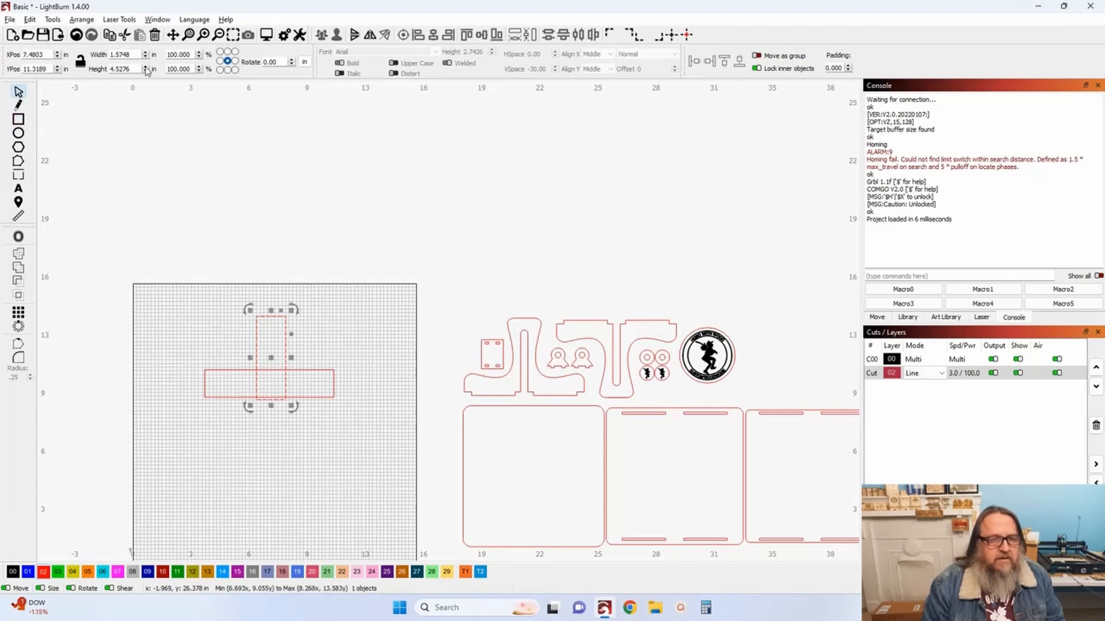
# Set the vertical rectangle's height to 6.5 in and its width to 2 in
pyautogui.doubleClick(137, 69)
pyautogui.write('6.5')
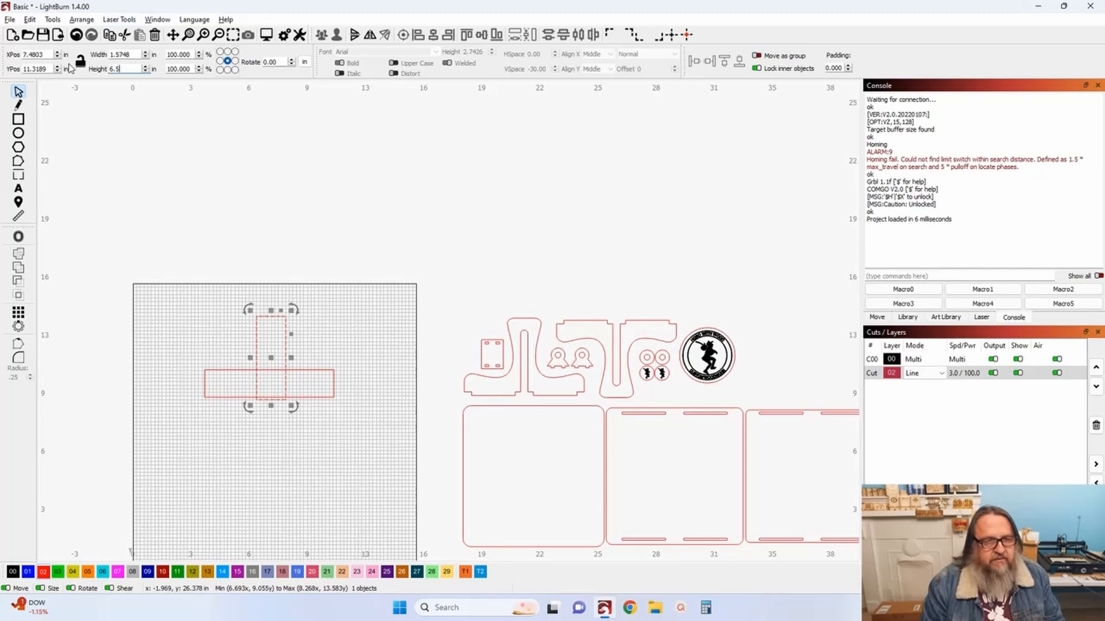
pyautogui.press('Tab')
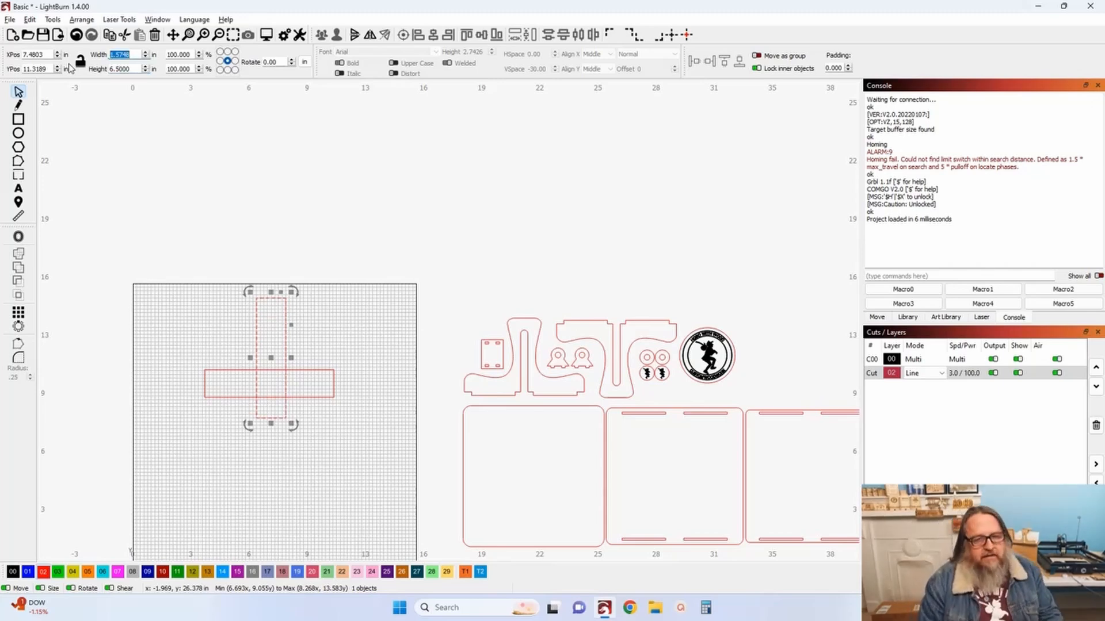
pyautogui.write('2')
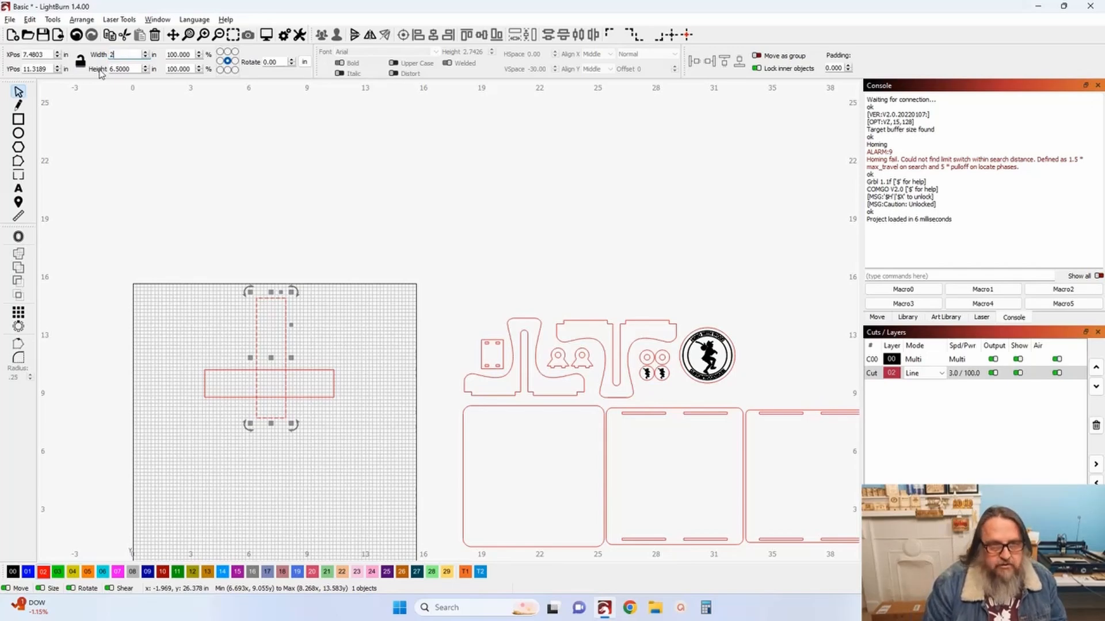
pyautogui.write('.0')
pyautogui.press('Tab')
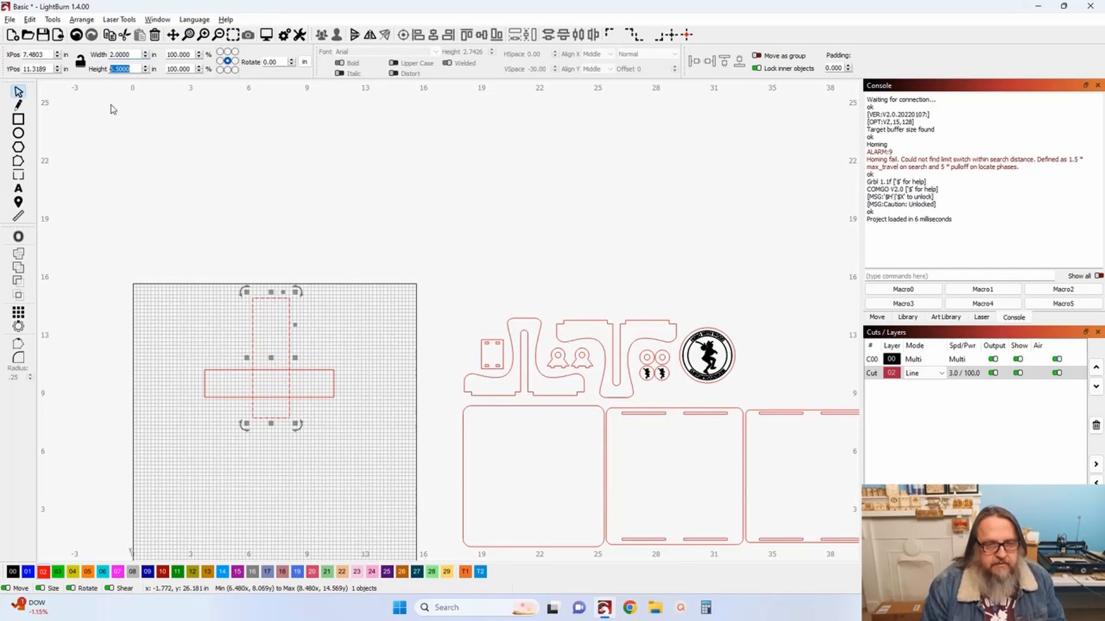
# Align the bottom edges of the vertical and horizontal rectangles and centre them on each other horizontally
pyautogui.keyDown('shift'); pyautogui.click(217, 371); pyautogui.keyUp('shift')
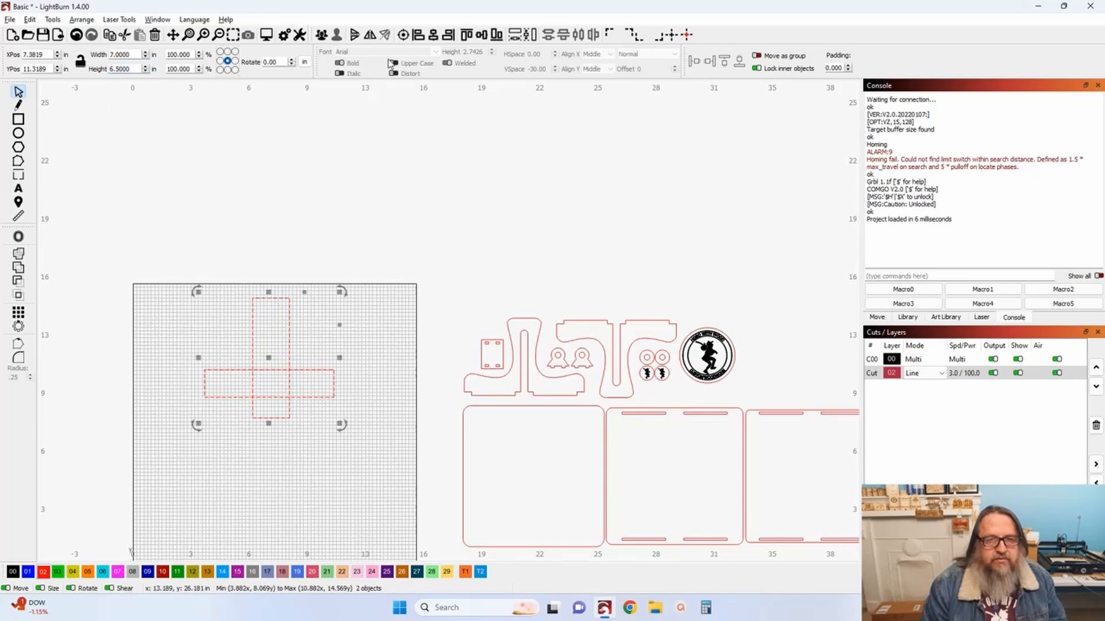
pyautogui.click(499, 37)
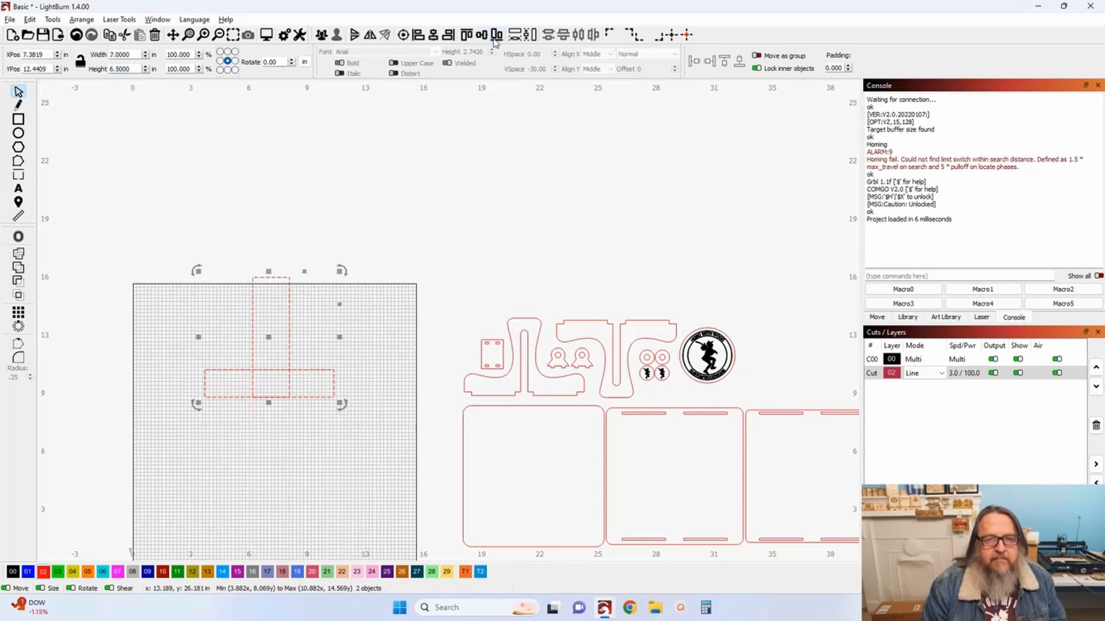
pyautogui.click(433, 36)
pyautogui.click(367, 187)
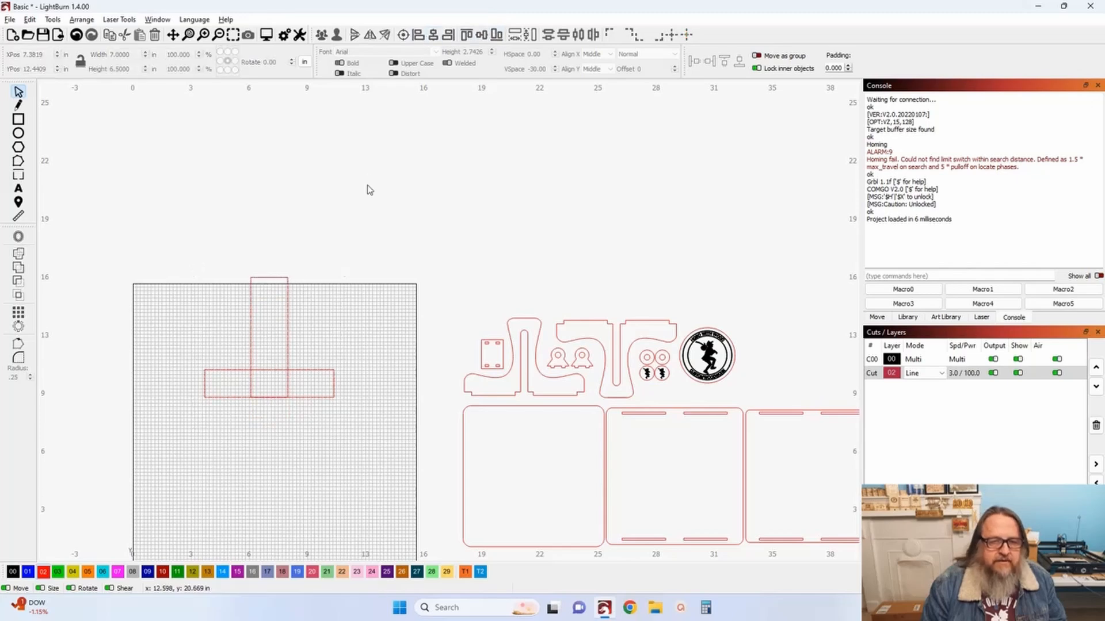
# Move both aligned rectangles together down to the middle of the work area
pyautogui.scroll(2, 257, 336)
pyautogui.moveTo(315, 473); pyautogui.dragTo(347, 298)
pyautogui.click(339, 245)
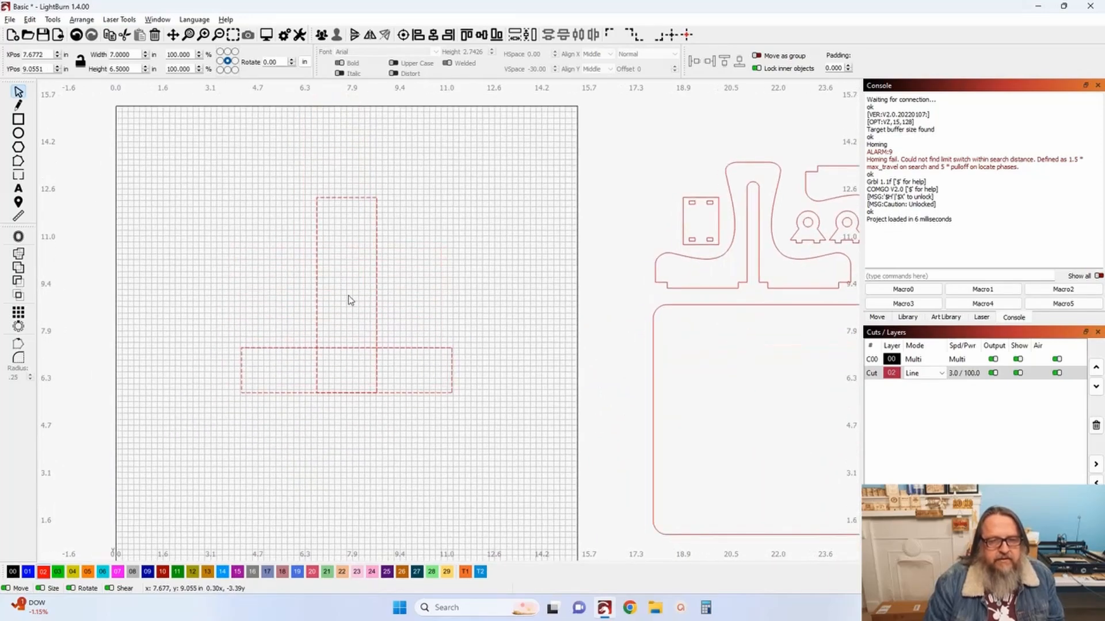
pyautogui.click(386, 286)
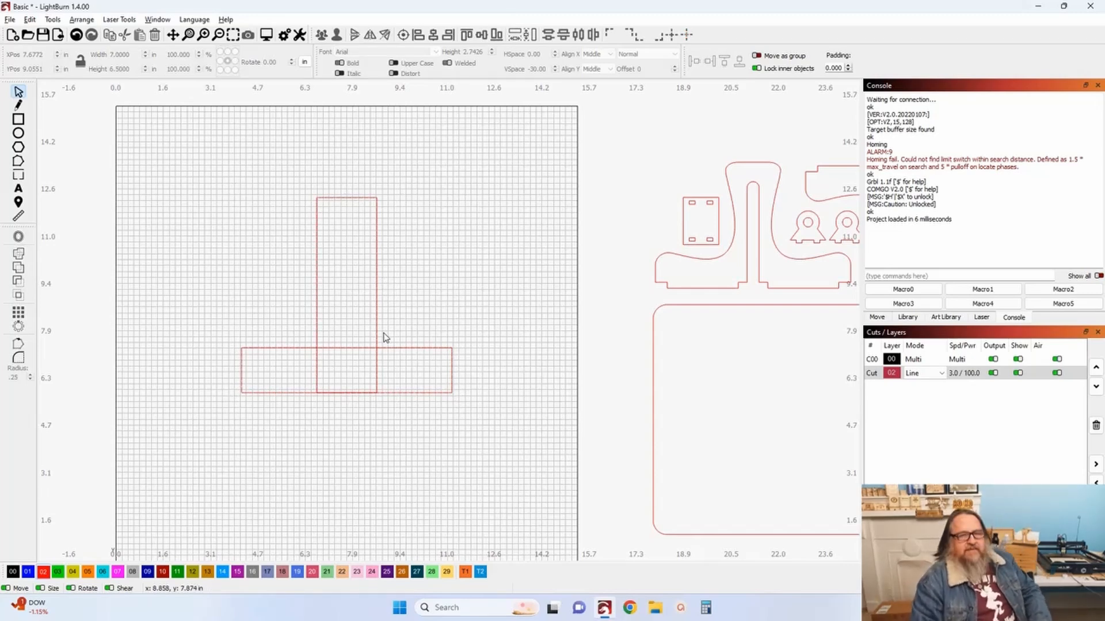
# Try to set the vertical rectangle's height to 6 in about its centre, and undo that height change
pyautogui.click(317, 313)
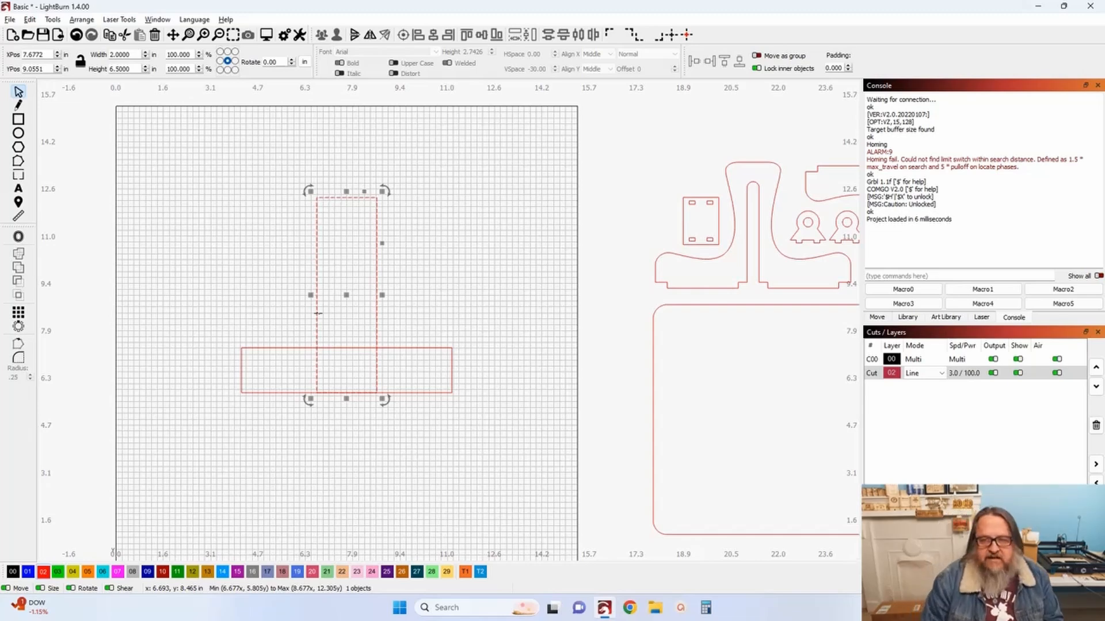
pyautogui.click(723, 255)
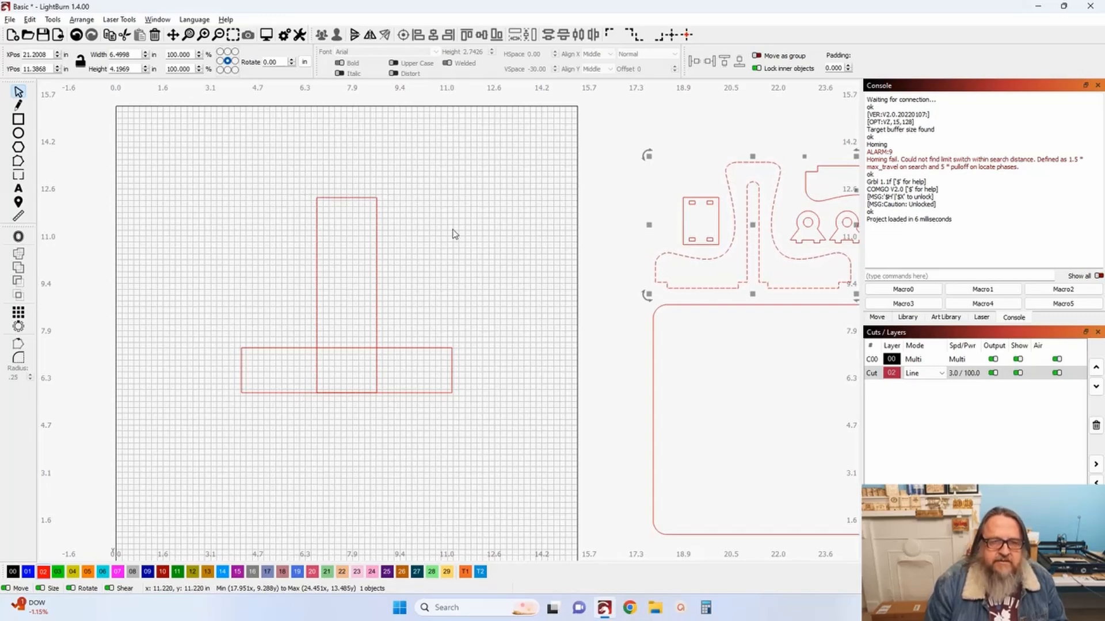
pyautogui.click(317, 200)
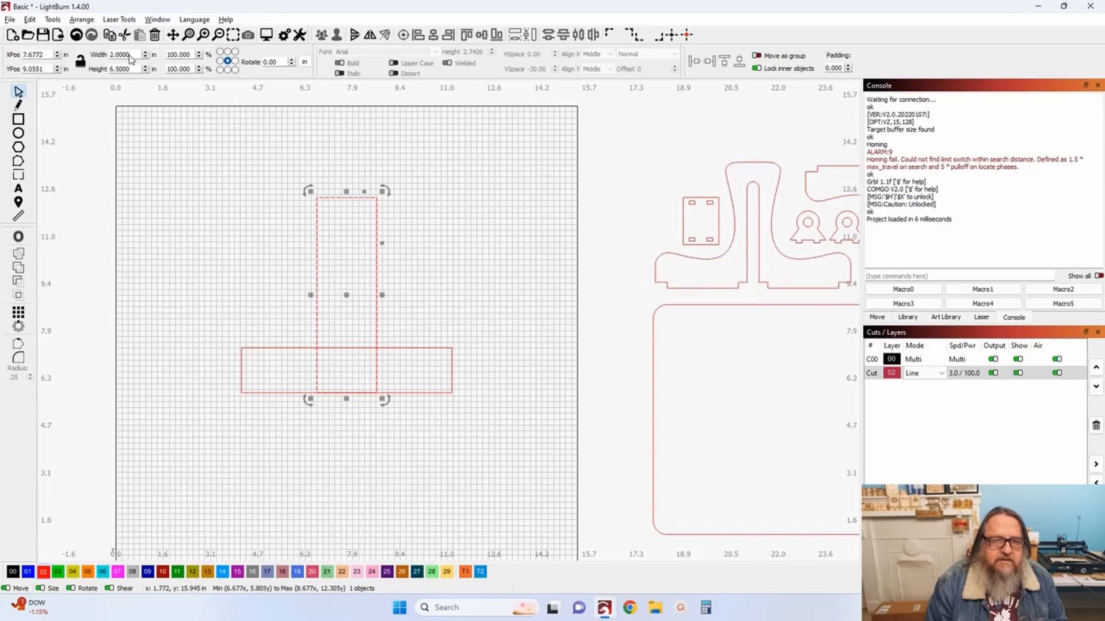
pyautogui.doubleClick(137, 69)
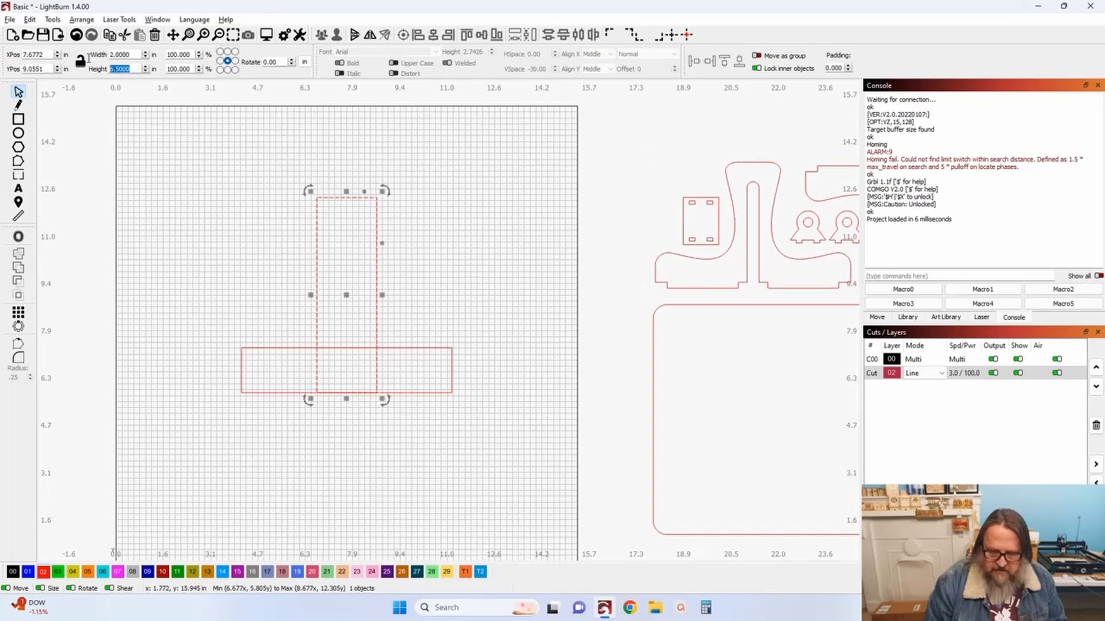
pyautogui.write('6')
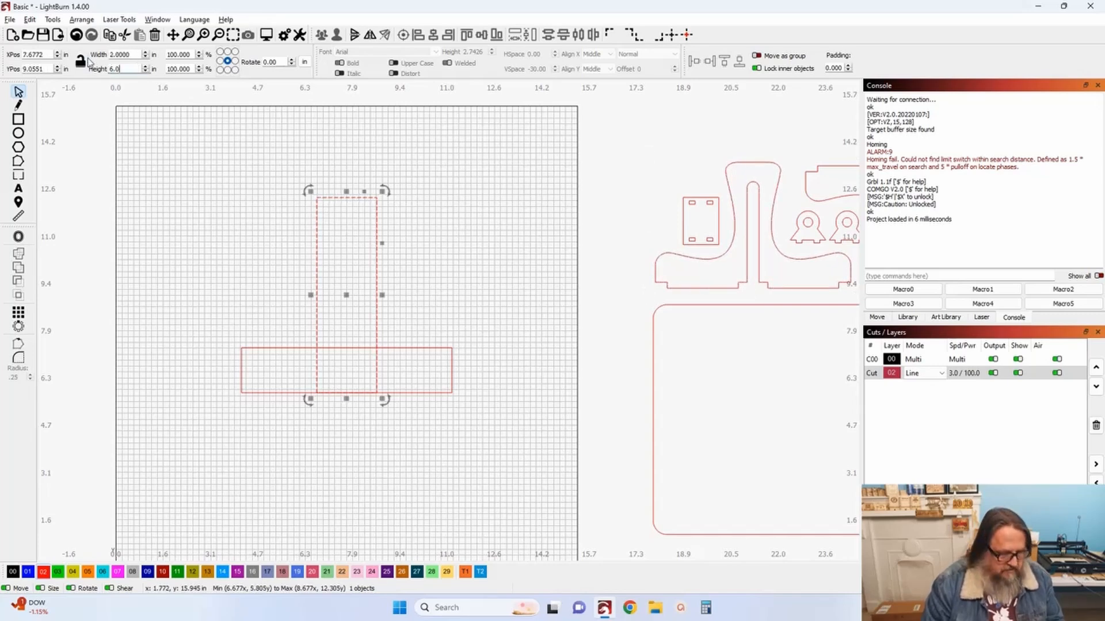
pyautogui.write('.0')
pyautogui.press('Tab')
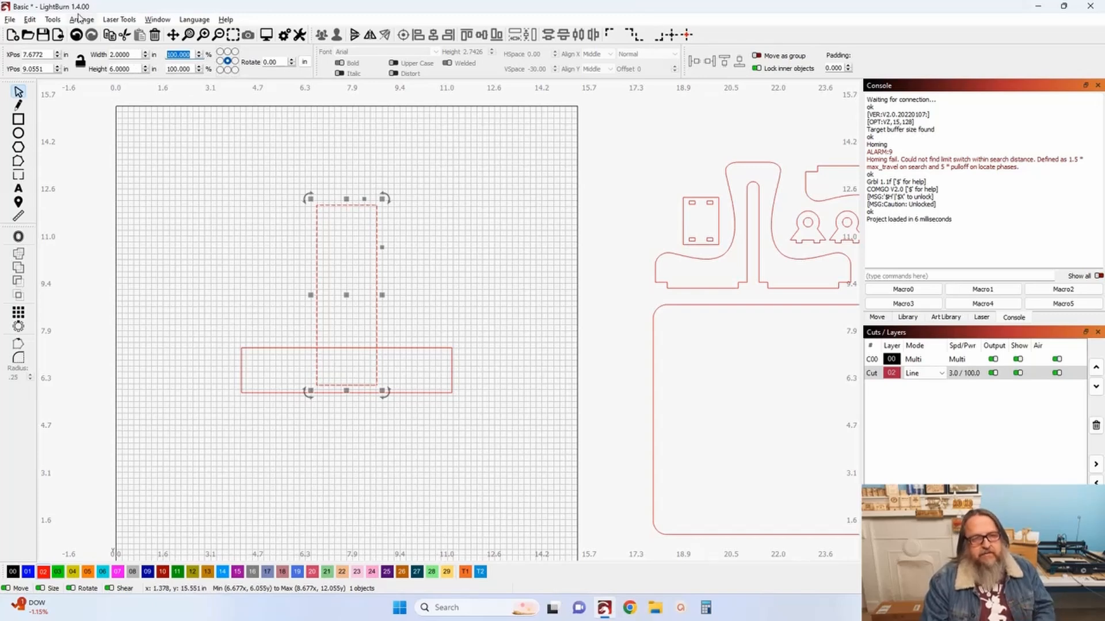
pyautogui.click(76, 35)
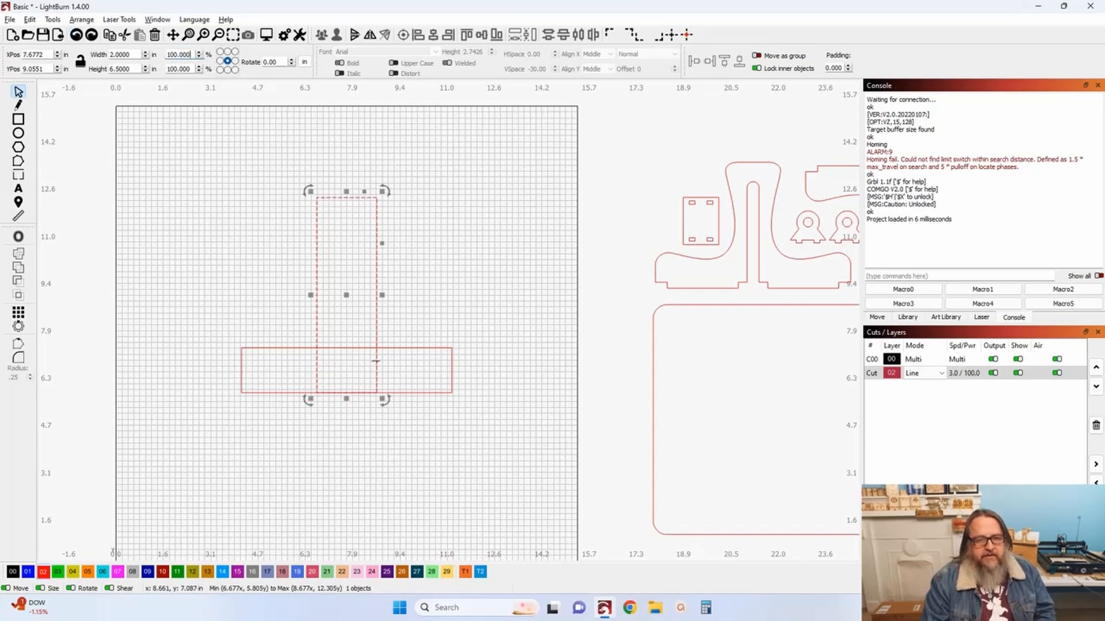
pyautogui.click(372, 460)
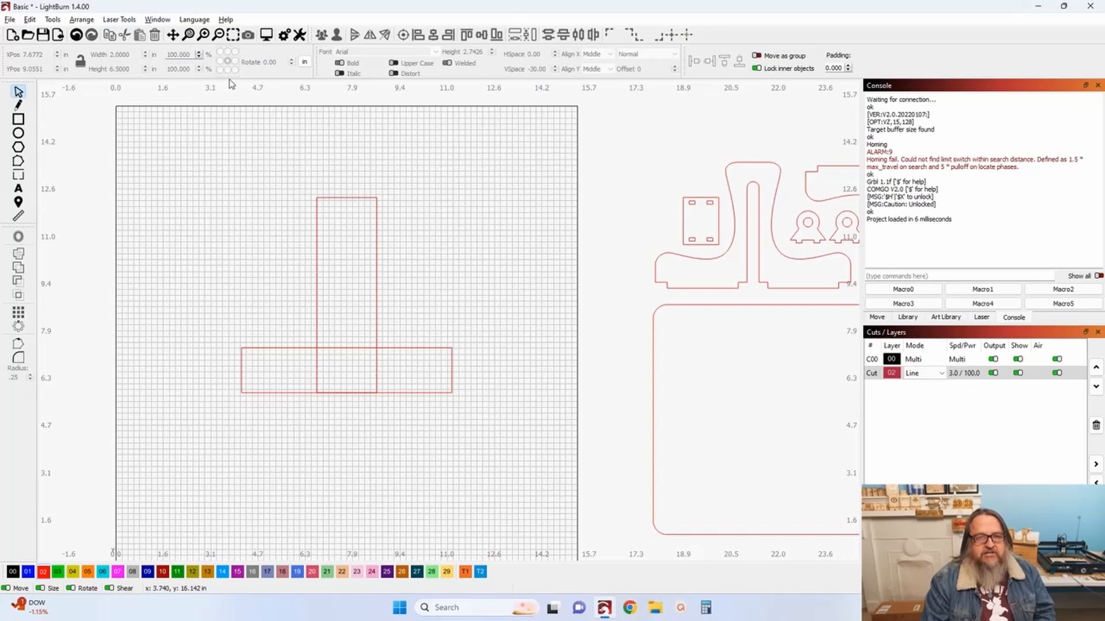
# Set the vertical rectangle's height to 6 in with its bottom-centre as the anchor, and restore the anchor to the centre
pyautogui.click(352, 198)
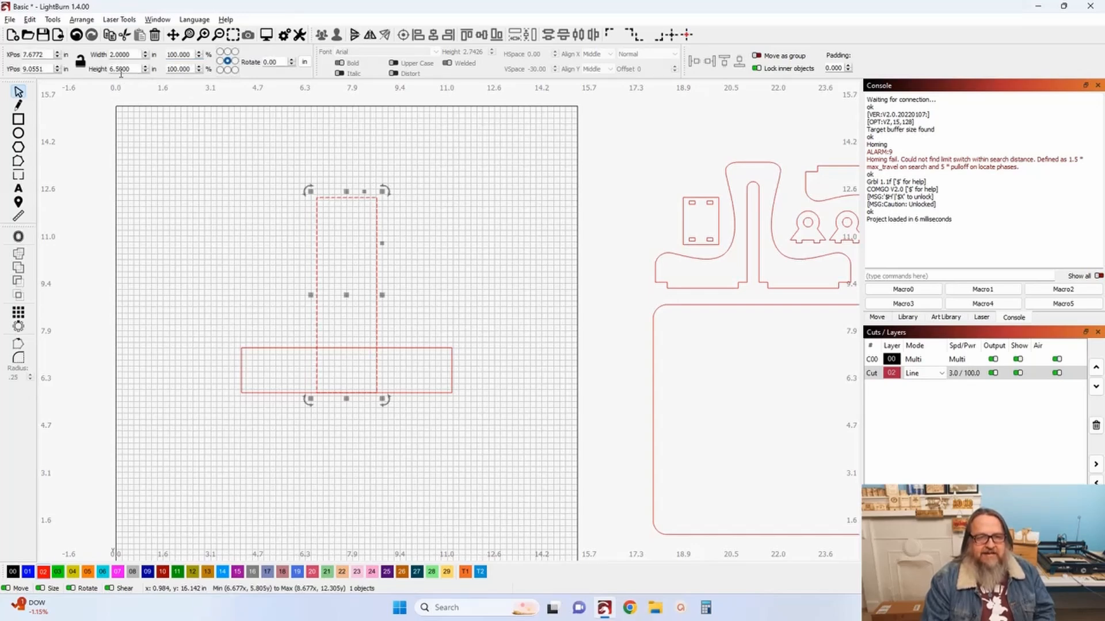
pyautogui.click(228, 70)
pyautogui.doubleClick(123, 68)
pyautogui.write('6.0')
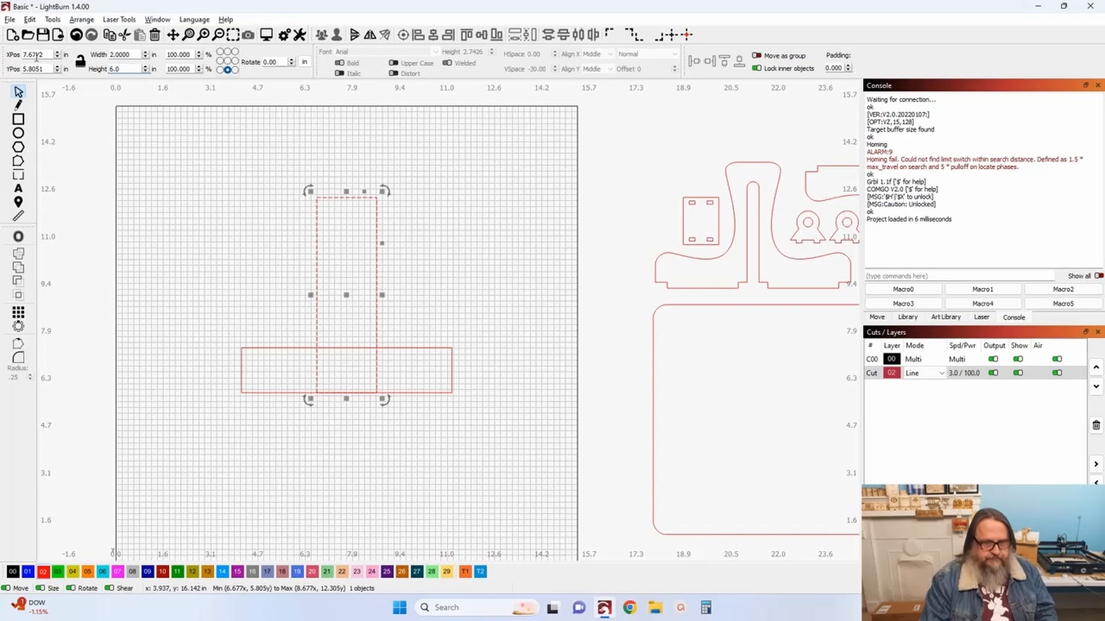
pyautogui.press('Tab')
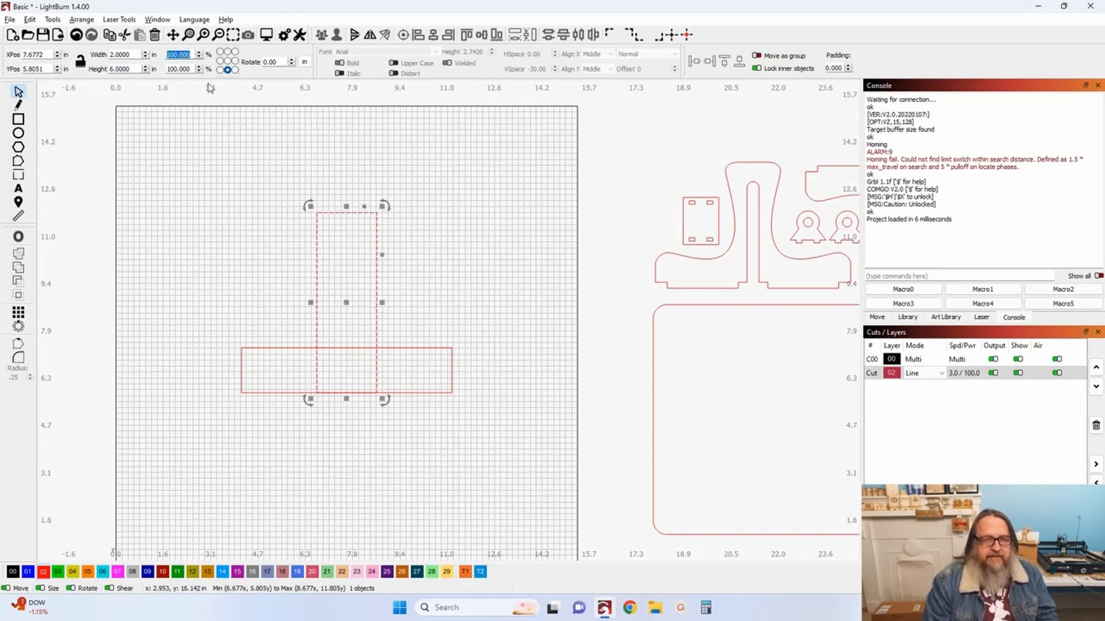
pyautogui.click(227, 61)
pyautogui.click(259, 136)
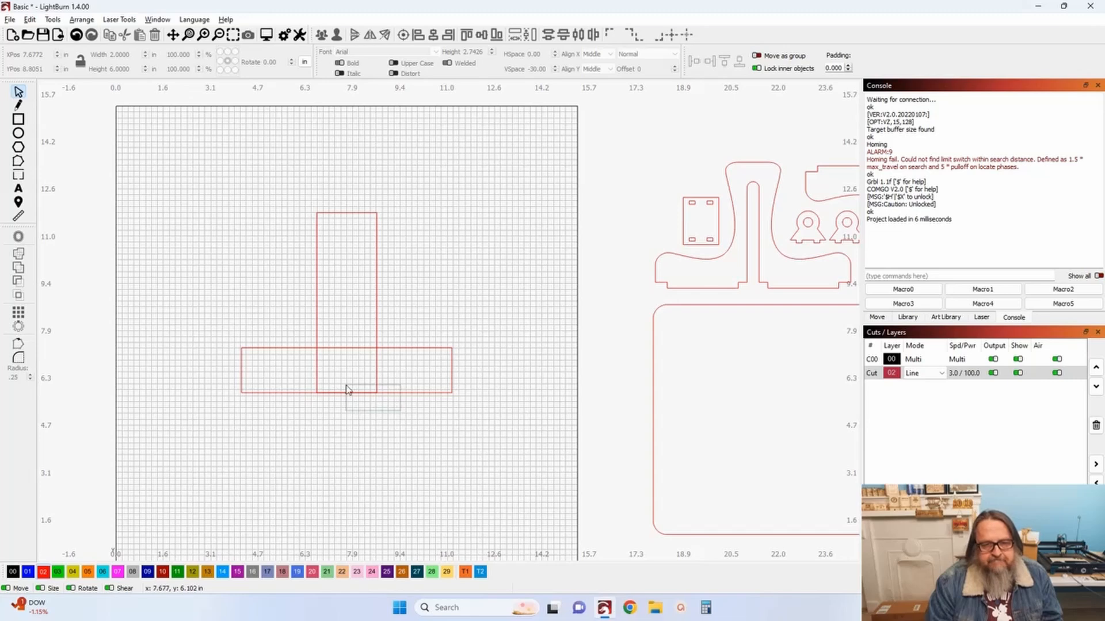
# Weld the two rectangles into one inverted-T outline and round its top and upper base corners with a 0.6 in radius
pyautogui.hotkey('ctrl', 'a')
pyautogui.click(26, 269)
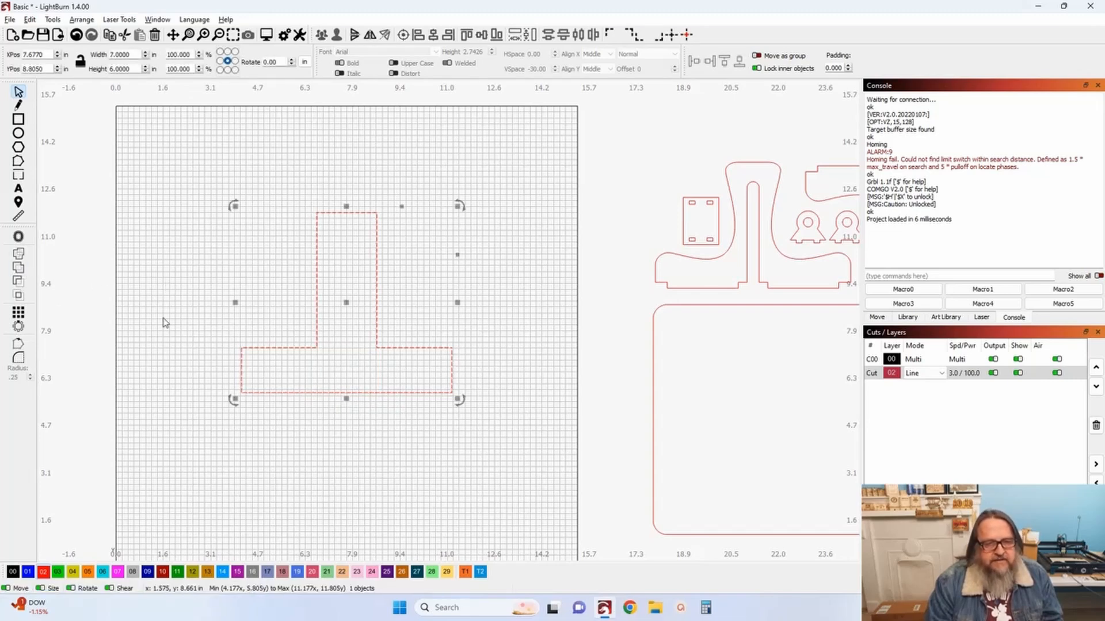
pyautogui.click(18, 358)
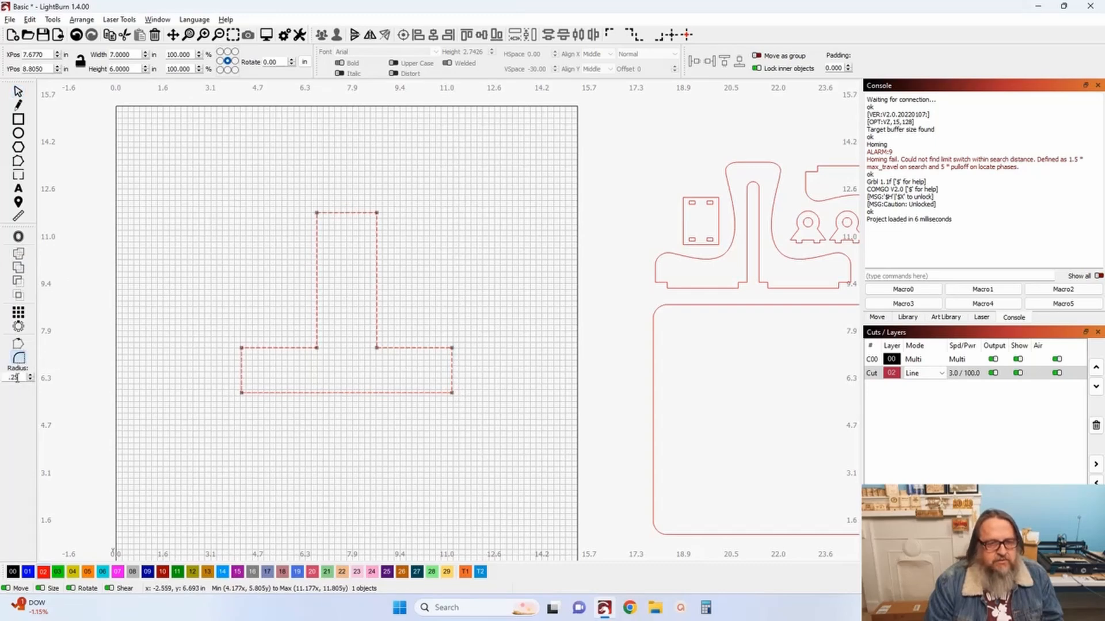
pyautogui.doubleClick(21, 377)
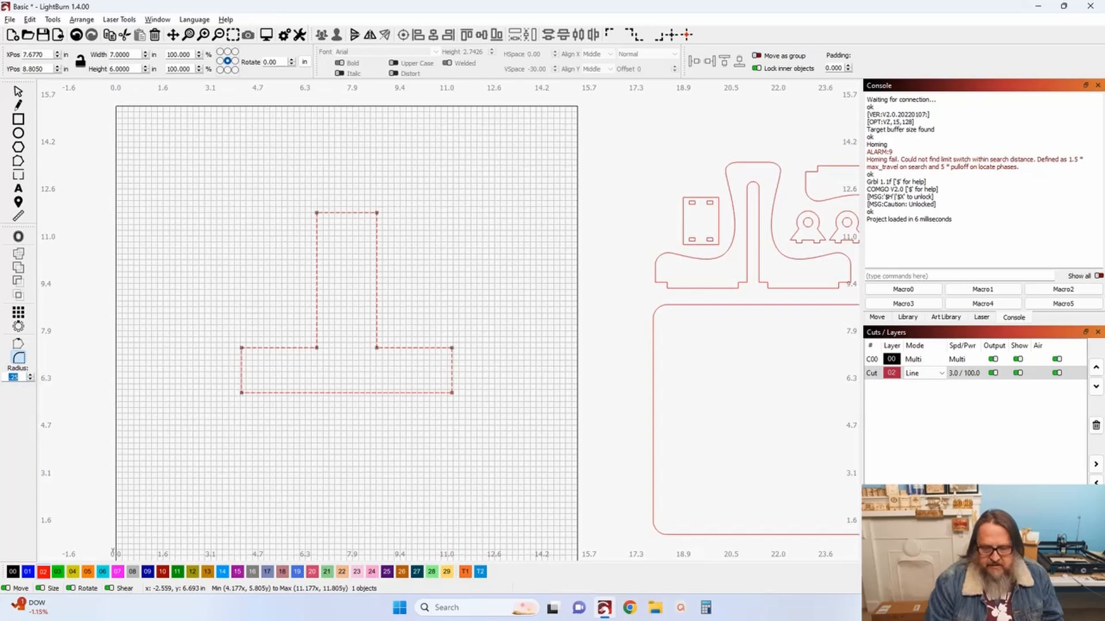
pyautogui.write('.6')
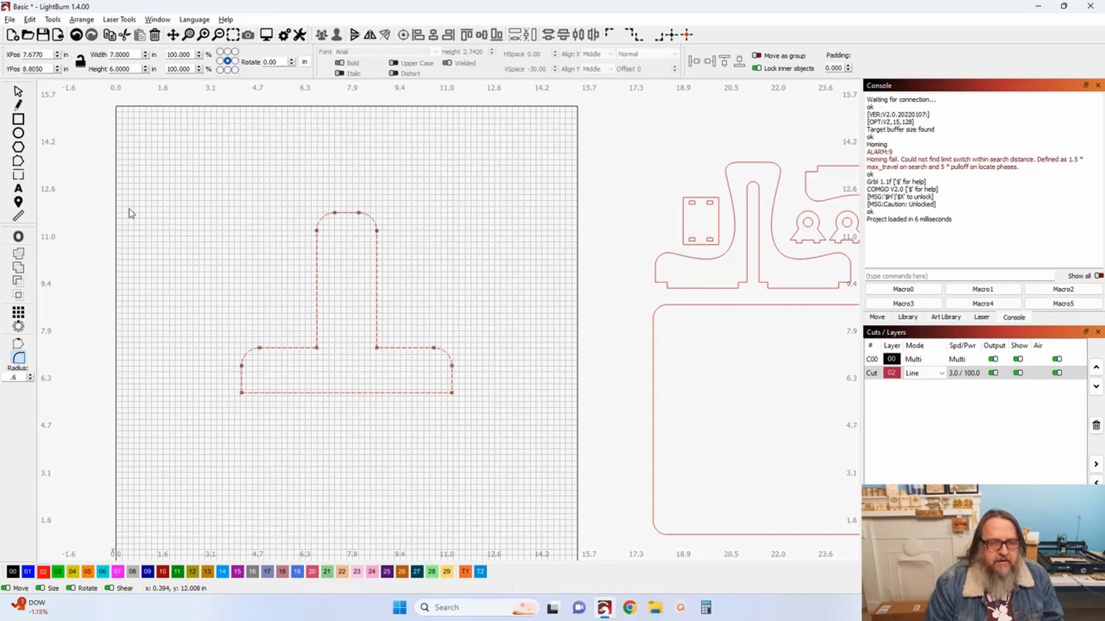
# Smooth the nodes at both inner corners of the outline so the upright flows into the base in curves
pyautogui.click(19, 162)
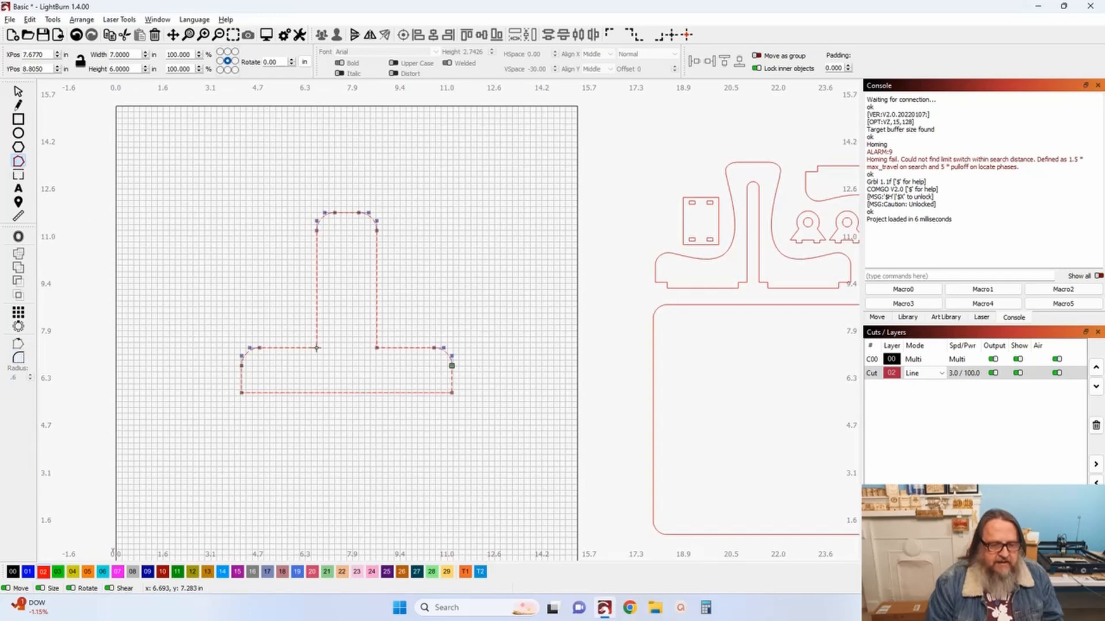
pyautogui.press('s')
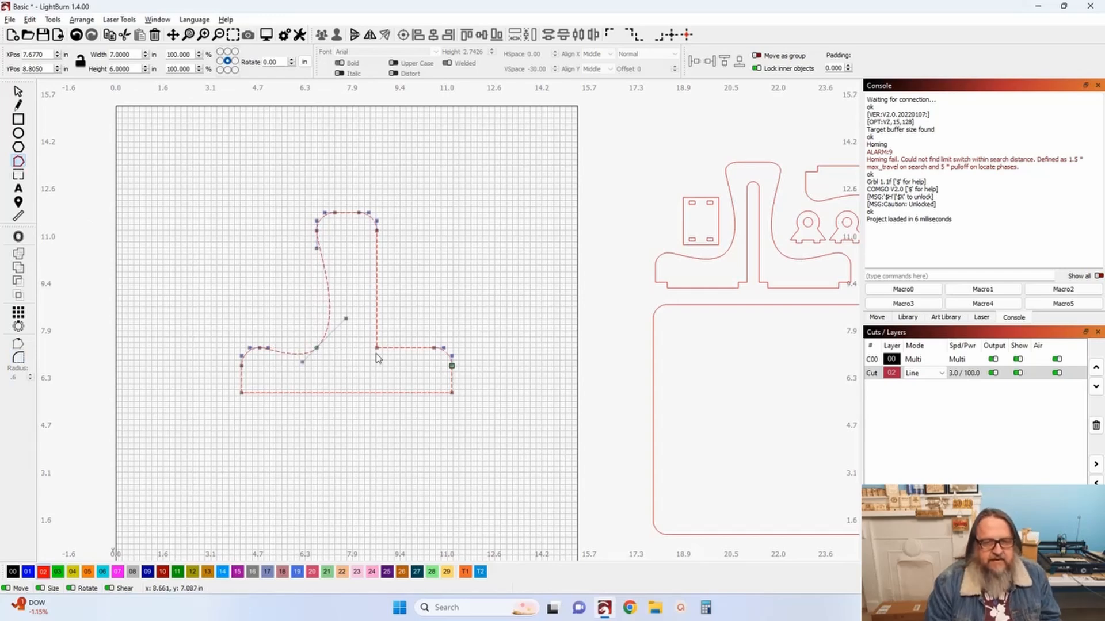
pyautogui.press('s')
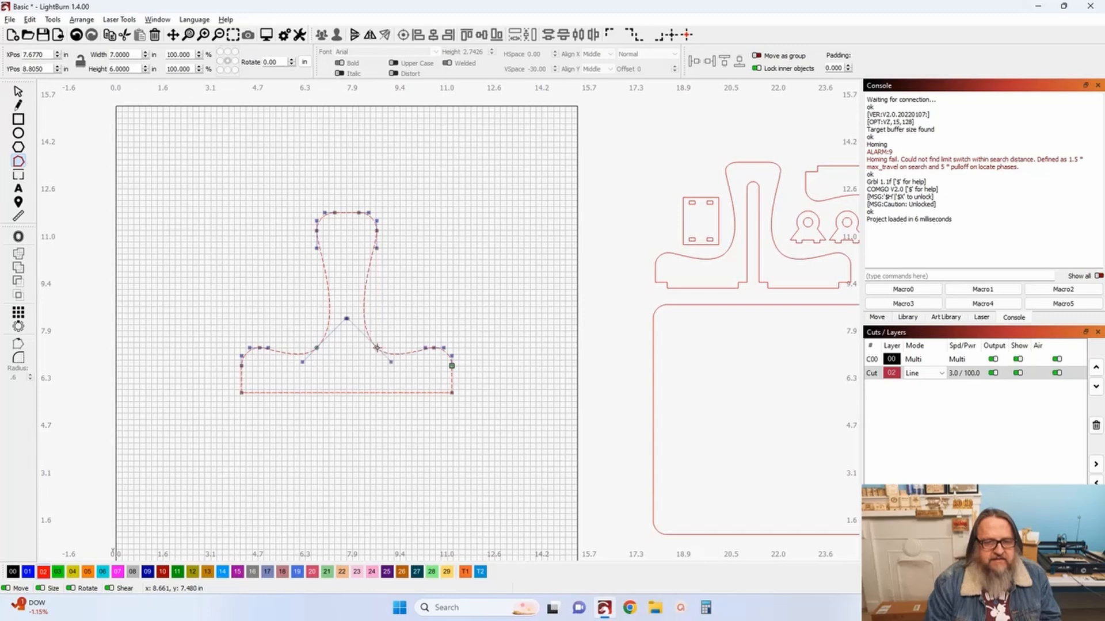
pyautogui.click(18, 91)
pyautogui.click(184, 249)
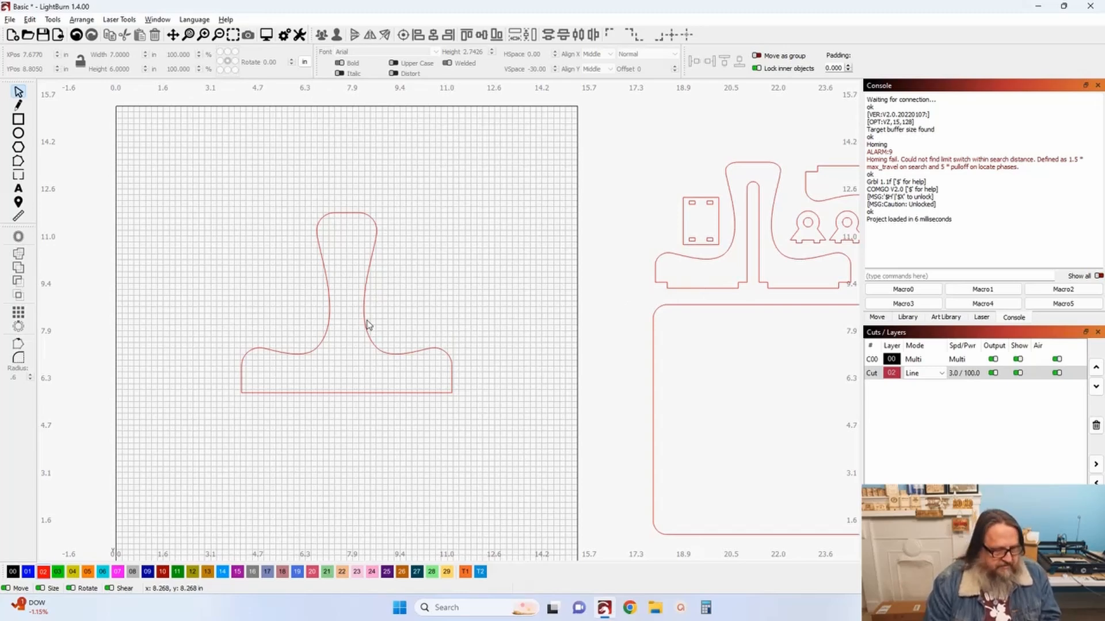
# Draw a vertical rectangle about 5.3 in tall beside the inverted-T outline and set its width to 0.4 in
pyautogui.click(19, 120)
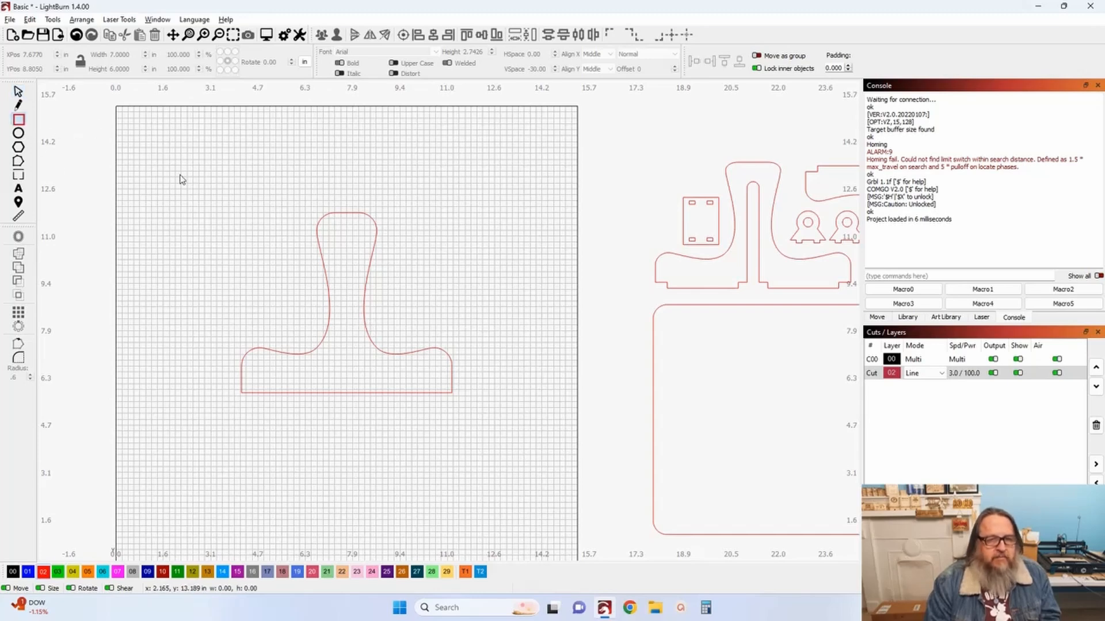
pyautogui.moveTo(178, 163); pyautogui.dragTo(203, 316)
pyautogui.click(17, 92)
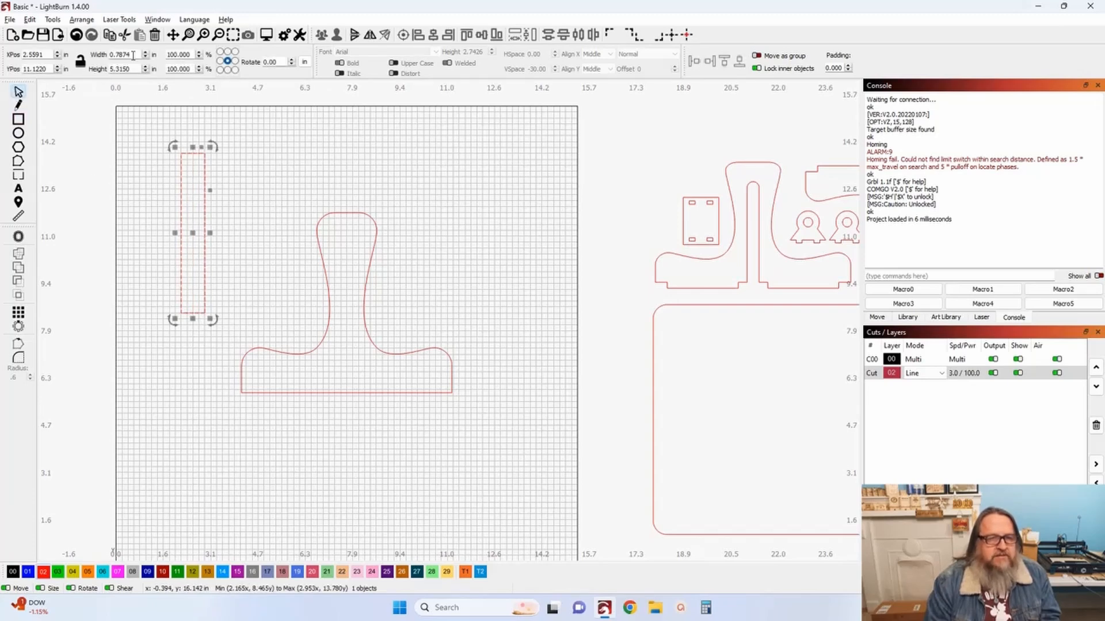
pyautogui.moveTo(133, 56); pyautogui.dragTo(109, 56)
pyautogui.write('.4')
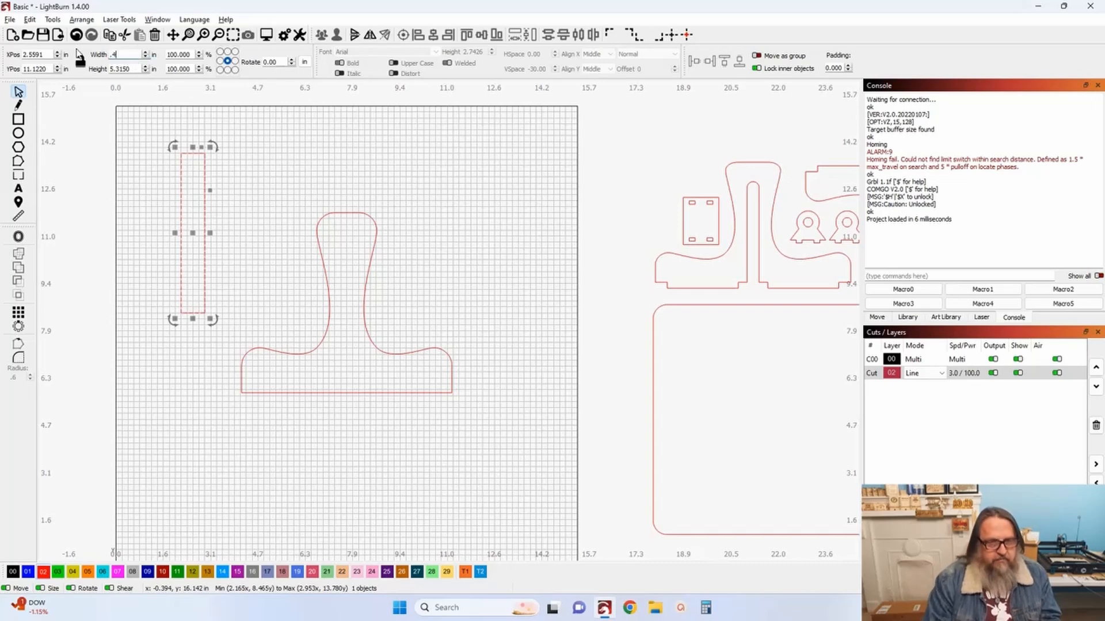
pyautogui.press('Tab')
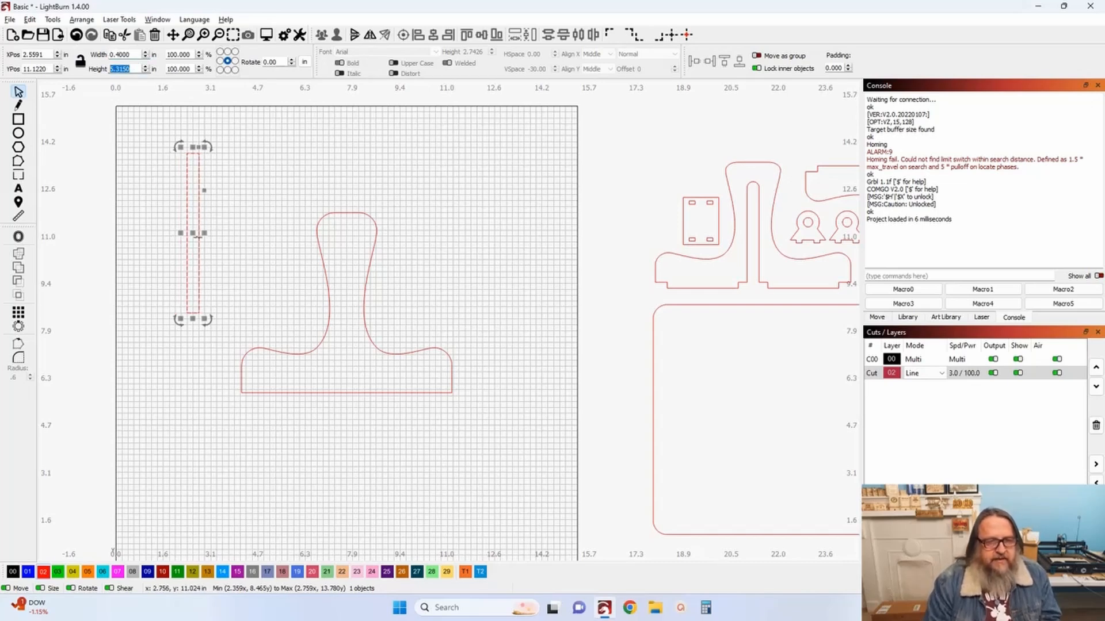
# Move the narrow rectangle onto the upright's centre line, extending past the base edge, and subtract it from the outline to cut the slot
pyautogui.moveTo(192, 235); pyautogui.dragTo(346, 327)
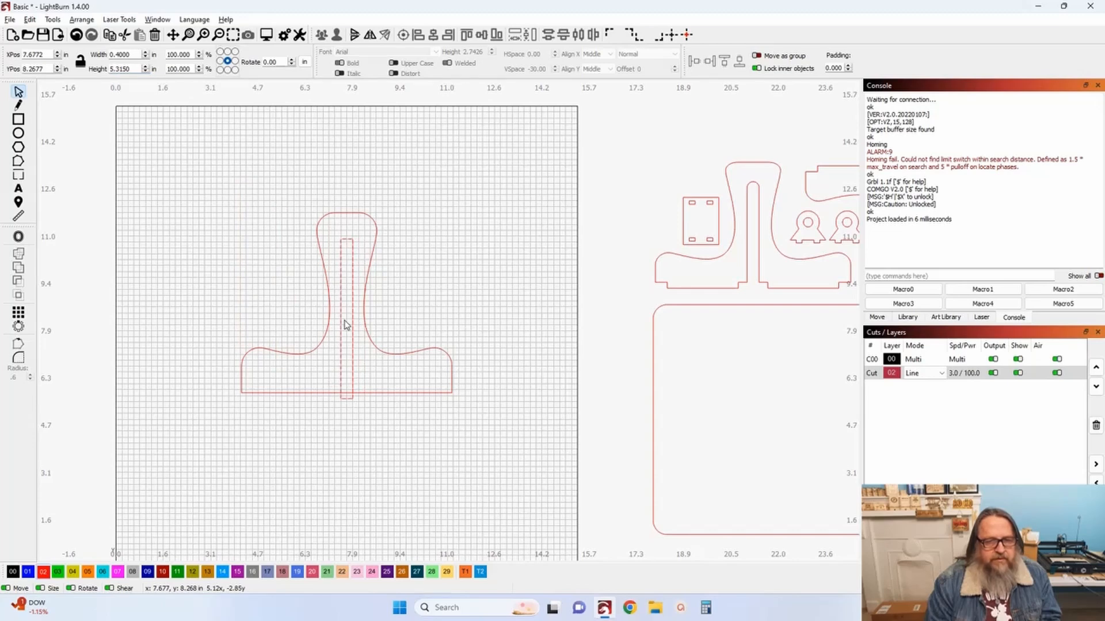
pyautogui.moveTo(346, 326); pyautogui.dragTo(351, 334)
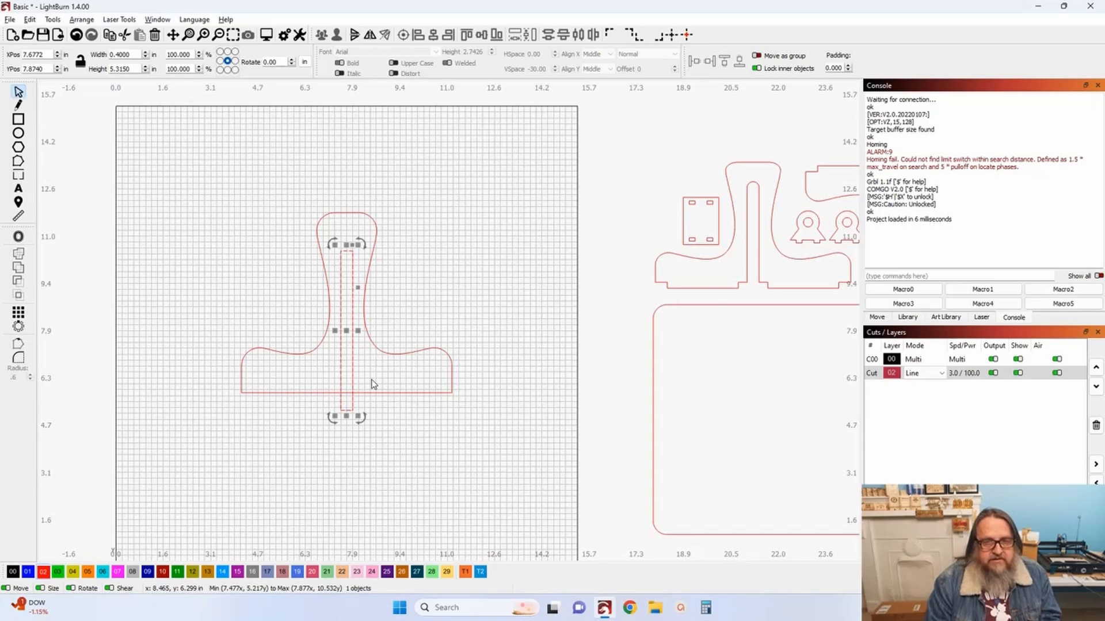
pyautogui.keyDown('shift'); pyautogui.click(393, 352); pyautogui.keyUp('shift')
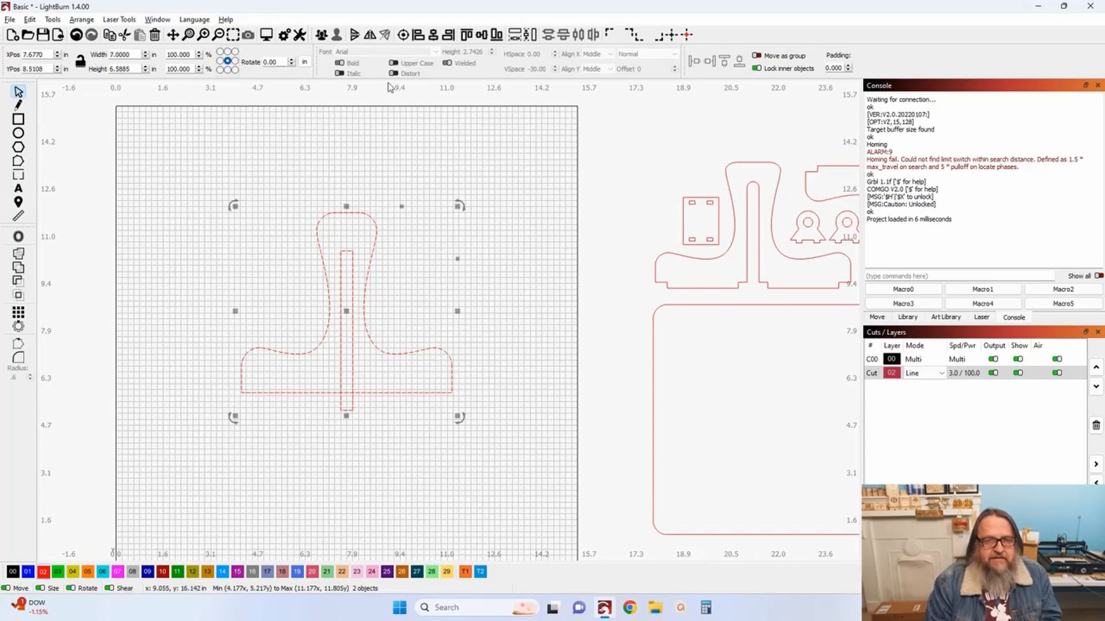
pyautogui.click(406, 257)
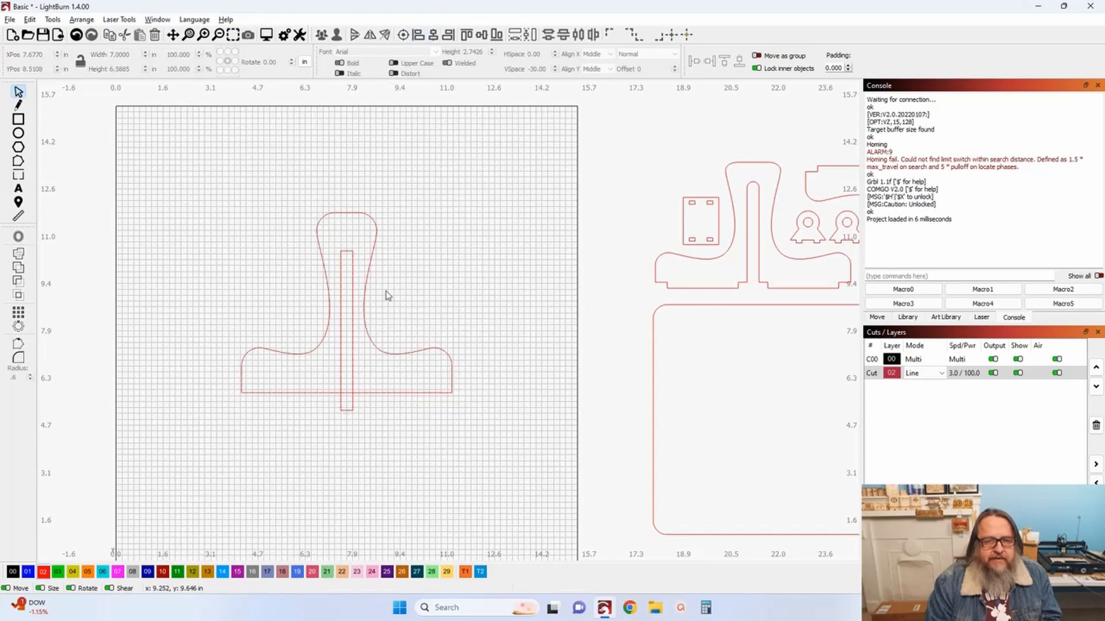
pyautogui.click(397, 394)
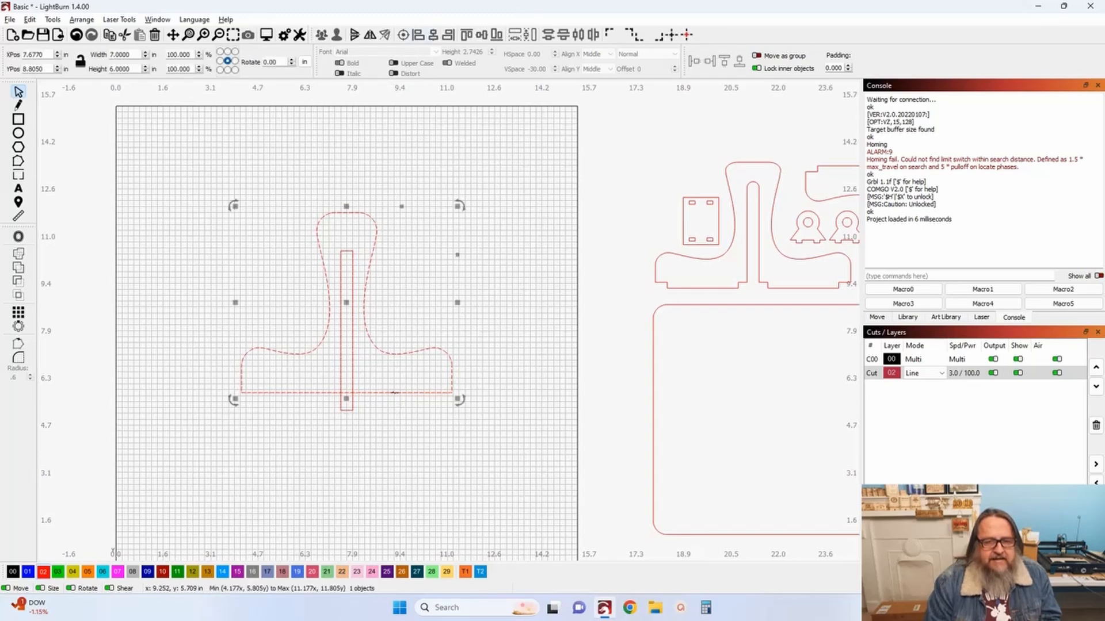
pyautogui.keyDown('shift'); pyautogui.click(354, 368); pyautogui.keyUp('shift')
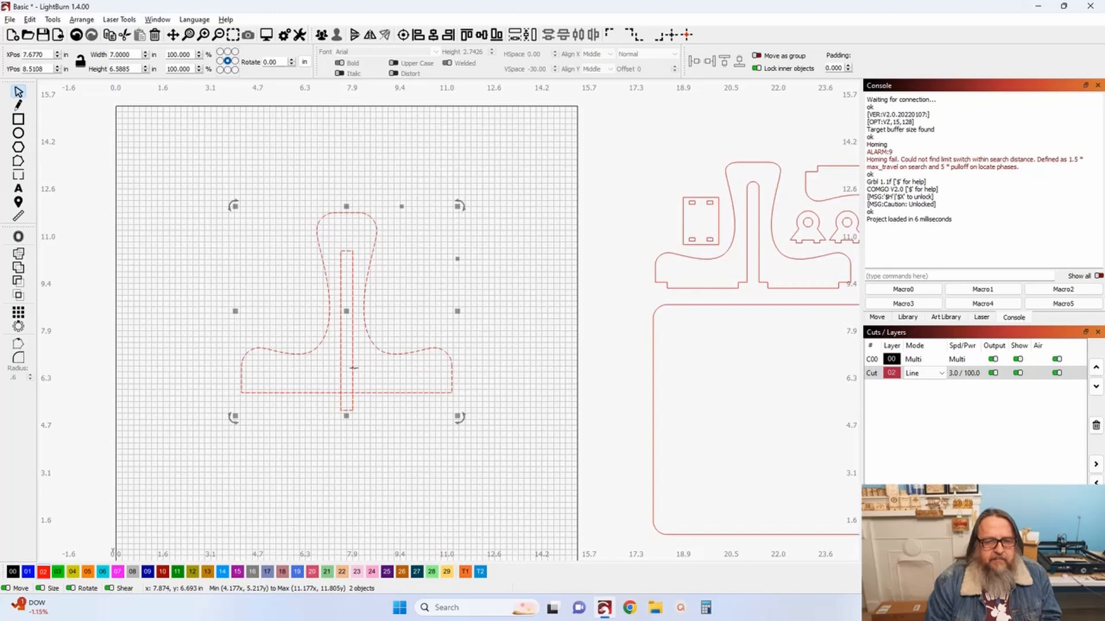
pyautogui.click(19, 282)
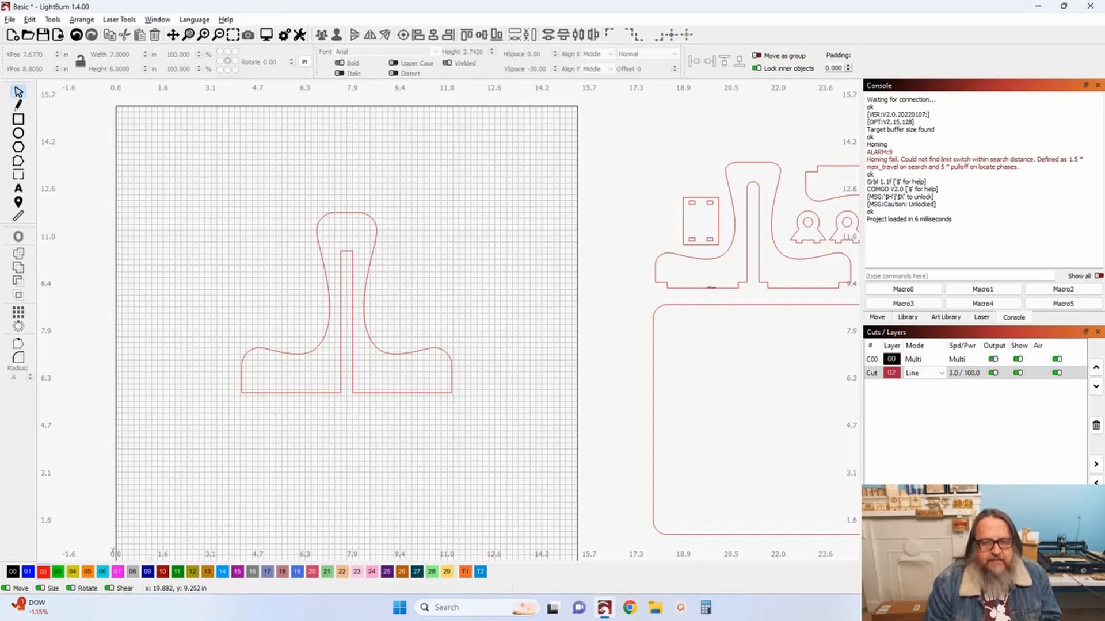
# Draw a horizontal rectangle about 2.56 in by 0.39 in just below the left half of the base
pyautogui.scroll(-2, 501, 367)
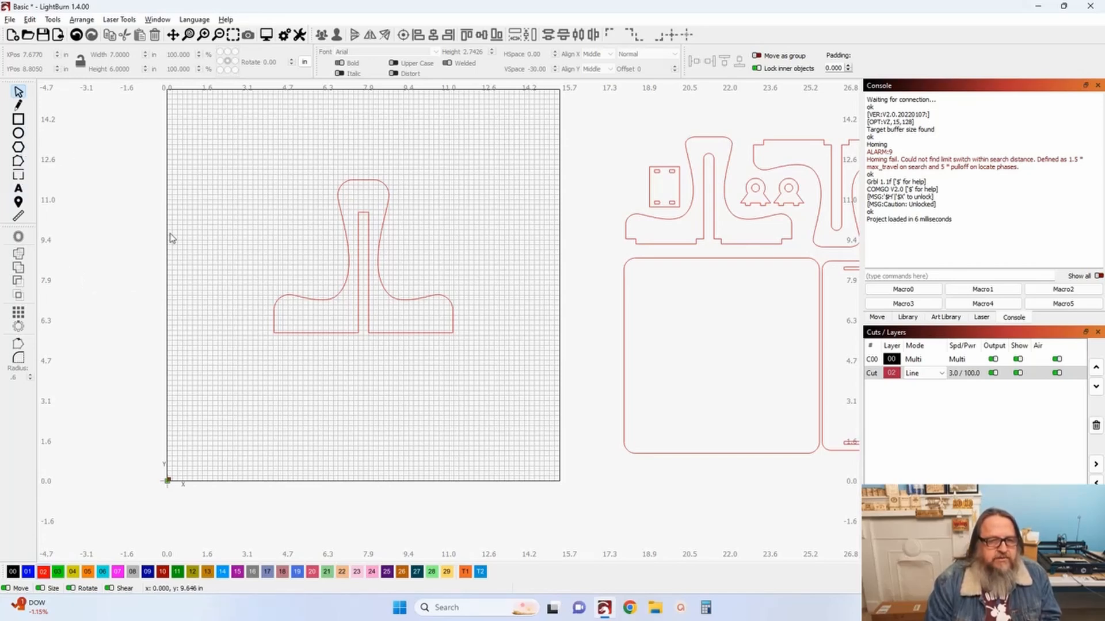
pyautogui.click(23, 120)
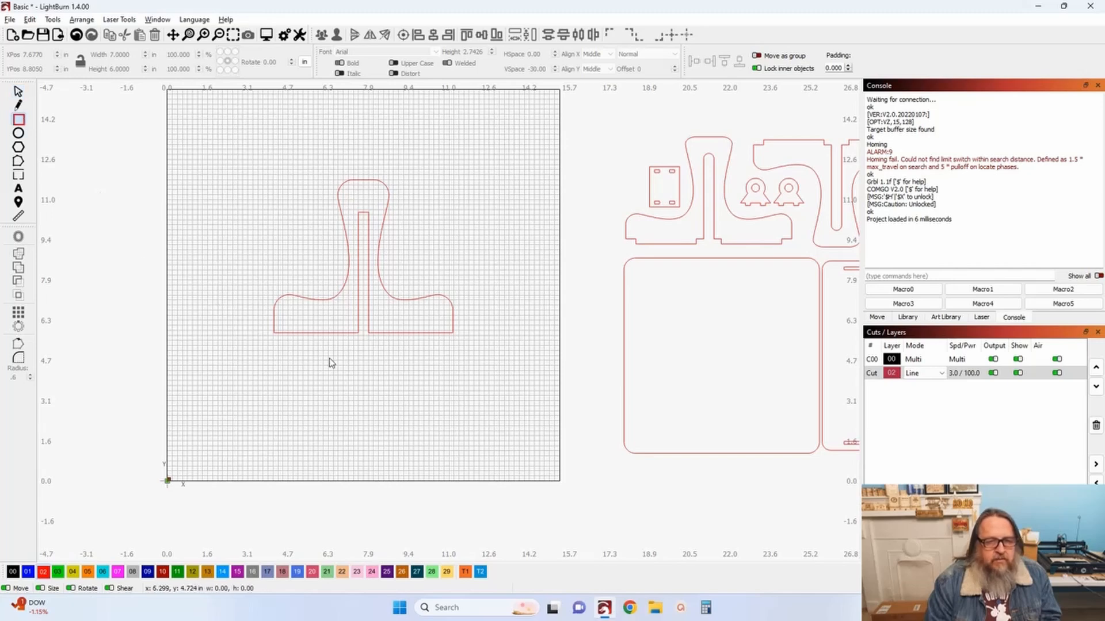
pyautogui.moveTo(284, 348); pyautogui.dragTo(349, 355)
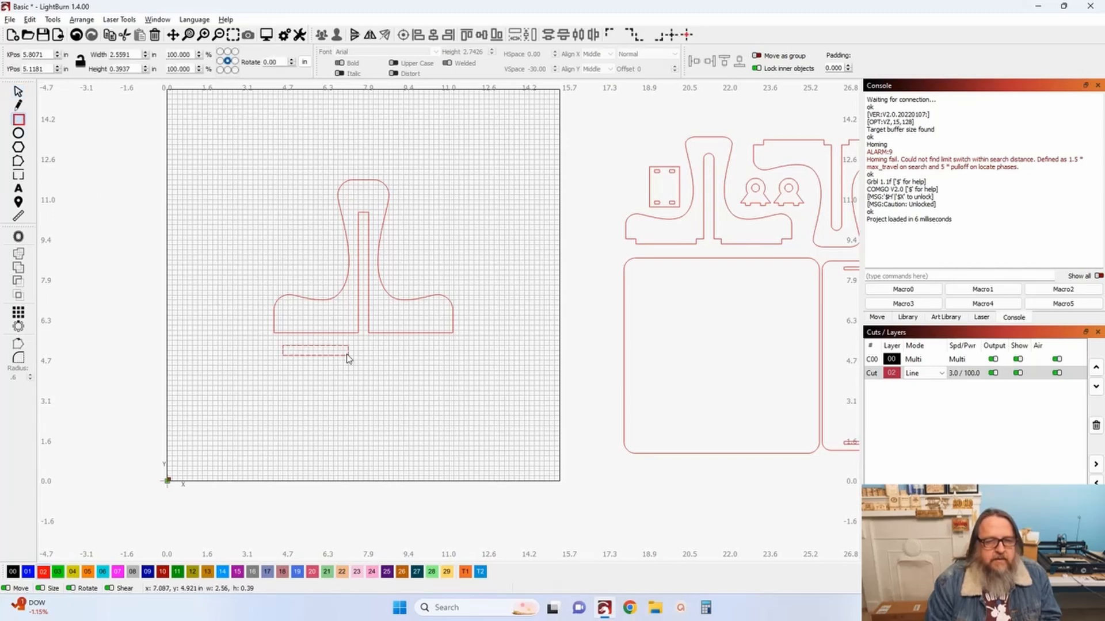
pyautogui.click(18, 92)
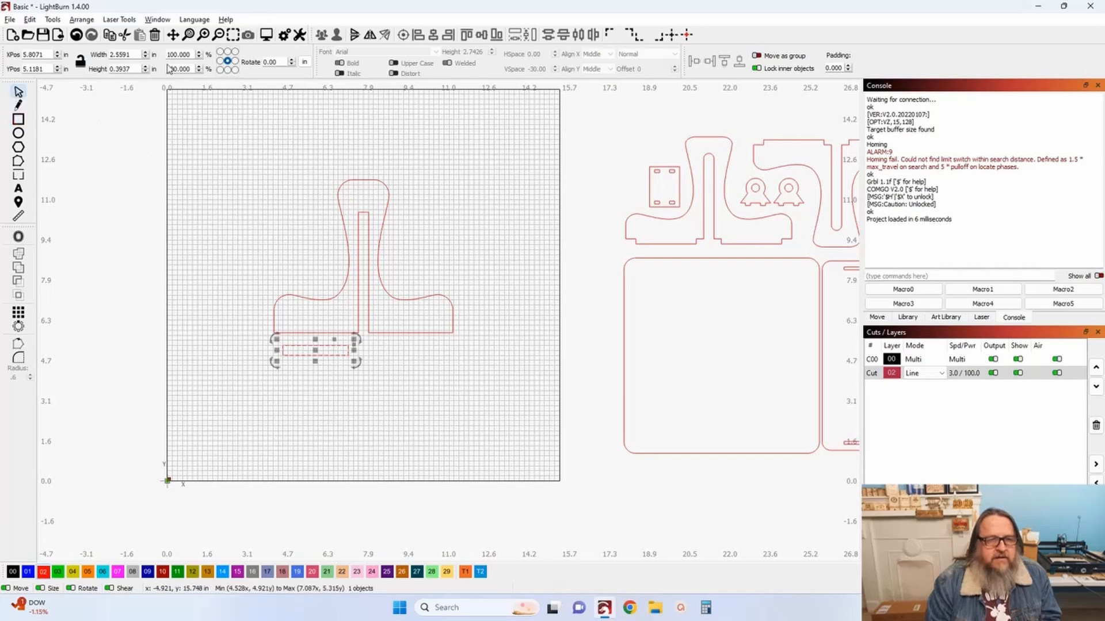
# Switch the units to millimetres and set the horizontal rectangle's height to 4.76 mm
pyautogui.click(305, 62)
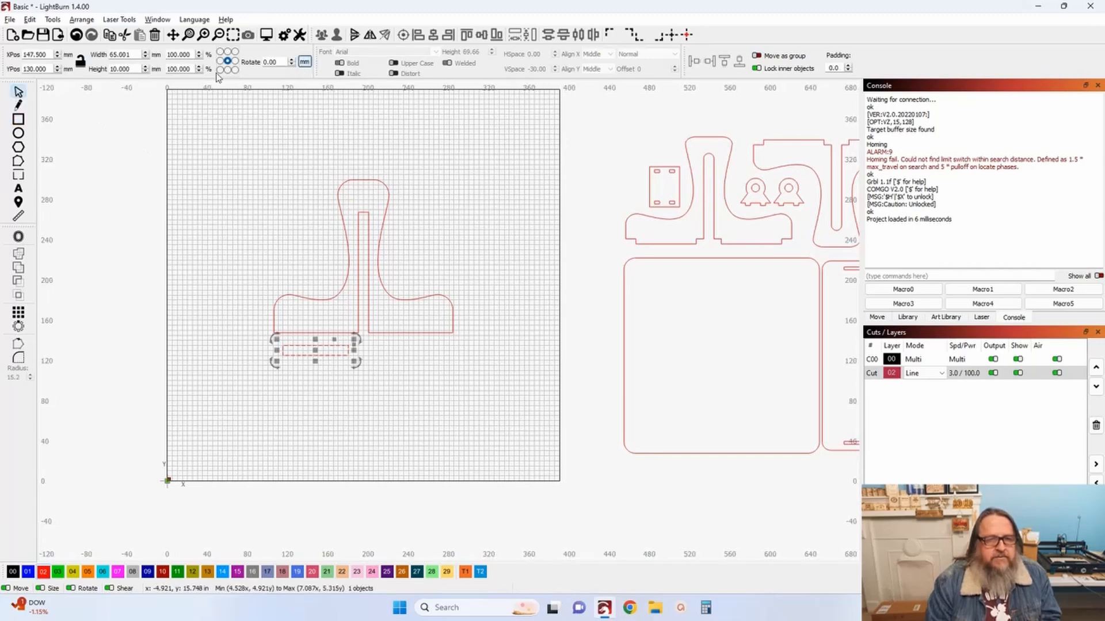
pyautogui.doubleClick(132, 69)
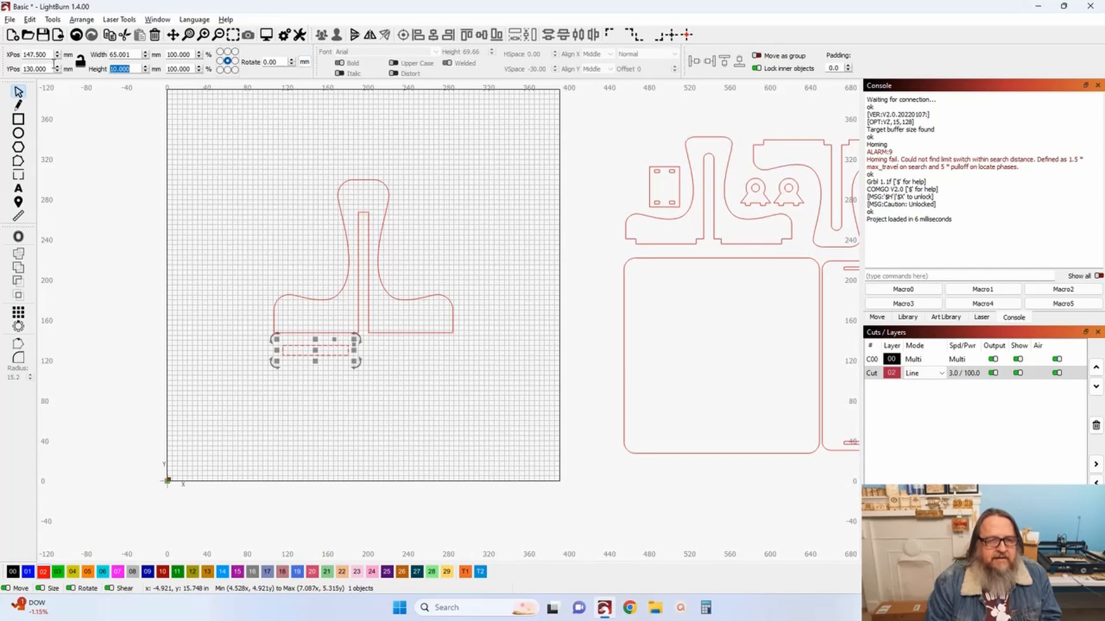
pyautogui.write('2.8')
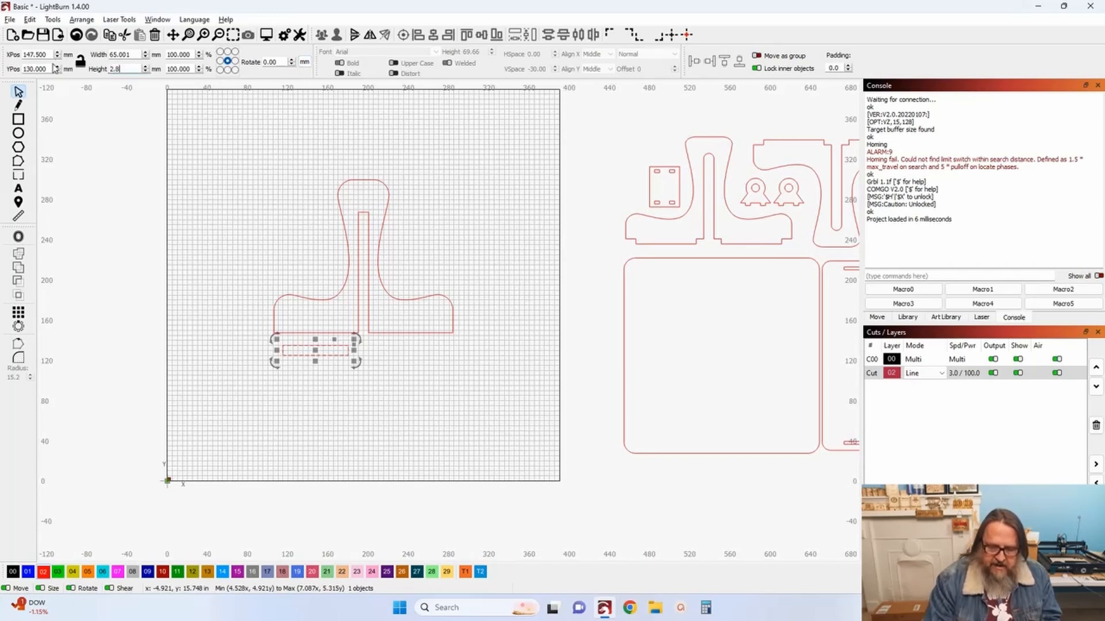
pyautogui.write('"')
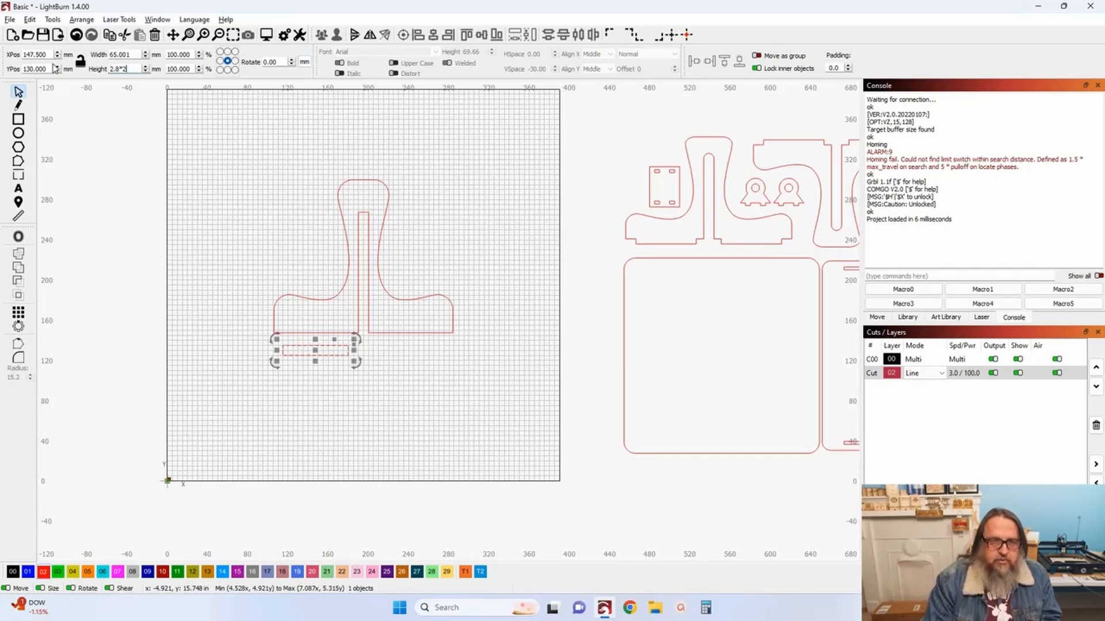
pyautogui.press('Return')
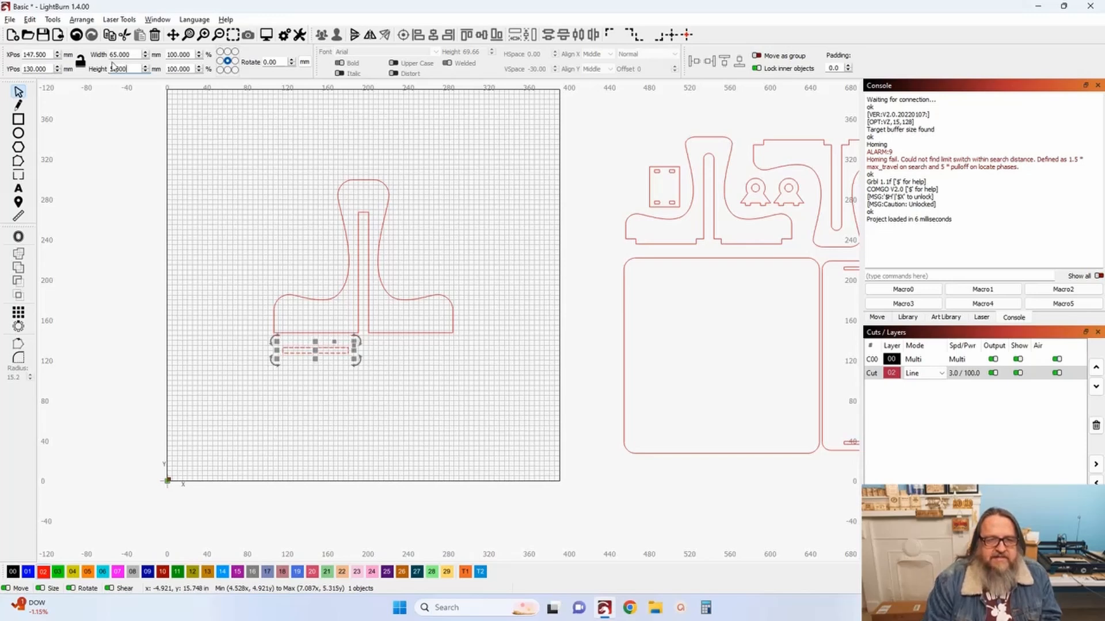
pyautogui.click(193, 68)
pyautogui.write('8')
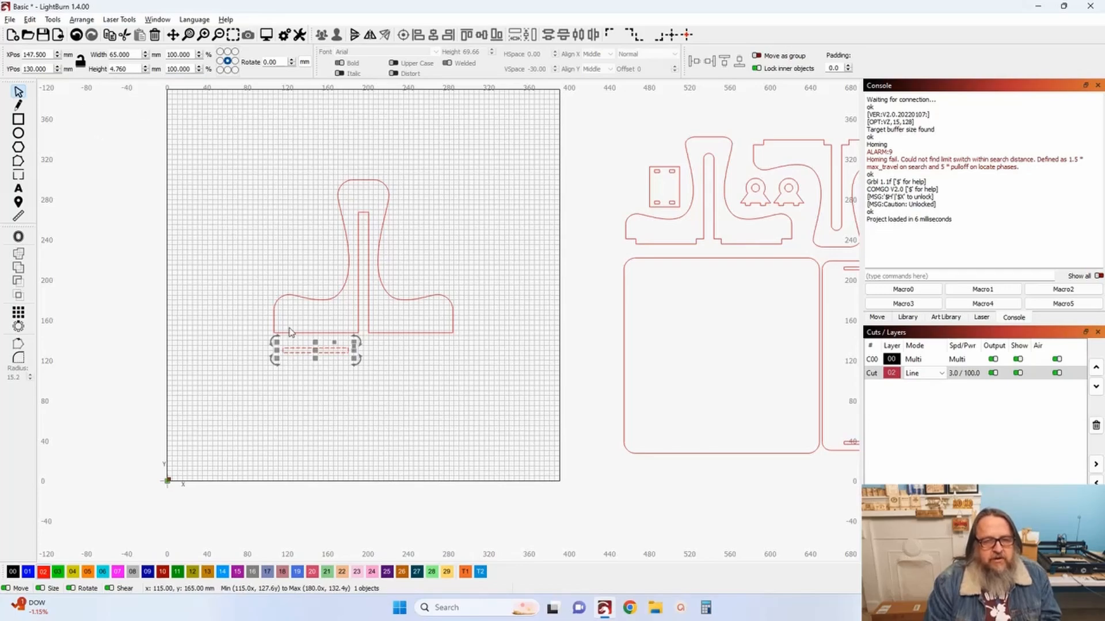
# Move the horizontal rectangle up against the bottom edge of the base's left half and set its width to 50 mm
pyautogui.scroll(3, 330, 362)
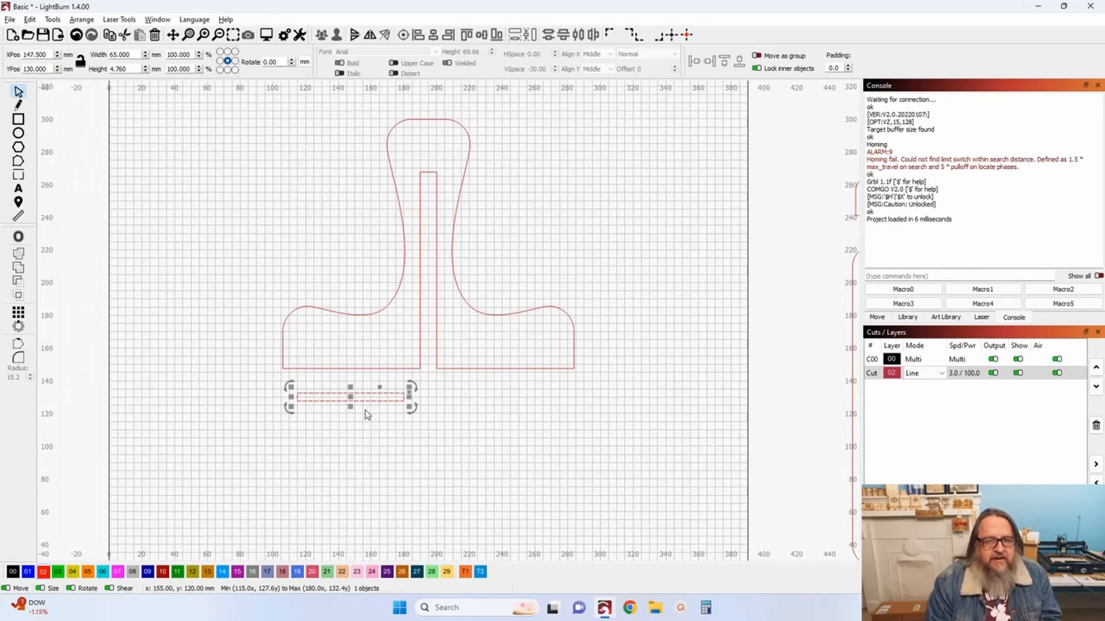
pyautogui.moveTo(348, 398); pyautogui.dragTo(354, 384)
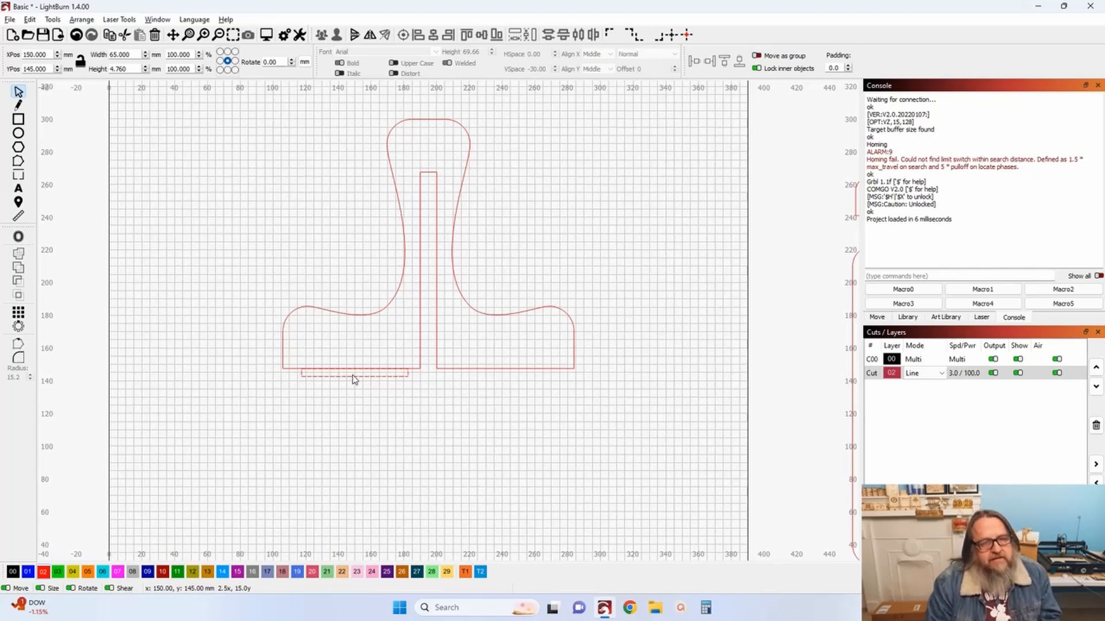
pyautogui.click(354, 379)
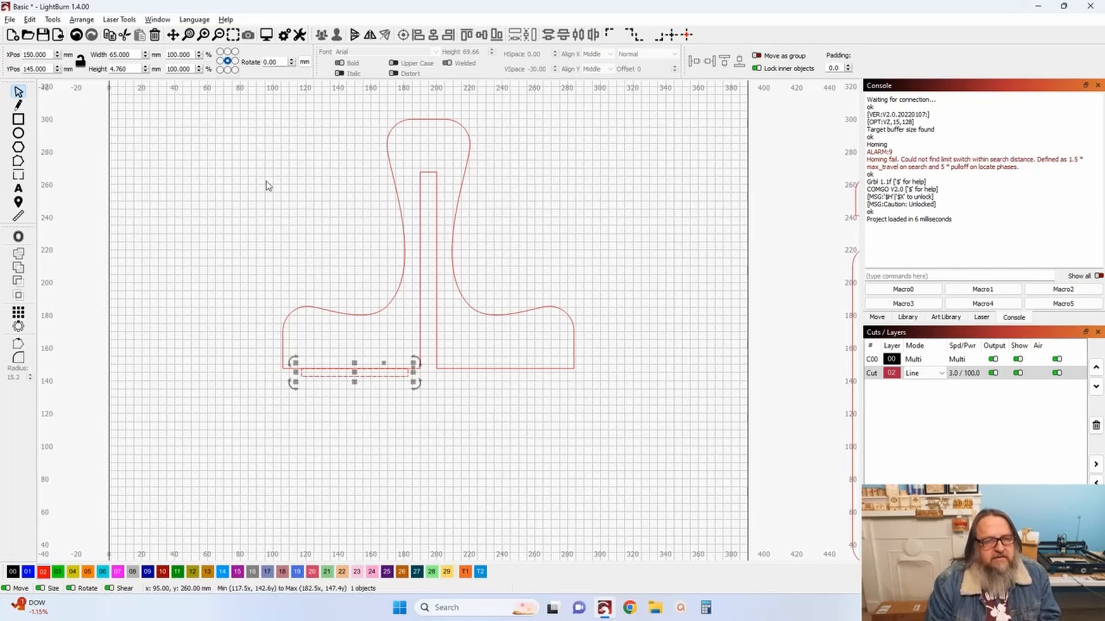
pyautogui.moveTo(137, 56); pyautogui.dragTo(80, 55)
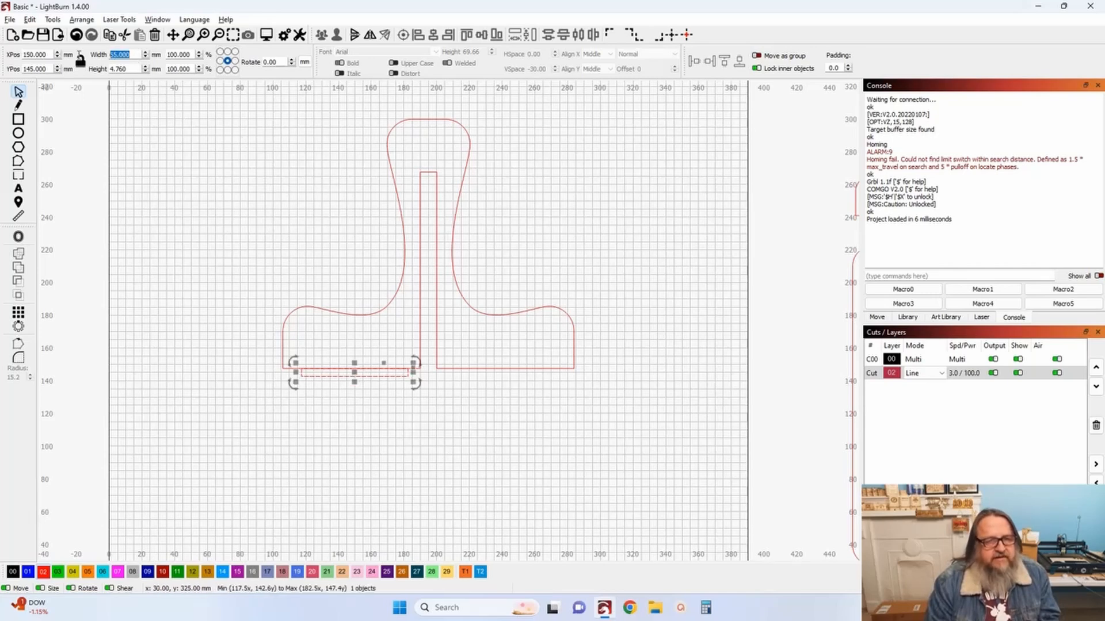
pyautogui.write('50')
pyautogui.press('Tab')
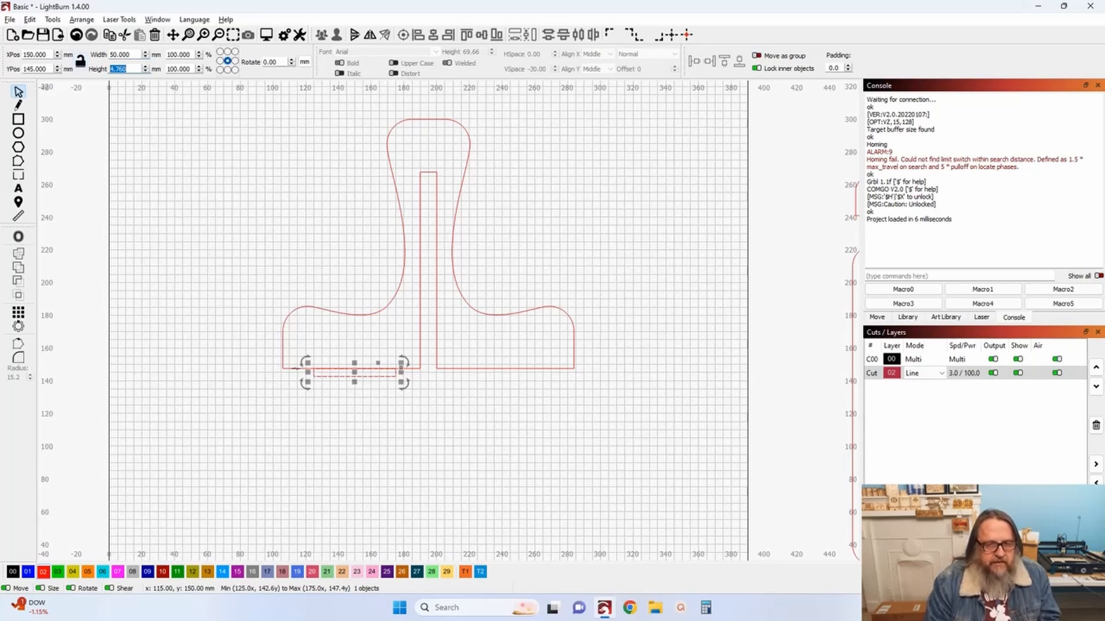
pyautogui.press('Return')
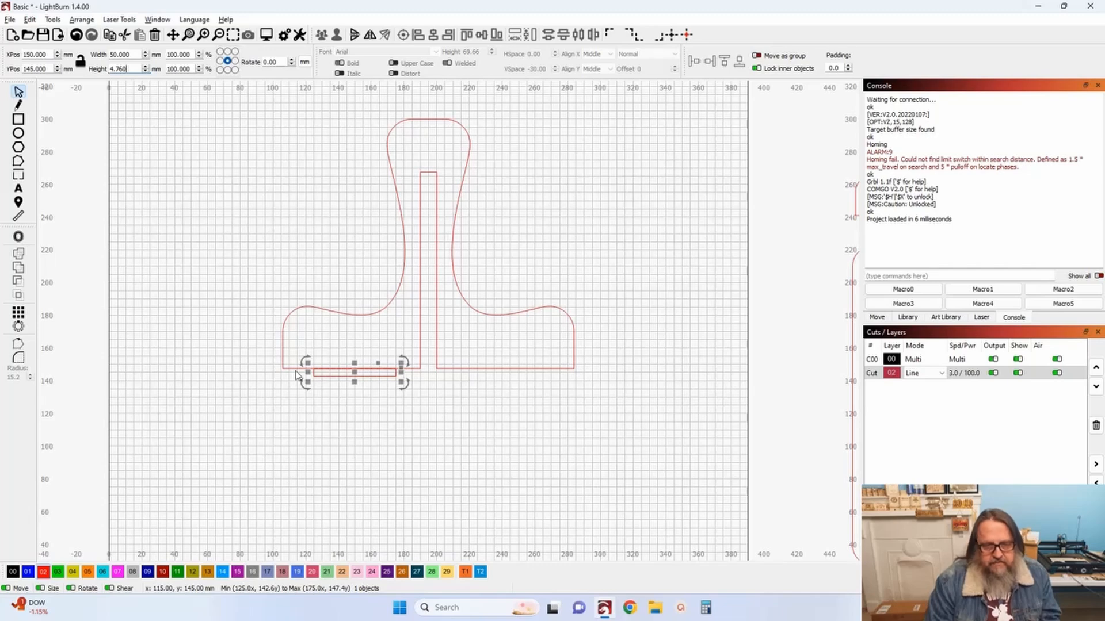
# Duplicate the 50 mm tab horizontally to the bottom edge of the base's right half, and switch the units back to inches
pyautogui.moveTo(353, 371); pyautogui.dragTo(499, 371)
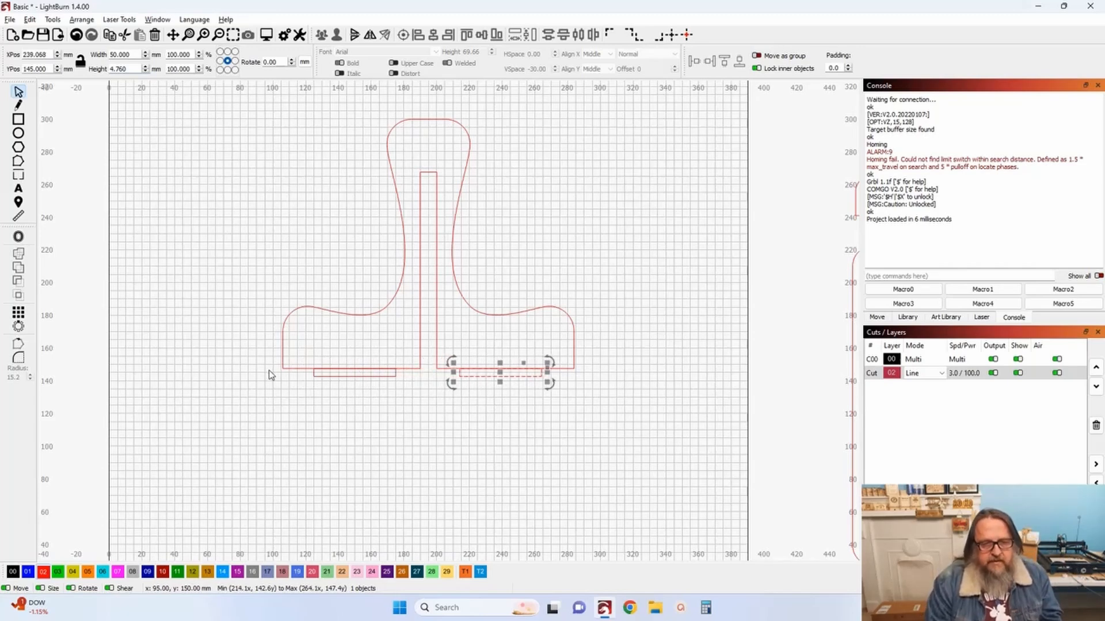
pyautogui.click(291, 368)
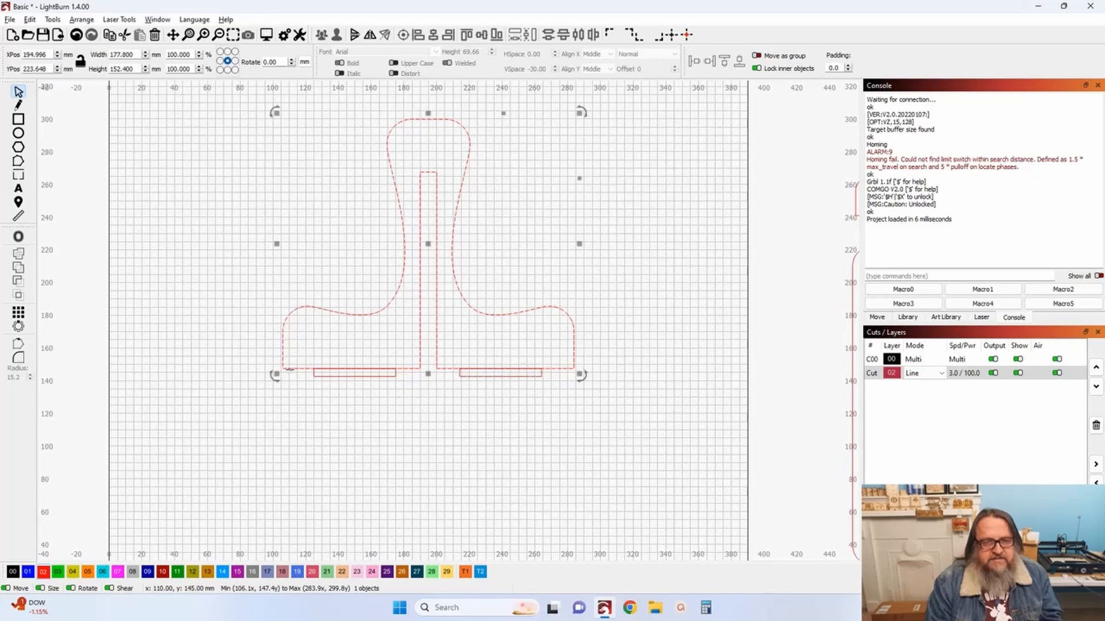
pyautogui.click(309, 62)
pyautogui.click(296, 236)
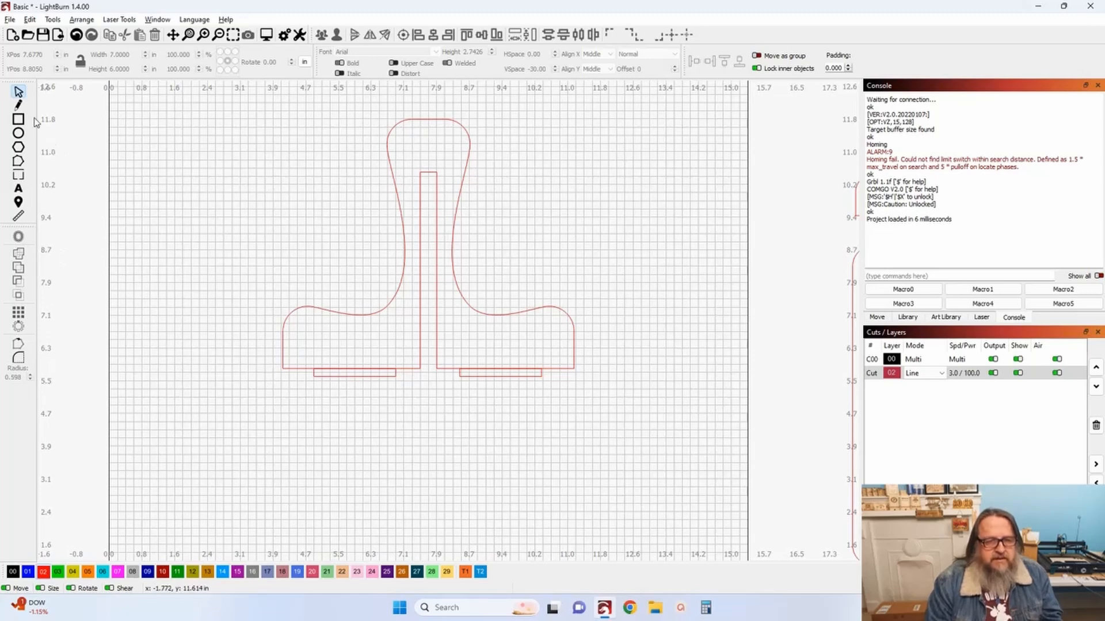
# Draw a rectangle about 0.39 in by 0.20 in below the slot opening, matching the slot's width, and assign it to tool layer T2
pyautogui.click(18, 119)
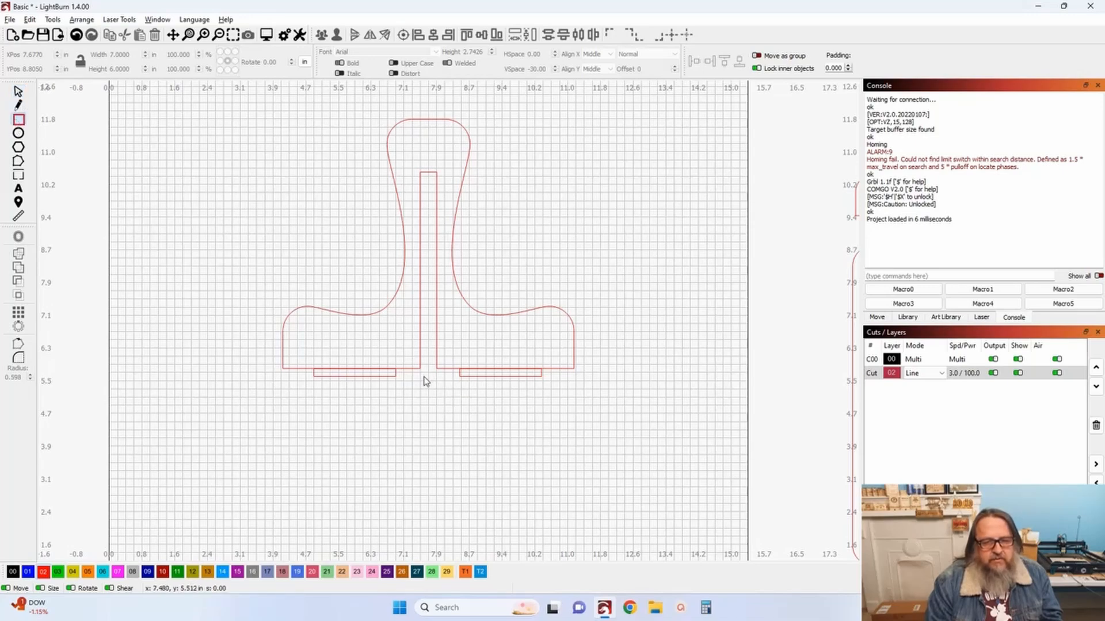
pyautogui.scroll(2, 425, 376)
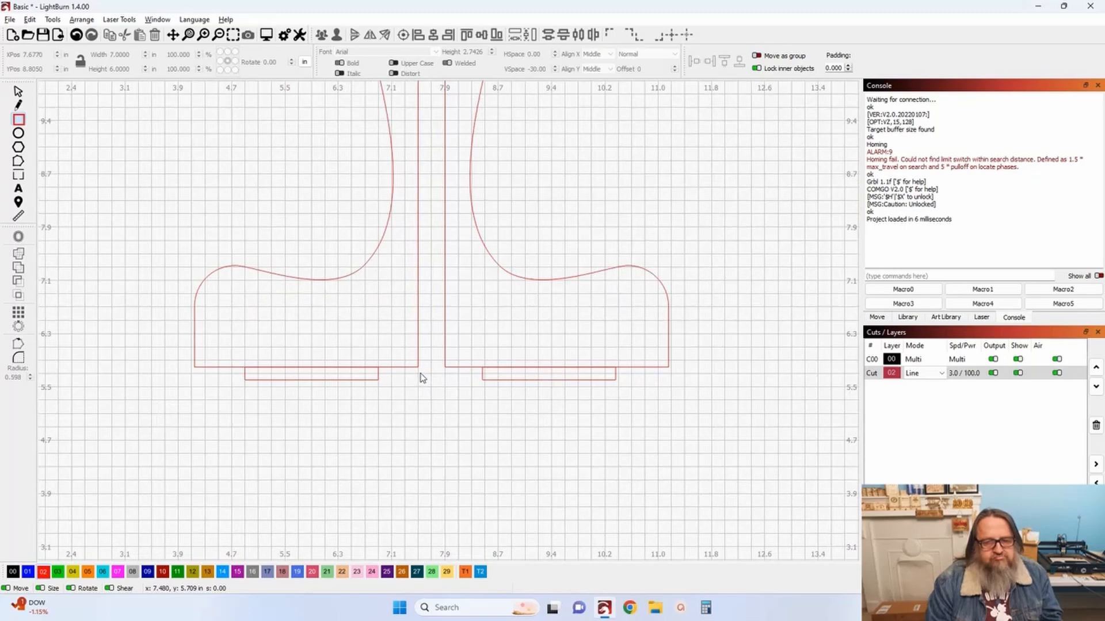
pyautogui.moveTo(421, 376); pyautogui.dragTo(447, 391)
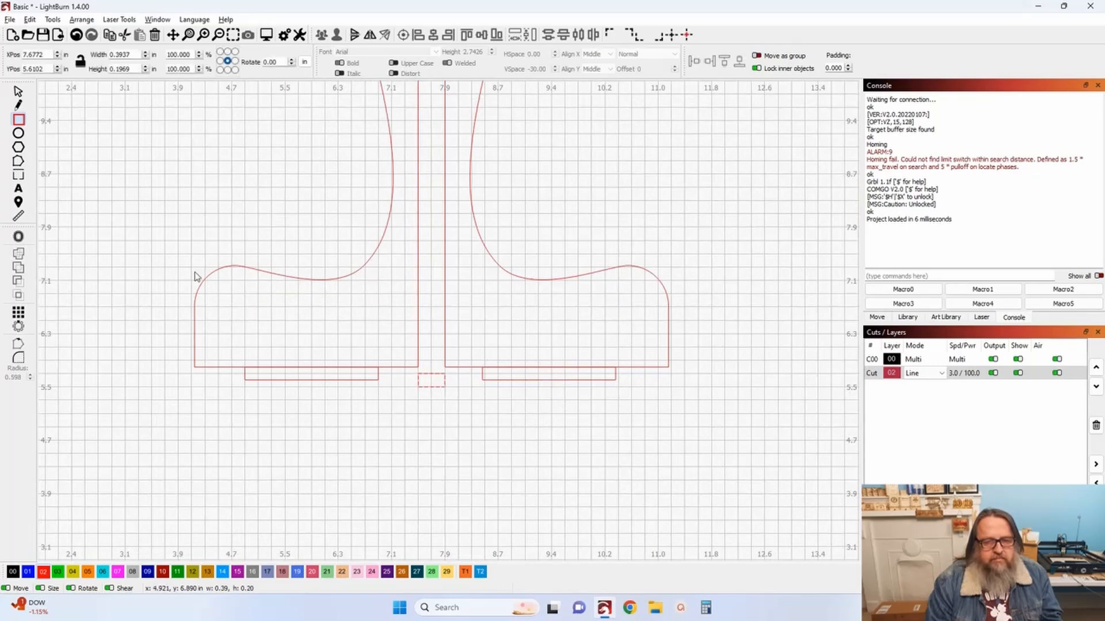
pyautogui.click(18, 92)
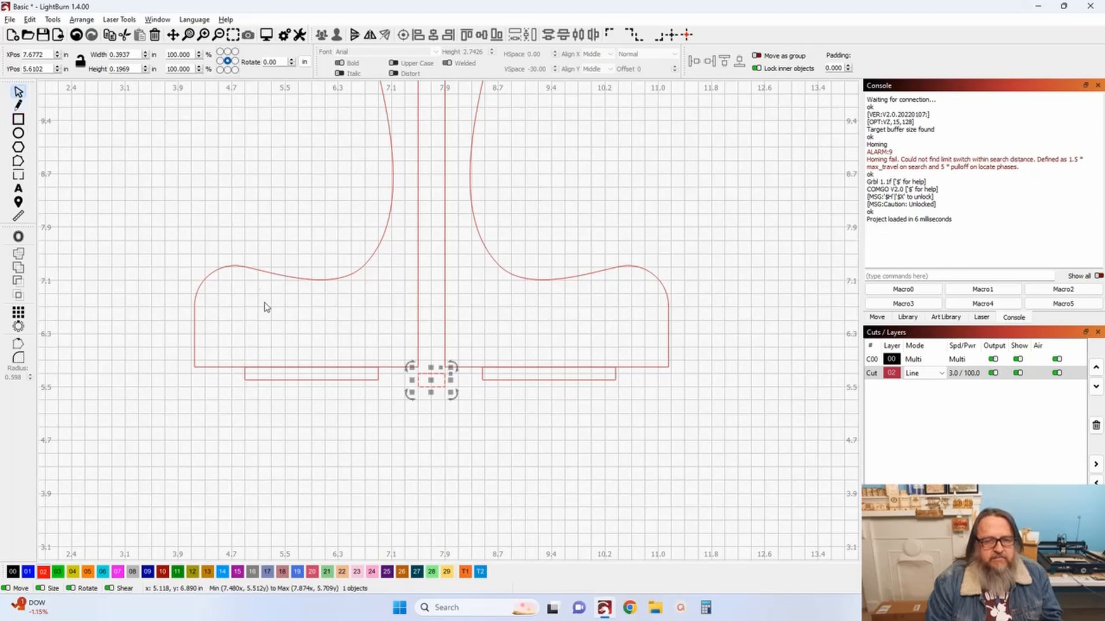
pyautogui.click(478, 574)
pyautogui.click(465, 441)
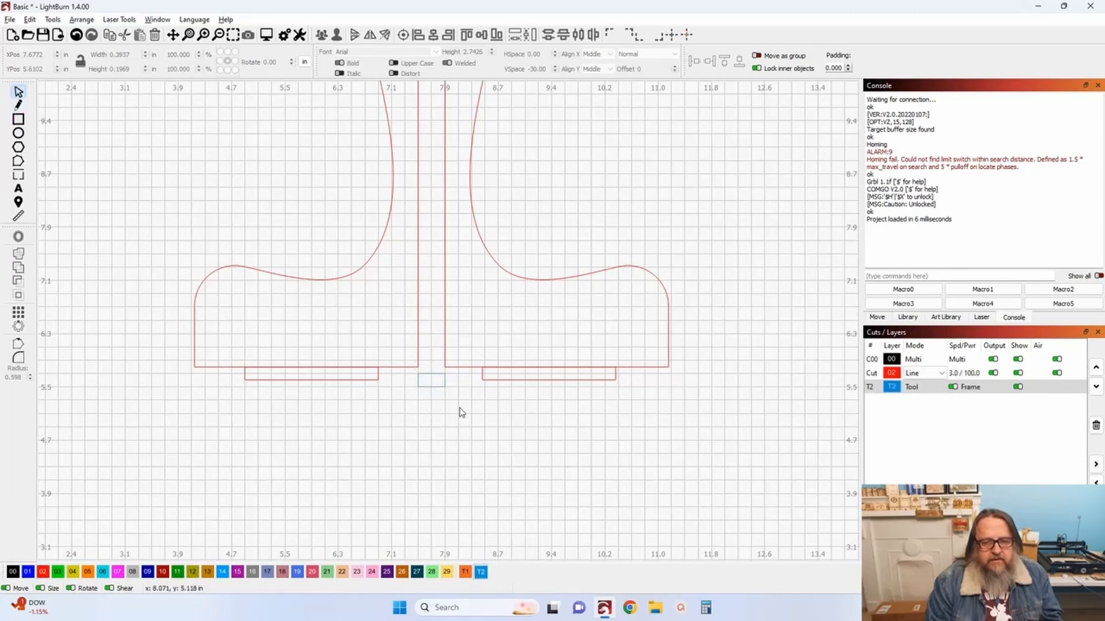
# Shift the left tab about 0.2 in outward, and move the curved side piece straight up about 1.08 in, away from the tabs
pyautogui.click(498, 379)
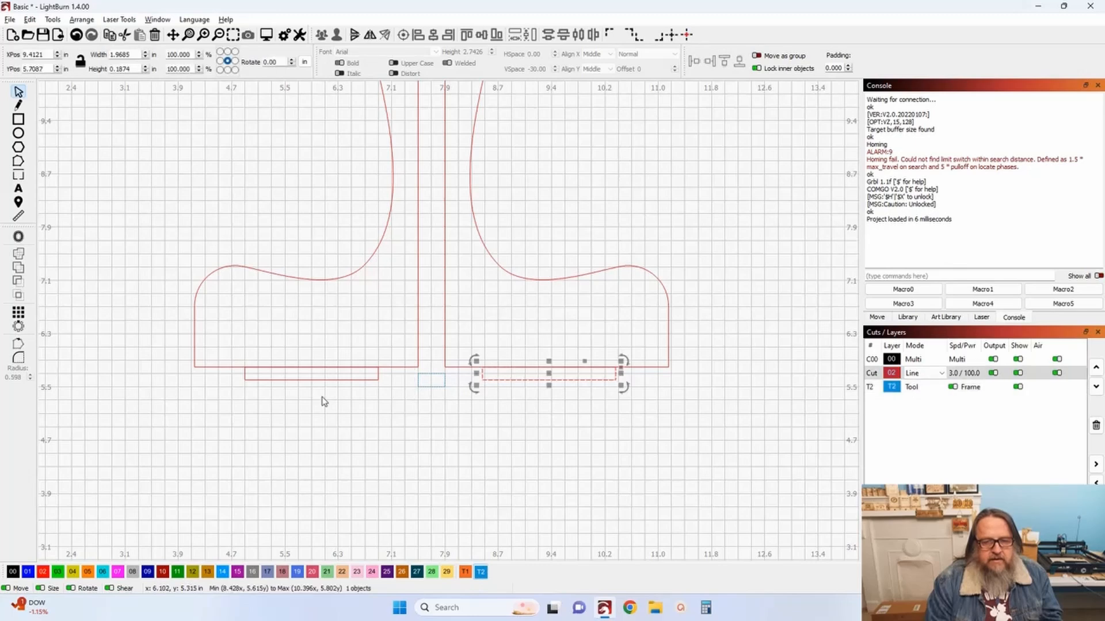
pyautogui.click(310, 379)
pyautogui.moveTo(310, 373); pyautogui.dragTo(297, 378)
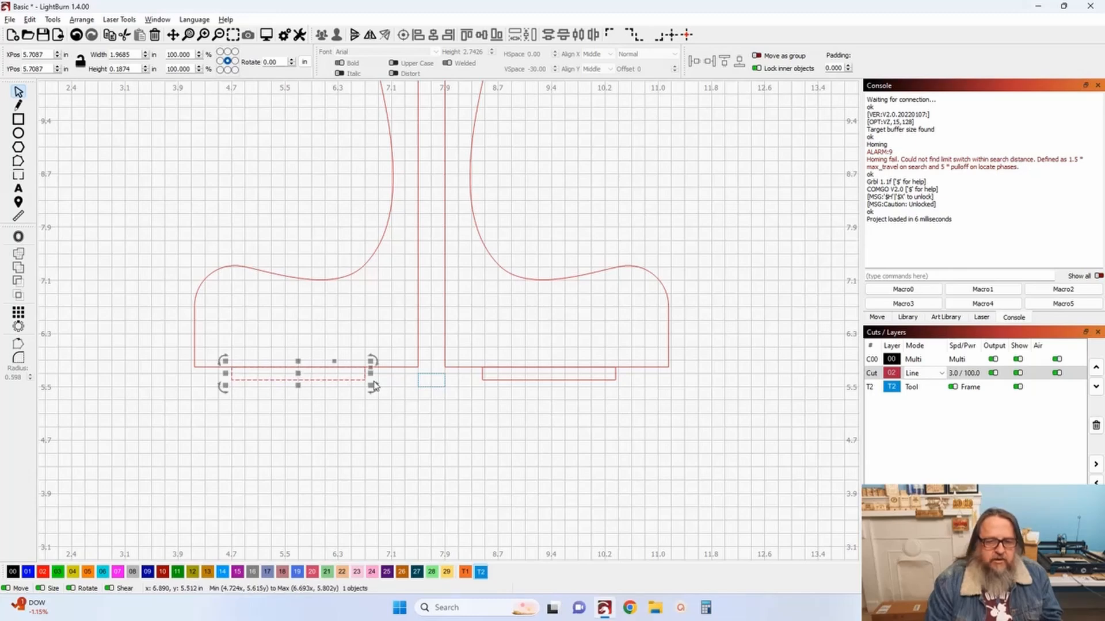
pyautogui.click(419, 367)
pyautogui.moveTo(419, 367); pyautogui.dragTo(418, 297)
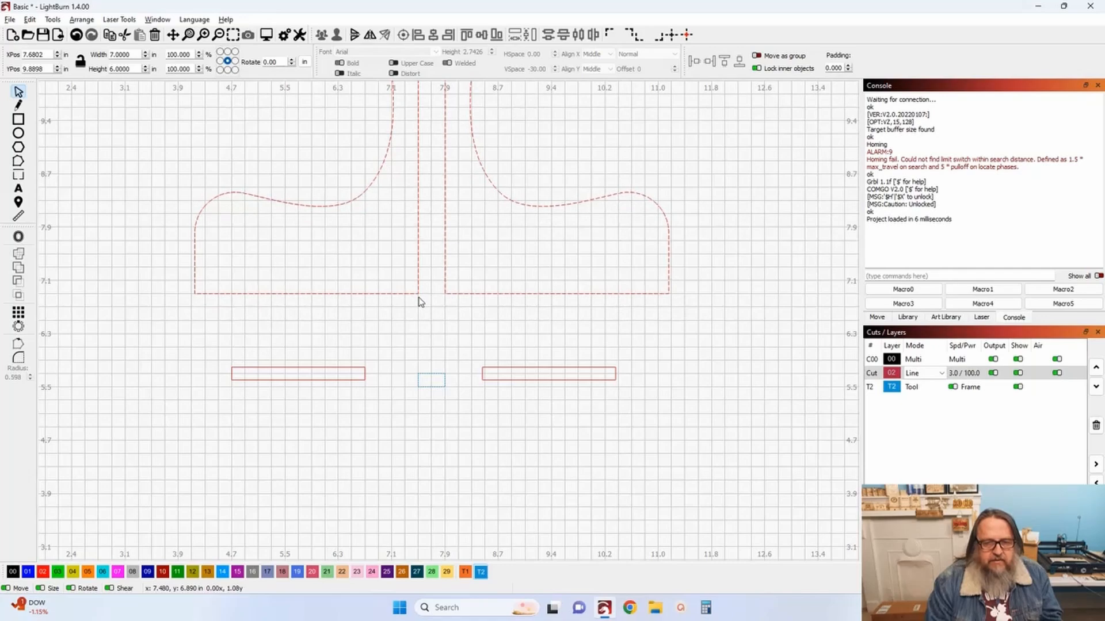
pyautogui.moveTo(419, 297); pyautogui.dragTo(419, 299)
# Move both tabs up beneath the side piece's bottom edge, centring them at X 5.7087 in and X 9.6457 in, both at Y 6.7866 in
pyautogui.scroll(3, 423, 298)
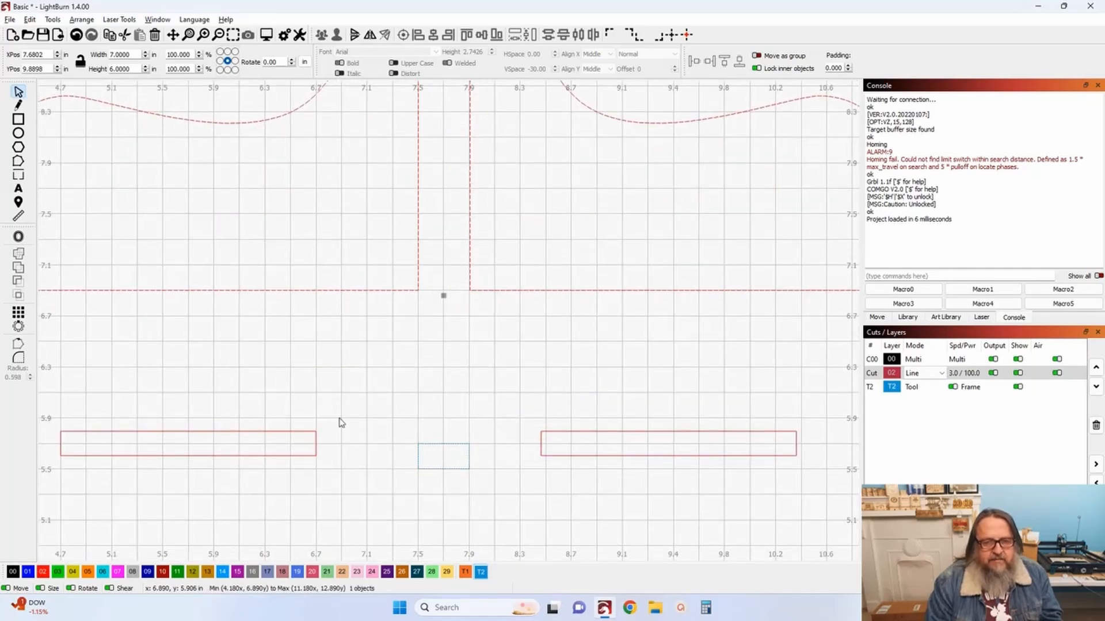
pyautogui.scroll(-1, 302, 490)
pyautogui.moveTo(313, 461); pyautogui.dragTo(340, 359)
pyautogui.scroll(-1, 312, 345)
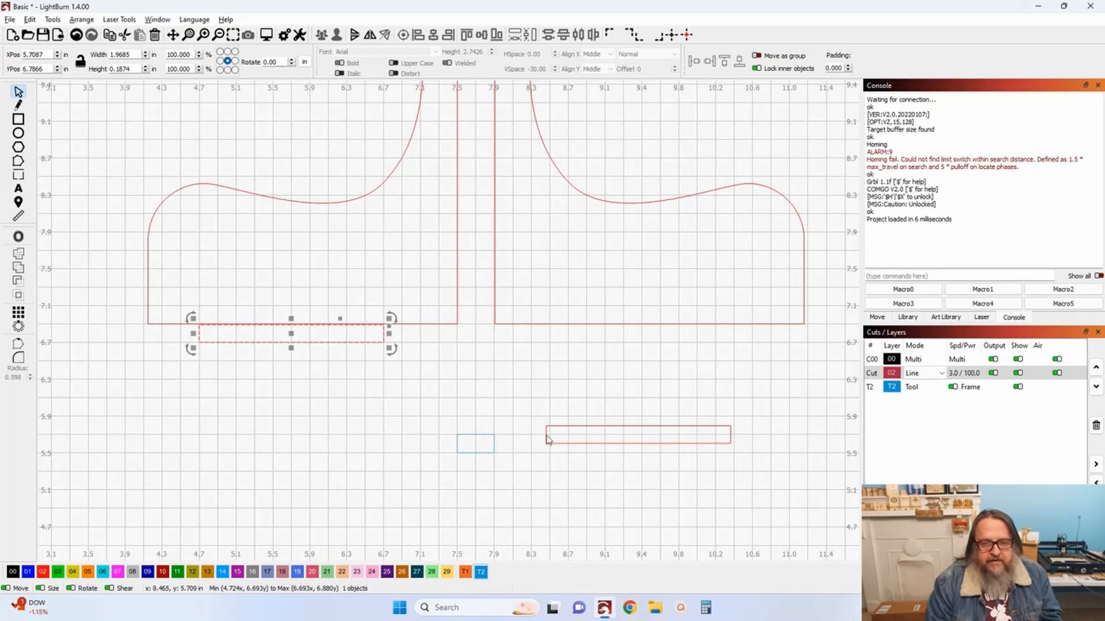
pyautogui.moveTo(547, 443); pyautogui.dragTo(572, 344)
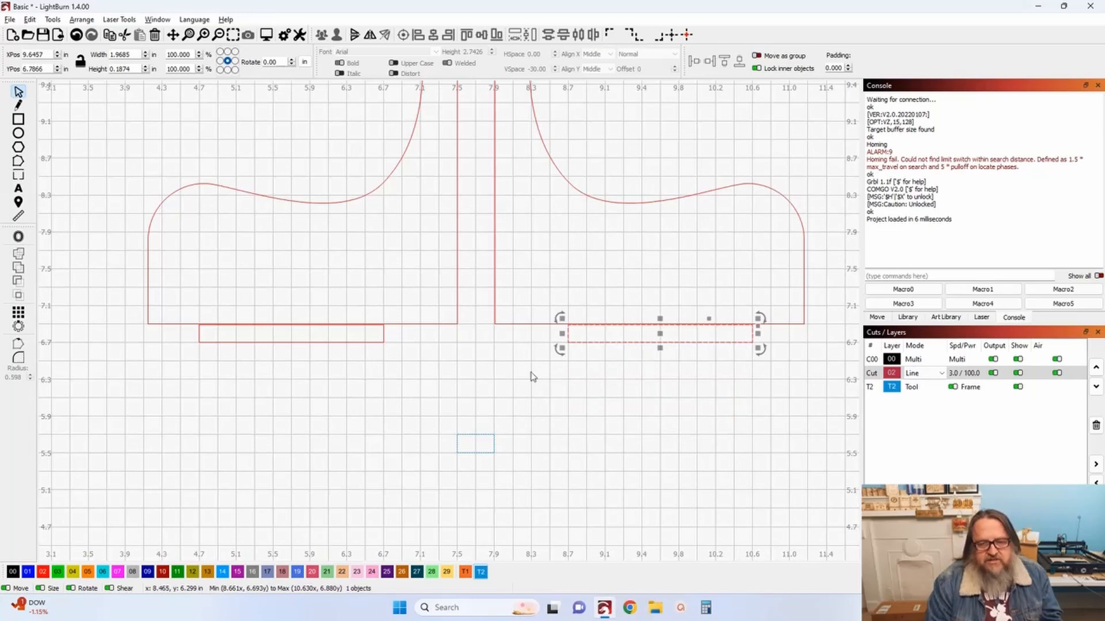
# Delete the small T2 tool-layer rectangle below the slot opening
pyautogui.click(466, 379)
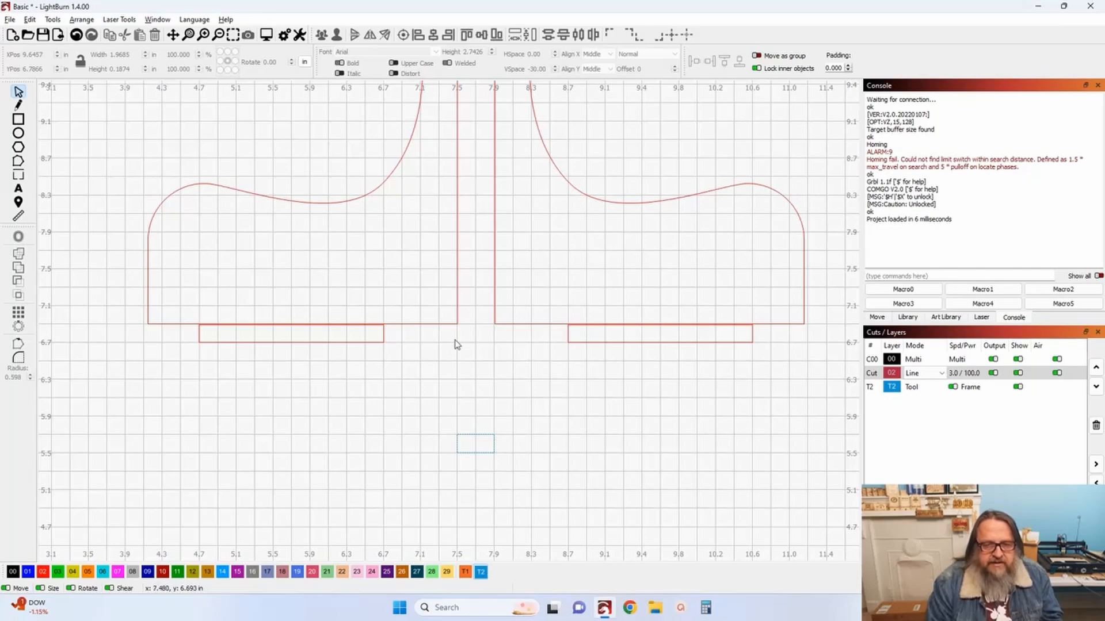
pyautogui.scroll(-2, 437, 397)
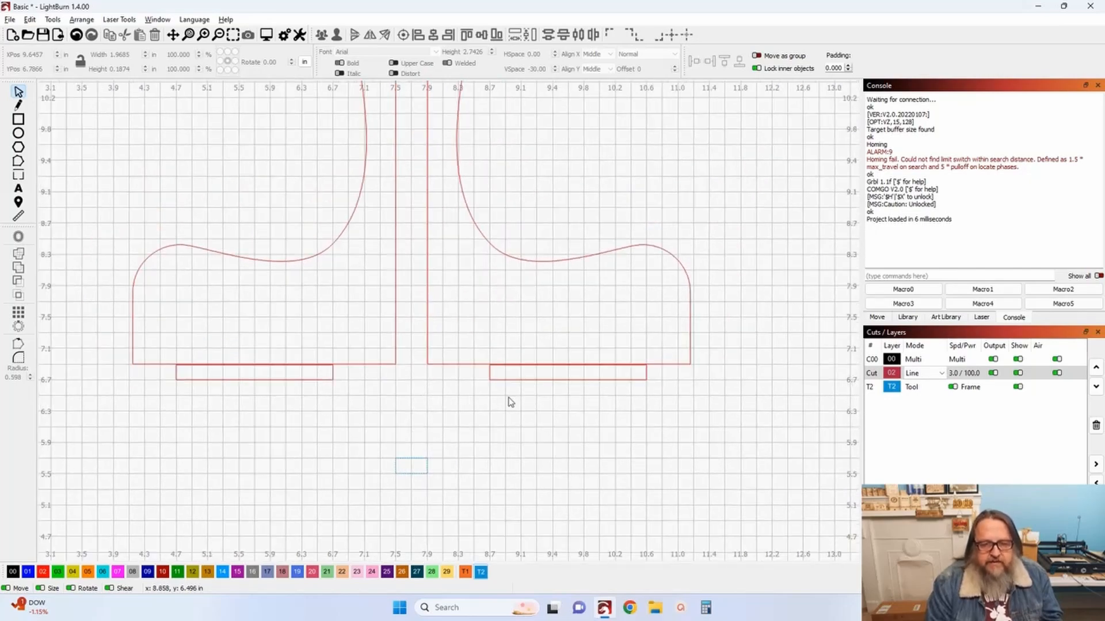
pyautogui.moveTo(519, 397); pyautogui.dragTo(312, 377)
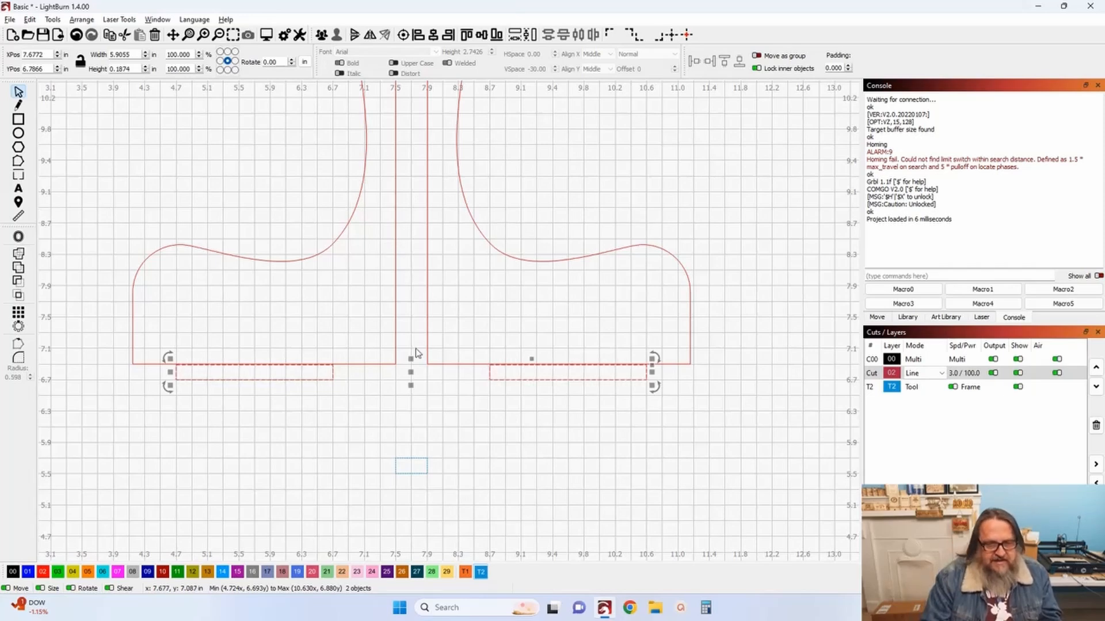
pyautogui.click(399, 474)
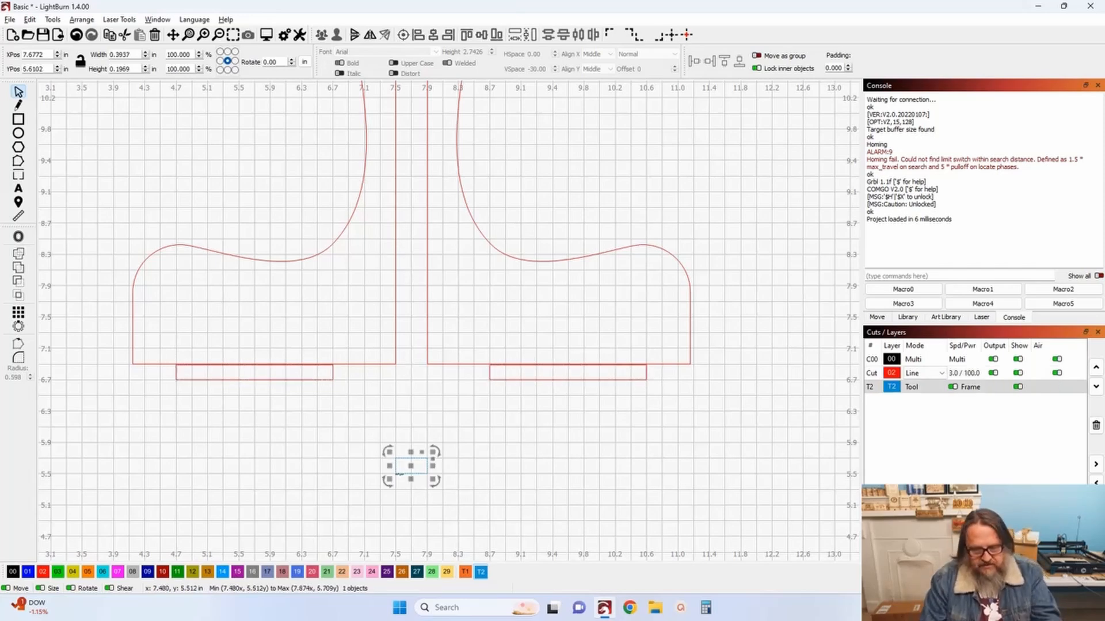
pyautogui.press('Delete')
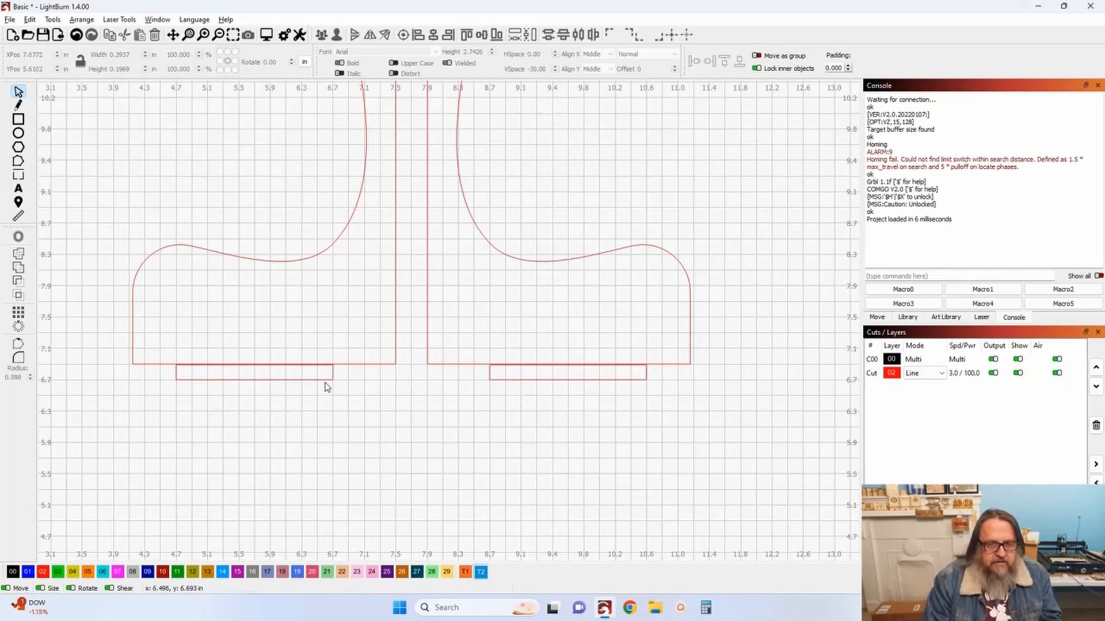
# Make a grouped copy of the two tabs and place it straight below the originals, centred at Y 4.9213 in
pyautogui.click(325, 380)
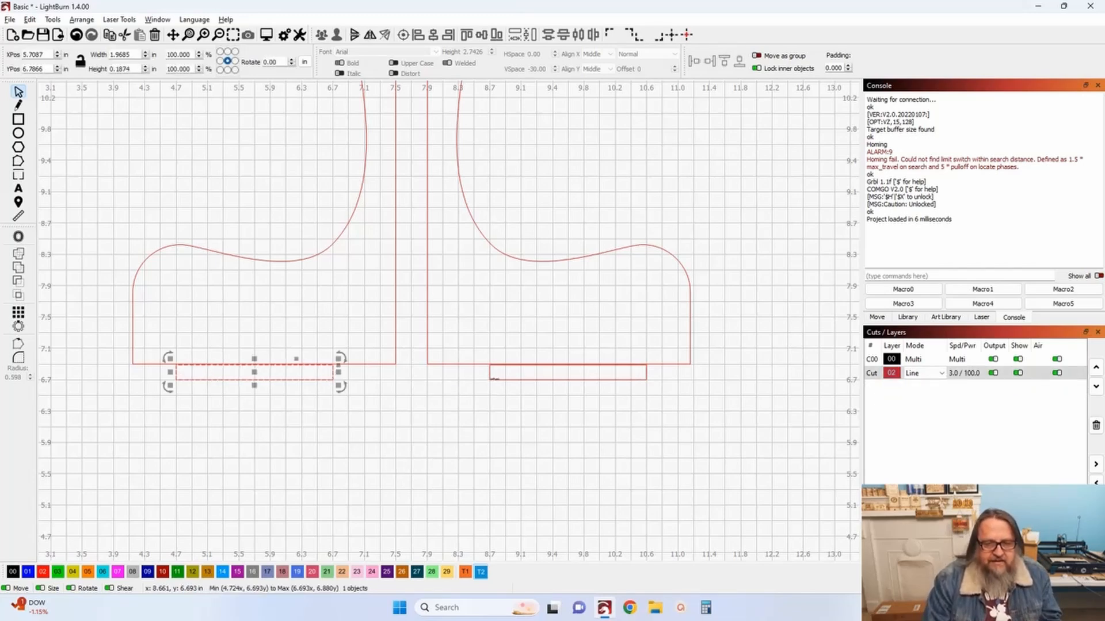
pyautogui.click(494, 379)
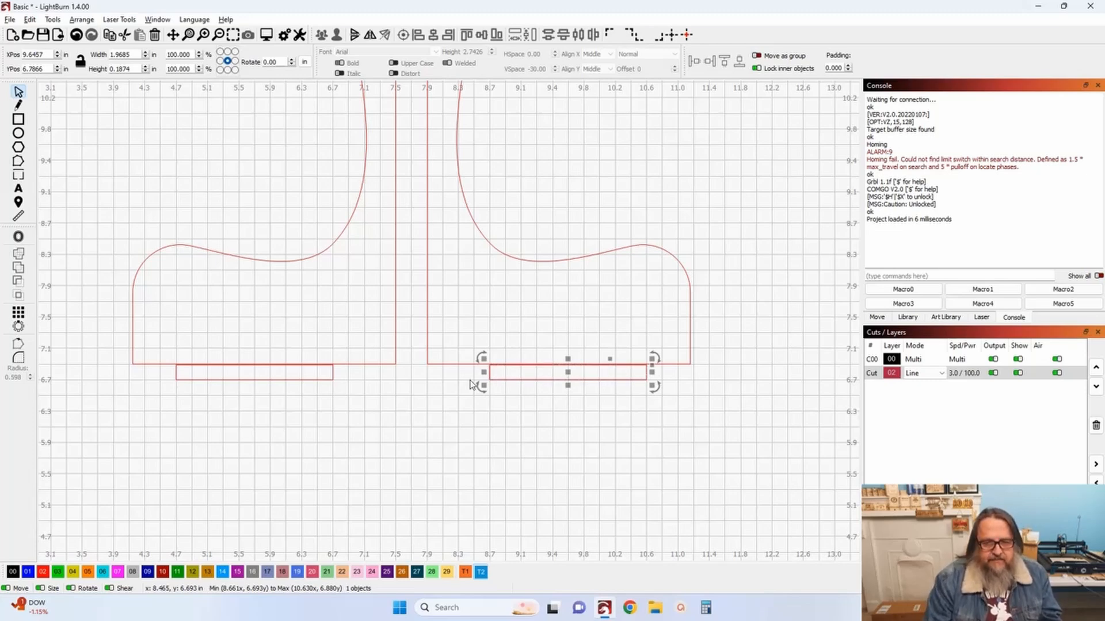
pyautogui.click(469, 399)
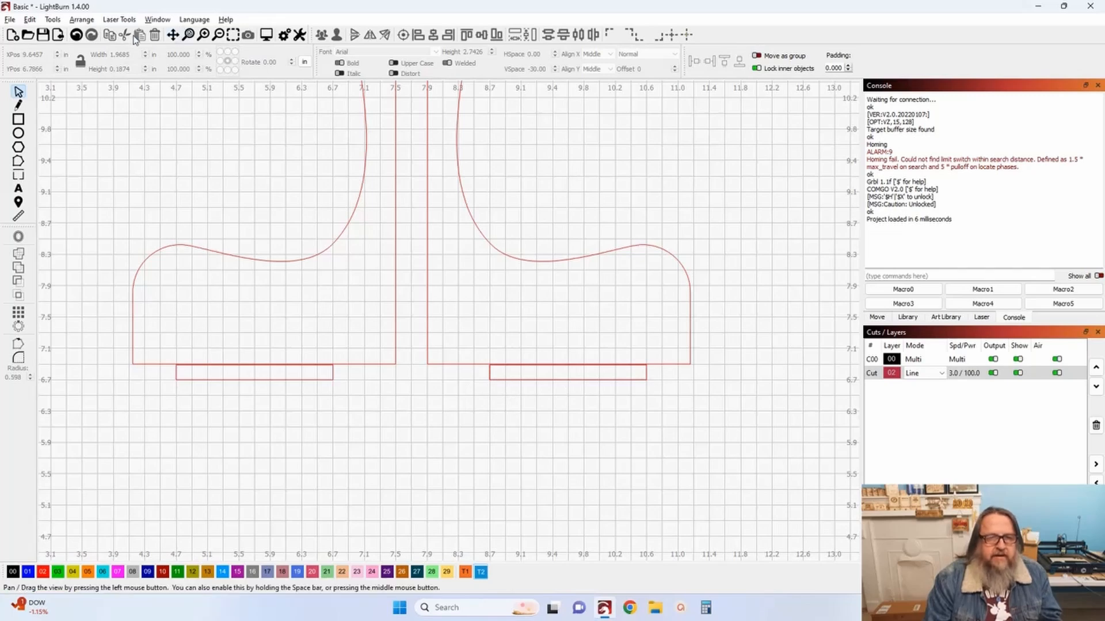
pyautogui.click(71, 43)
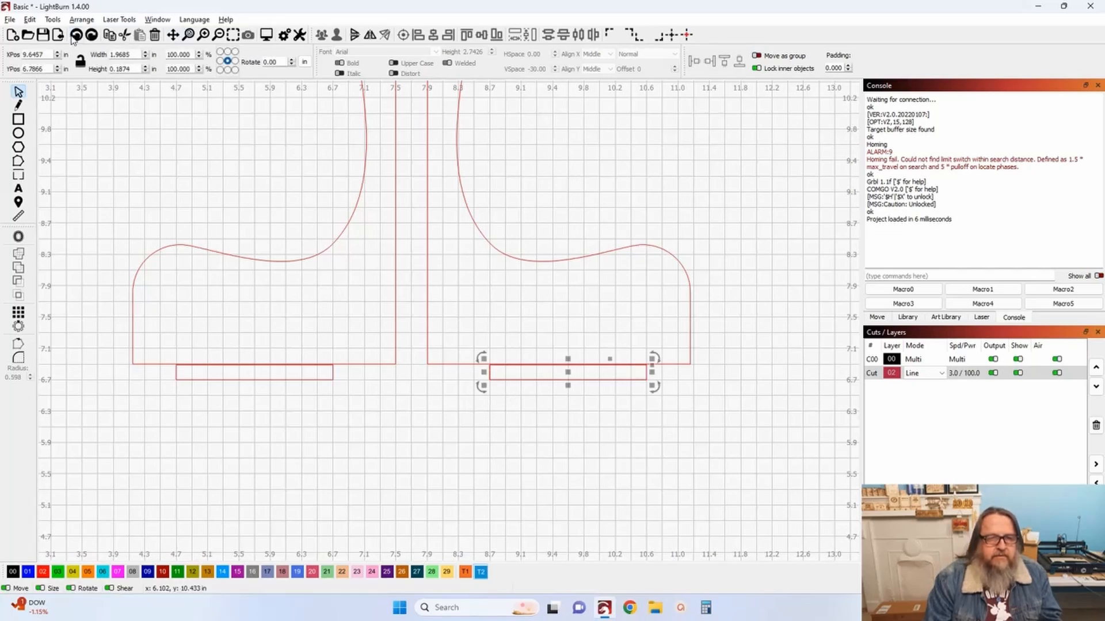
pyautogui.click(88, 109)
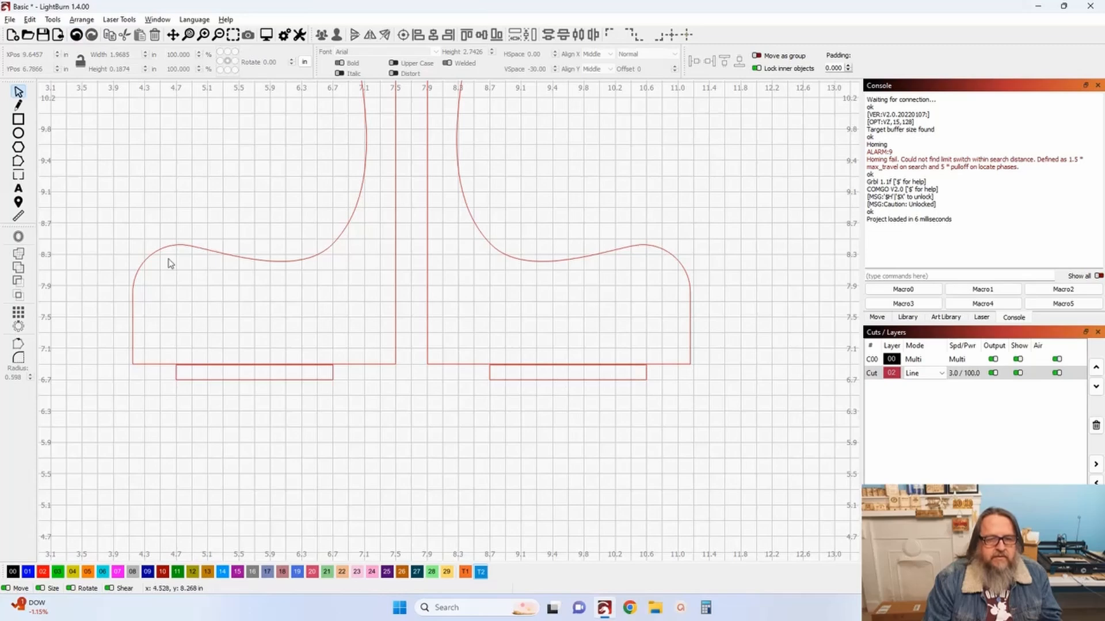
pyautogui.click(219, 382)
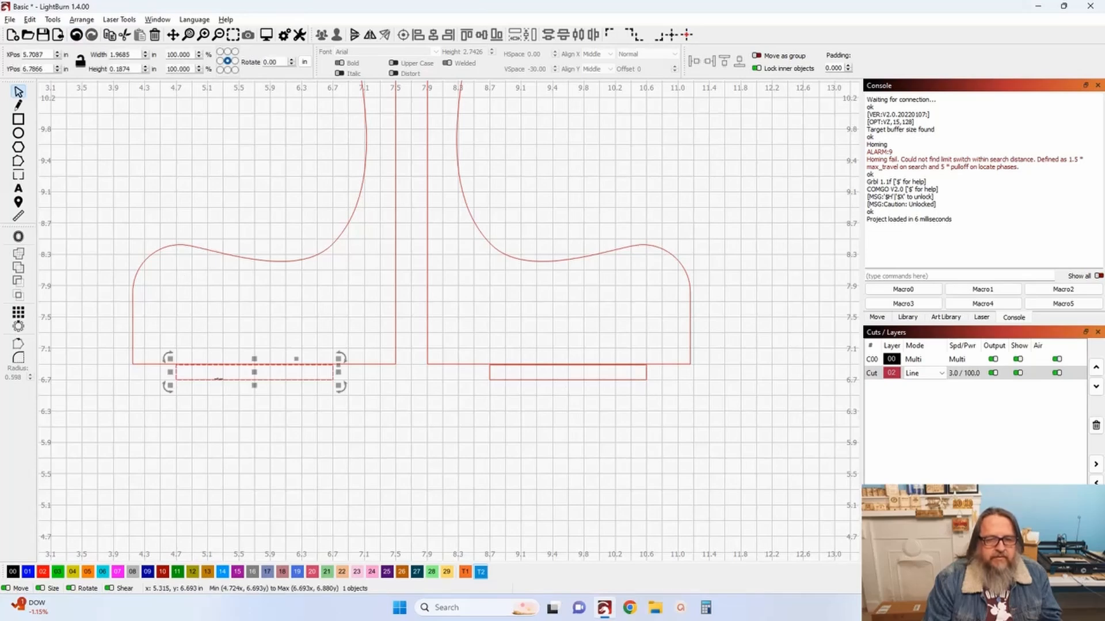
pyautogui.keyDown('shift'); pyautogui.click(511, 379); pyautogui.keyUp('shift')
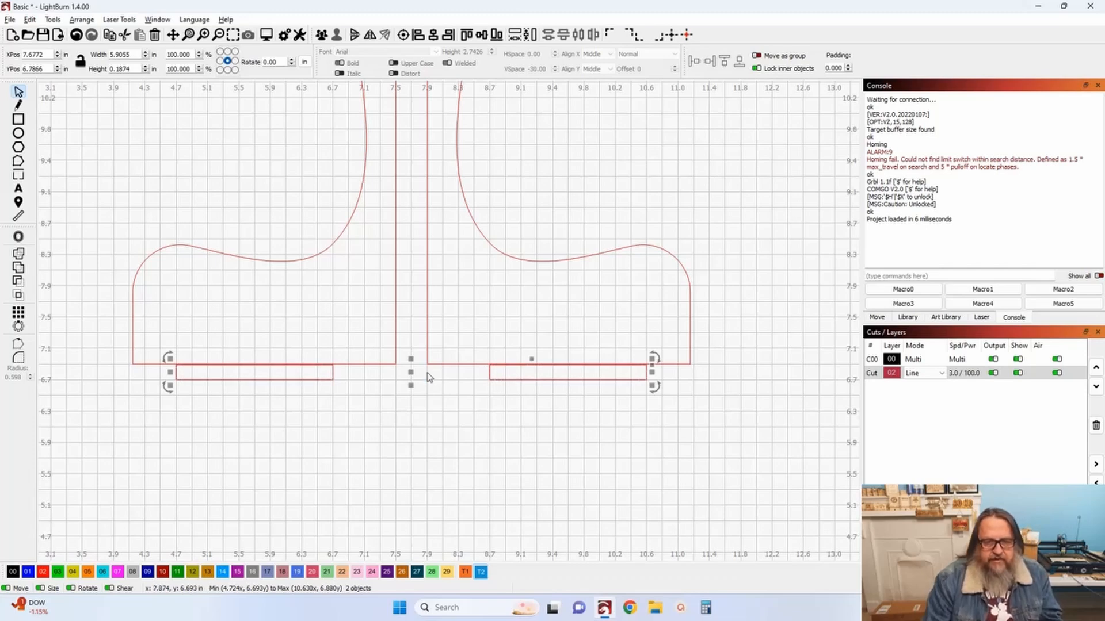
pyautogui.click(321, 35)
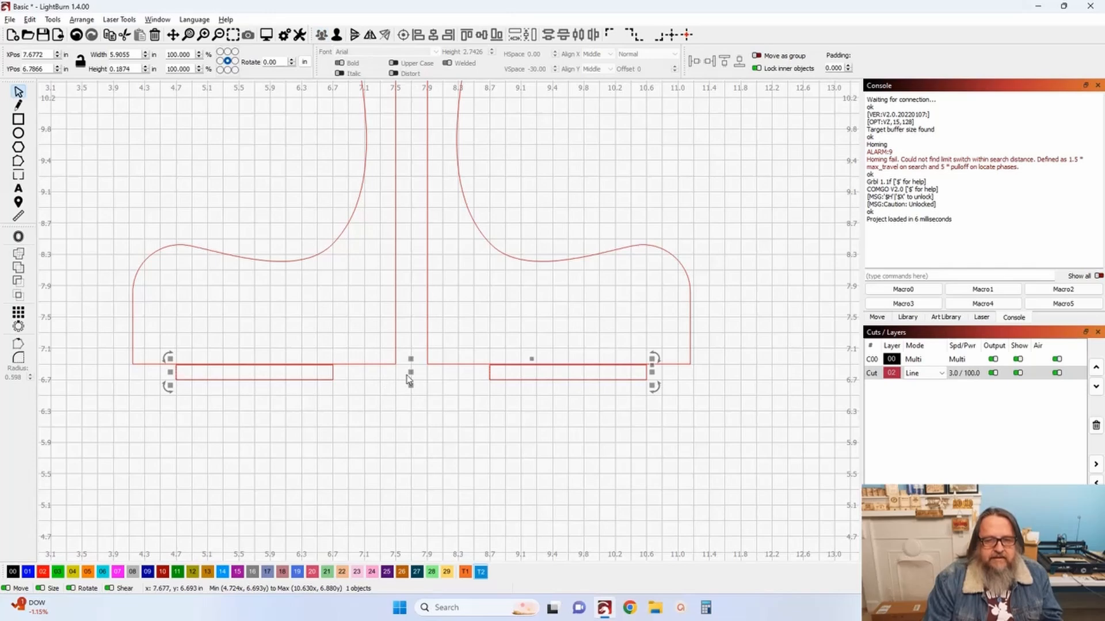
pyautogui.moveTo(410, 371); pyautogui.dragTo(413, 519)
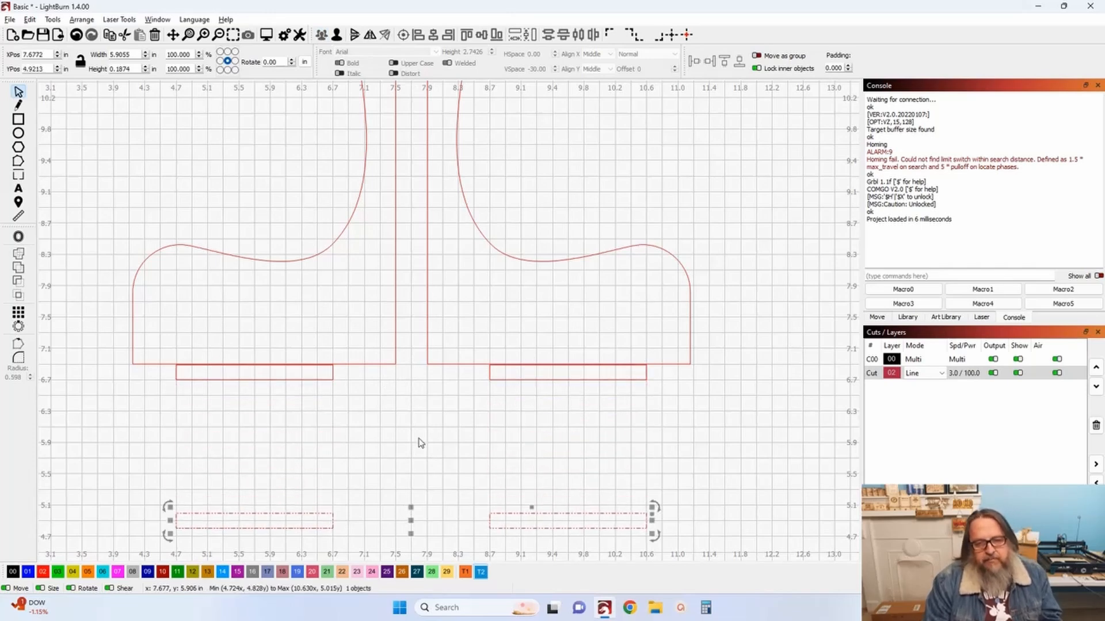
# Group the two original tabs, nudge them down off the side piece, and dock them upward against its bottom edge
pyautogui.moveTo(509, 408); pyautogui.dragTo(282, 379)
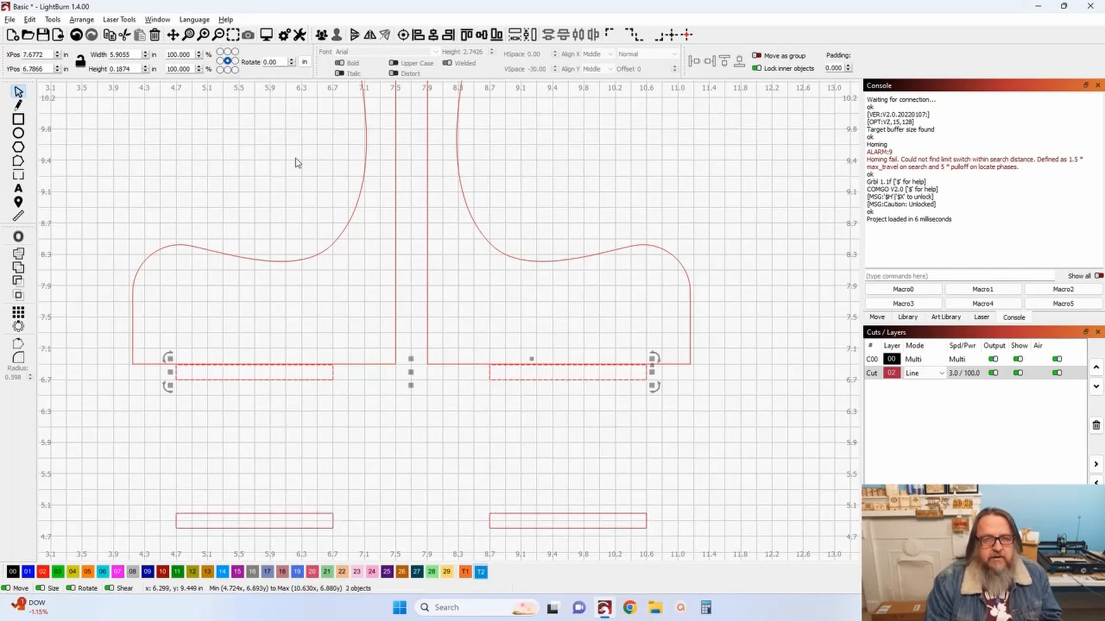
pyautogui.click(321, 35)
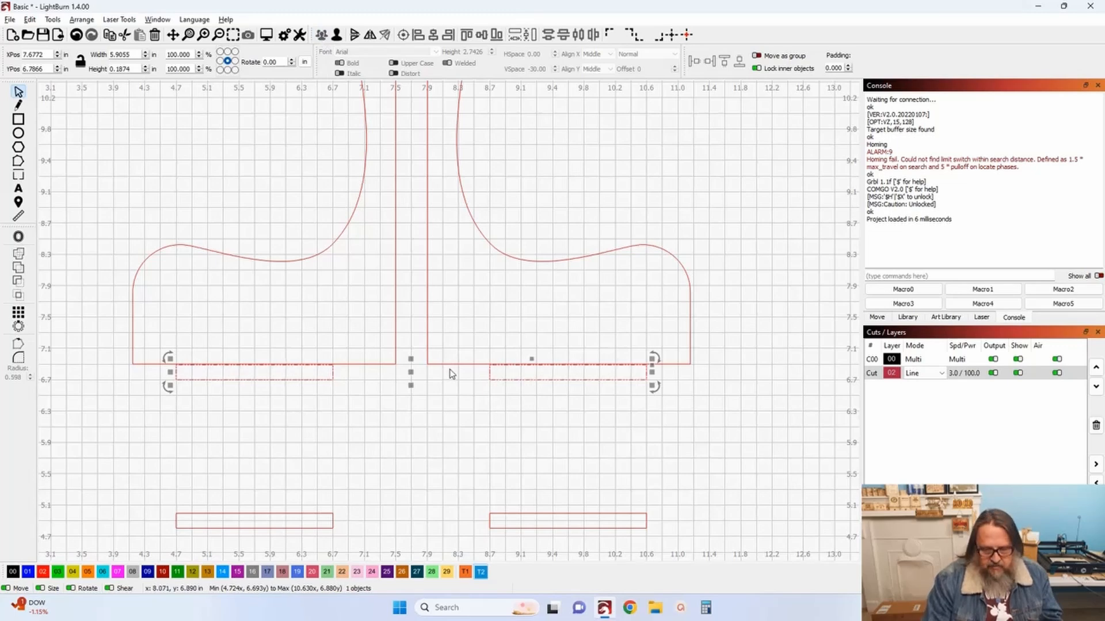
pyautogui.press('Up')
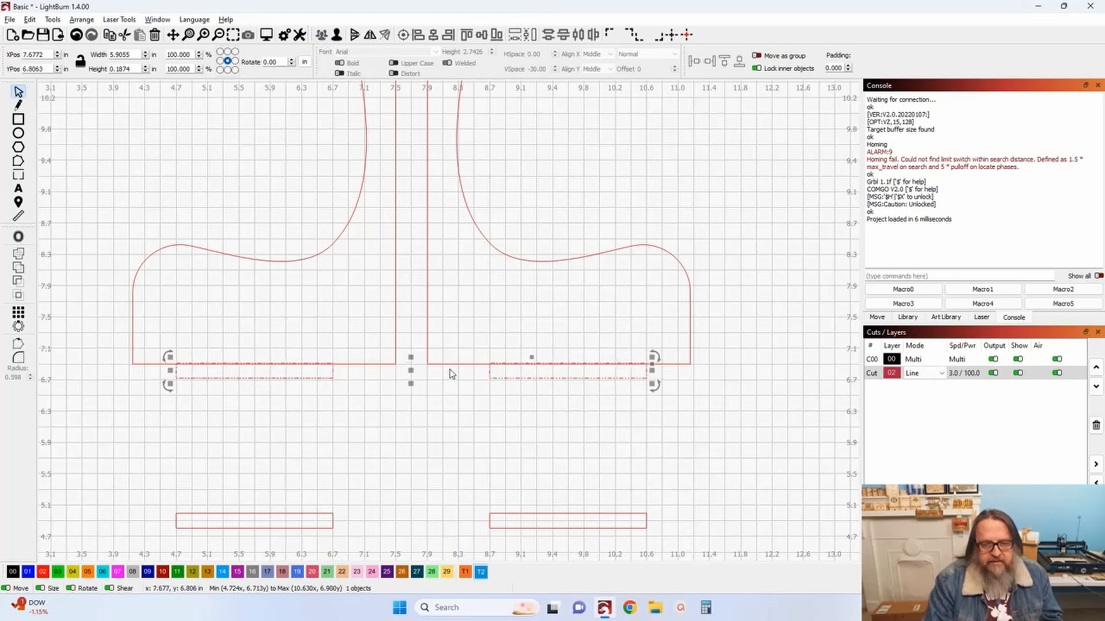
pyautogui.scroll(4, 336, 387)
pyautogui.press('Down')
pyautogui.press('Down')
pyautogui.press('Down')
pyautogui.press('Down')
pyautogui.press('Down')
pyautogui.press('Down')
pyautogui.press('Down')
pyautogui.press('Down')
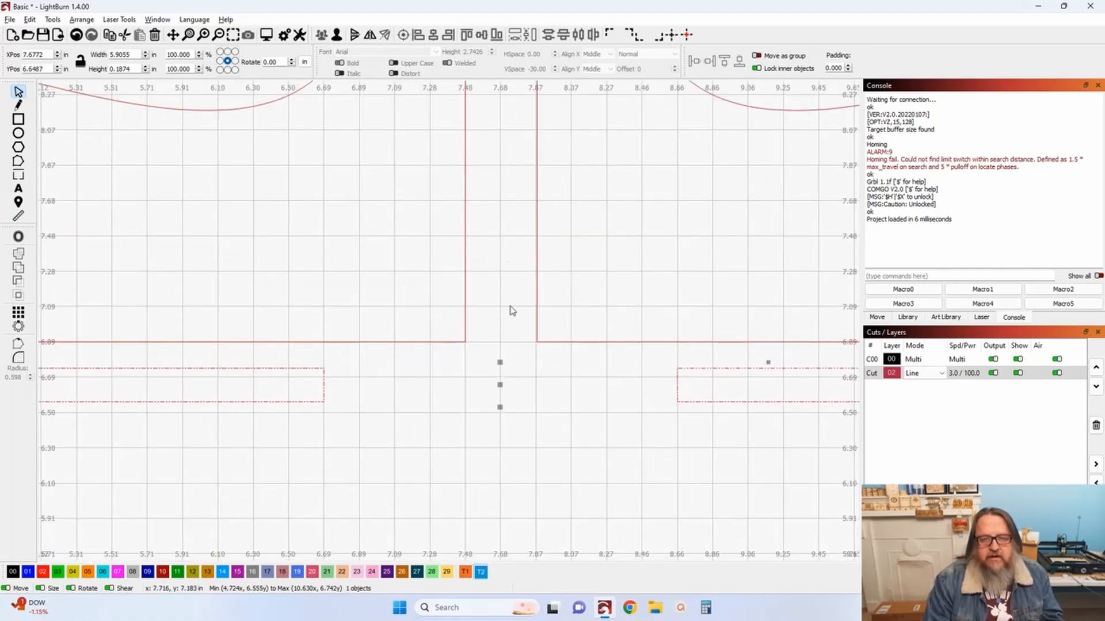
pyautogui.click(720, 64)
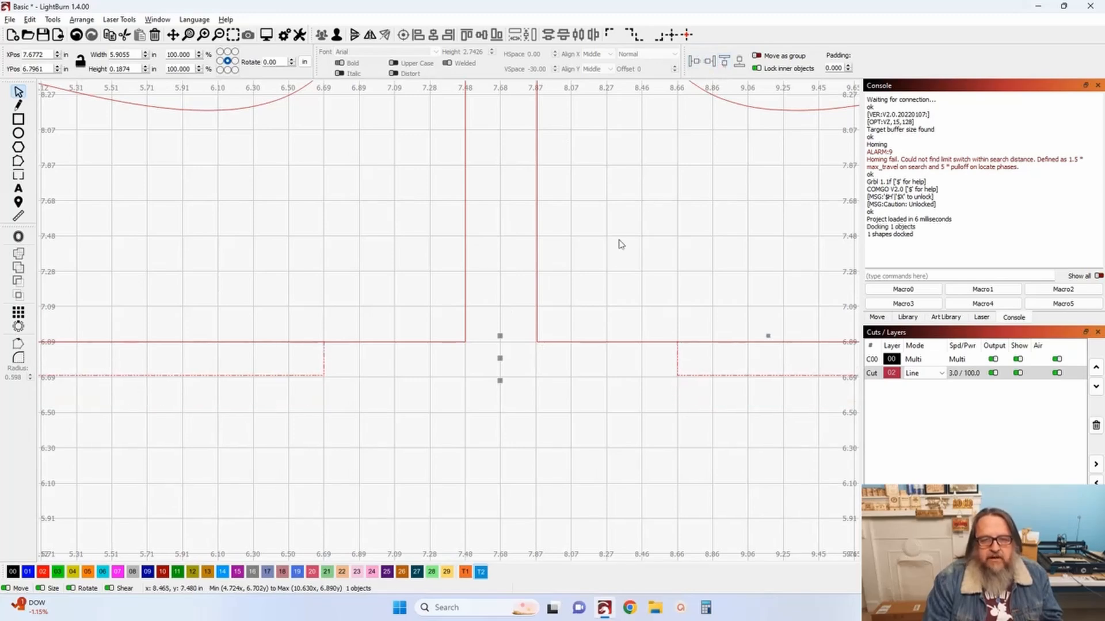
# Weld the docked tabs and the curved side piece into a single outline
pyautogui.moveTo(384, 419); pyautogui.dragTo(393, 444)
pyautogui.scroll(-2, 425, 446)
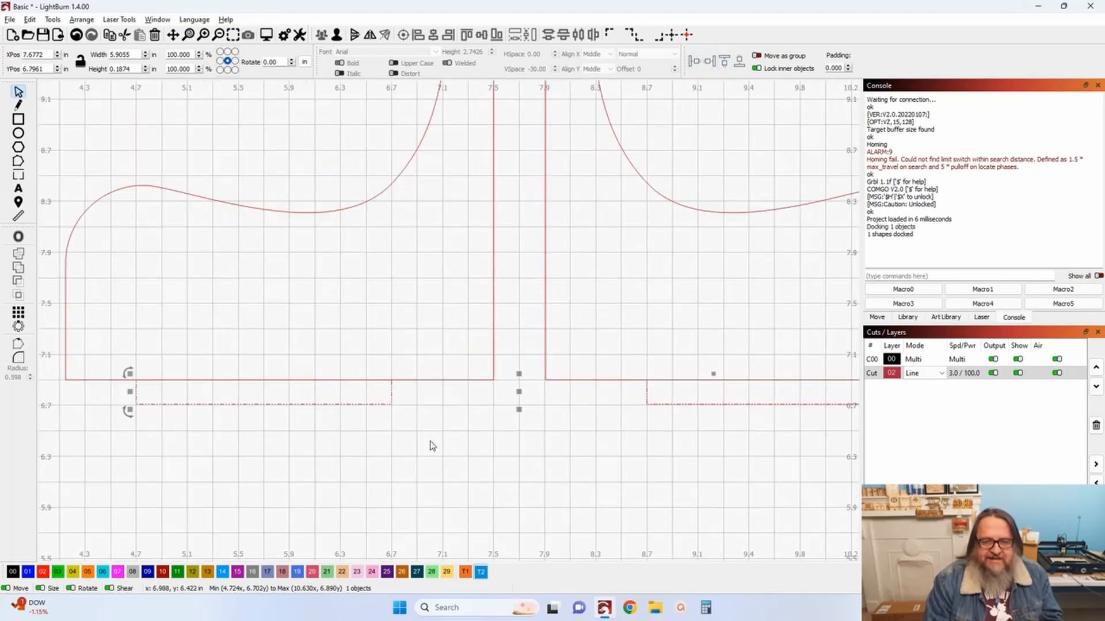
pyautogui.click(436, 431)
pyautogui.moveTo(436, 426); pyautogui.dragTo(376, 364)
pyautogui.click(19, 267)
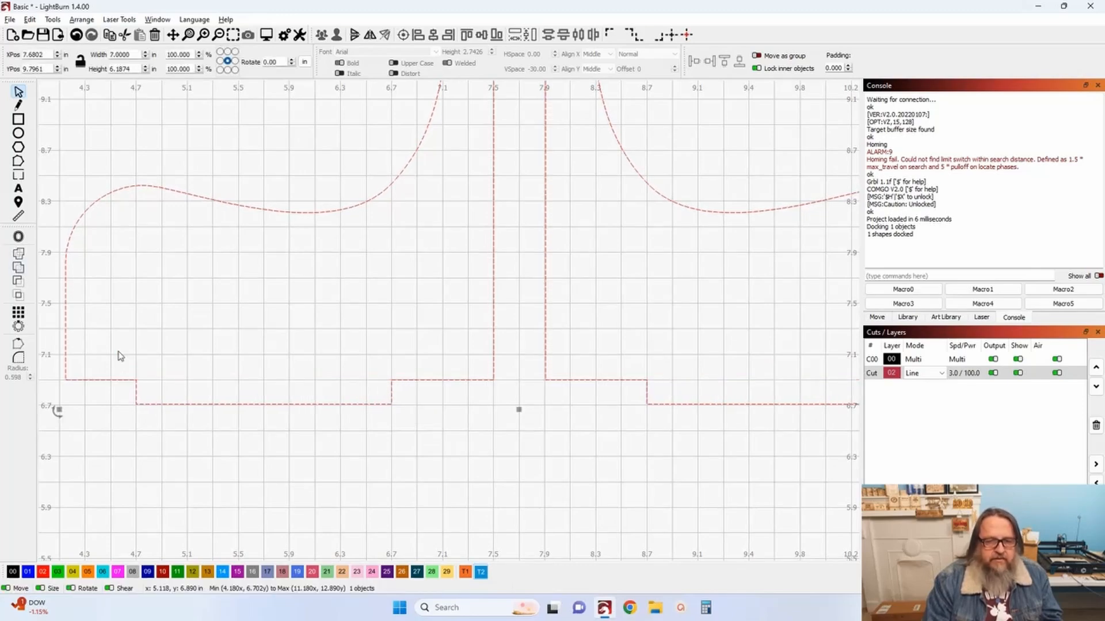
# Move the welded side piece to the upper-left part of the work area, centred at X 4.1339 in, Y 12.0079 in
pyautogui.scroll(-1, 614, 438)
pyautogui.moveTo(614, 438); pyautogui.dragTo(367, 373)
pyautogui.scroll(-4, 366, 382)
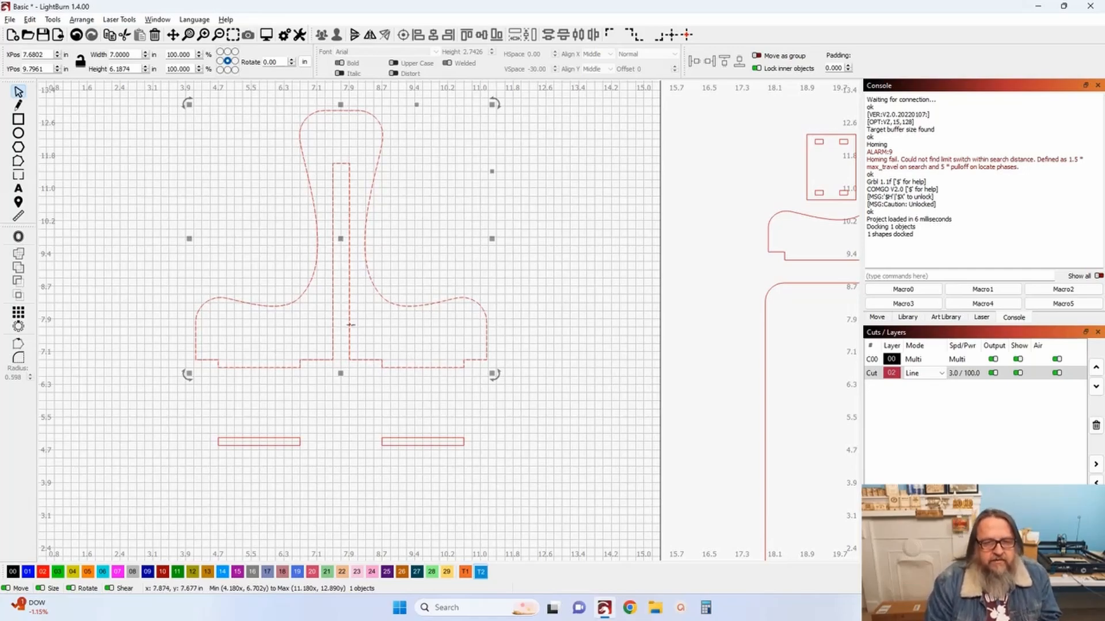
pyautogui.scroll(-2, 350, 325)
pyautogui.scroll(-2, 639, 442)
pyautogui.click(638, 438)
pyautogui.scroll(-1, 592, 438)
pyautogui.moveTo(589, 440); pyautogui.dragTo(520, 405)
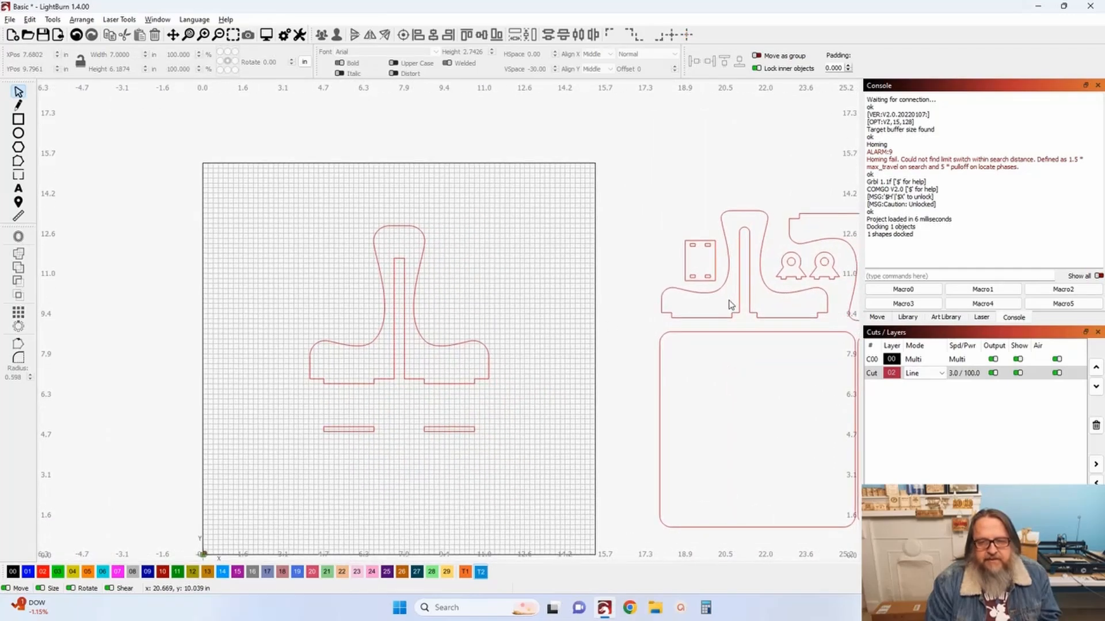
pyautogui.click(418, 322)
pyautogui.moveTo(398, 308); pyautogui.dragTo(311, 253)
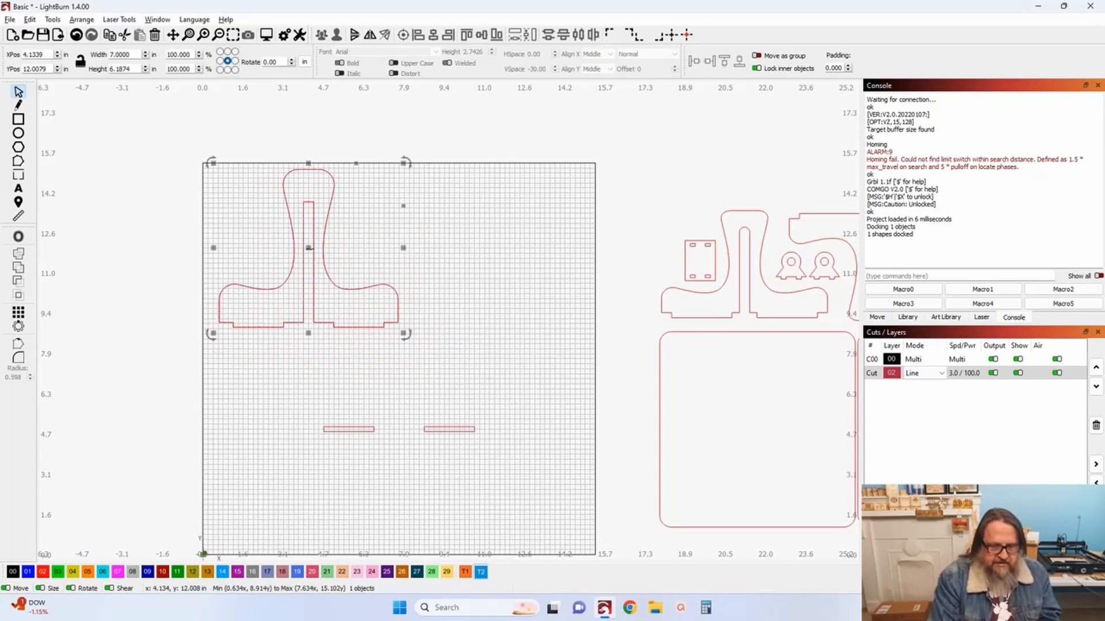
# Duplicate the side piece, rotate the copy 180 degrees, and nest it beside the original at X 9.0551 in, Y 12.0079 in
pyautogui.press(',')
pyautogui.press(',')
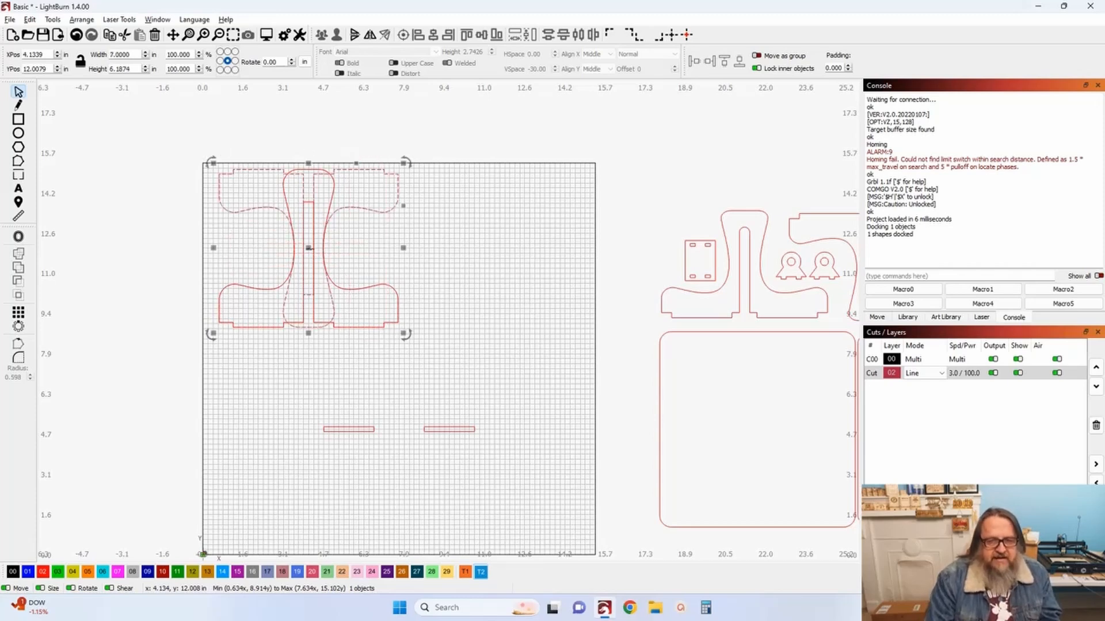
pyautogui.moveTo(308, 249); pyautogui.dragTo(435, 253)
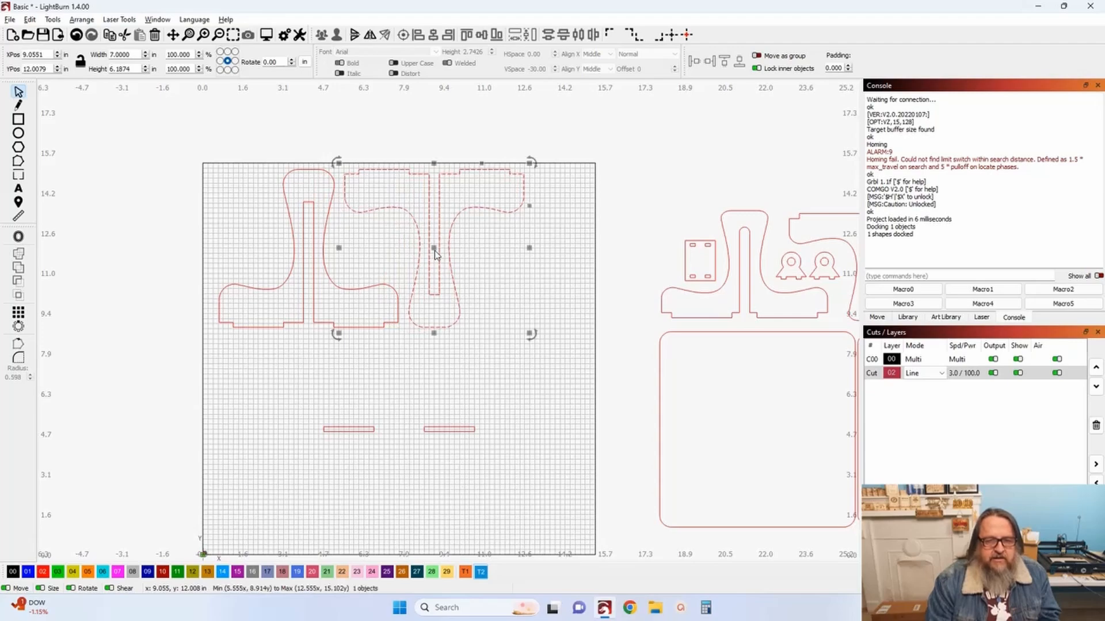
pyautogui.click(513, 376)
# Centre the grouped pair of tab slots horizontally and vertically inside the innermost rounded square of the base plates
pyautogui.moveTo(492, 393); pyautogui.dragTo(444, 395)
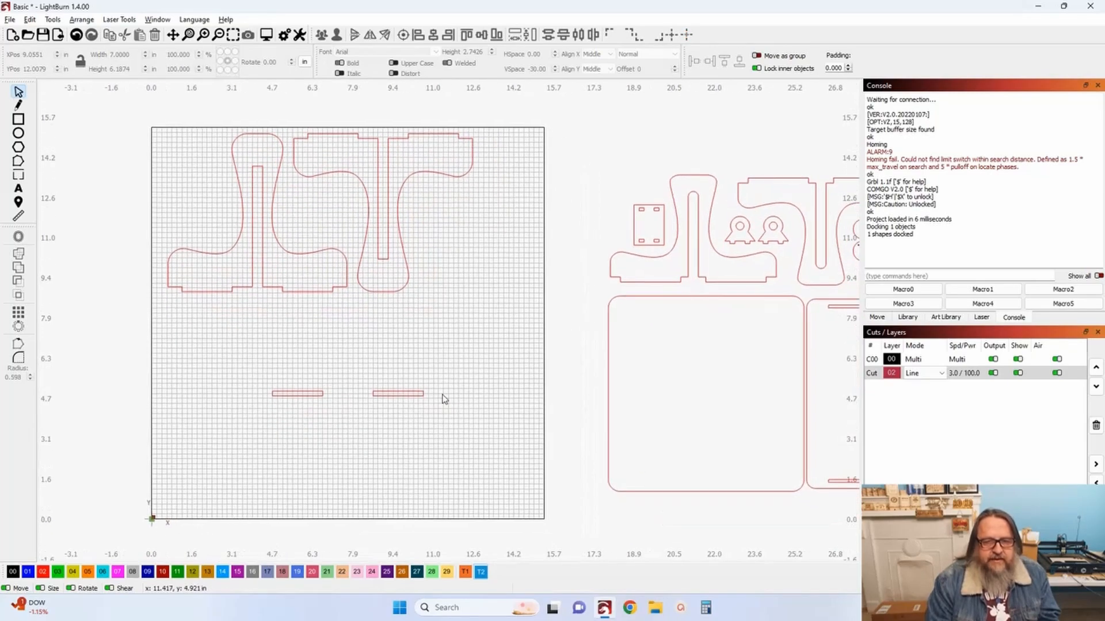
pyautogui.click(390, 396)
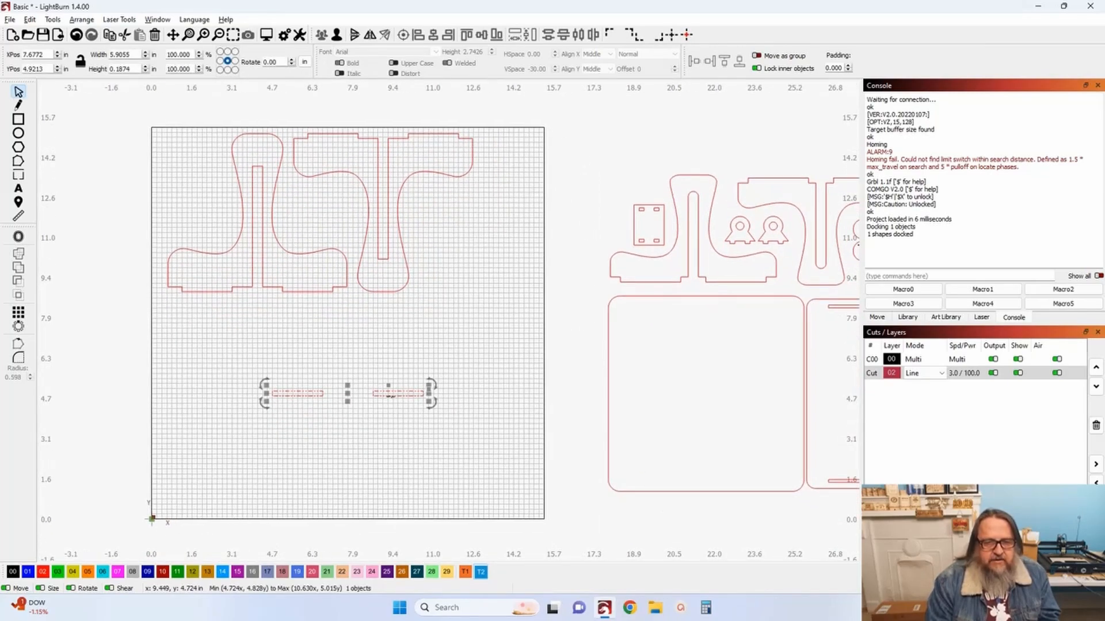
pyautogui.scroll(-5, 409, 411)
pyautogui.moveTo(390, 457); pyautogui.dragTo(528, 434)
pyautogui.scroll(-1, 391, 456)
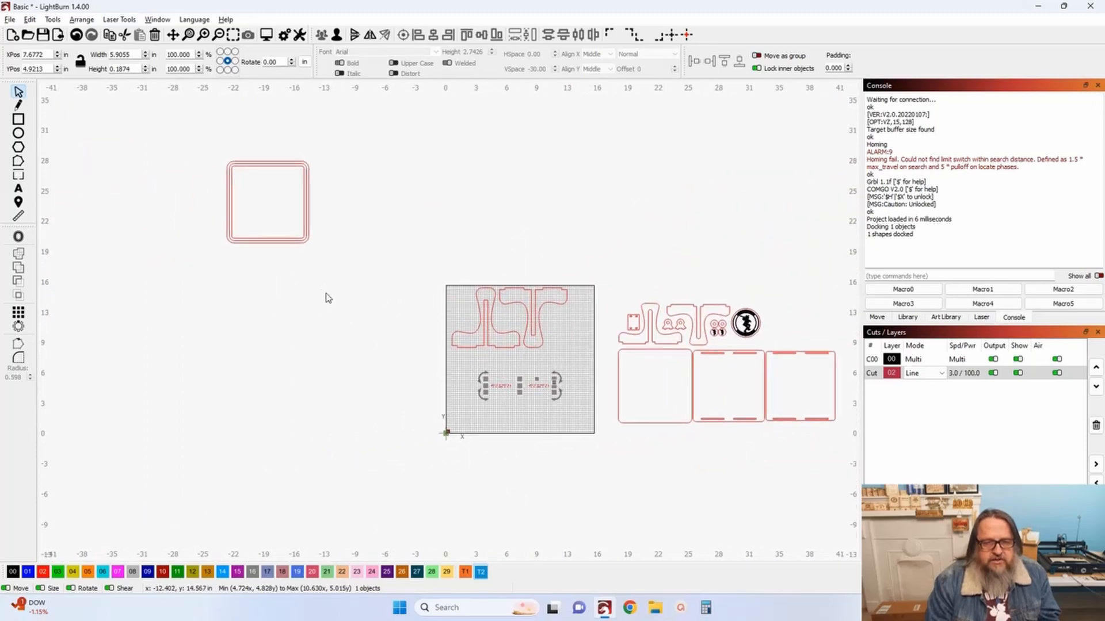
pyautogui.scroll(4, 277, 225)
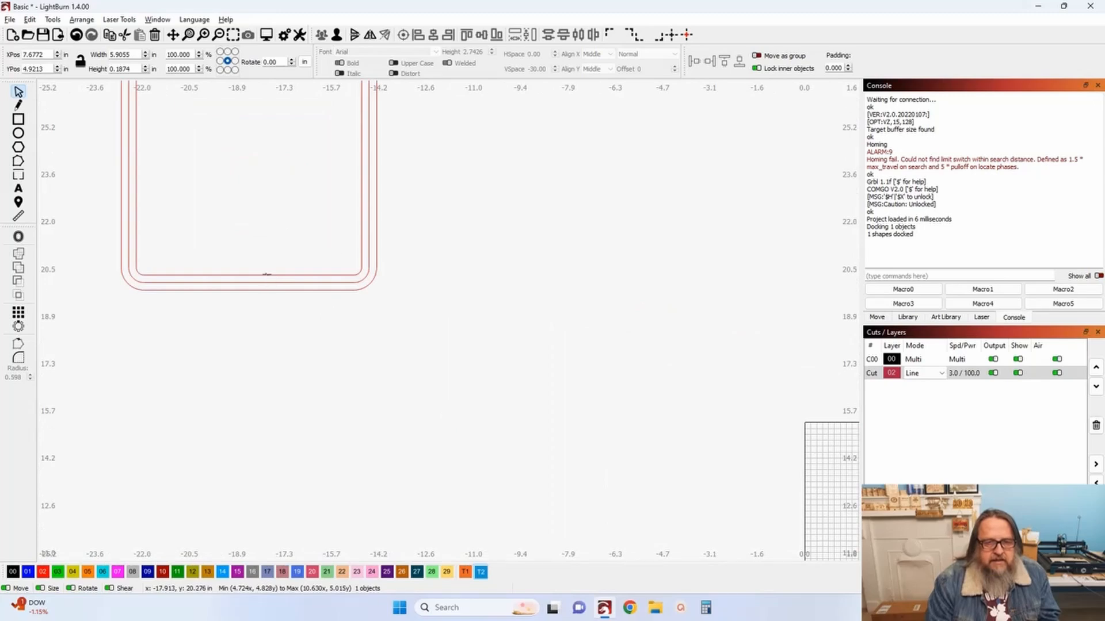
pyautogui.keyDown('shift'); pyautogui.click(266, 274); pyautogui.keyUp('shift')
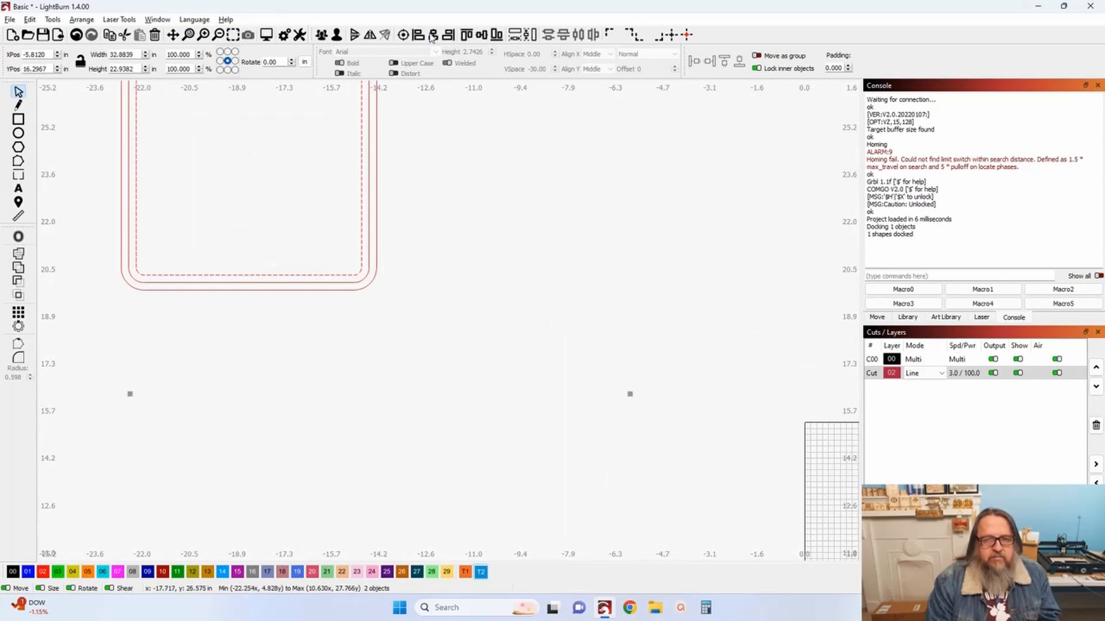
pyautogui.click(671, 35)
pyautogui.moveTo(458, 221); pyautogui.dragTo(275, 201)
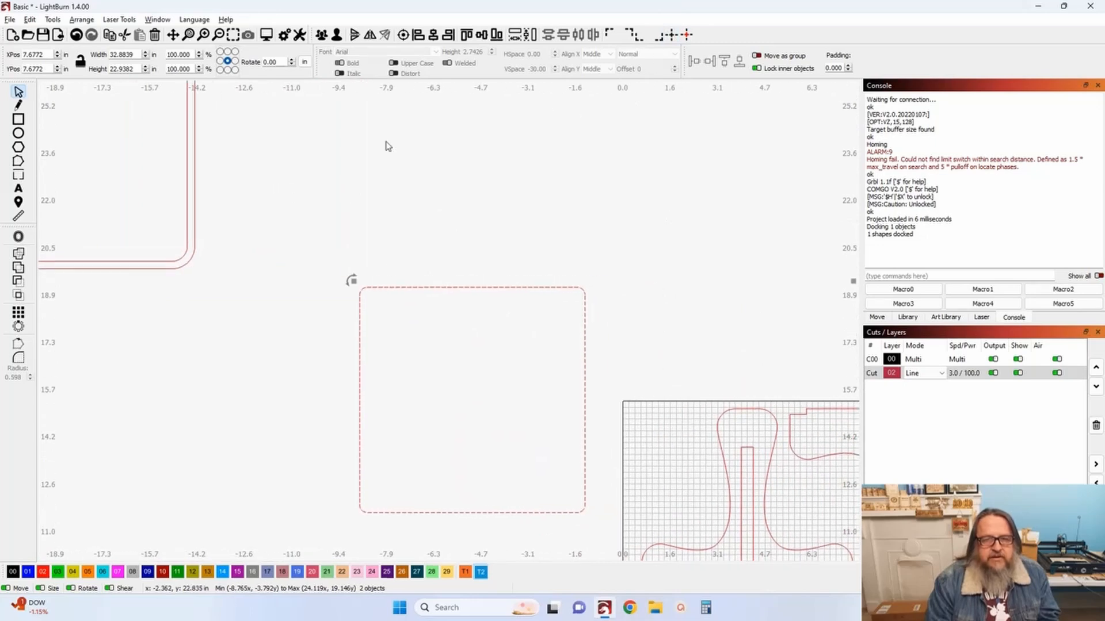
pyautogui.click(76, 37)
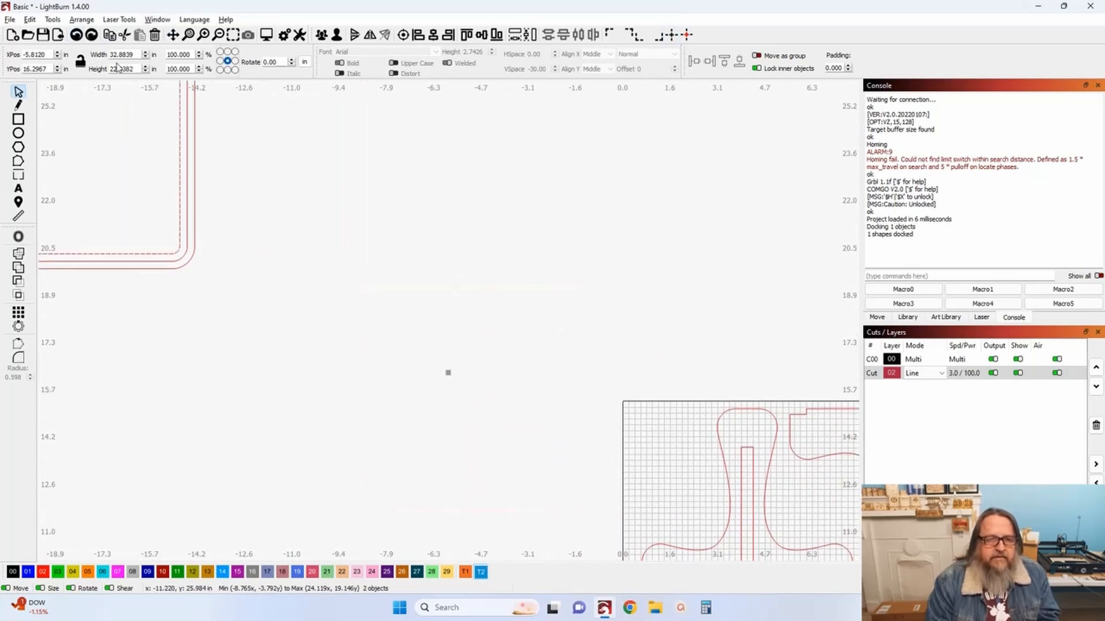
pyautogui.click(403, 34)
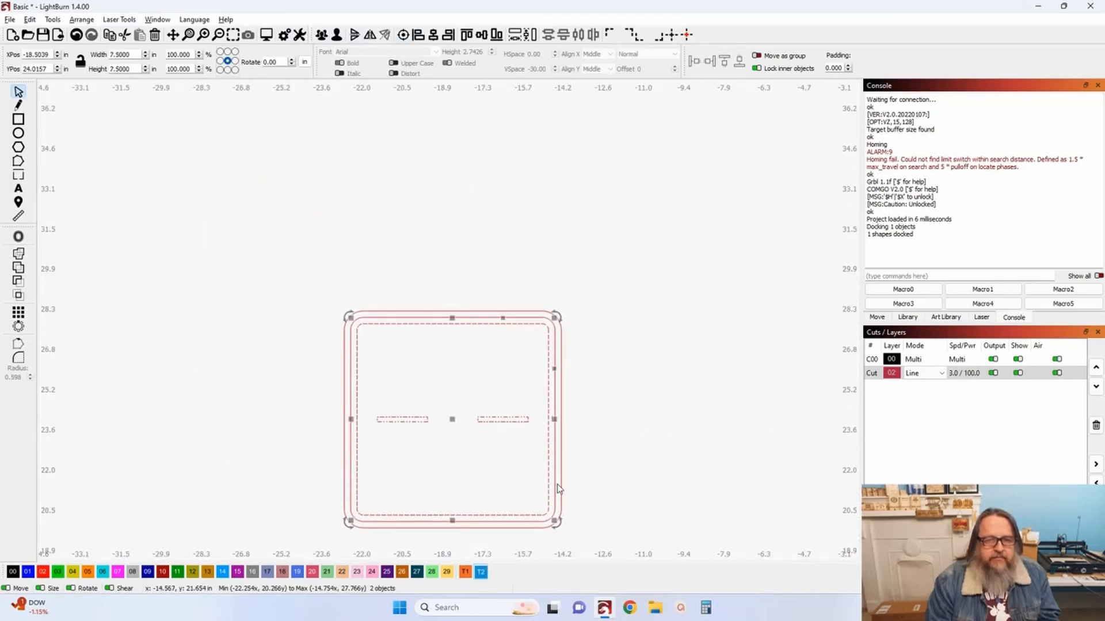
pyautogui.click(471, 467)
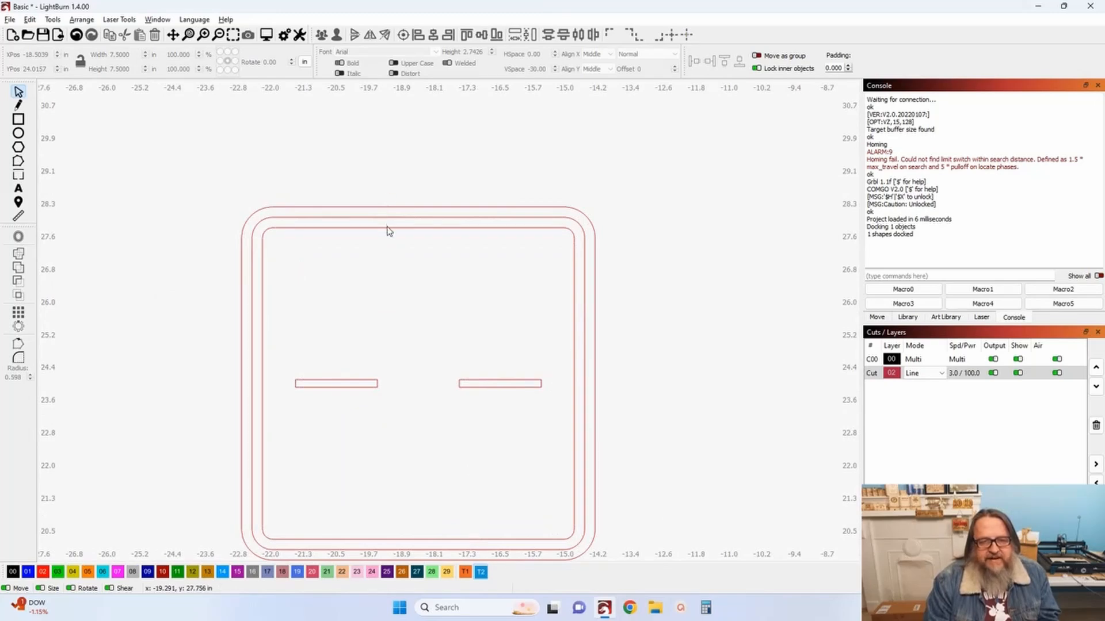
# Nudge the slot pair straight up to Y 27.4041 in, just inside the upper edge of the innermost rounded square
pyautogui.scroll(5, 388, 228)
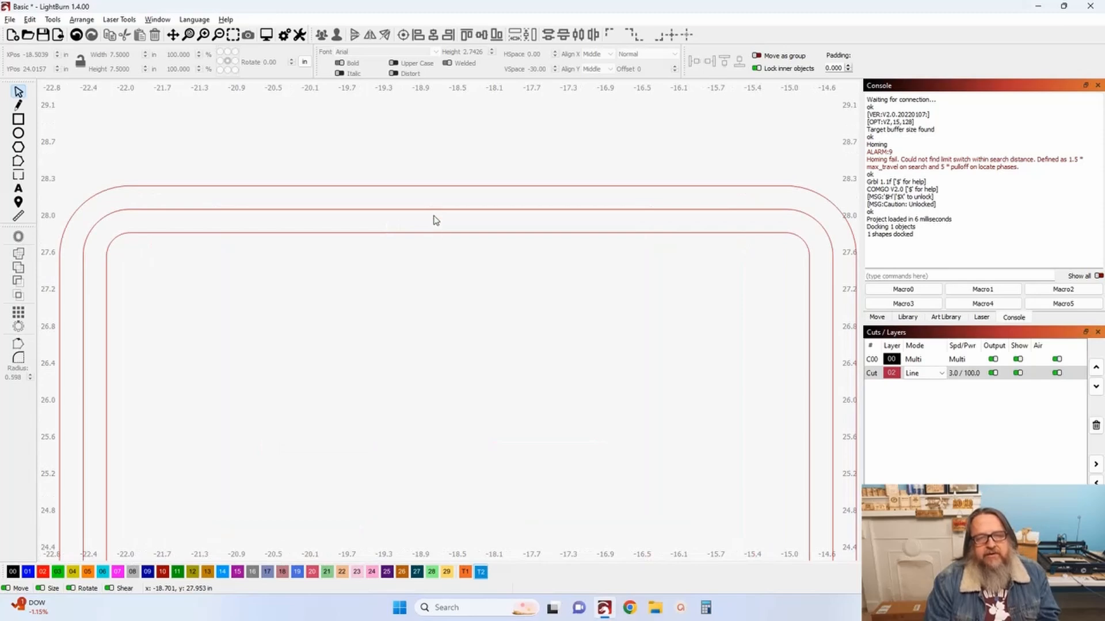
pyautogui.scroll(-2, 389, 213)
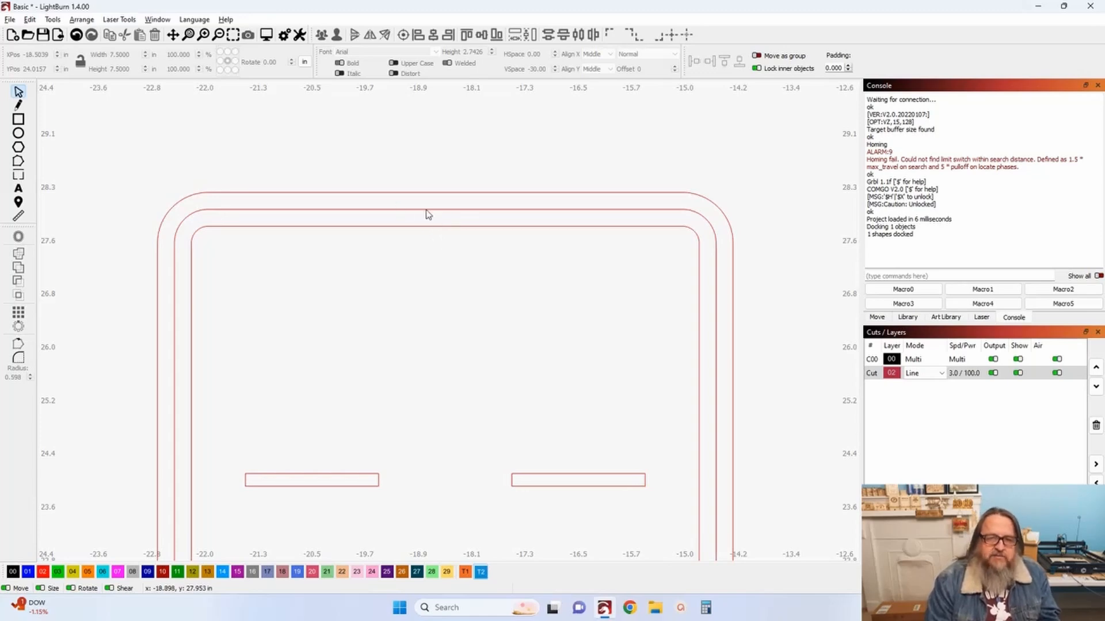
pyautogui.click(378, 482)
pyautogui.hotkey('ctrl', 'Up')
pyautogui.hotkey('ctrl', 'Up')
pyautogui.hotkey('ctrl', 'Up')
pyautogui.hotkey('ctrl', 'Up')
pyautogui.hotkey('ctrl', 'Up')
pyautogui.hotkey('ctrl', 'Up')
pyautogui.hotkey('ctrl', 'Up')
pyautogui.hotkey('ctrl', 'Up')
pyautogui.hotkey('ctrl', 'Up')
pyautogui.hotkey('ctrl', 'Up')
pyautogui.hotkey('ctrl', 'Up')
pyautogui.hotkey('ctrl', 'Up')
pyautogui.hotkey('ctrl', 'Up')
pyautogui.hotkey('ctrl', 'Up')
pyautogui.hotkey('ctrl', 'Up')
pyautogui.hotkey('ctrl', 'Up')
pyautogui.hotkey('ctrl', 'Up')
pyautogui.hotkey('ctrl', 'Up')
pyautogui.hotkey('ctrl', 'Up')
pyautogui.hotkey('ctrl', 'Up')
pyautogui.hotkey('ctrl', 'Up')
pyautogui.hotkey('ctrl', 'Up')
pyautogui.hotkey('ctrl', 'Up')
pyautogui.hotkey('ctrl', 'Up')
pyautogui.hotkey('ctrl', 'Up')
pyautogui.hotkey('ctrl', 'Up')
pyautogui.hotkey('ctrl', 'Up')
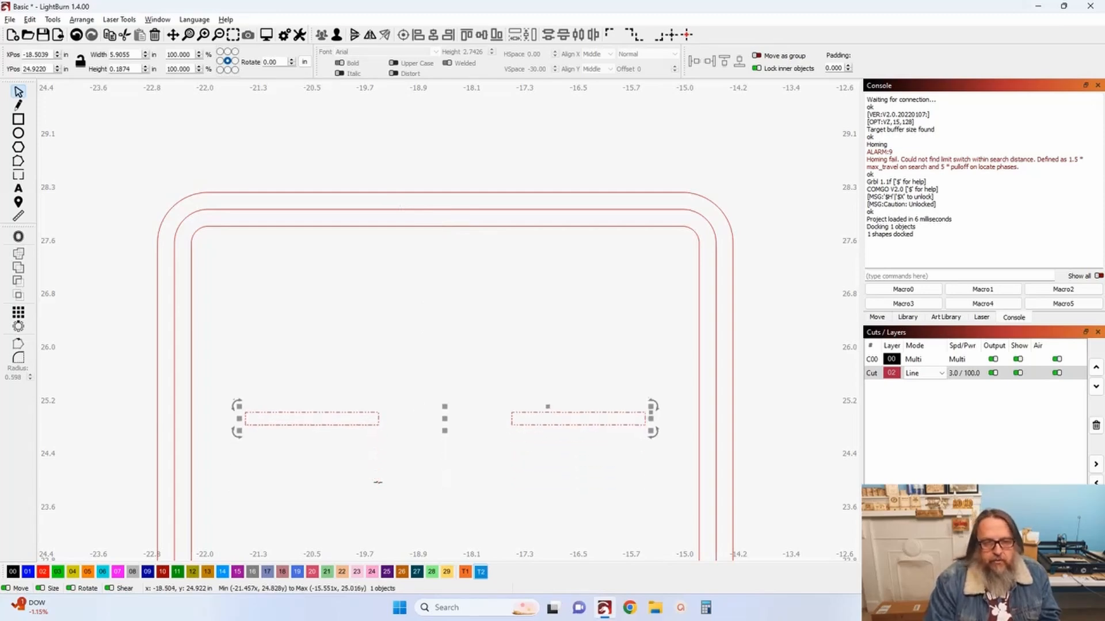
pyautogui.hotkey('ctrl', 'Up')
pyautogui.hotkey('ctrl', 'Up')
pyautogui.hotkey('ctrl', 'Up')
pyautogui.hotkey('ctrl', 'Up')
pyautogui.hotkey('ctrl', 'Up')
pyautogui.hotkey('ctrl', 'Up')
pyautogui.hotkey('ctrl', 'Up')
pyautogui.hotkey('ctrl', 'Up')
pyautogui.hotkey('ctrl', 'Up')
pyautogui.hotkey('ctrl', 'Up')
pyautogui.hotkey('ctrl', 'Up')
pyautogui.hotkey('ctrl', 'Up')
pyautogui.hotkey('ctrl', 'Up')
pyautogui.hotkey('ctrl', 'Up')
pyautogui.hotkey('ctrl', 'Up')
pyautogui.hotkey('ctrl', 'Up')
pyautogui.hotkey('ctrl', 'Up')
pyautogui.hotkey('ctrl', 'Up')
pyautogui.hotkey('ctrl', 'Up')
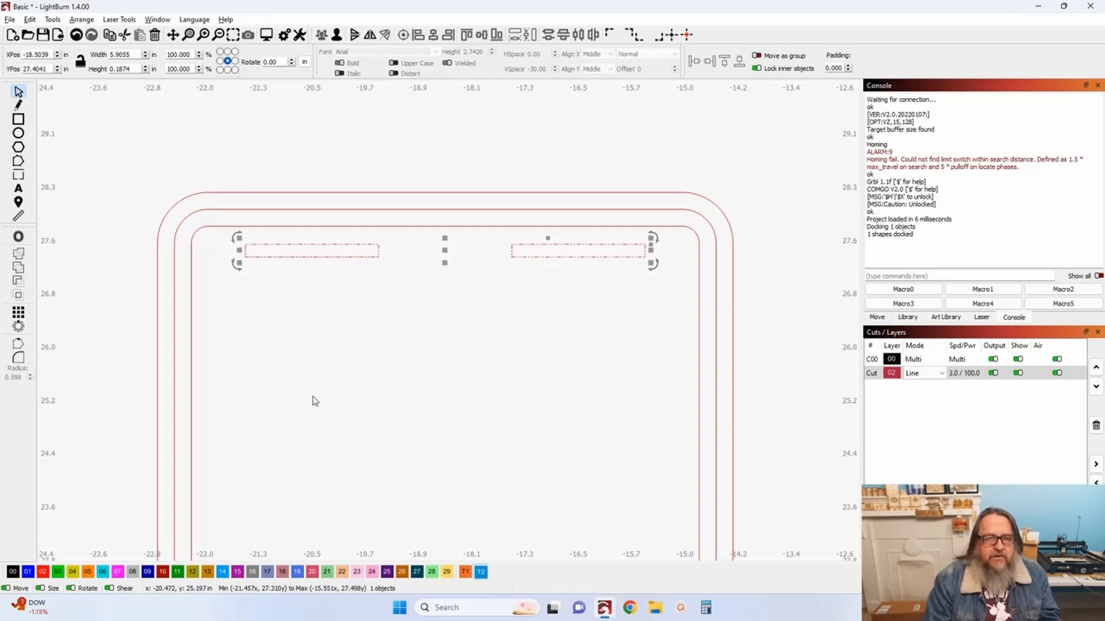
# Draw a spacer rectangle about 2.95 in wide on the T2 tool layer above the plates and set its height to 0.25 in
pyautogui.click(23, 119)
pyautogui.moveTo(179, 120); pyautogui.dragTo(379, 149)
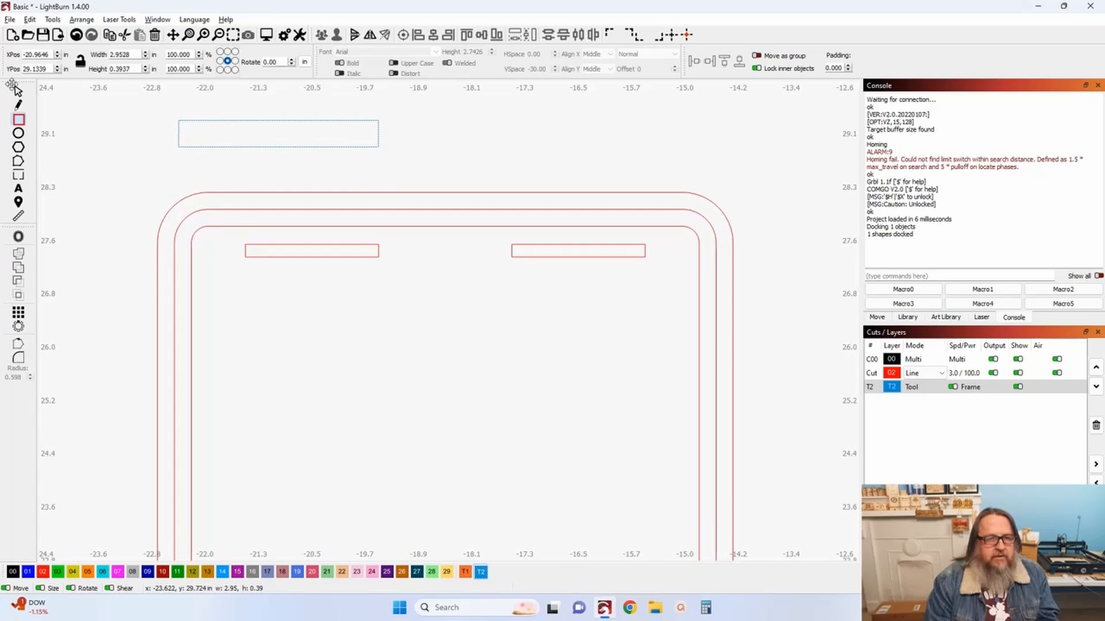
pyautogui.click(18, 92)
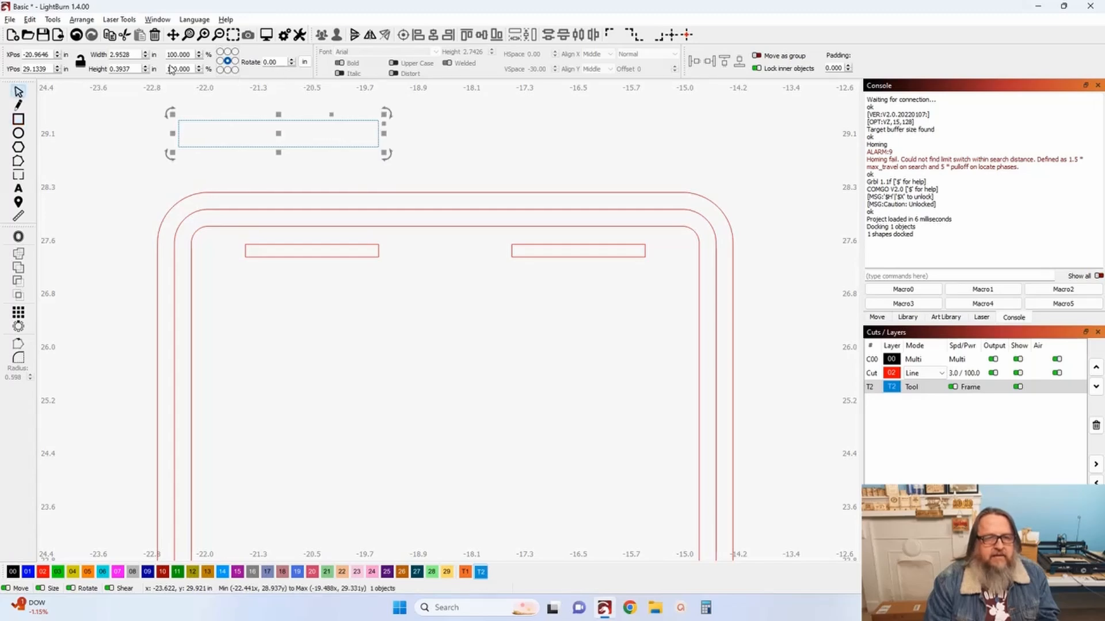
pyautogui.moveTo(137, 69); pyautogui.dragTo(66, 72)
pyautogui.press('BackSpace')
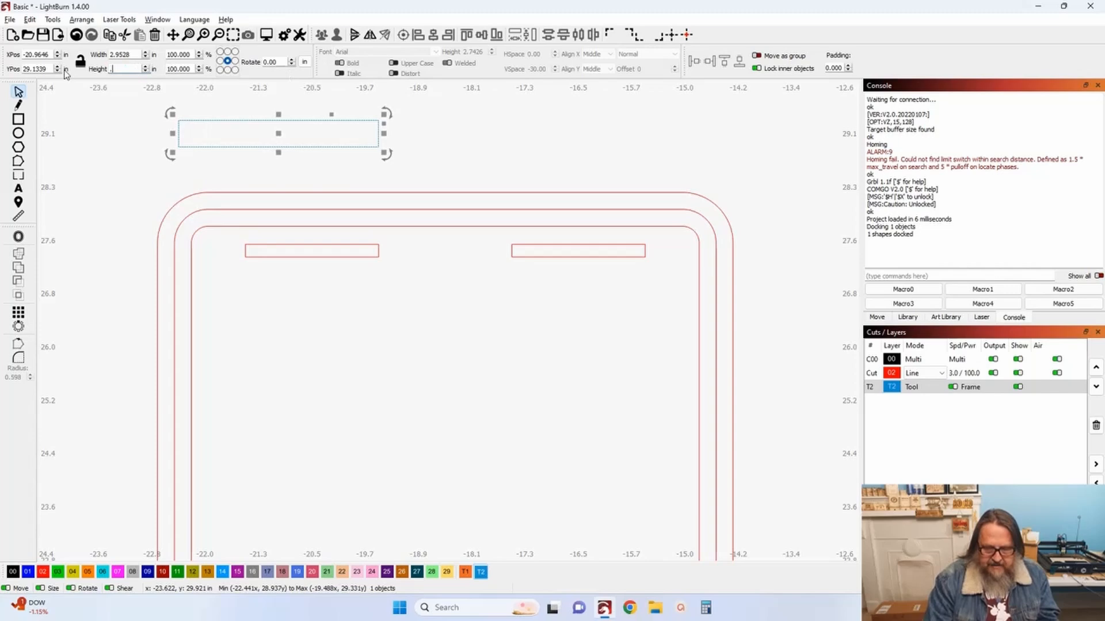
pyautogui.write('.25')
pyautogui.press('Tab')
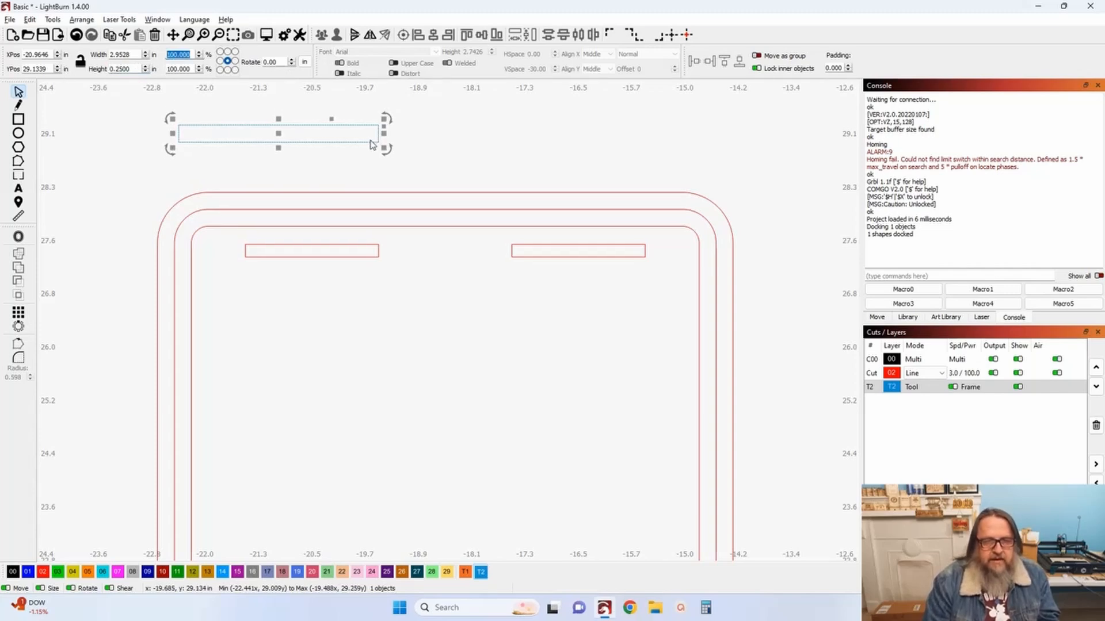
# Widen the spacer rectangle to about 6.58 in and align its top edge with the top of the innermost rounded square
pyautogui.moveTo(382, 133); pyautogui.dragTo(628, 137)
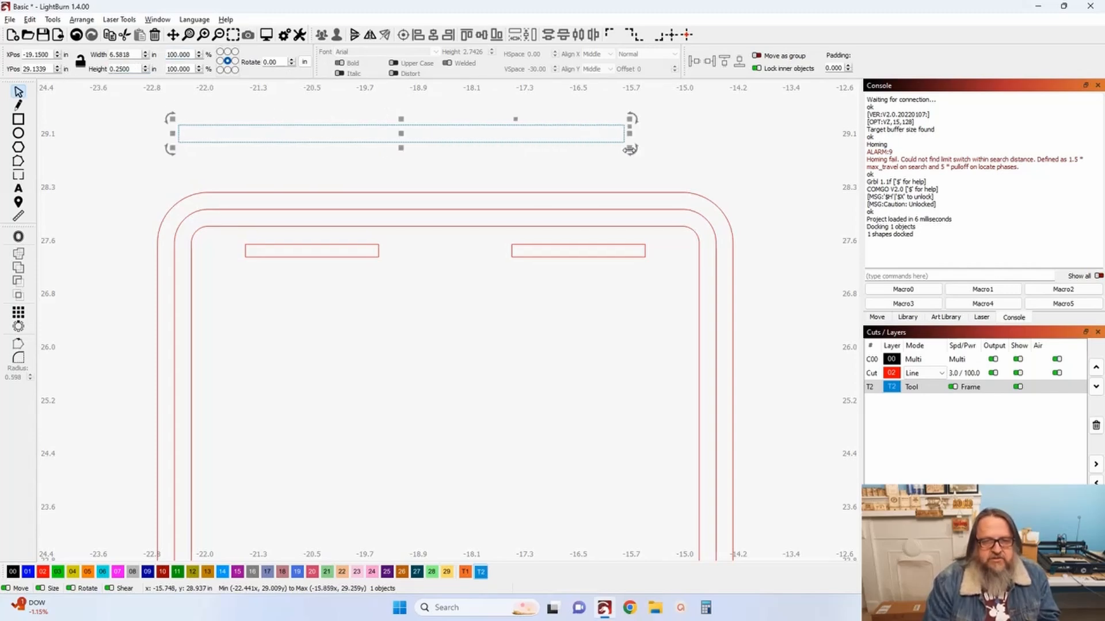
pyautogui.moveTo(403, 133); pyautogui.dragTo(461, 320)
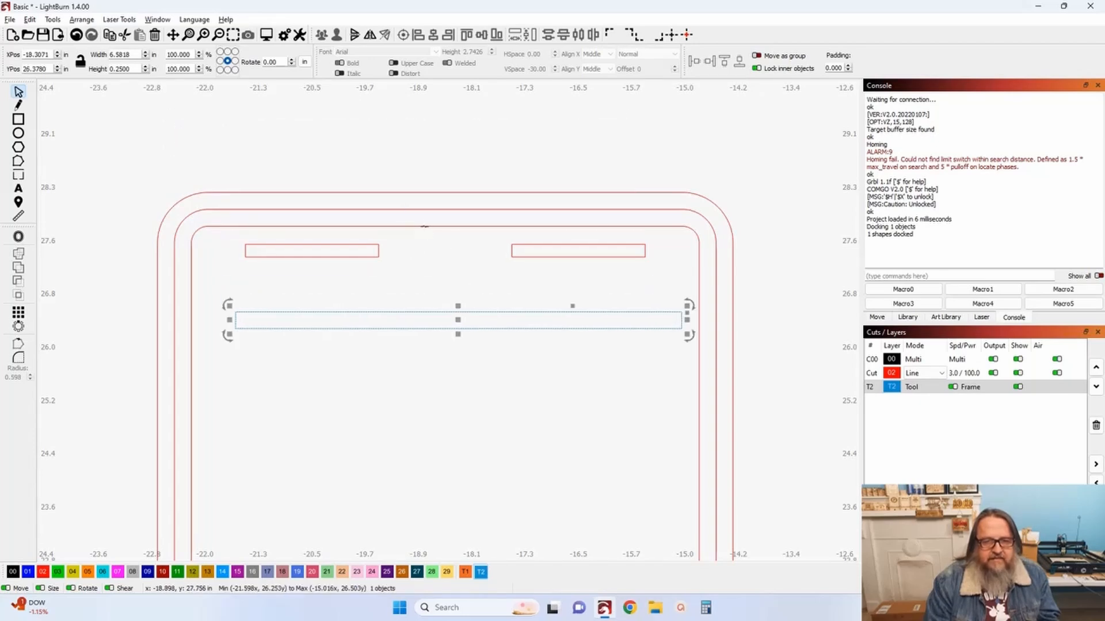
pyautogui.keyDown('shift'); pyautogui.click(424, 226); pyautogui.keyUp('shift')
pyautogui.click(466, 36)
pyautogui.click(419, 337)
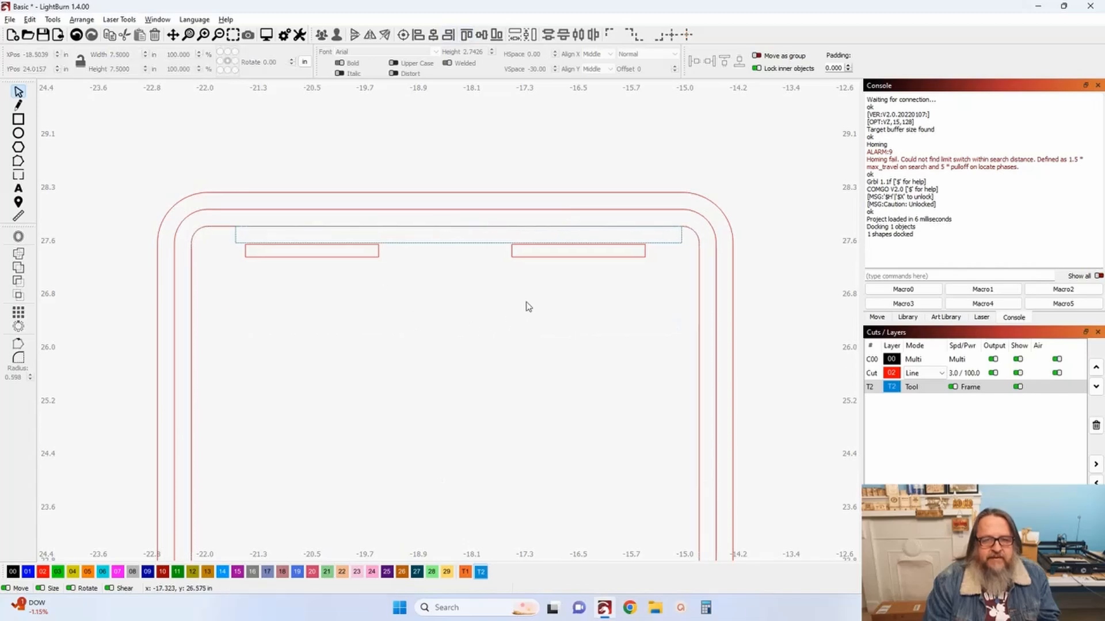
# Nudge the slot pair down to Y 27.3253 in, leaving a small gap below the spacer rectangle
pyautogui.moveTo(528, 302); pyautogui.dragTo(370, 254)
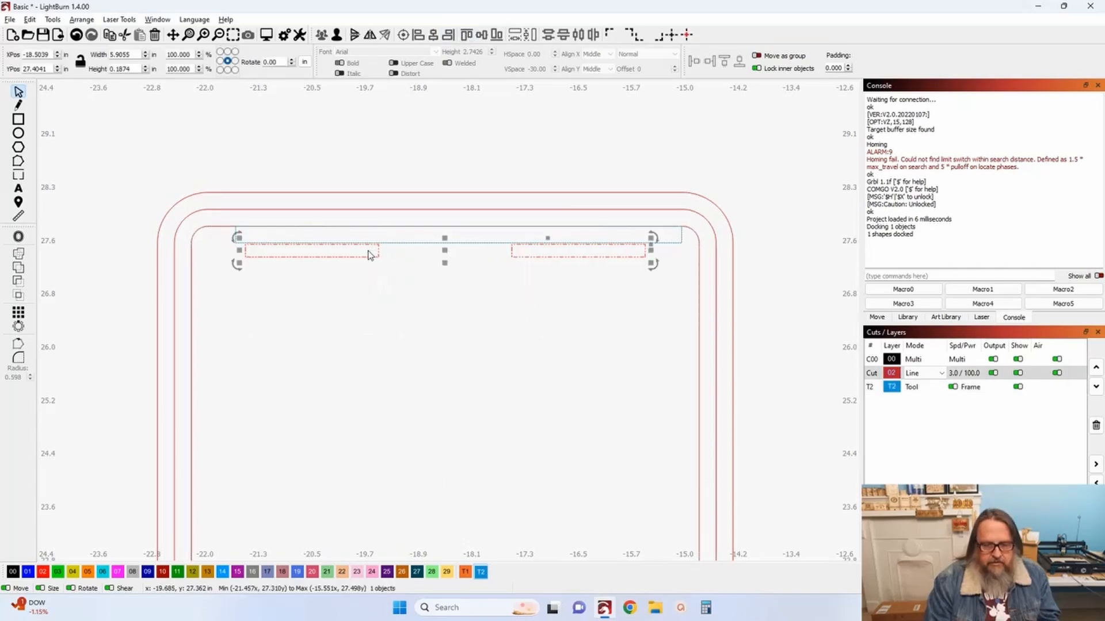
pyautogui.scroll(-2, 370, 254)
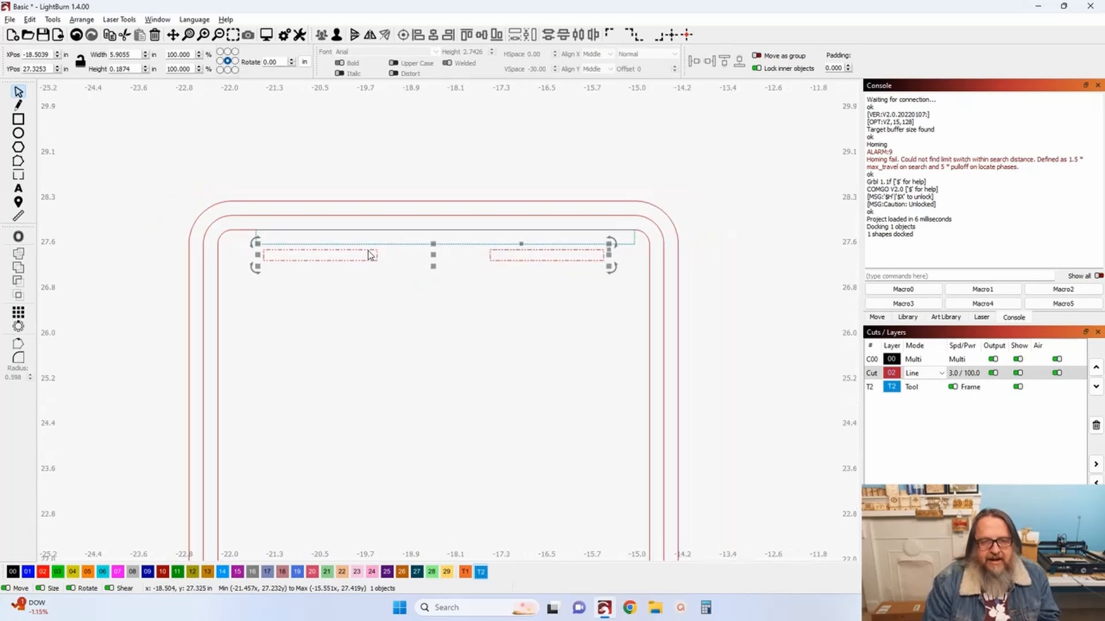
pyautogui.scroll(-5, 407, 351)
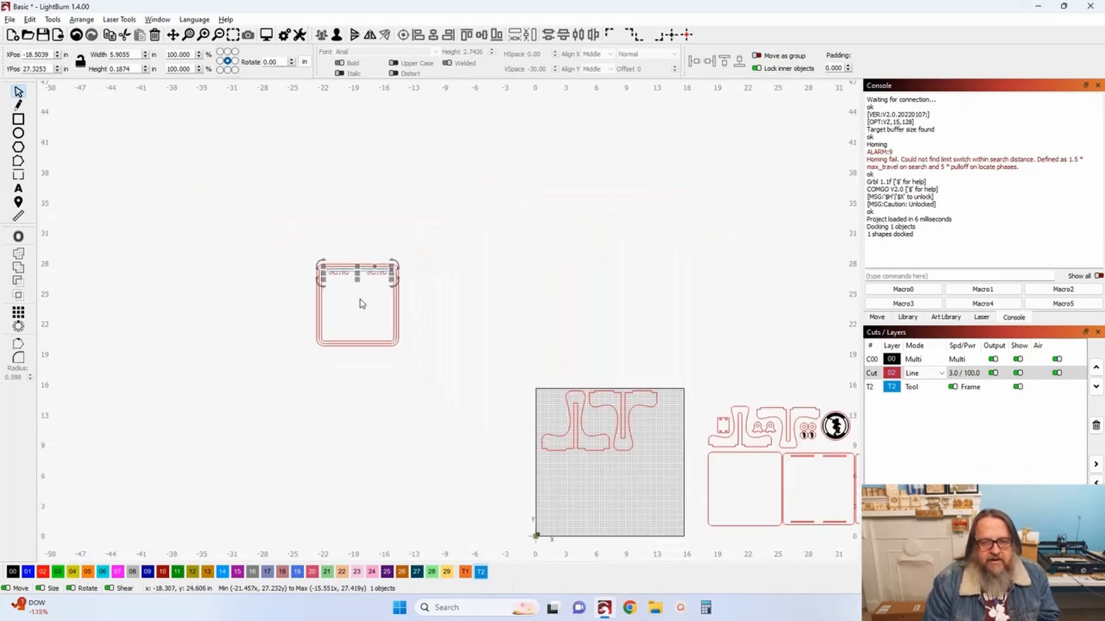
# Move the nested plate outlines, slots and spacer together onto the work area below the side pieces, centred at X 8.0709 in, Y 4.3307 in
pyautogui.scroll(-1, 459, 374)
pyautogui.moveTo(303, 247); pyautogui.dragTo(478, 401)
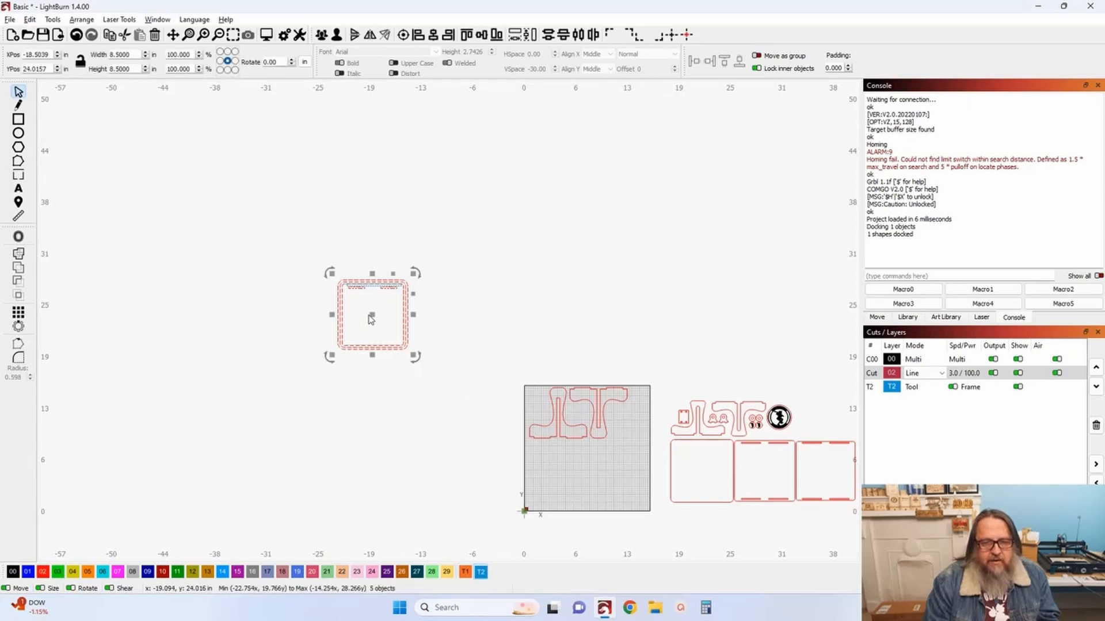
pyautogui.moveTo(373, 316); pyautogui.dragTo(592, 482)
pyautogui.scroll(6, 592, 486)
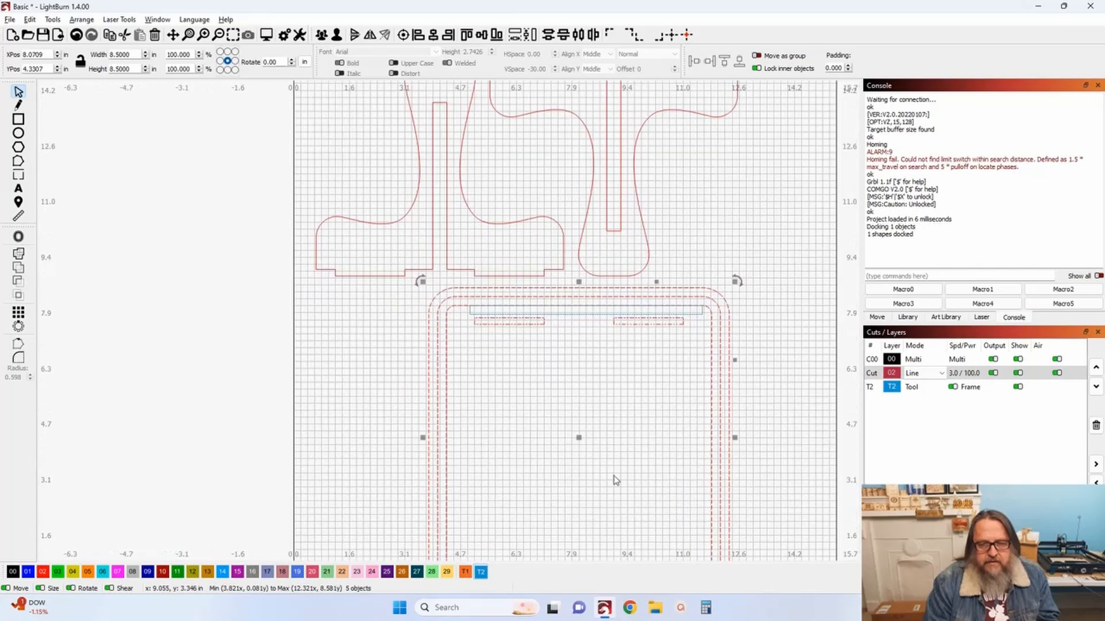
# Dock the slot pair upward against the lower edge of the spacer rectangle
pyautogui.scroll(4, 422, 395)
pyautogui.moveTo(455, 459); pyautogui.dragTo(506, 510)
pyautogui.click(493, 453)
pyautogui.moveTo(468, 337); pyautogui.dragTo(550, 469)
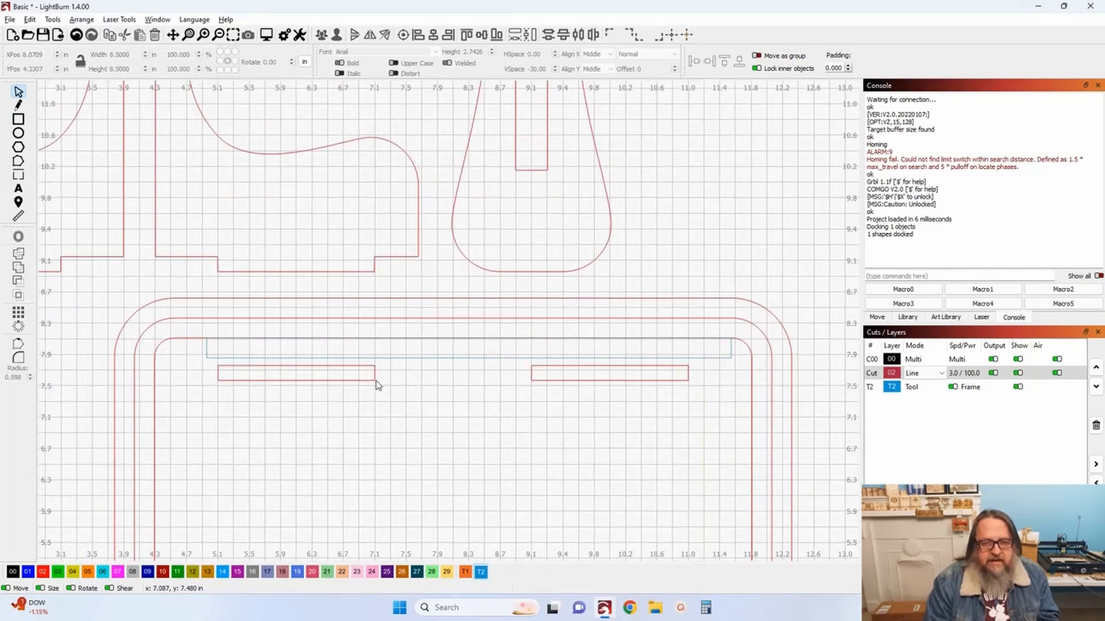
pyautogui.click(375, 381)
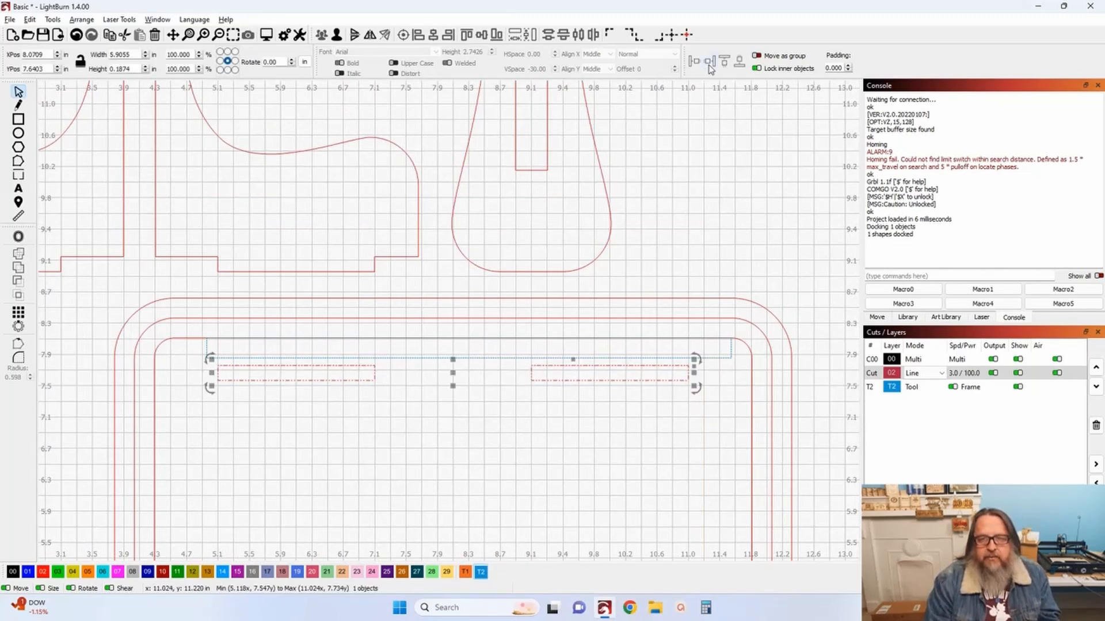
pyautogui.click(726, 63)
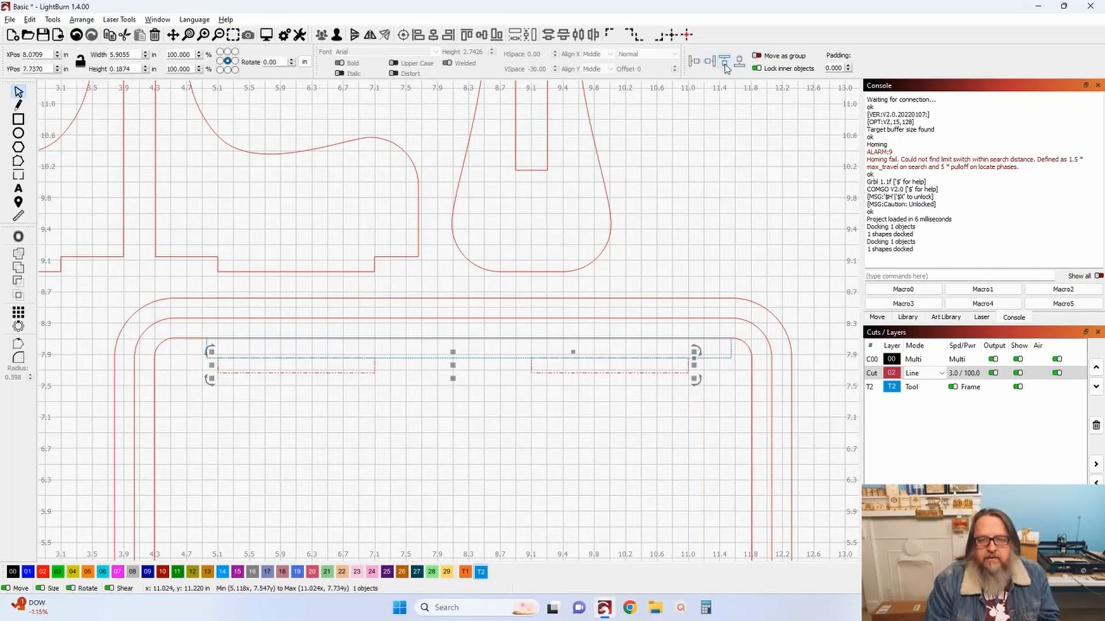
pyautogui.click(457, 421)
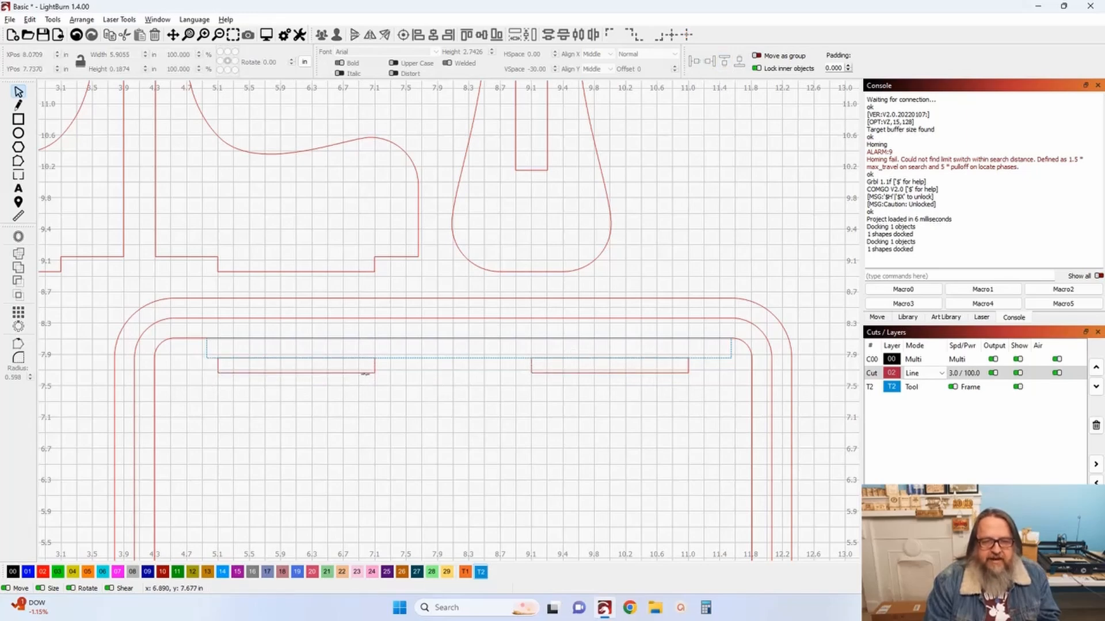
# Duplicate the docked slot pair in place
pyautogui.click(365, 373)
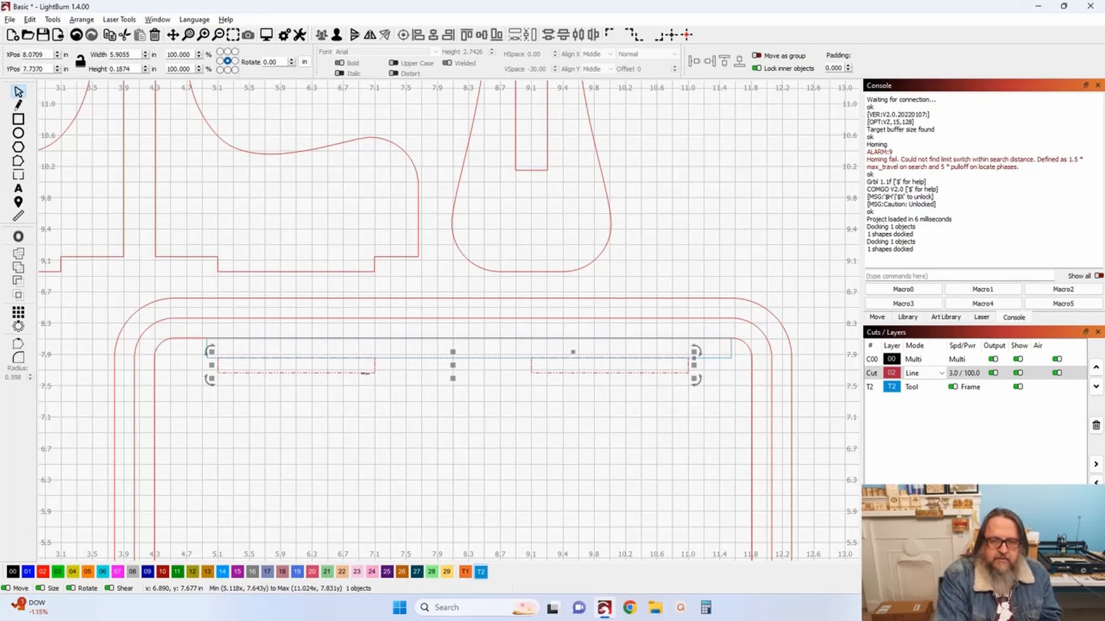
pyautogui.scroll(-2, 389, 371)
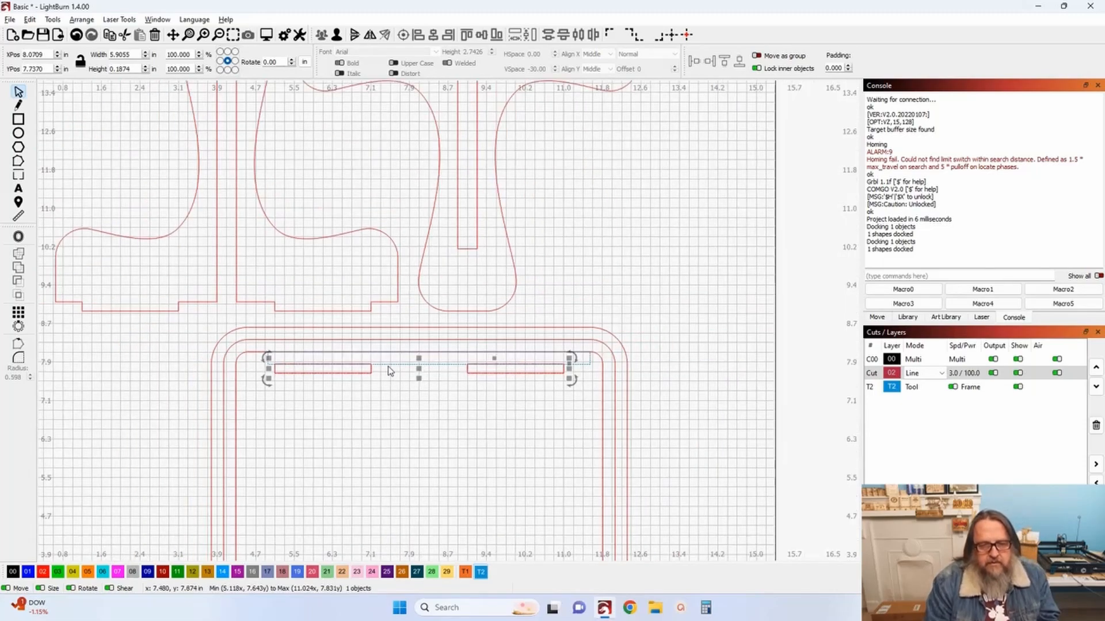
pyautogui.scroll(-3, 388, 367)
# Align the spacer rectangle's bottom edge with the bottom of the innermost rounded square
pyautogui.scroll(4, 388, 366)
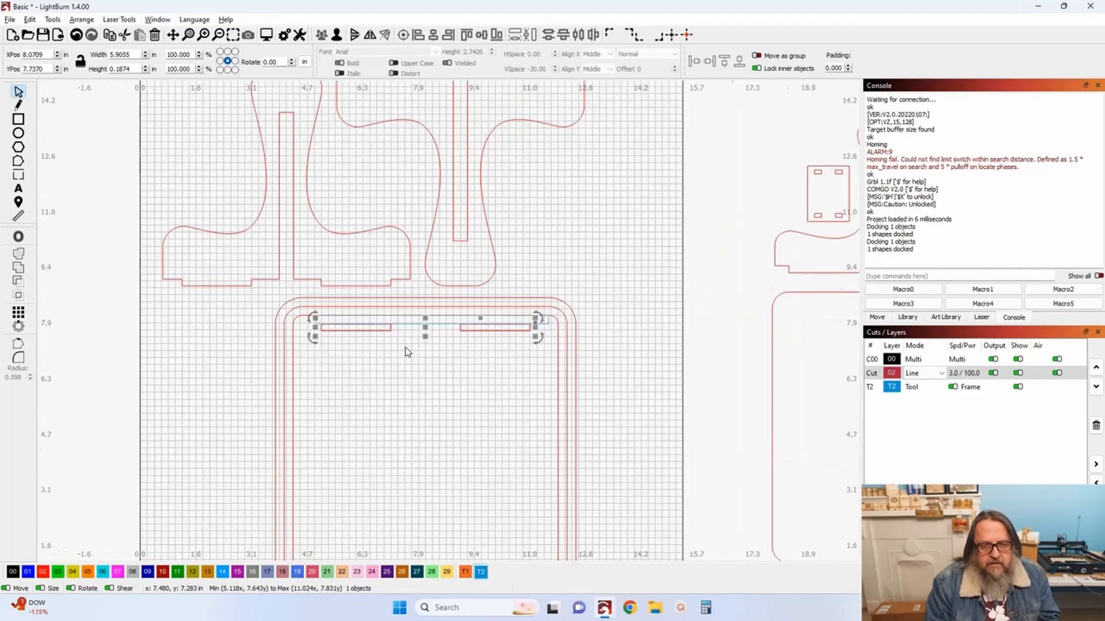
pyautogui.scroll(-2, 431, 400)
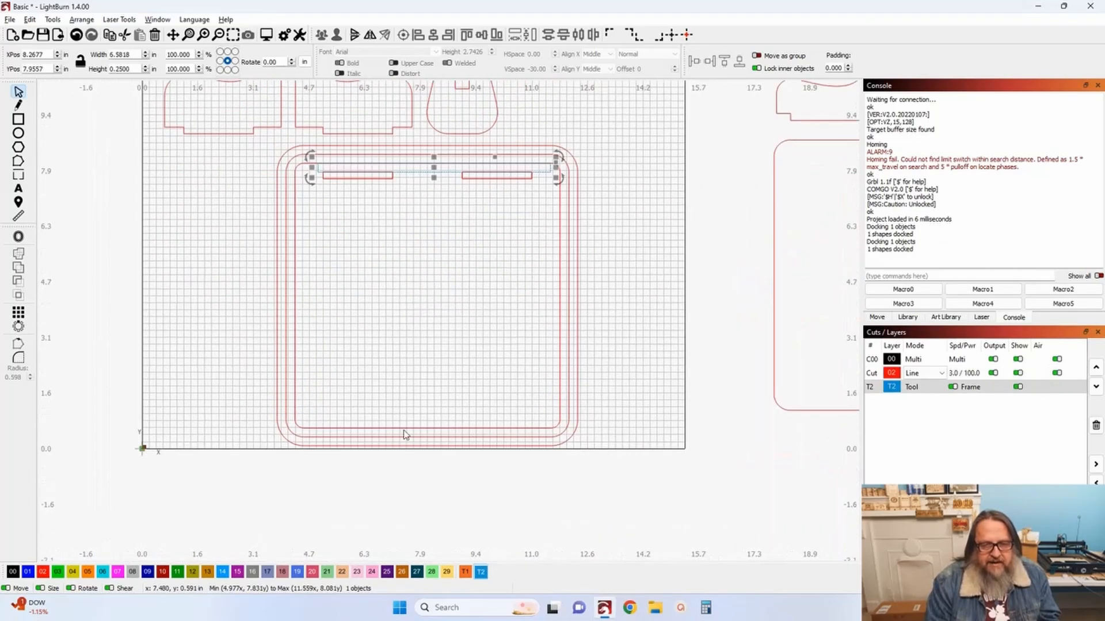
pyautogui.keyDown('shift'); pyautogui.click(429, 428); pyautogui.keyUp('shift')
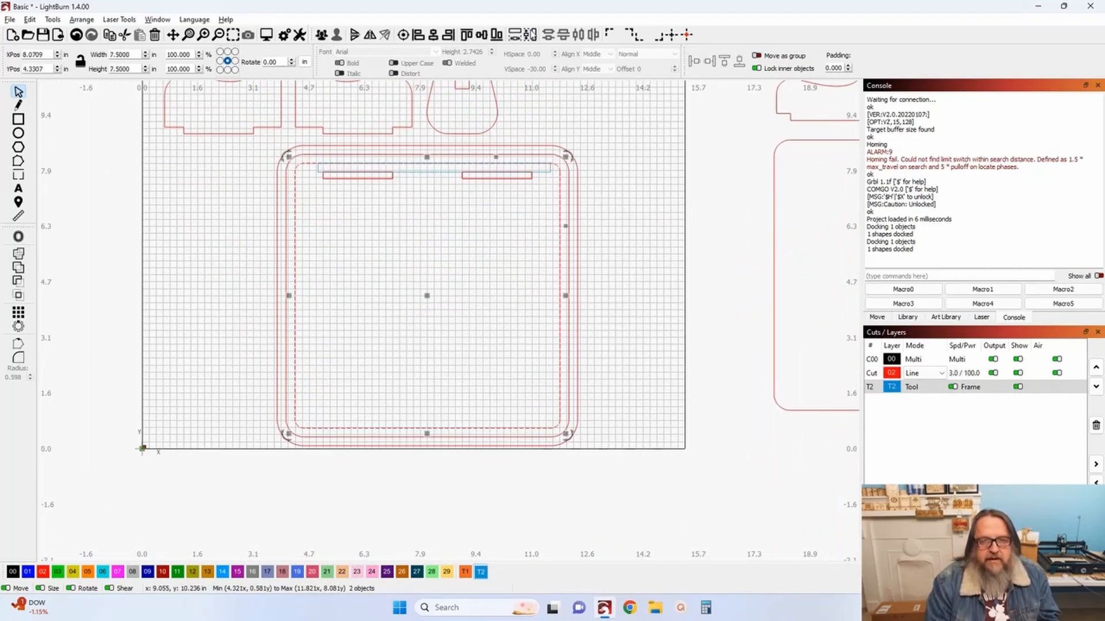
pyautogui.click(496, 35)
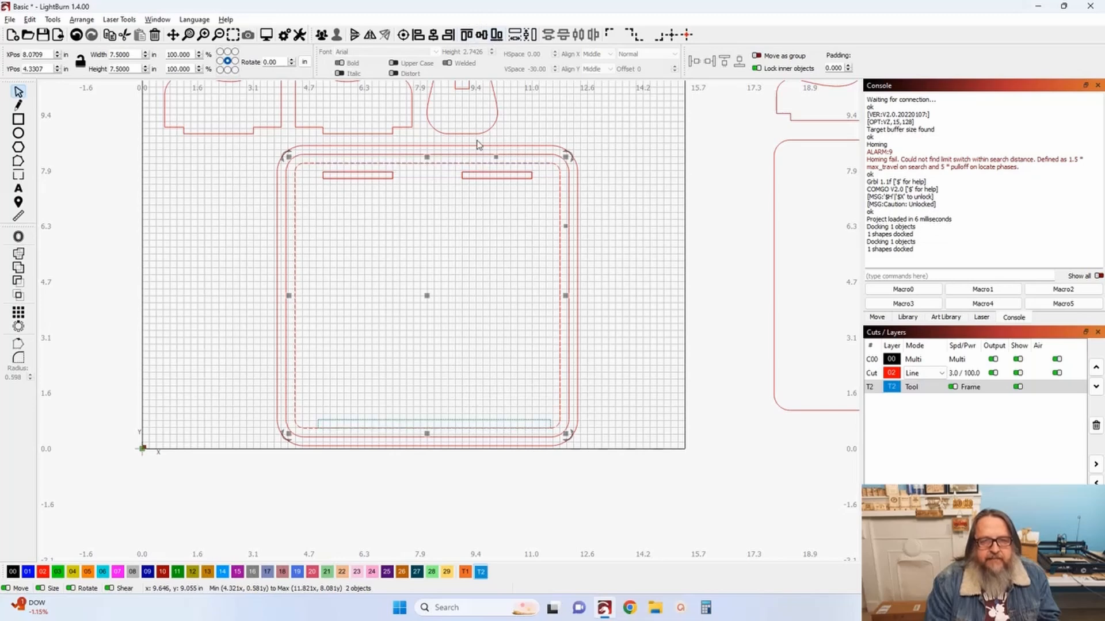
# Dock the duplicated slot pair downward against the spacer rectangle's upper edge, and delete the spacer
pyautogui.click(381, 176)
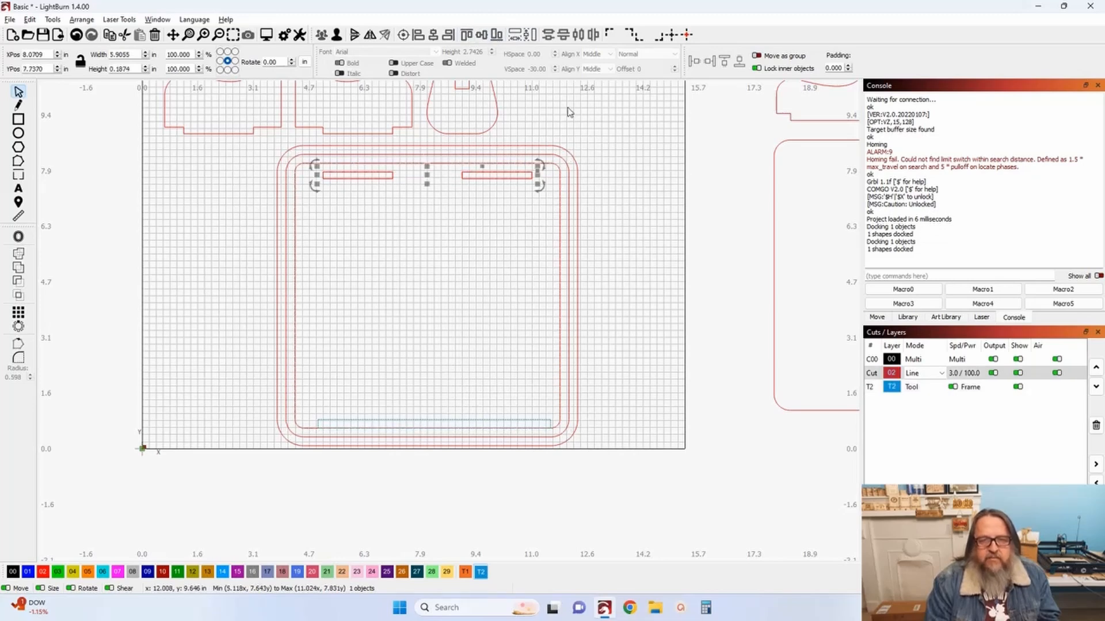
pyautogui.click(741, 64)
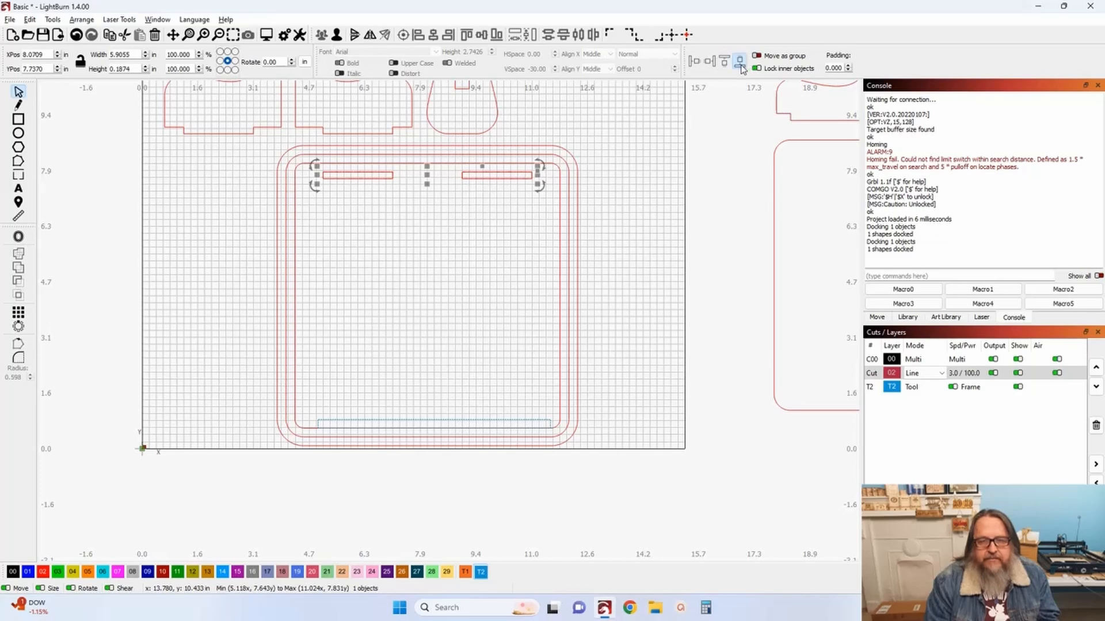
pyautogui.click(422, 329)
pyautogui.scroll(-2, 420, 375)
pyautogui.moveTo(439, 346); pyautogui.dragTo(437, 389)
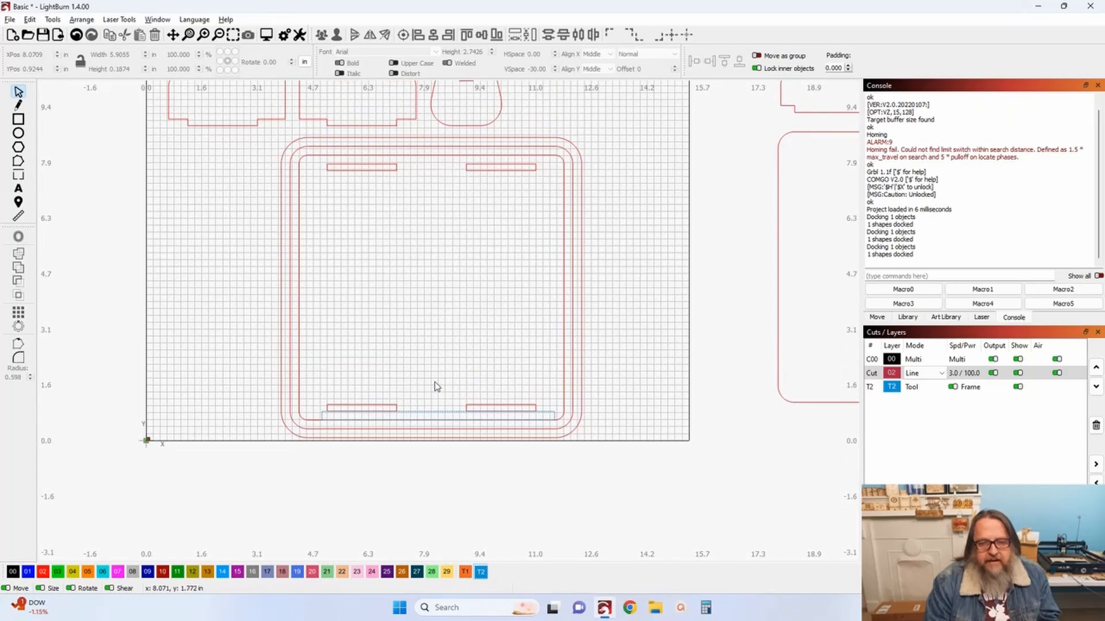
pyautogui.click(432, 412)
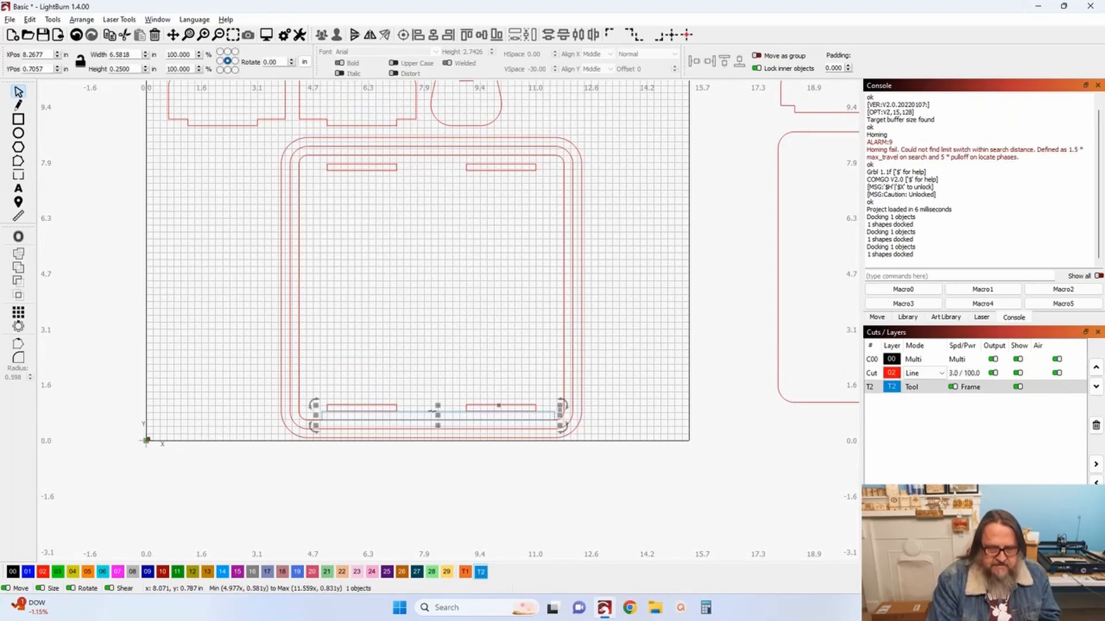
pyautogui.press('Delete')
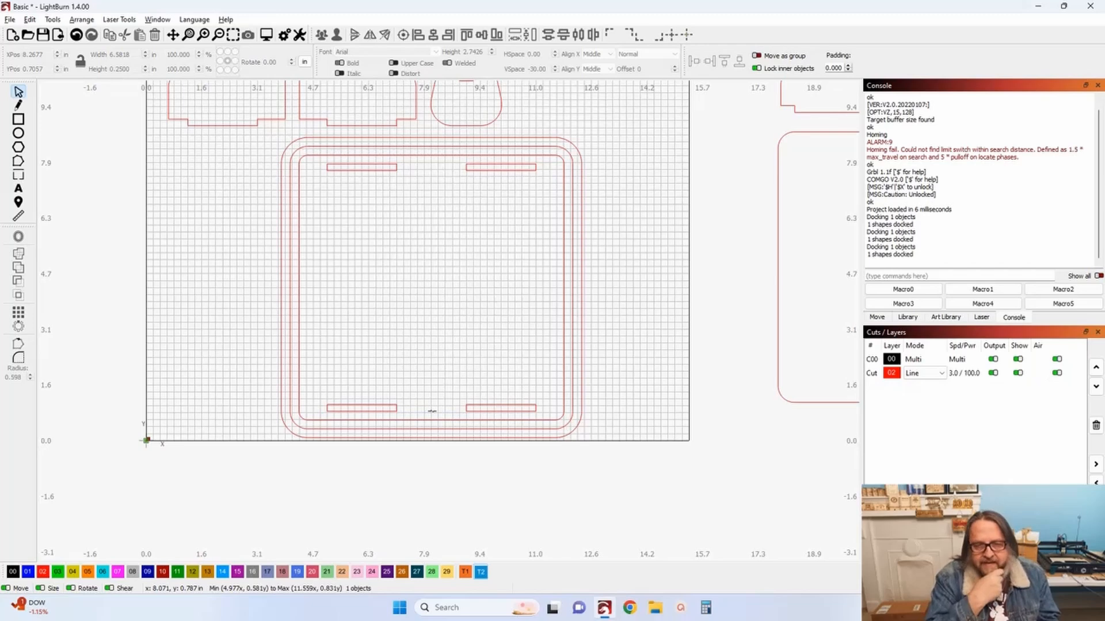
# Group the plate's upper and lower slot pairs into one object and duplicate it in place
pyautogui.moveTo(403, 243); pyautogui.dragTo(396, 318)
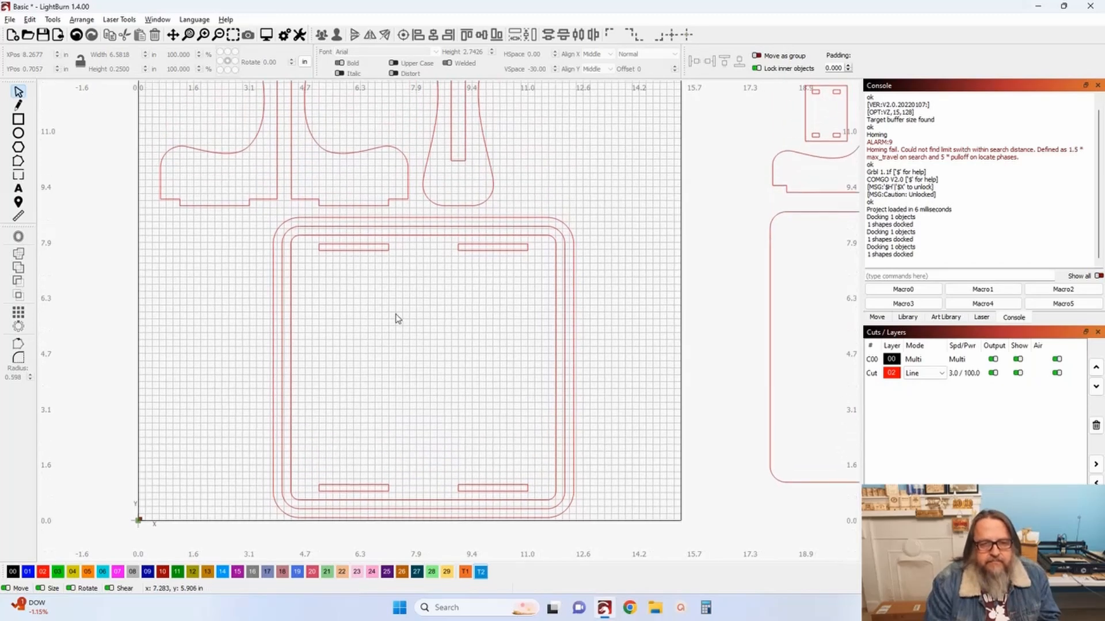
pyautogui.click(380, 249)
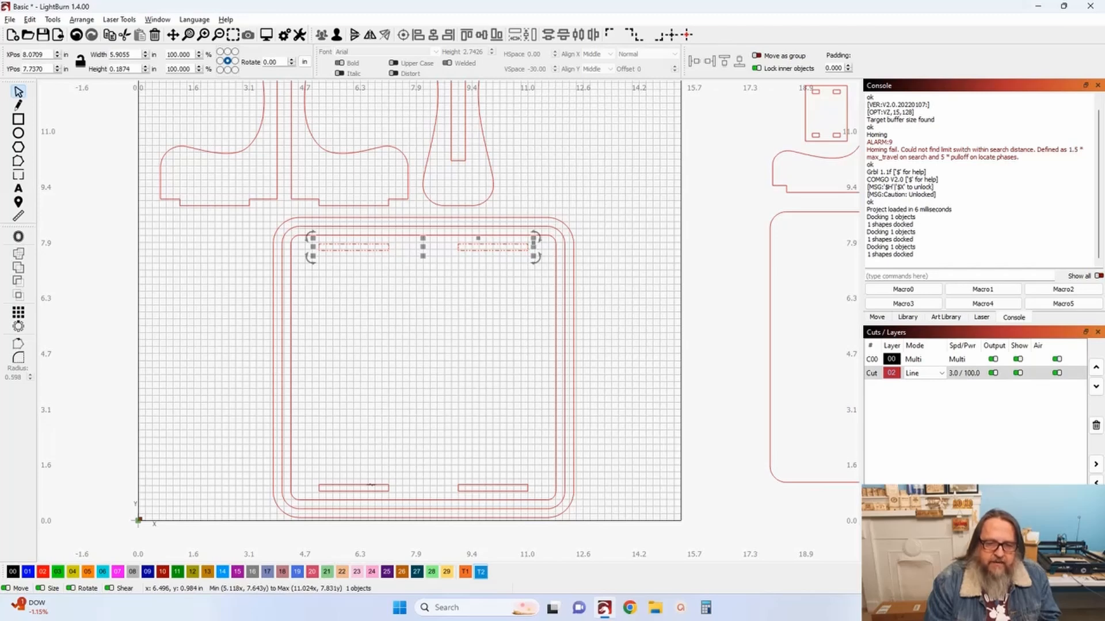
pyautogui.keyDown('shift'); pyautogui.click(371, 486); pyautogui.keyUp('shift')
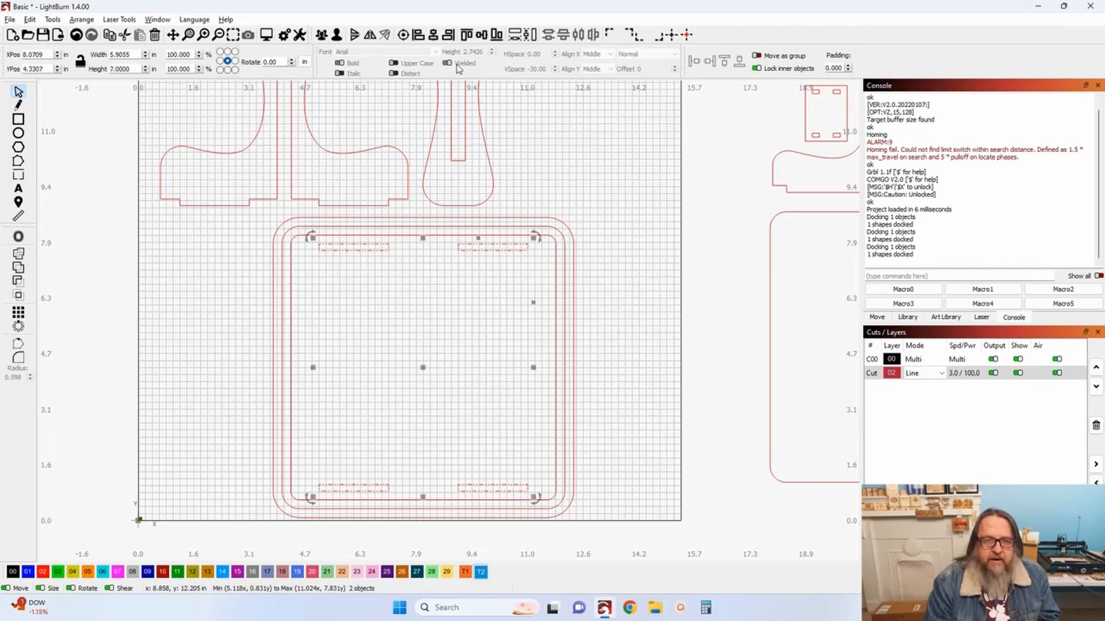
pyautogui.click(320, 35)
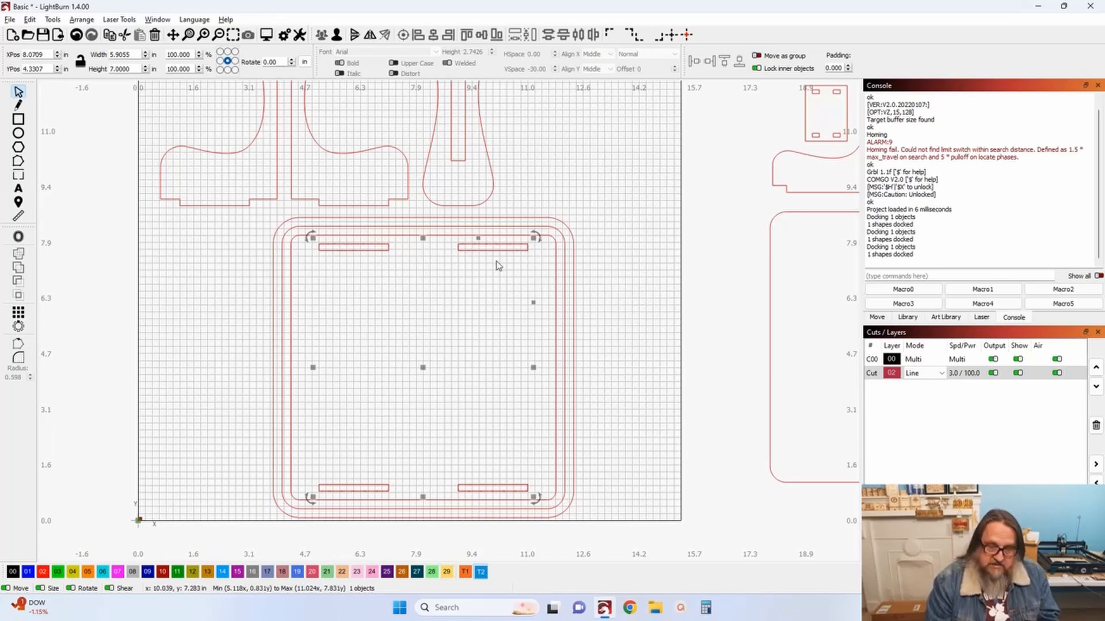
# Group one four-slot set with the innermost rounded square and move this plate off the work area to X -4.3307 in, Y 7.0866 in
pyautogui.keyDown('shift'); pyautogui.click(556, 262); pyautogui.keyUp('shift')
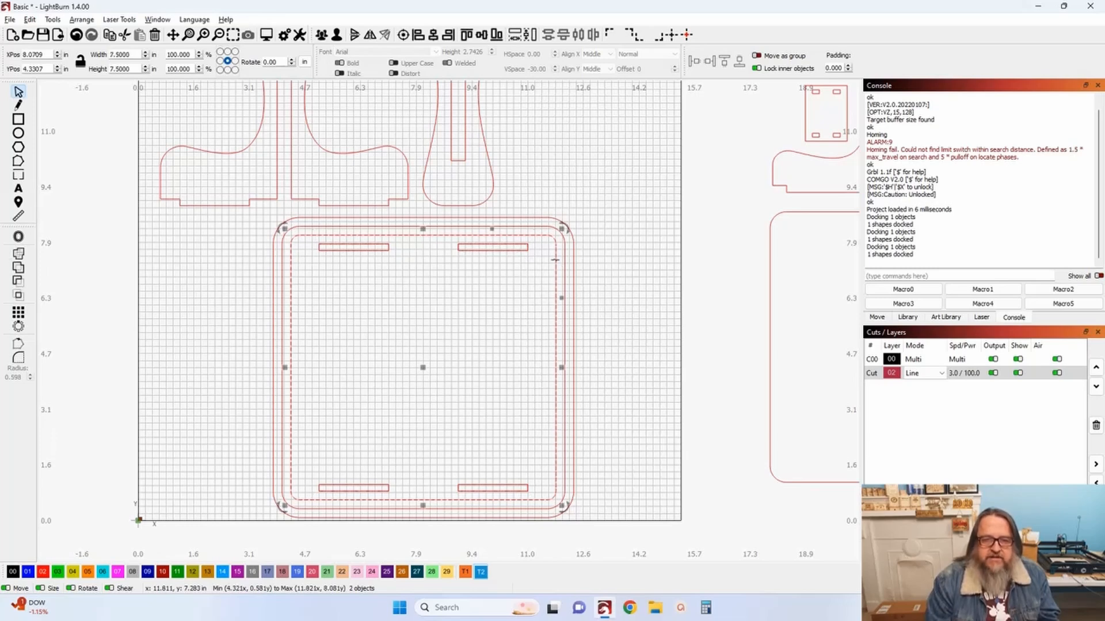
pyautogui.click(322, 35)
pyautogui.scroll(-2, 406, 272)
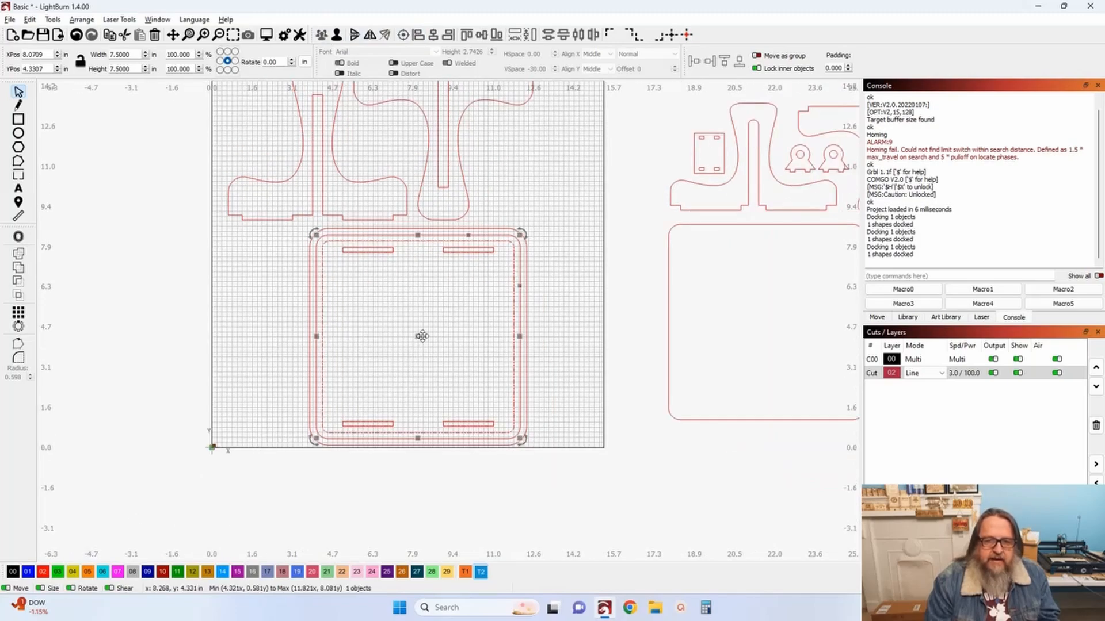
pyautogui.moveTo(418, 336); pyautogui.dragTo(102, 271)
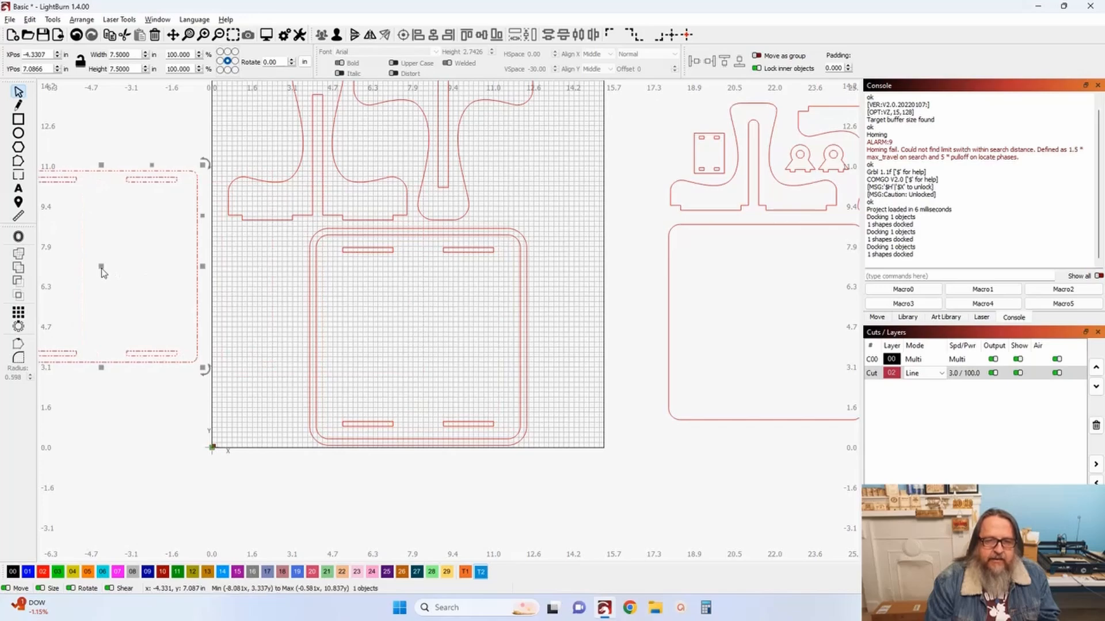
# Group the remaining four slots with the 8 in rounded square and move this plate to X -13.1890 in, Y 11.4173 in
pyautogui.click(360, 253)
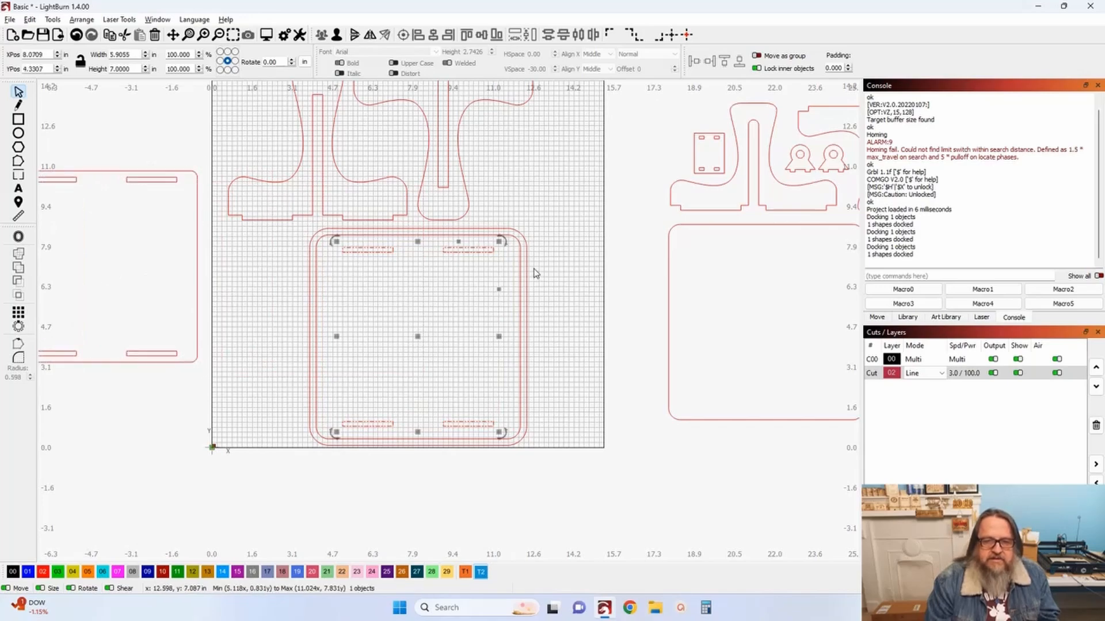
pyautogui.scroll(4, 504, 285)
pyautogui.keyDown('shift'); pyautogui.click(499, 309); pyautogui.keyUp('shift')
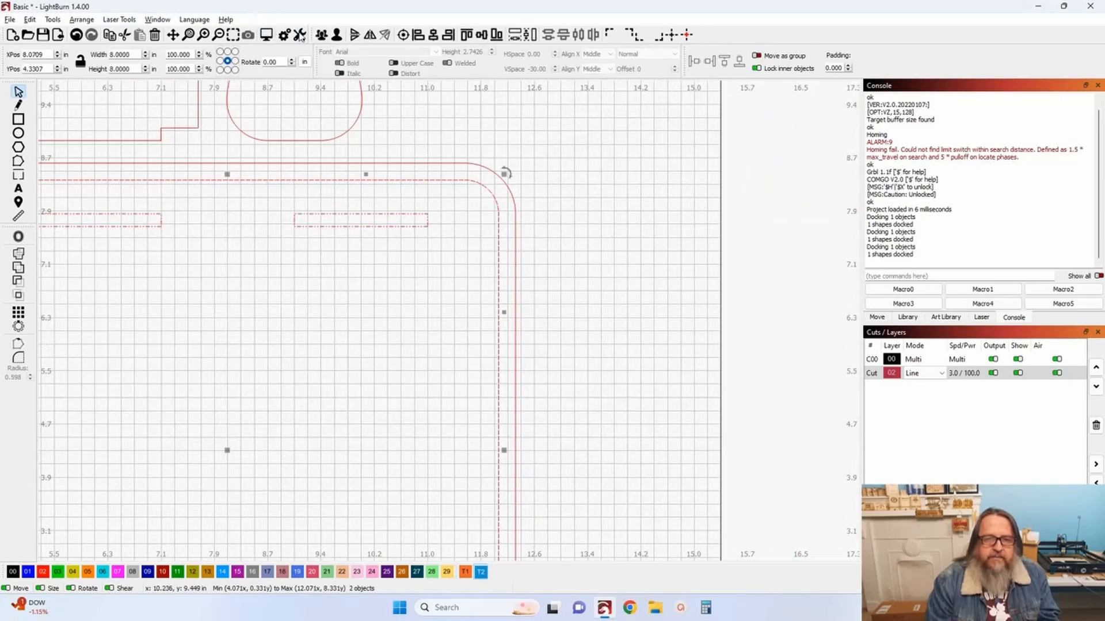
pyautogui.click(321, 35)
pyautogui.scroll(-4, 308, 296)
pyautogui.scroll(-1, 300, 373)
pyautogui.moveTo(305, 376); pyautogui.dragTo(45, 225)
# Move the plain 8.5 in rounded square off the work area to X -26.5748 in, Y 9.2520 in, beyond both slotted plates
pyautogui.scroll(-5, 197, 335)
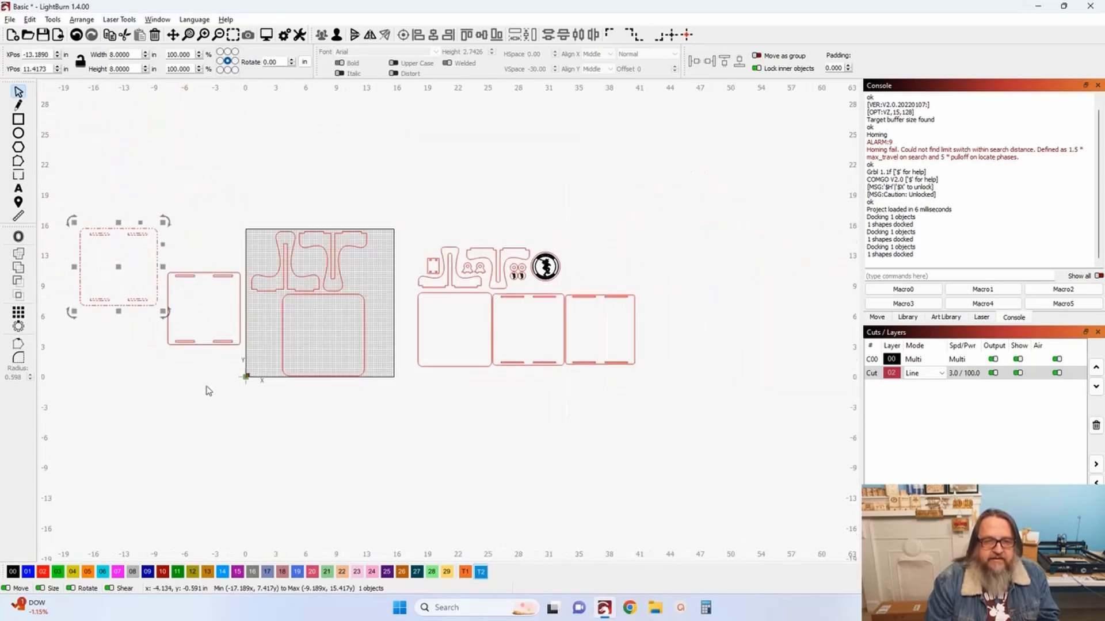
pyautogui.moveTo(216, 384); pyautogui.dragTo(390, 361)
pyautogui.click(437, 321)
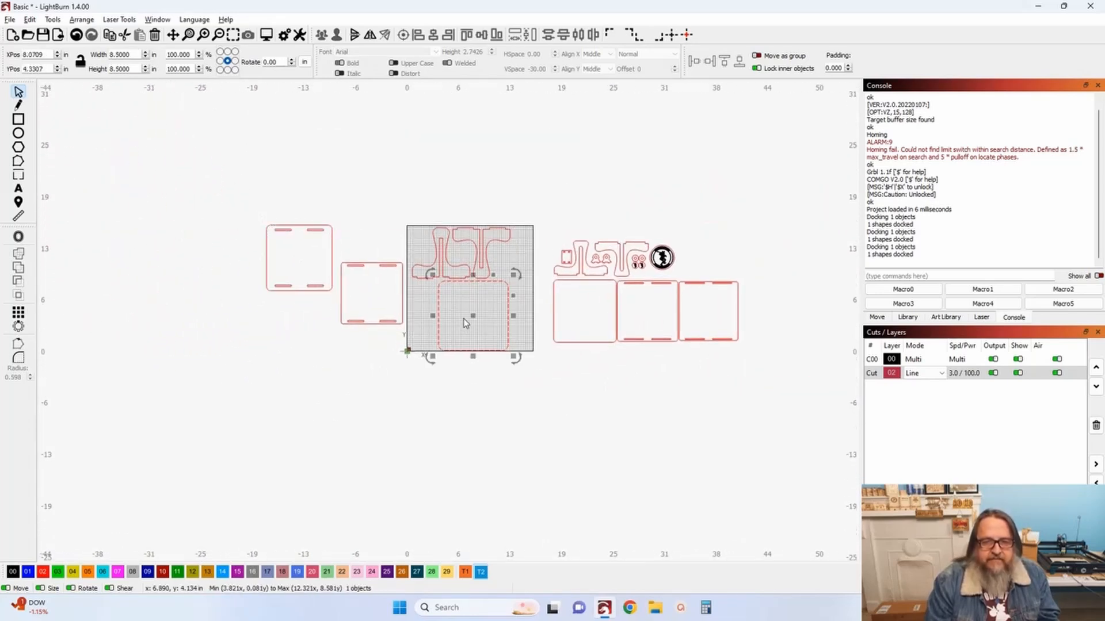
pyautogui.moveTo(474, 316); pyautogui.dragTo(192, 282)
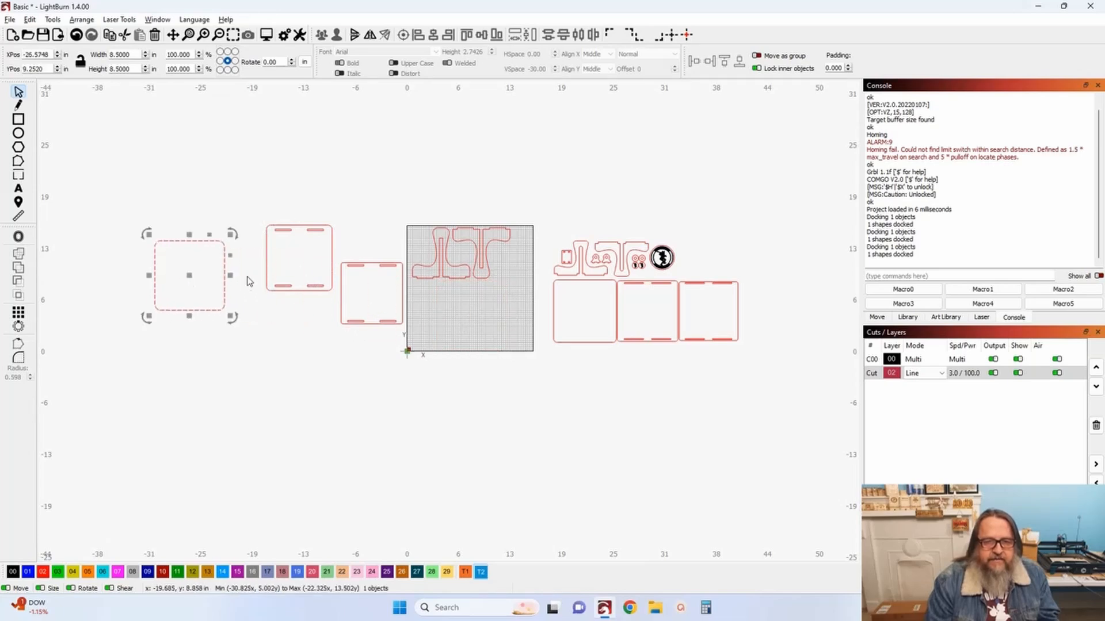
# Move the 8 in slotted plate next to the plain 8.5 in plate, and select the 7.5 in slotted plate
pyautogui.click(266, 279)
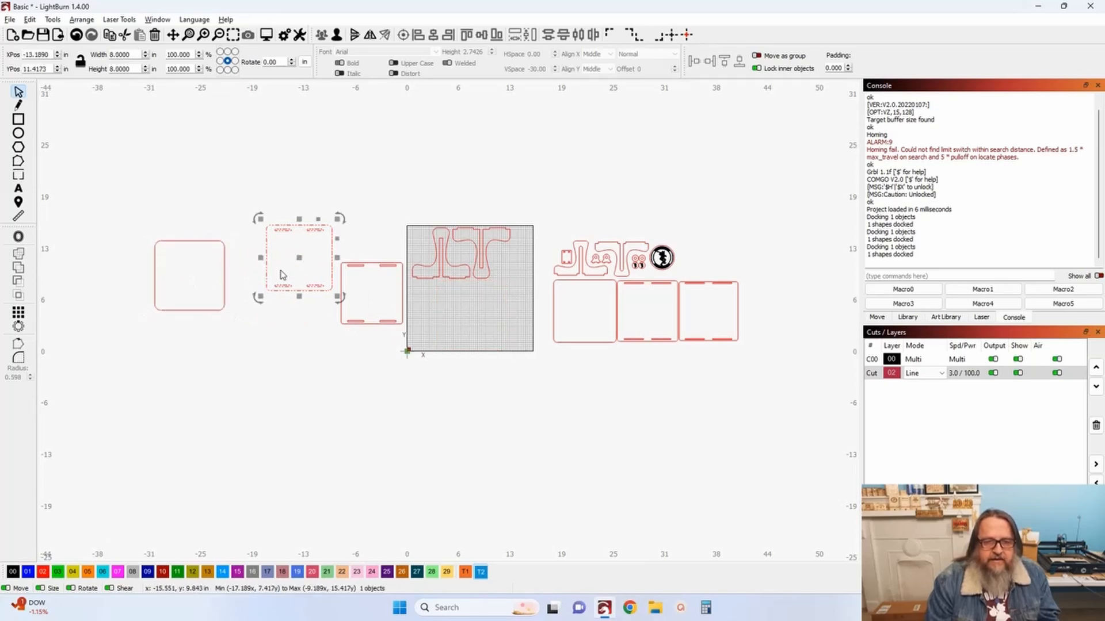
pyautogui.moveTo(296, 257); pyautogui.dragTo(267, 279)
pyautogui.click(340, 293)
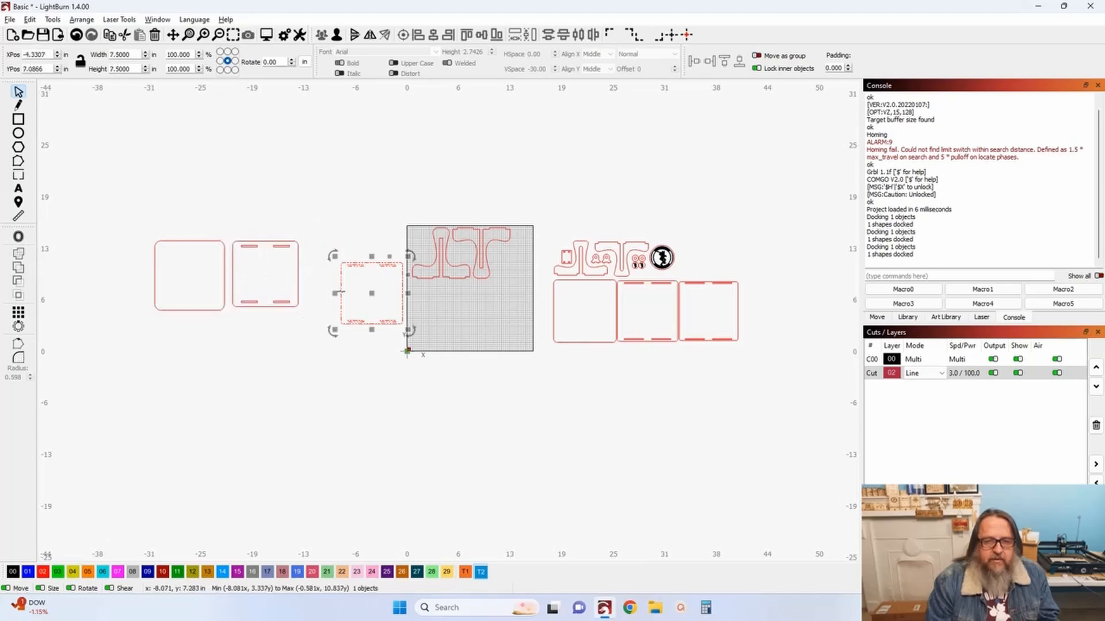
# Move the 7.5-inch slotted panel to the outer side of the work area, beside the other slotted panel
pyautogui.moveTo(373, 296); pyautogui.dragTo(331, 278)
pyautogui.click(413, 281)
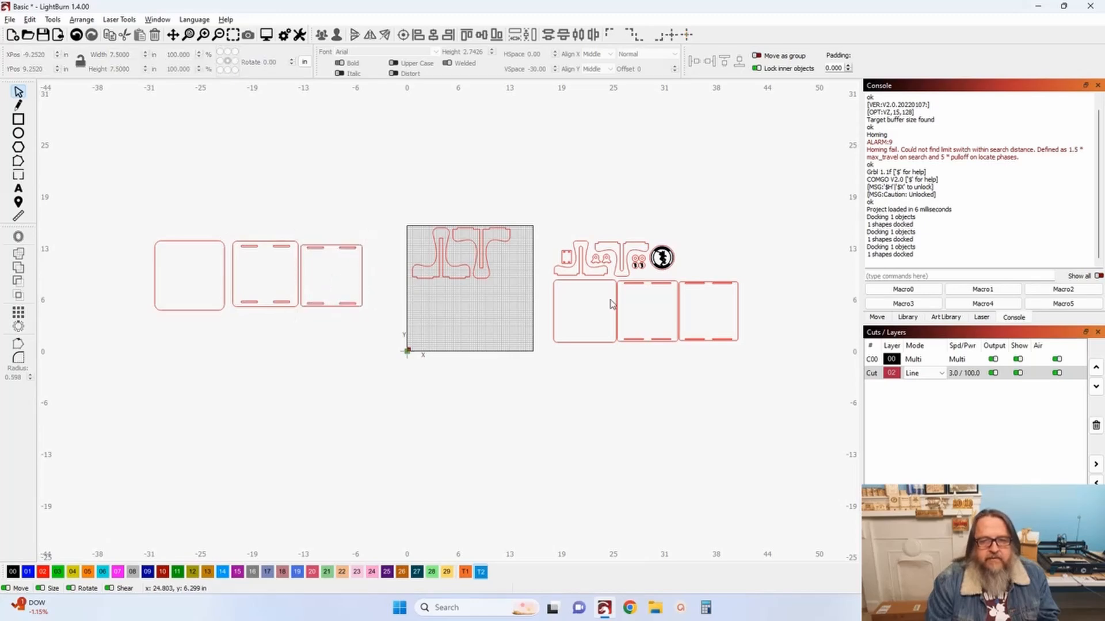
# Check the size of the round Hobo With Wood logo disc among the finished parts
pyautogui.scroll(5, 611, 304)
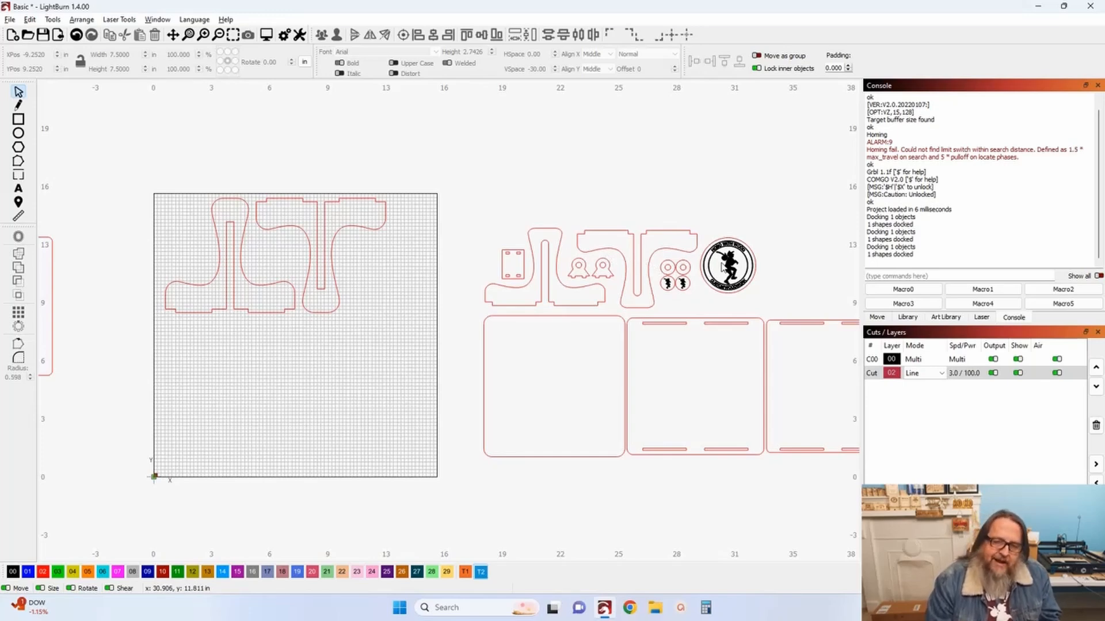
pyautogui.click(730, 243)
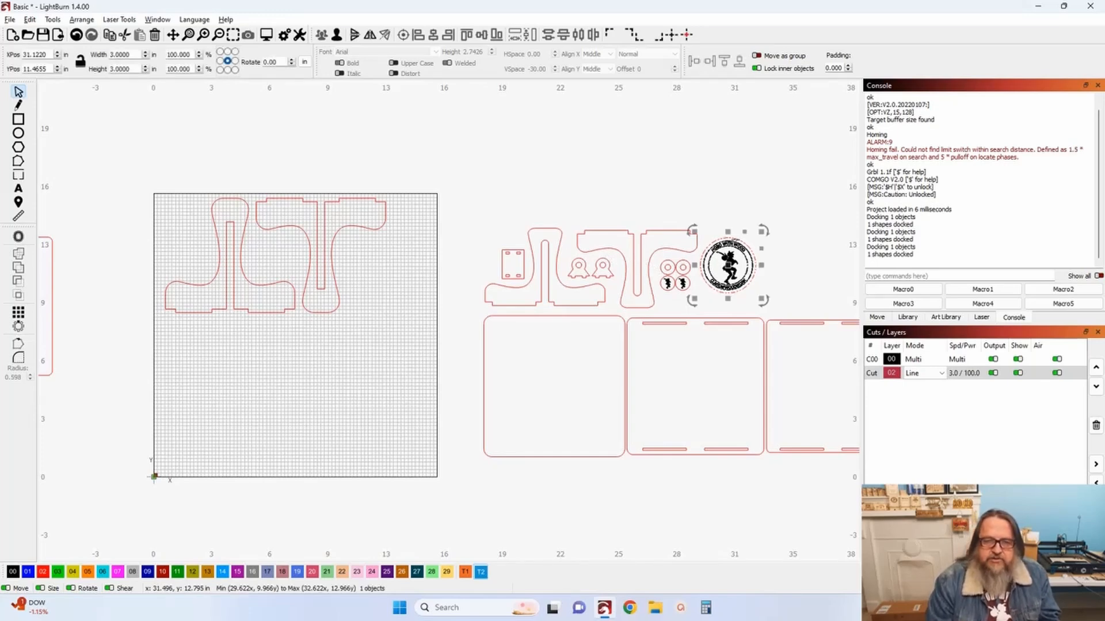
pyautogui.click(712, 184)
pyautogui.moveTo(472, 272); pyautogui.dragTo(765, 306)
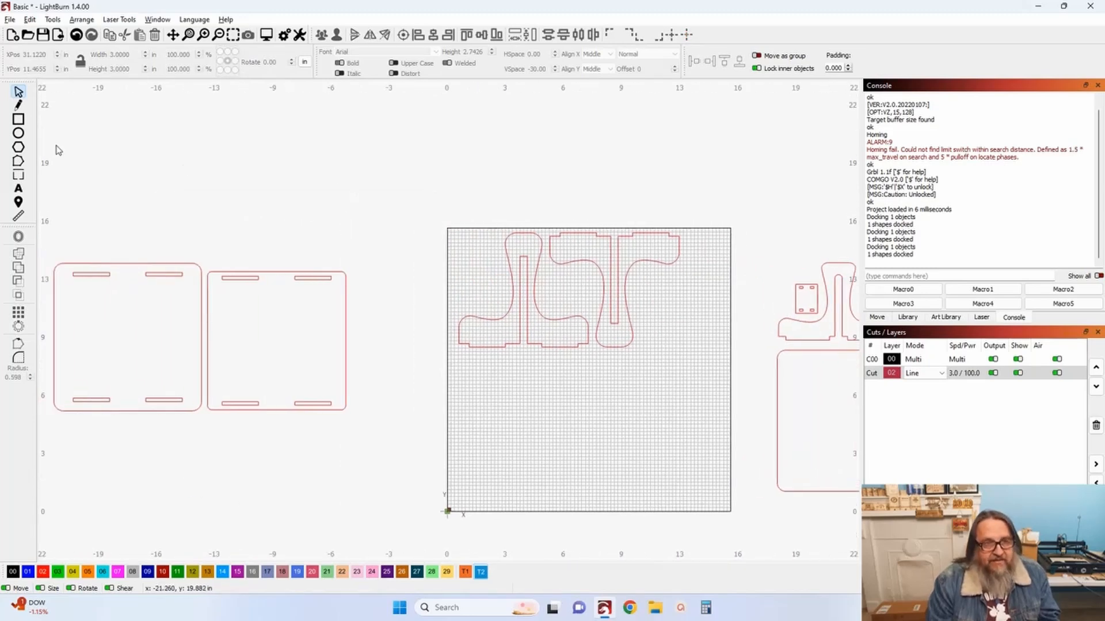
# Draw a circle about 3.35 in across in the empty space above the slotted panels
pyautogui.click(19, 134)
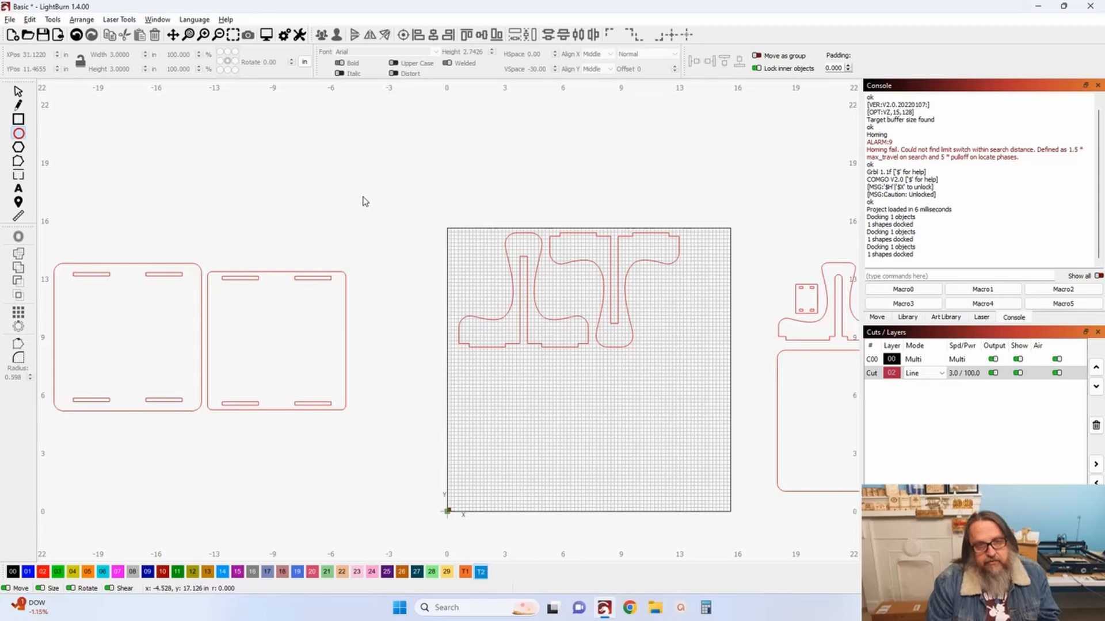
pyautogui.moveTo(335, 182); pyautogui.dragTo(384, 249)
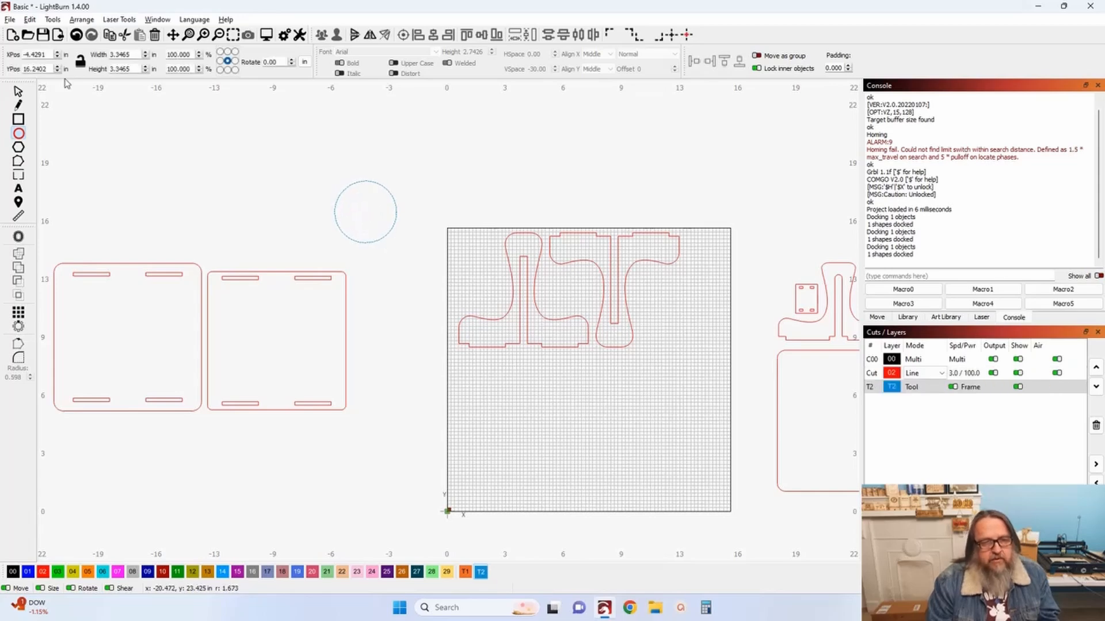
pyautogui.click(18, 92)
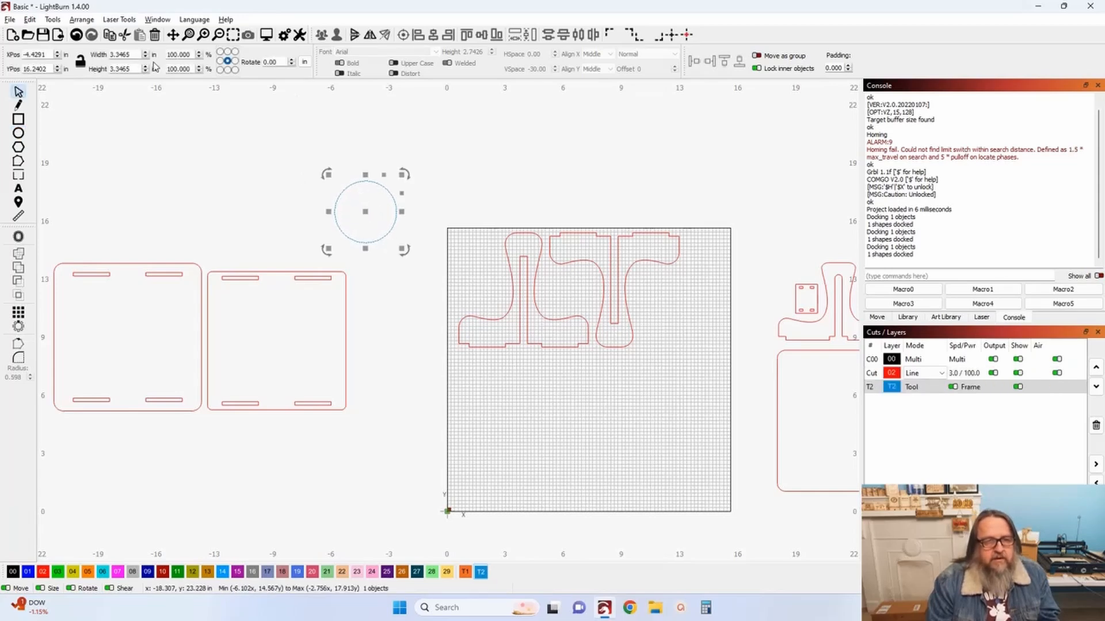
# Set the new circle's width to 3.0 in
pyautogui.doubleClick(133, 55)
pyautogui.write('3.0')
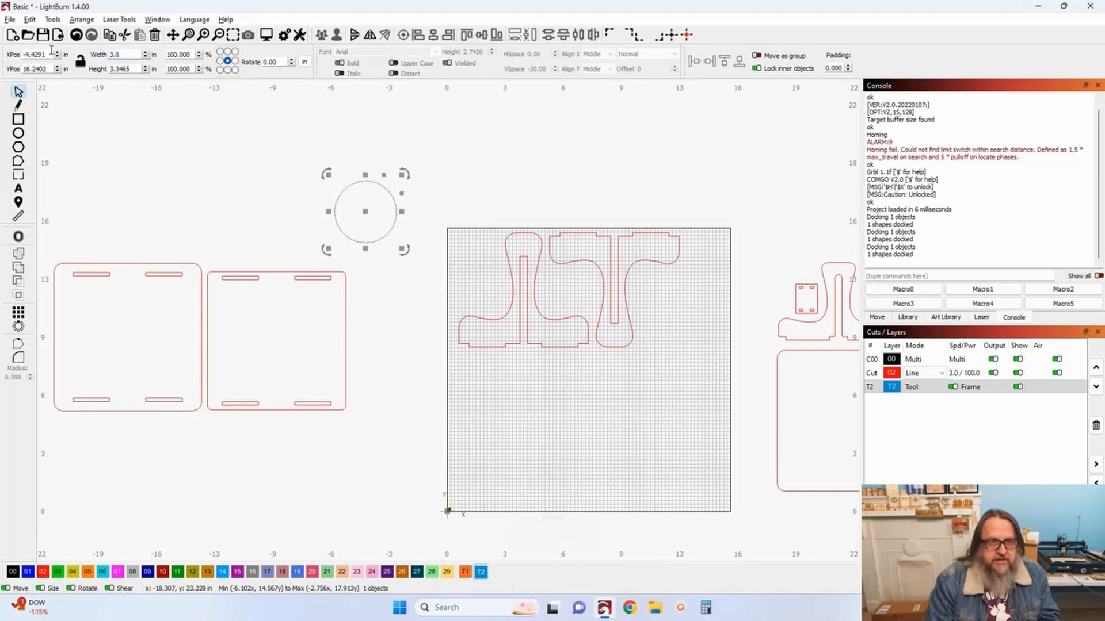
pyautogui.press('capslock')
pyautogui.press('BackSpace')
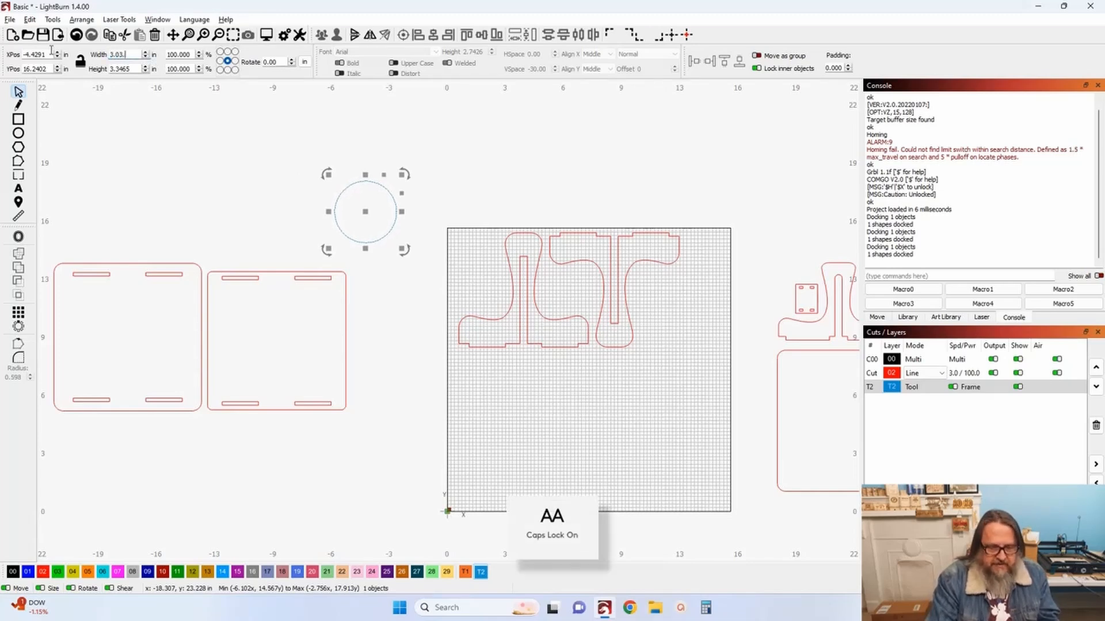
pyautogui.write('0')
pyautogui.press('Tab')
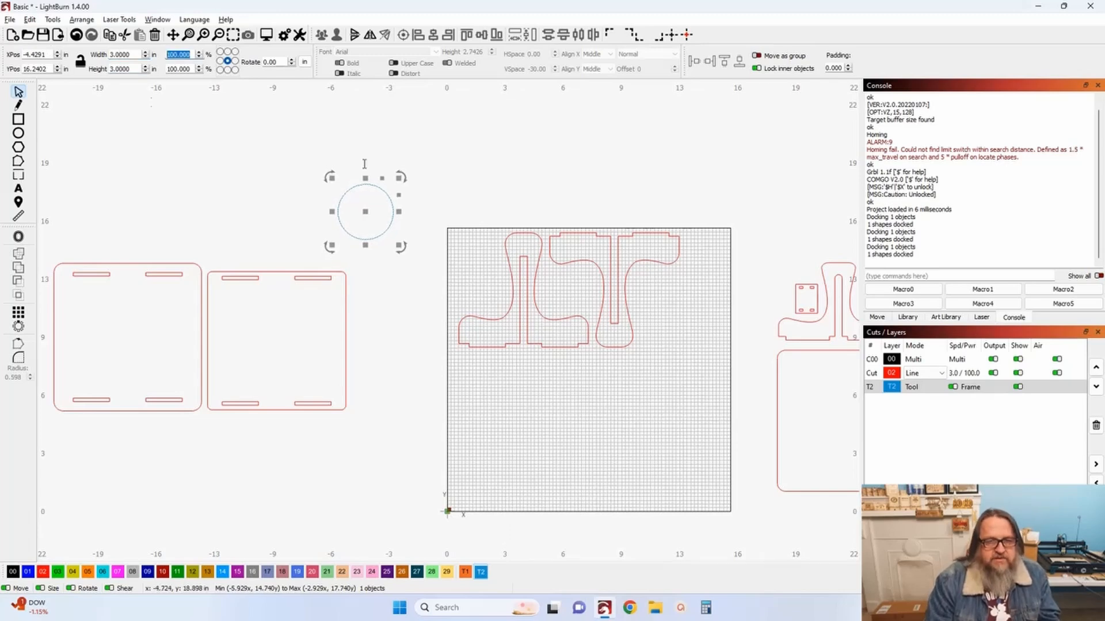
# Assign the 3-inch circle to cut layer 02 and place it just above the middle panel
pyautogui.click(43, 571)
pyautogui.moveTo(365, 214); pyautogui.dragTo(156, 223)
# Check the size of the small round figure emblem among the finished parts
pyautogui.scroll(-5, 265, 281)
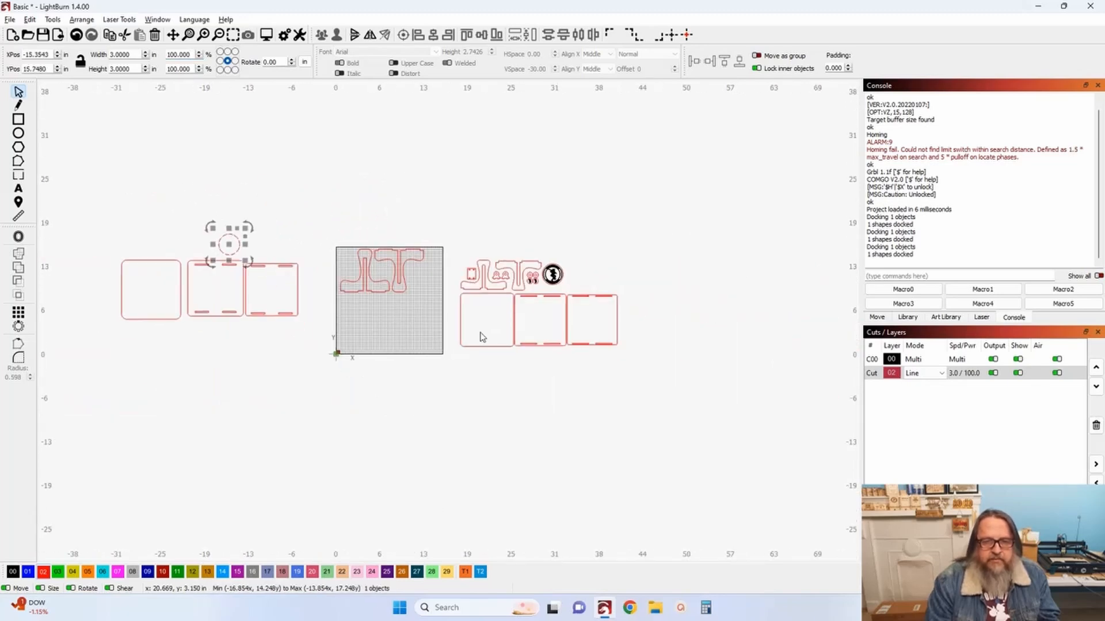
pyautogui.scroll(5, 482, 338)
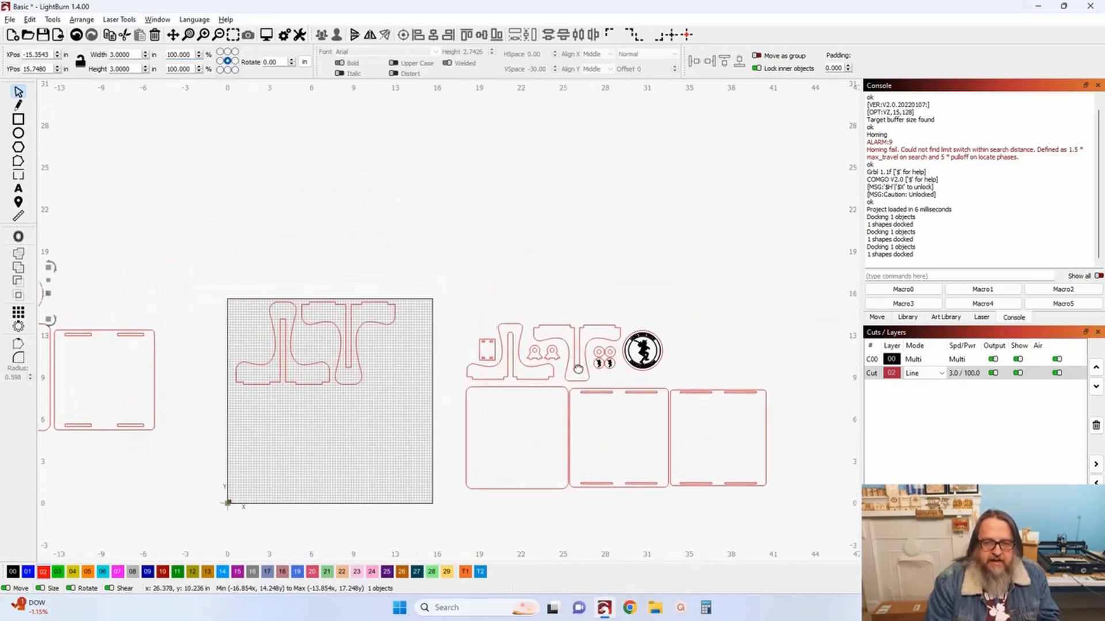
pyautogui.scroll(6, 555, 348)
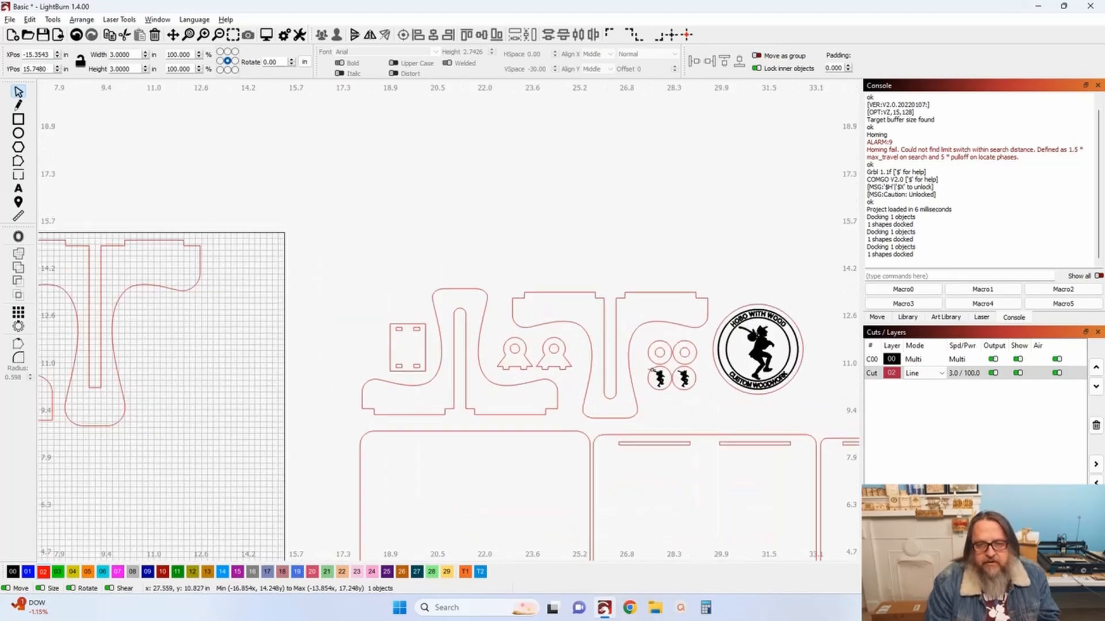
pyautogui.click(648, 381)
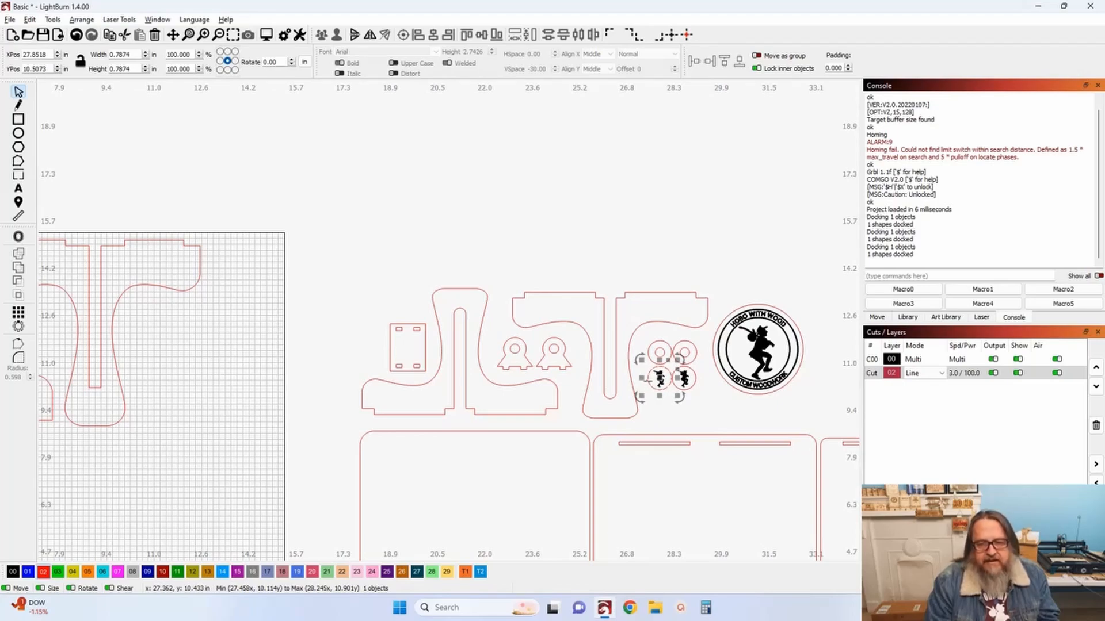
pyautogui.scroll(-4, 644, 380)
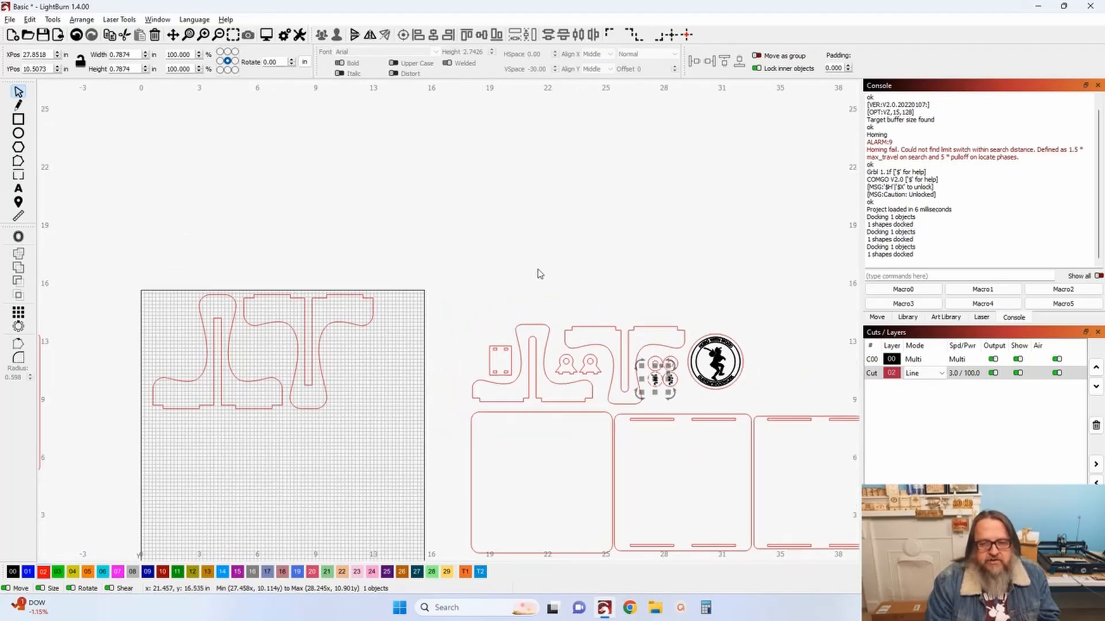
pyautogui.moveTo(305, 220); pyautogui.dragTo(433, 251)
pyautogui.click(406, 220)
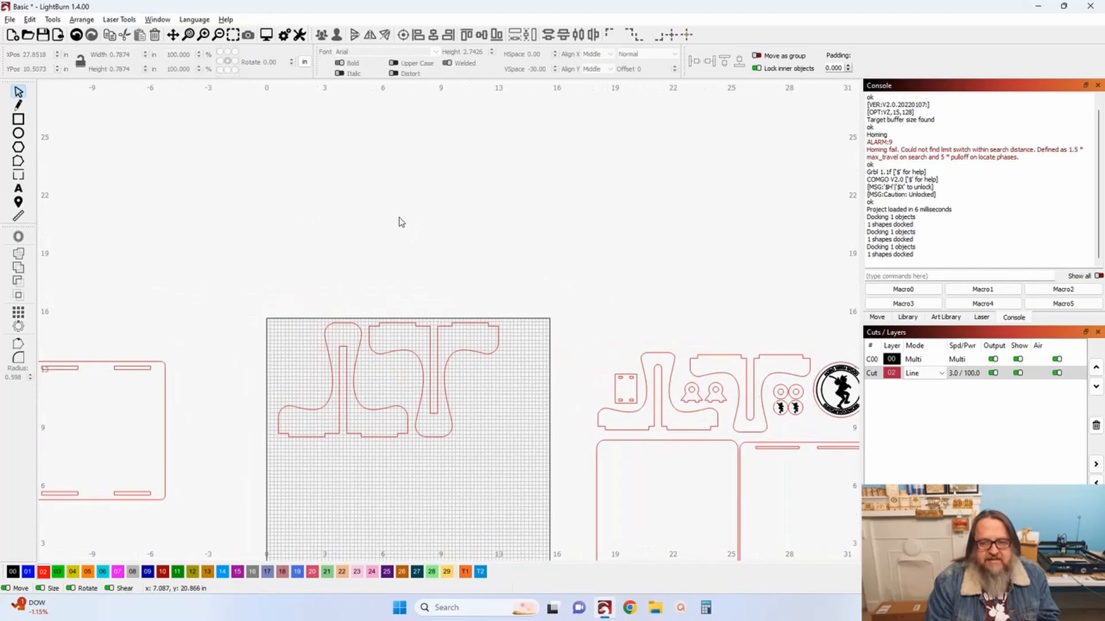
# Draw a small circle about 0.79 in across, above the slotted panels and beside the 3-inch circle
pyautogui.moveTo(259, 212); pyautogui.dragTo(486, 297)
pyautogui.click(18, 134)
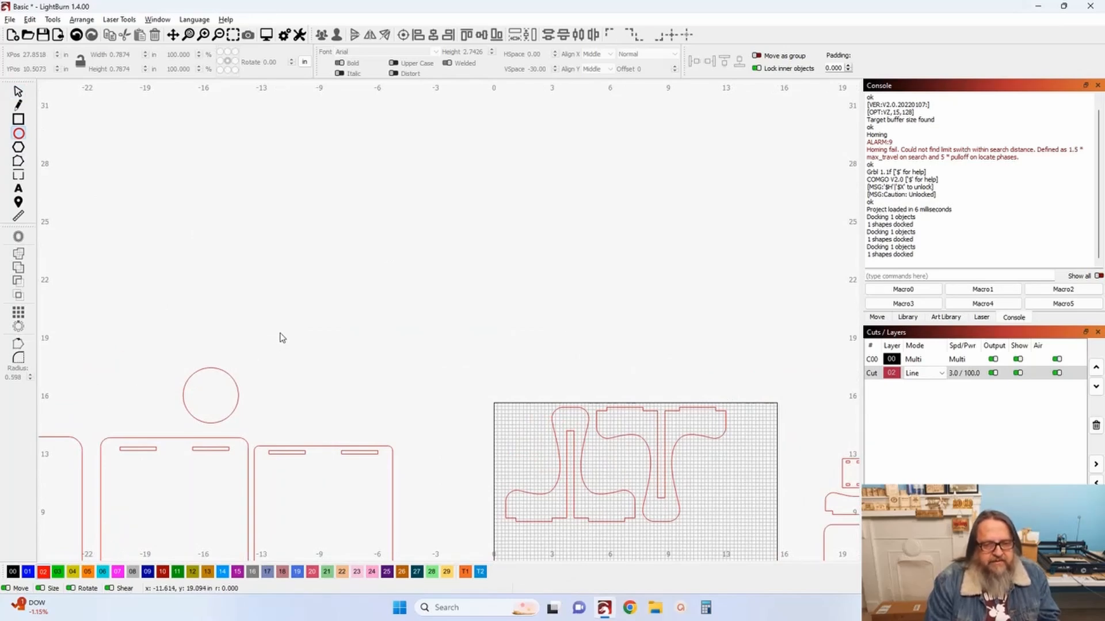
pyautogui.moveTo(287, 335); pyautogui.dragTo(305, 355)
pyautogui.click(17, 91)
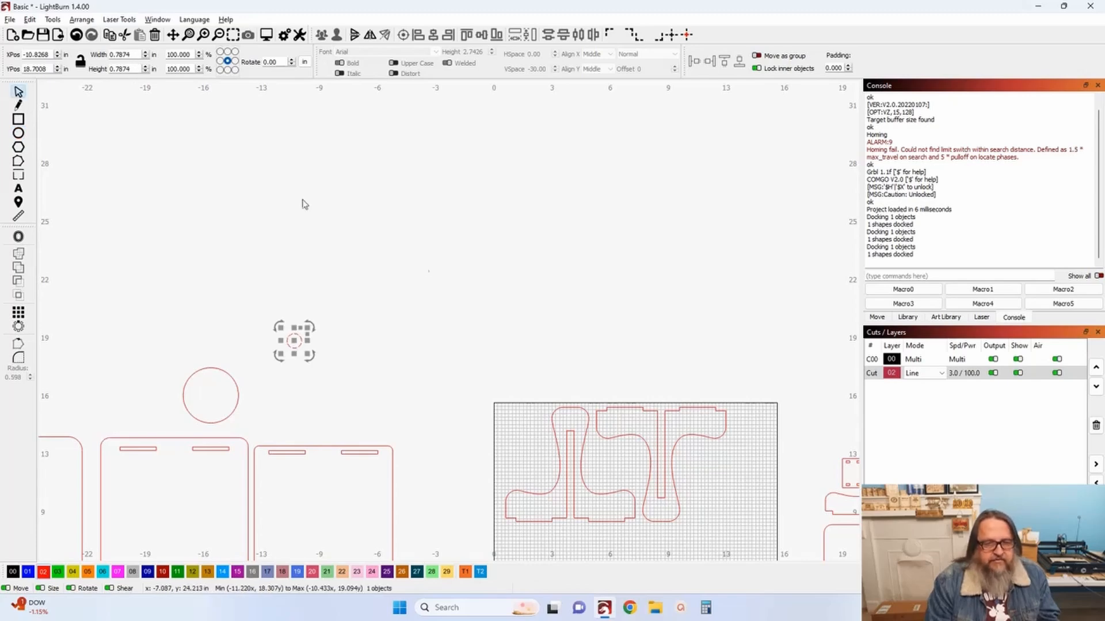
# Lock the proportions and set the small circle's width to 0.3 in
pyautogui.scroll(3, 411, 340)
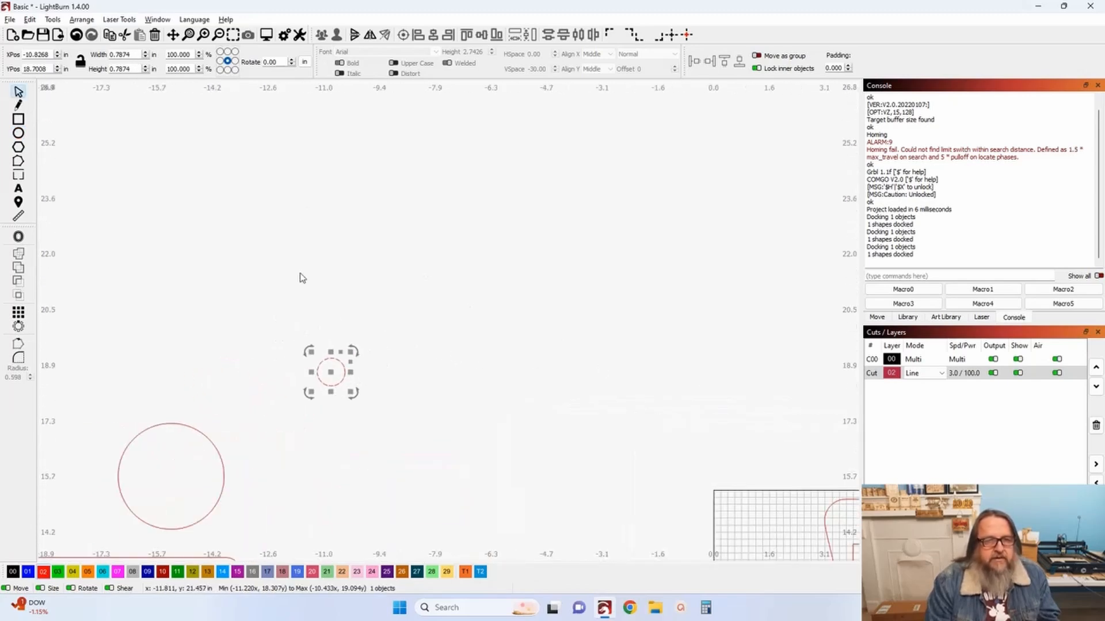
pyautogui.moveTo(133, 56); pyautogui.dragTo(53, 51)
pyautogui.write('.')
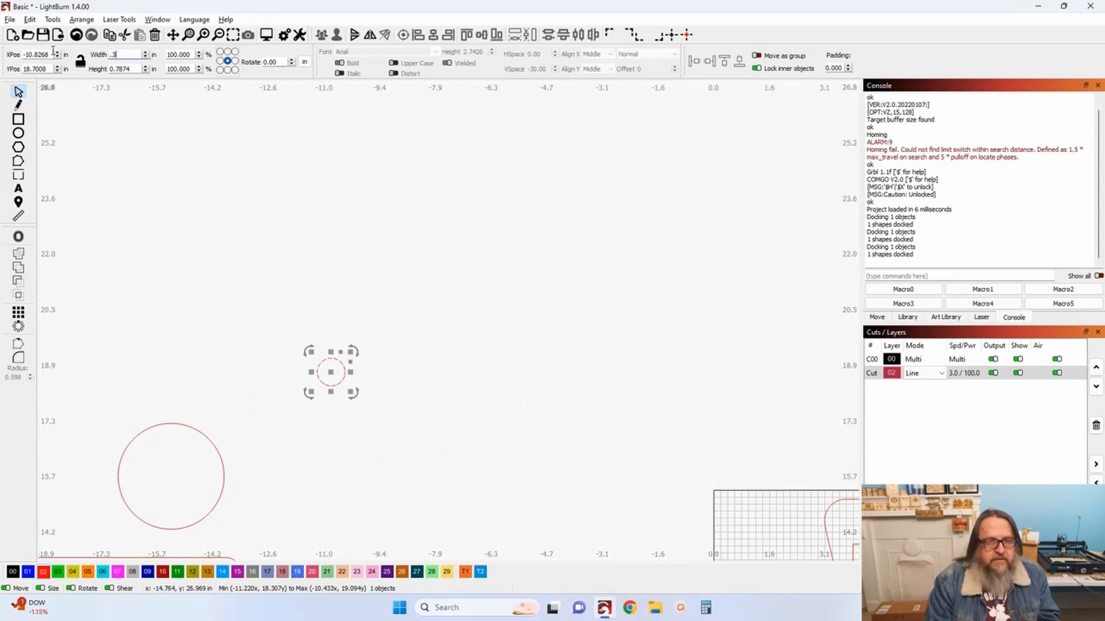
pyautogui.write('3')
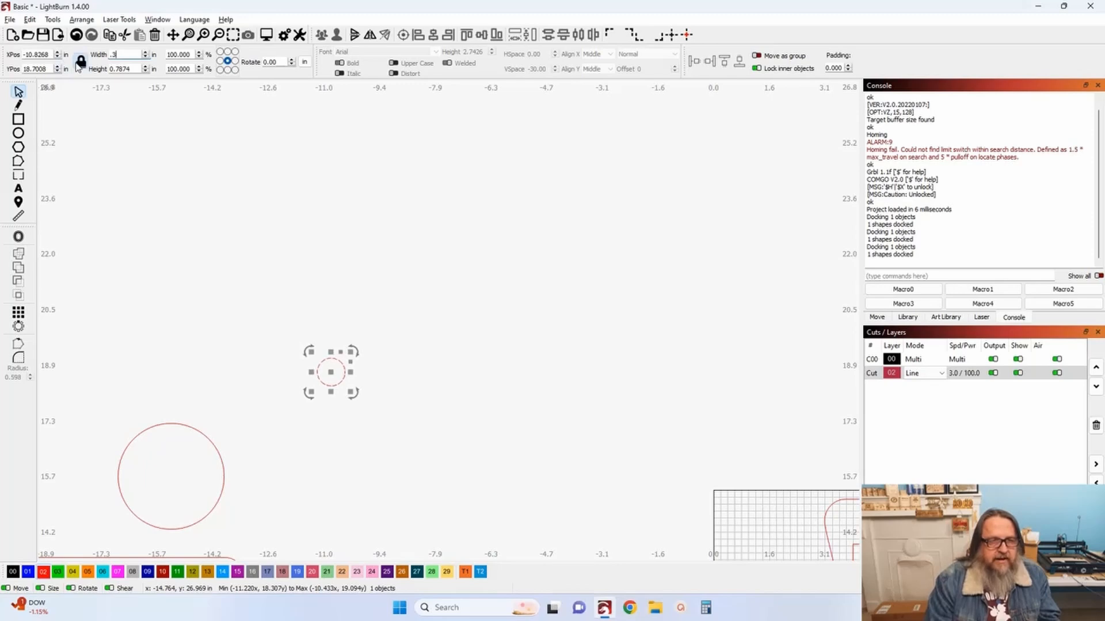
pyautogui.press('Tab')
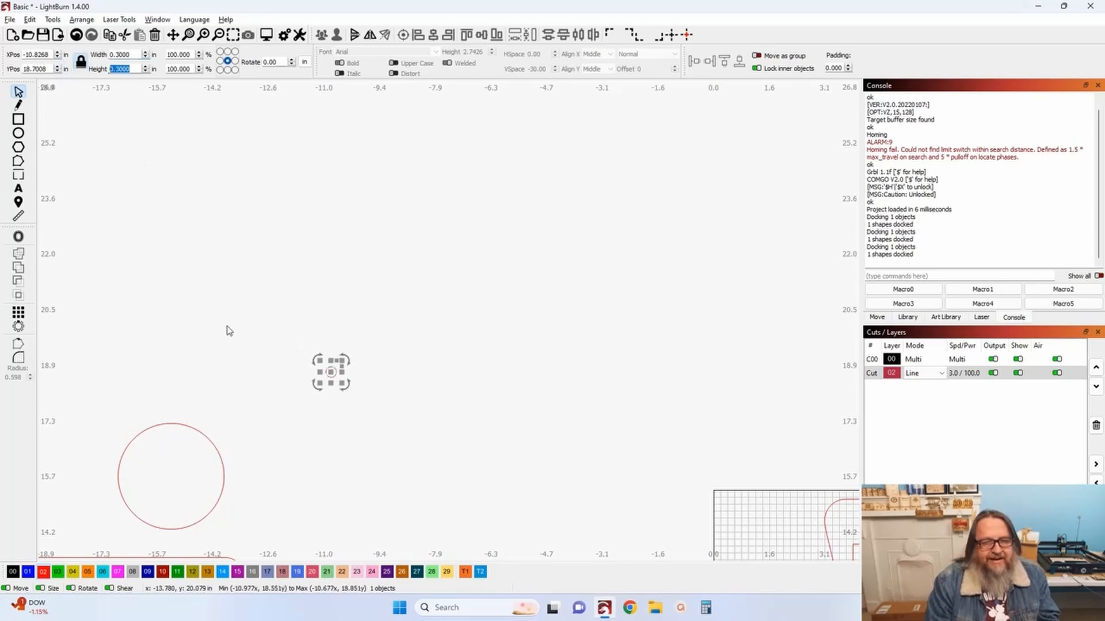
# Offset the 0.3-inch circle outward by 0.25 in with the Corner style, keeping the original
pyautogui.scroll(3, 256, 322)
pyautogui.scroll(1, 314, 352)
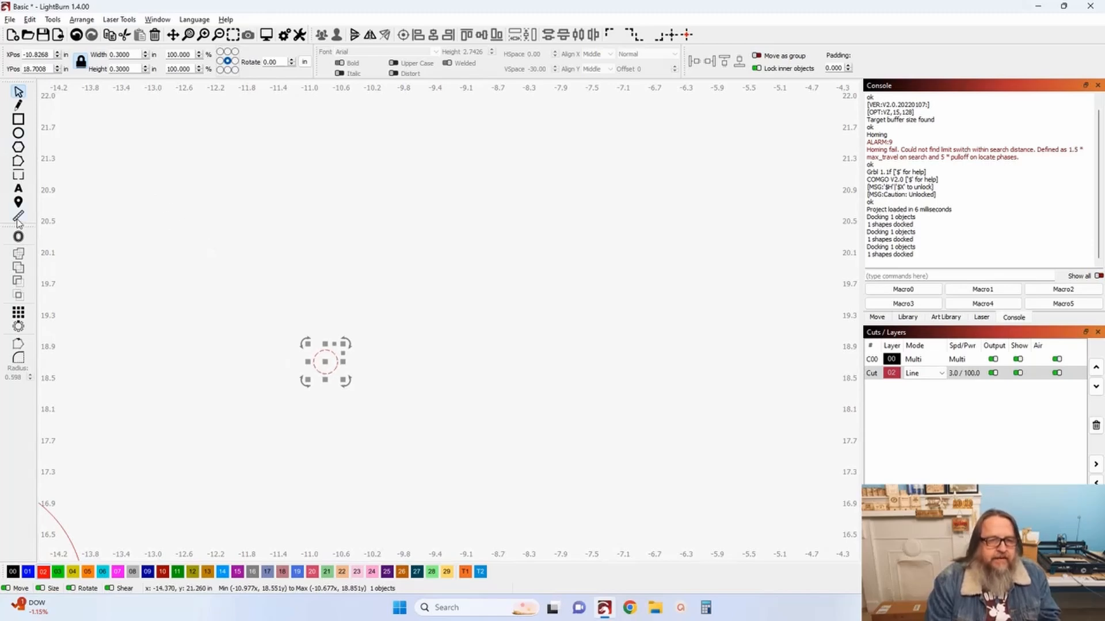
pyautogui.click(19, 243)
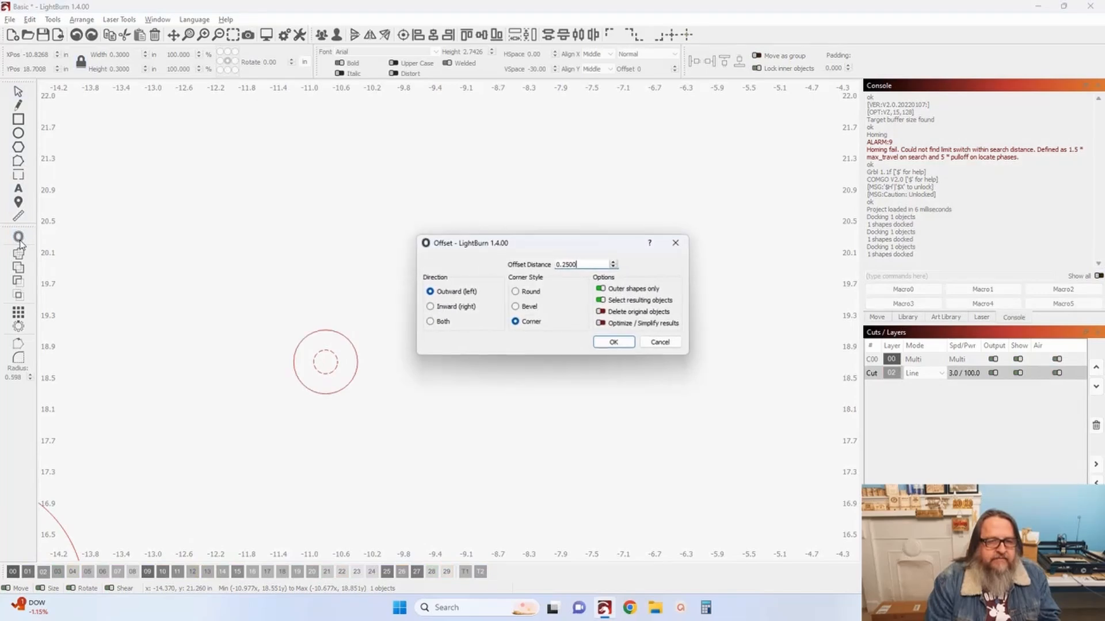
pyautogui.click(613, 343)
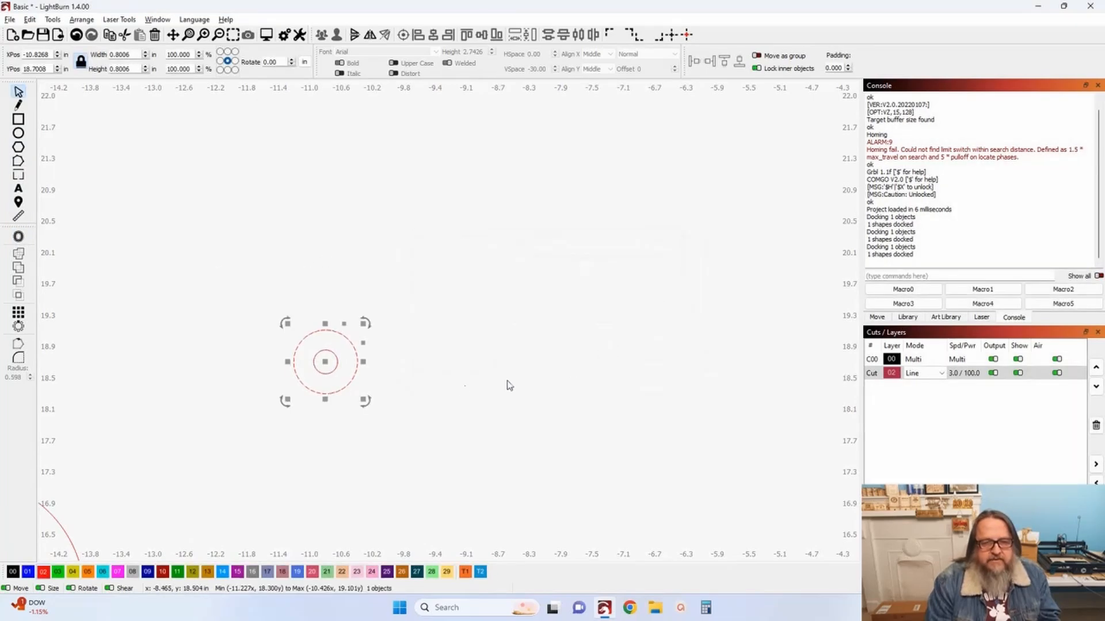
# Group the small circle and its offset outline as one ring
pyautogui.click(452, 399)
pyautogui.moveTo(359, 414); pyautogui.dragTo(316, 345)
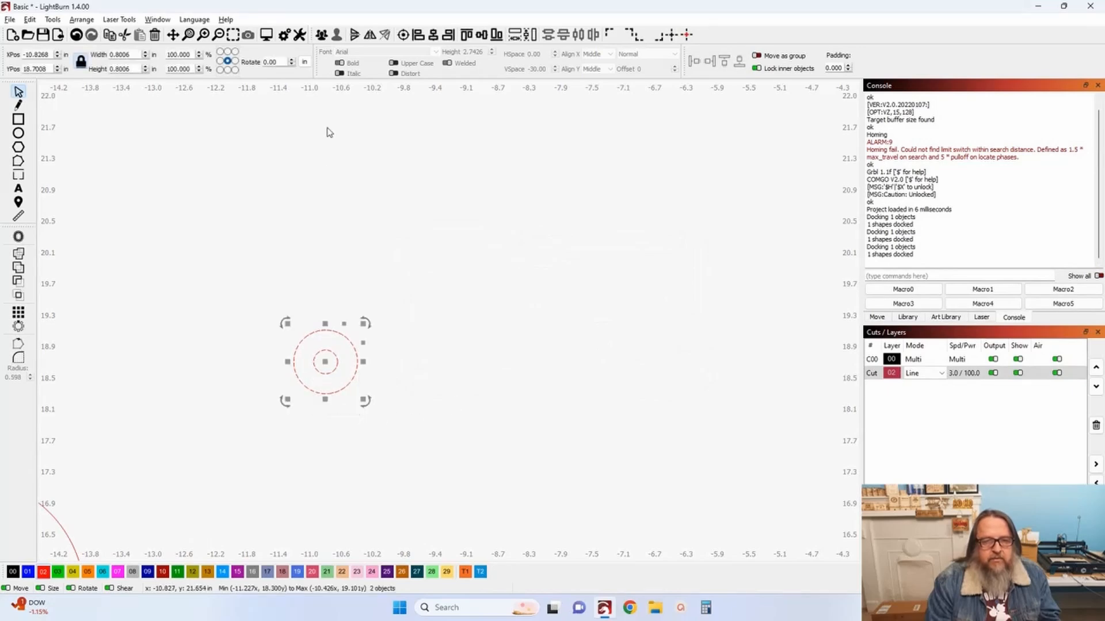
pyautogui.click(320, 36)
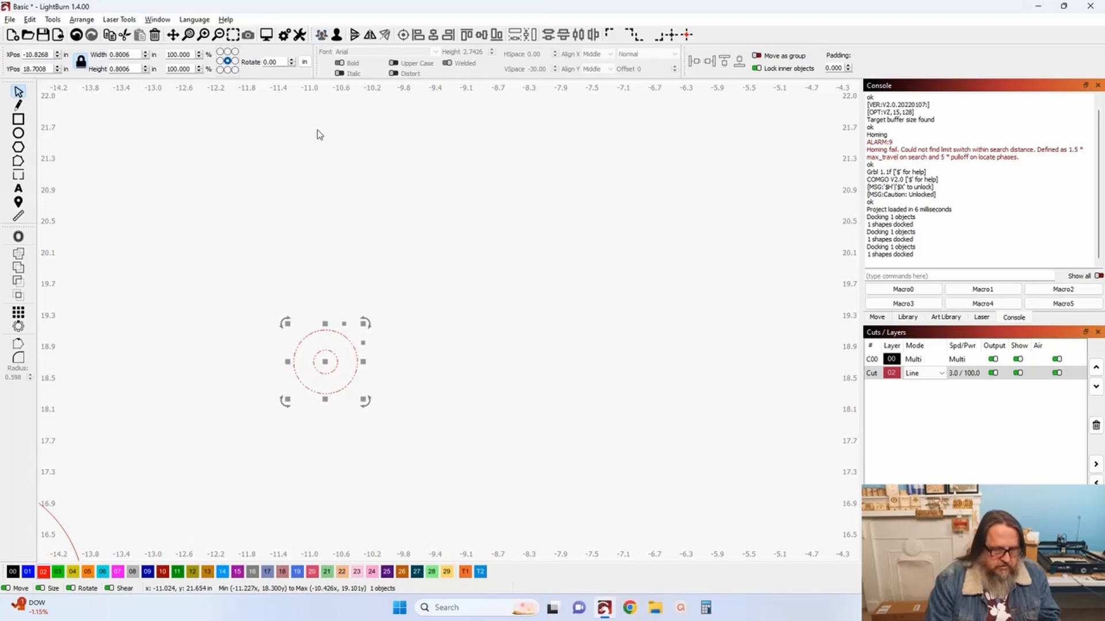
# Duplicate the grouped ring and move the copy right until it sits just beside the original
pyautogui.hotkey('ctrl', 'd')
pyautogui.hotkey('ctrl', 'Right')
pyautogui.hotkey('ctrl', 'Right')
pyautogui.hotkey('ctrl', 'Right')
pyautogui.hotkey('ctrl', 'Right')
pyautogui.hotkey('ctrl', 'Right')
pyautogui.hotkey('ctrl', 'Right')
pyautogui.hotkey('ctrl', 'Right')
pyautogui.hotkey('ctrl', 'Right')
pyautogui.hotkey('ctrl', 'Right')
pyautogui.hotkey('ctrl', 'Right')
pyautogui.hotkey('ctrl', 'Right')
pyautogui.hotkey('ctrl', 'Right')
pyautogui.hotkey('ctrl', 'Right')
pyautogui.hotkey('ctrl', 'Right')
pyautogui.hotkey('ctrl', 'Right')
pyautogui.hotkey('ctrl', 'Right')
pyautogui.hotkey('ctrl', 'Right')
pyautogui.hotkey('ctrl', 'Right')
pyautogui.hotkey('ctrl', 'Right')
pyautogui.hotkey('ctrl', 'Right')
pyautogui.hotkey('ctrl', 'Right')
pyautogui.hotkey('ctrl', 'Right')
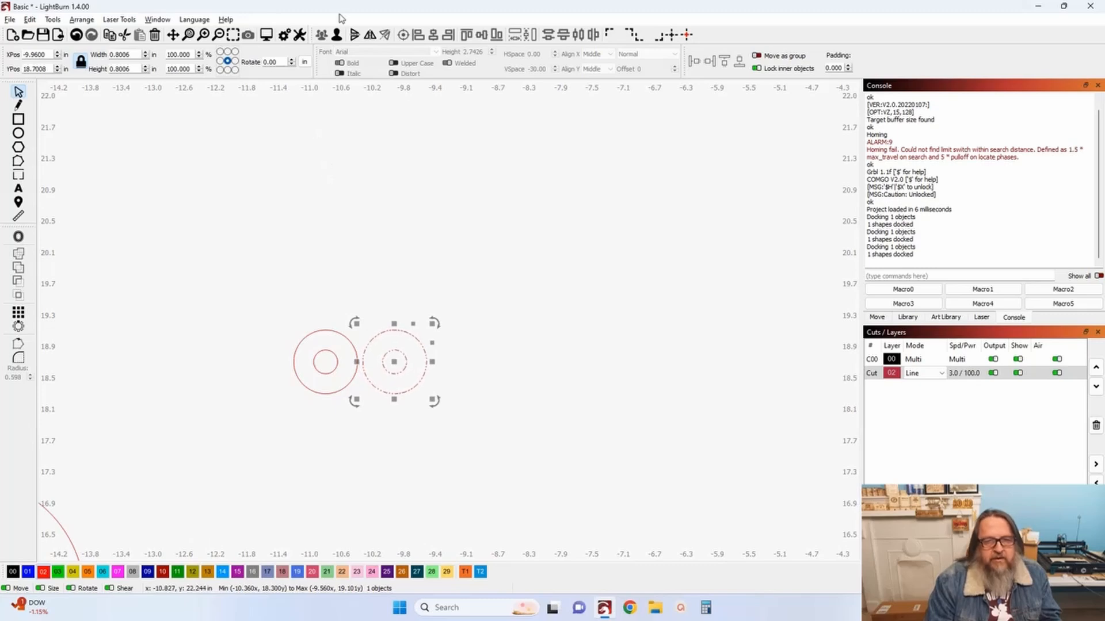
# Ungroup the copied ring, duplicate its outer circle and move the duplicate down below the ring
pyautogui.click(336, 35)
pyautogui.press('Escape')
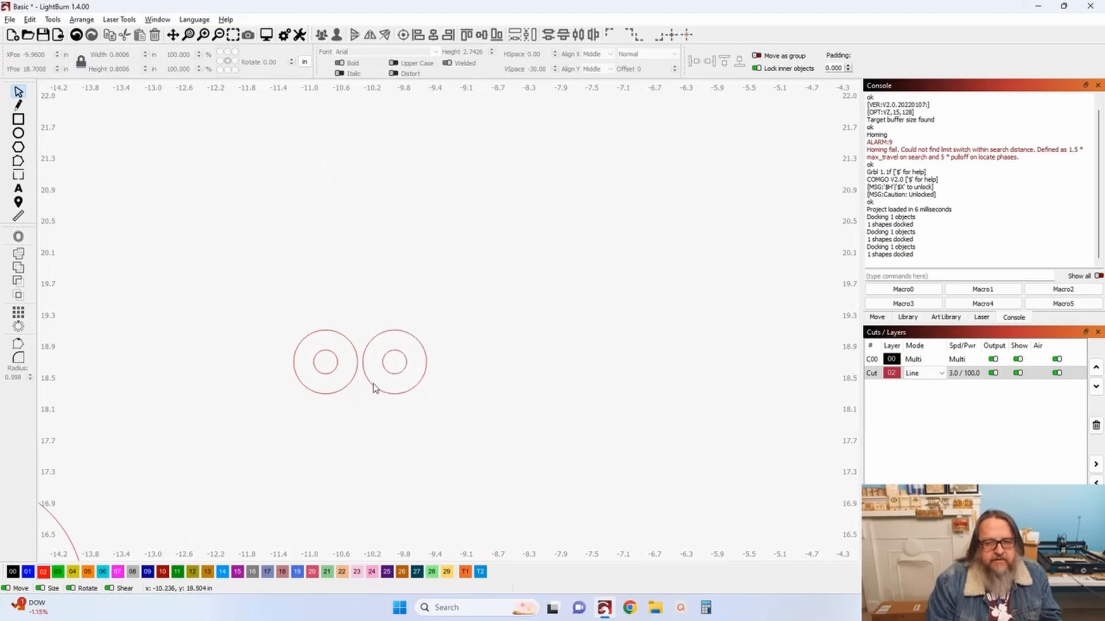
pyautogui.click(373, 383)
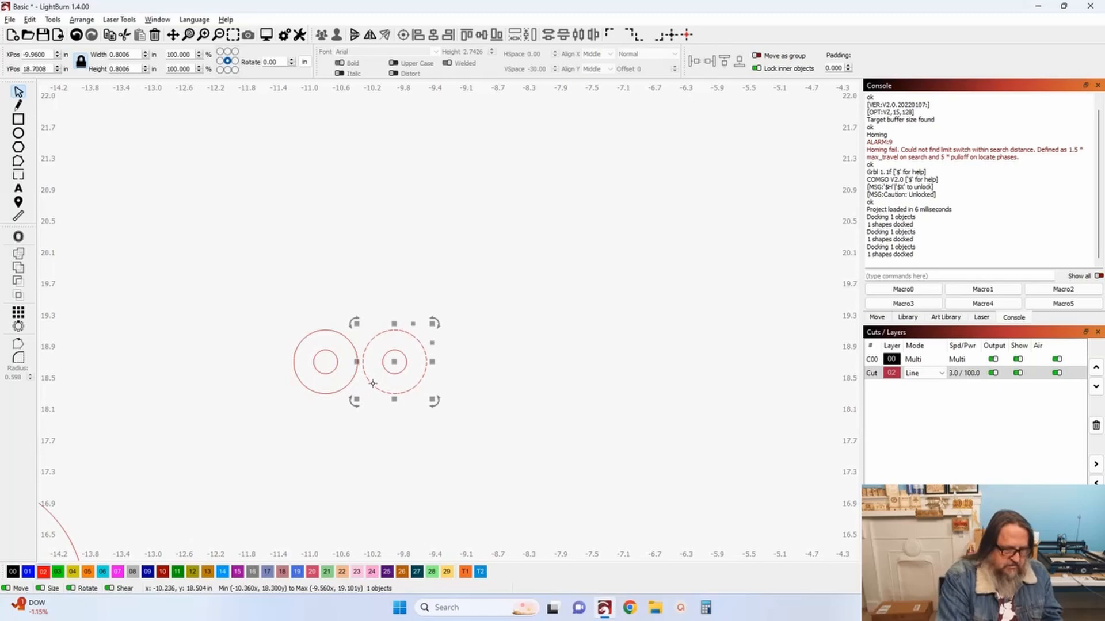
pyautogui.press('Down')
pyautogui.press('Down')
pyautogui.press('Down')
pyautogui.press('Down')
pyautogui.press('Down')
pyautogui.press('Down')
pyautogui.press('Down')
pyautogui.press('Down')
pyautogui.press('Down')
pyautogui.press('Down')
pyautogui.press('Down')
pyautogui.press('Down')
pyautogui.press('Down')
pyautogui.press('Down')
pyautogui.press('Down')
pyautogui.press('Down')
pyautogui.press('Down')
pyautogui.press('Down')
pyautogui.press('Down')
pyautogui.press('Down')
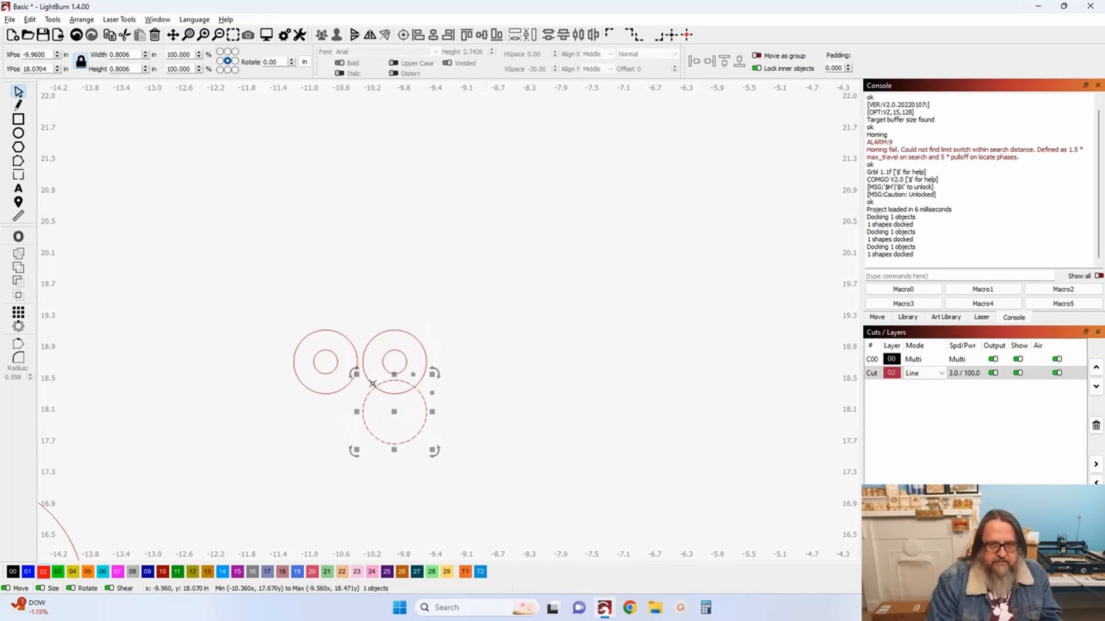
# Duplicate the plain outer circle and move the copy left, below the first ring
pyautogui.hotkey('ctrl', 'd')
pyautogui.press('Left')
pyautogui.press('Left')
pyautogui.press('Left')
pyautogui.press('Left')
pyautogui.press('Left')
pyautogui.press('Left')
pyautogui.press('Left')
pyautogui.press('Left')
pyautogui.press('Left')
pyautogui.press('Left')
pyautogui.press('Left')
pyautogui.press('Left')
pyautogui.press('Left')
pyautogui.press('Left')
pyautogui.press('Left')
pyautogui.press('Left')
pyautogui.press('Left')
pyautogui.press('Left')
pyautogui.press('Left')
pyautogui.press('Left')
pyautogui.press('Left')
pyautogui.press('Left')
pyautogui.press('Left')
pyautogui.press('Left')
pyautogui.press('Left')
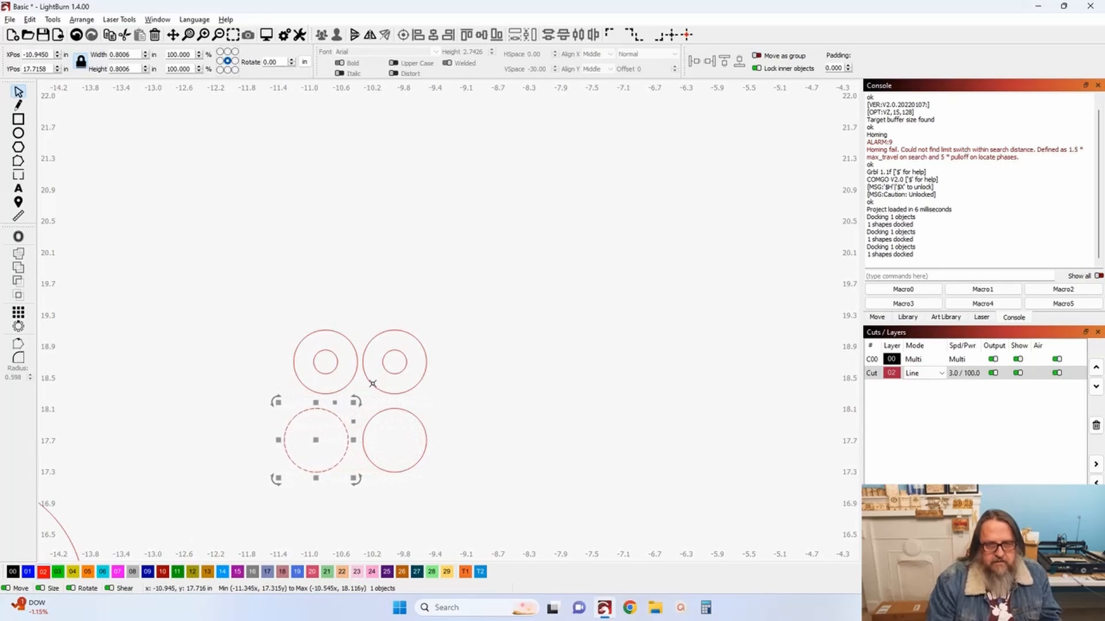
# Group the inner and outer circles of the second ring again
pyautogui.click(454, 385)
pyautogui.moveTo(394, 366); pyautogui.dragTo(393, 360)
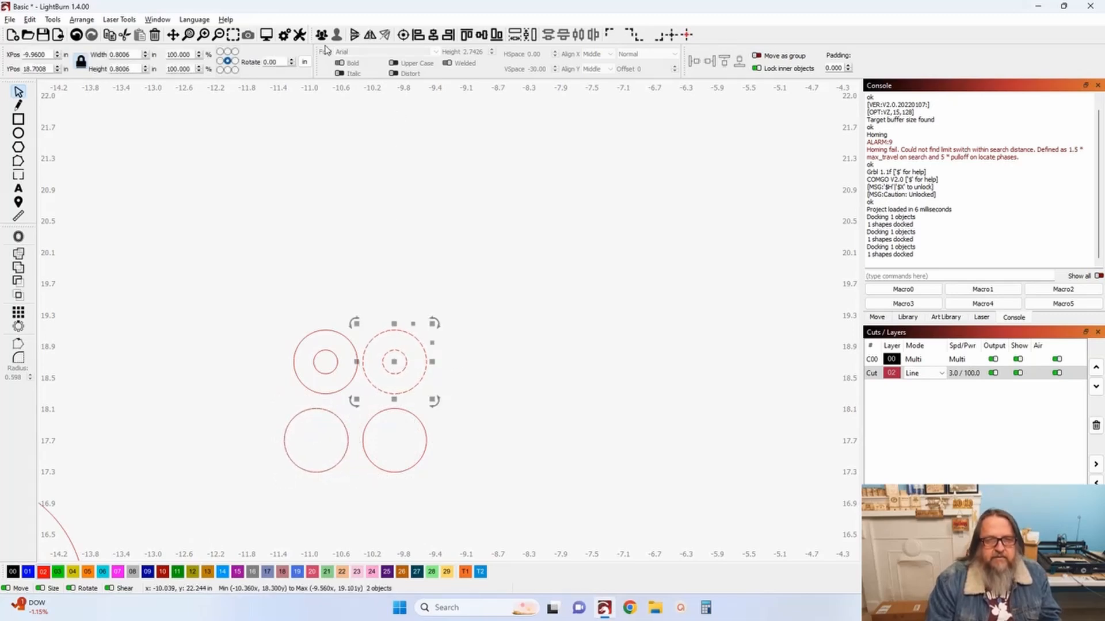
pyautogui.click(315, 182)
pyautogui.scroll(-3, 316, 183)
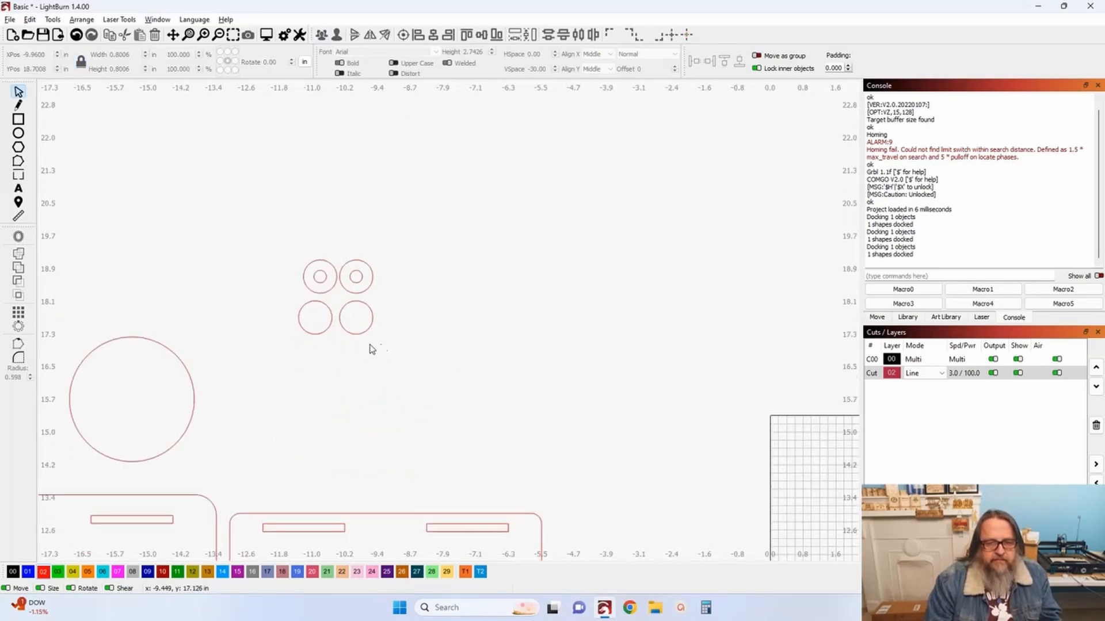
pyautogui.scroll(-4, 368, 352)
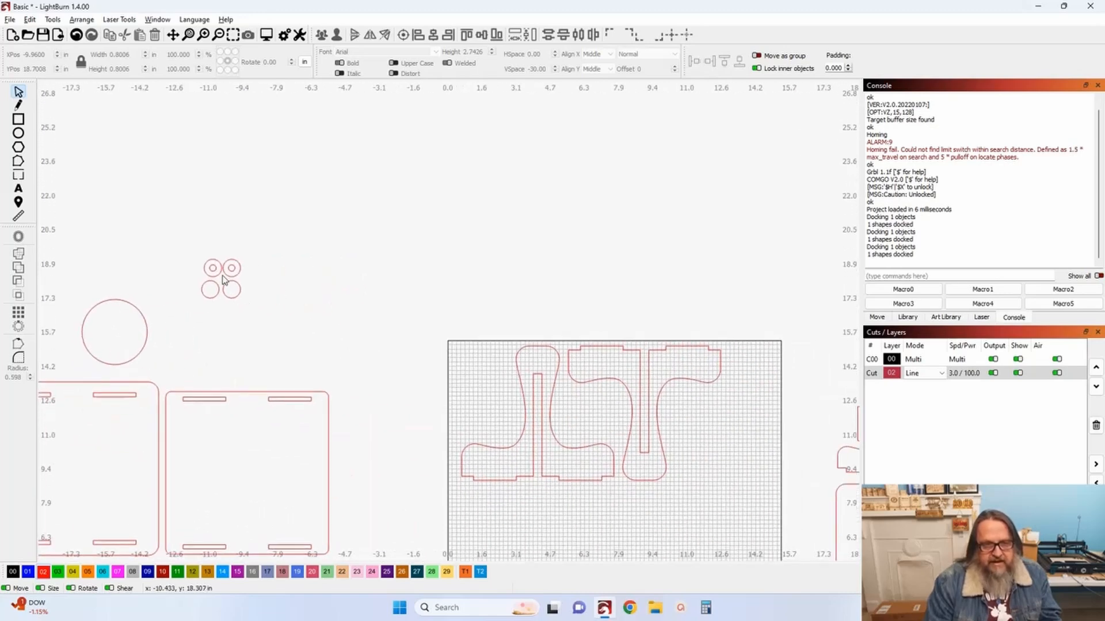
# Move the 3-inch logo disc up and right so it sits just beside the small rings and caps
pyautogui.scroll(-4, 344, 301)
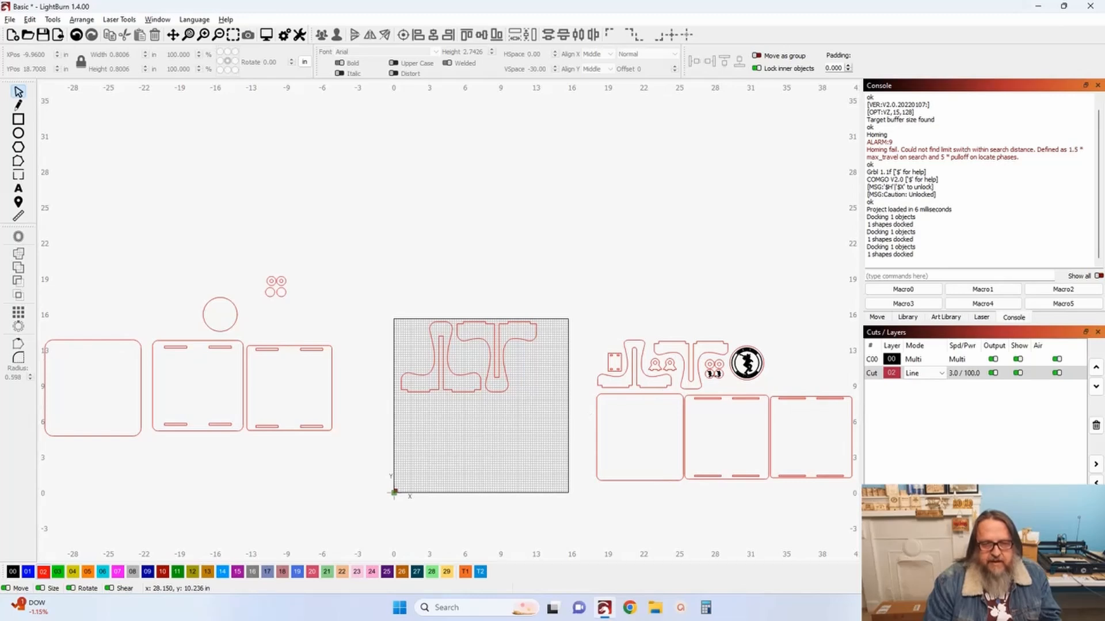
pyautogui.click(229, 332)
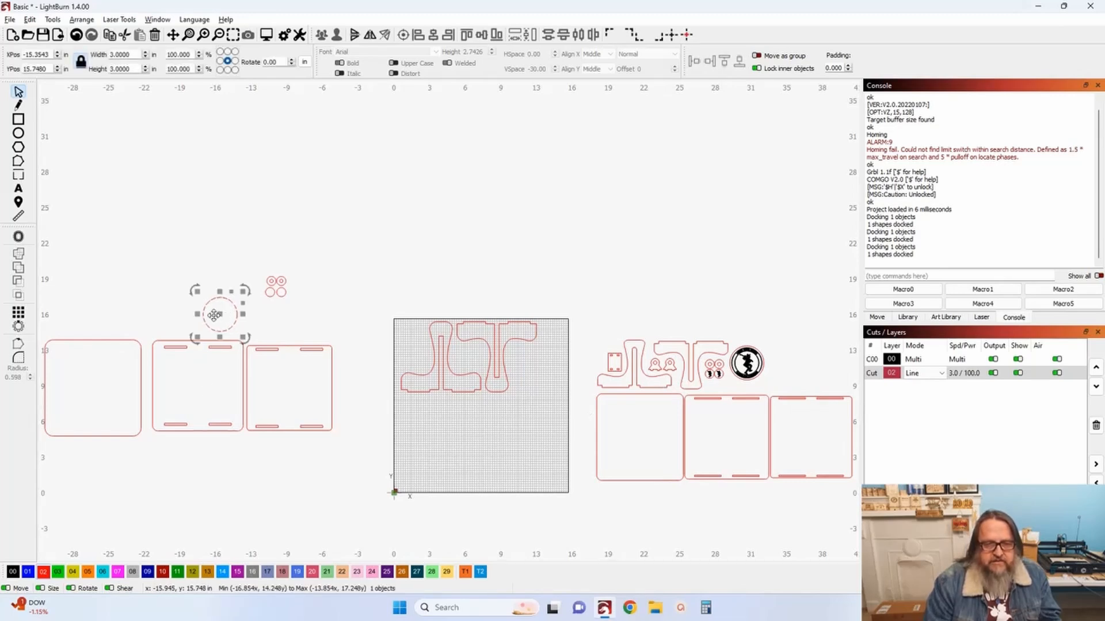
pyautogui.moveTo(218, 315); pyautogui.dragTo(245, 288)
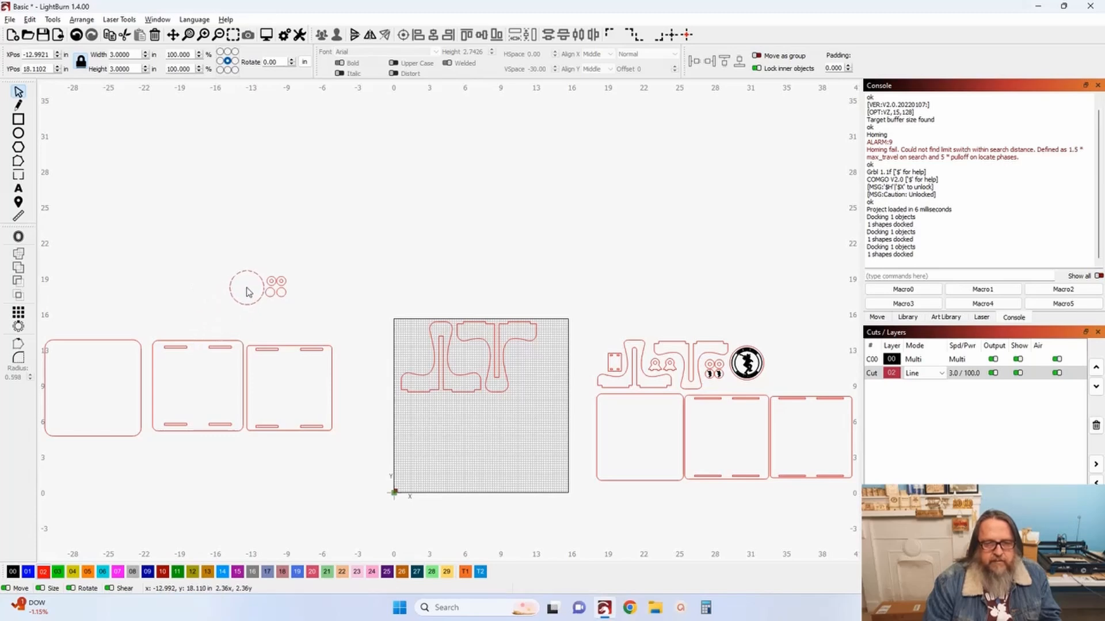
pyautogui.scroll(5, 247, 287)
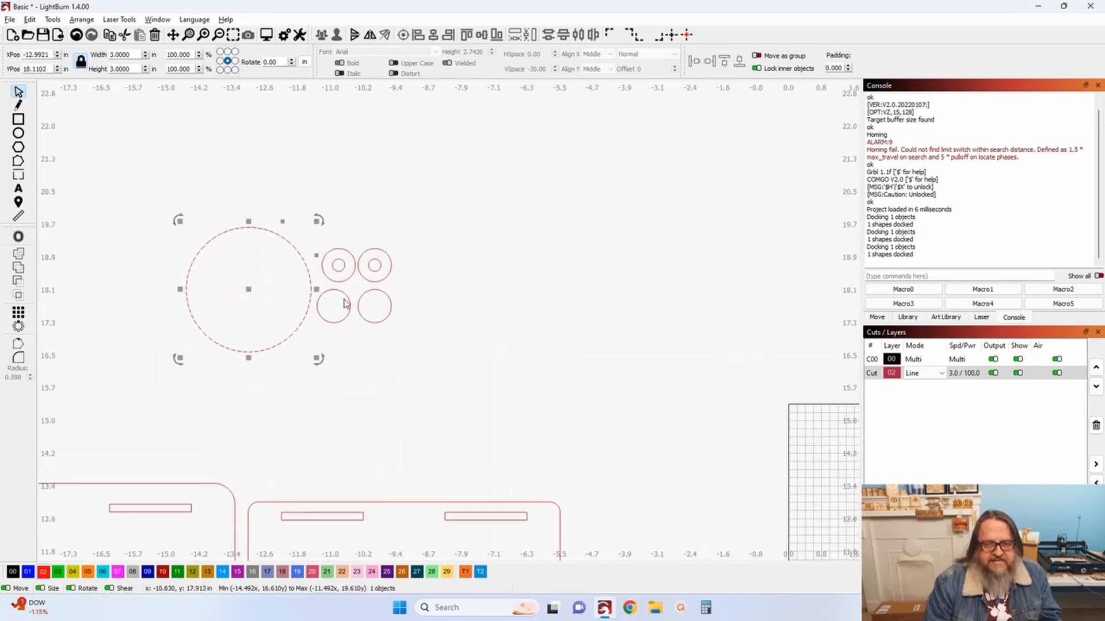
# Check the dimensions of the small reference plate with four slots
pyautogui.scroll(-5, 426, 337)
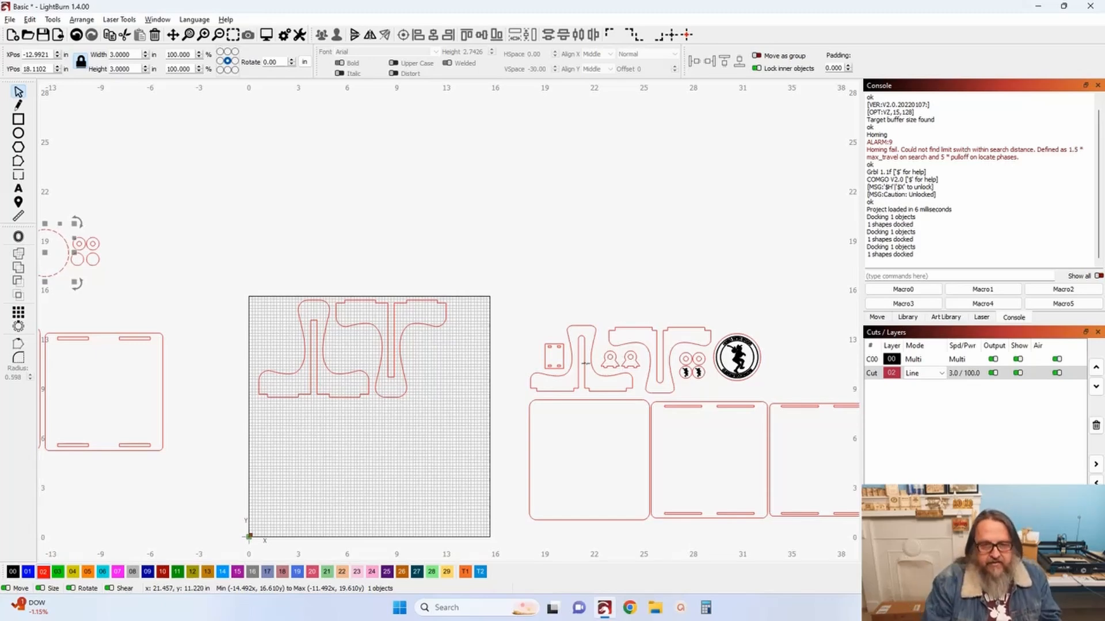
pyautogui.scroll(3, 585, 361)
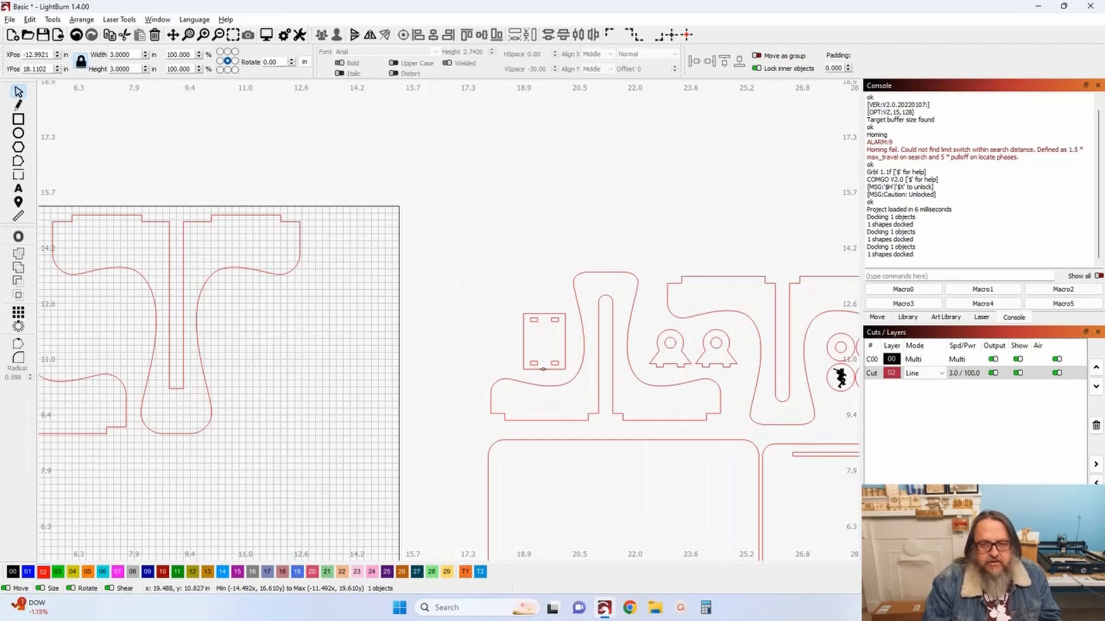
pyautogui.press('Escape')
pyautogui.click(543, 369)
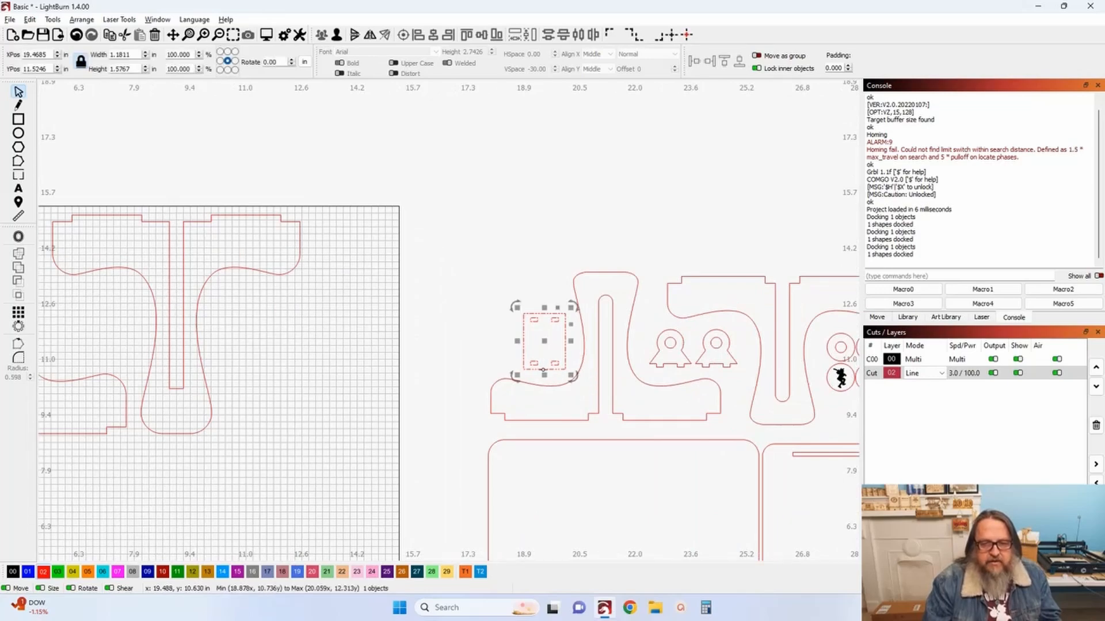
# Draw an upright rectangle about 1.38 in wide and 2.17 in high inside the 3-inch disc
pyautogui.moveTo(412, 308); pyautogui.dragTo(594, 330)
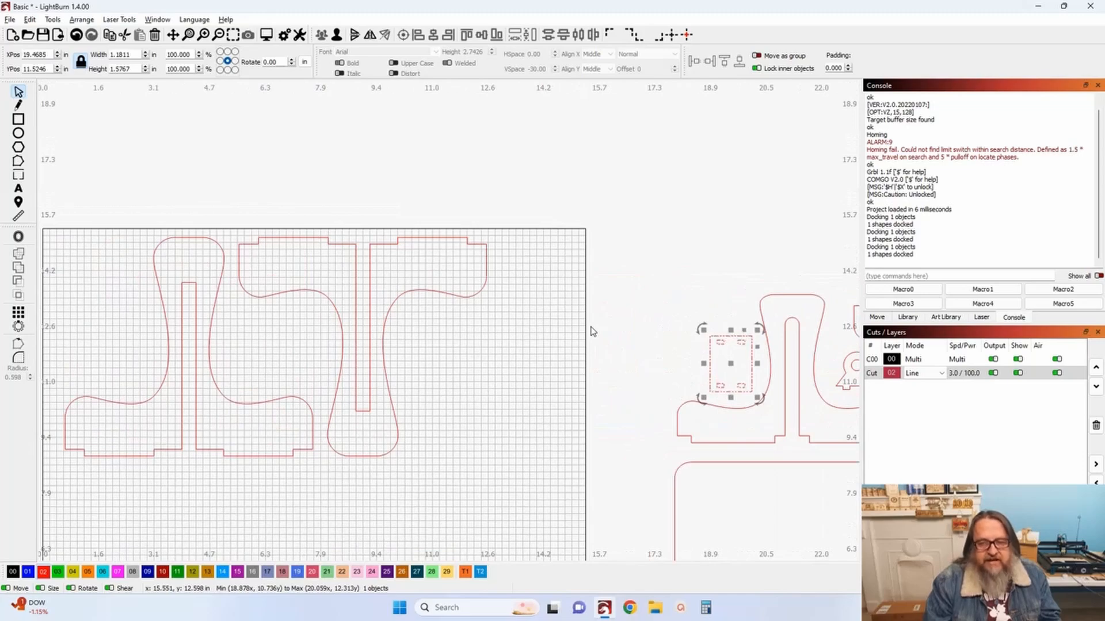
pyautogui.scroll(-2, 590, 331)
pyautogui.moveTo(590, 332); pyautogui.dragTo(767, 349)
pyautogui.scroll(-2, 767, 348)
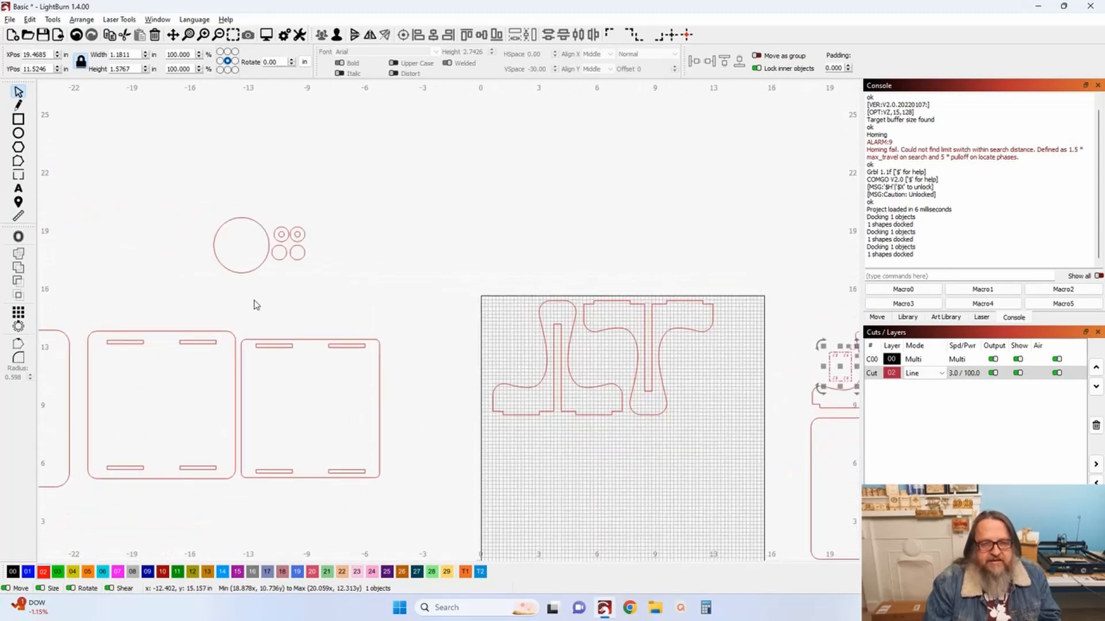
pyautogui.moveTo(263, 278); pyautogui.dragTo(392, 311)
pyautogui.scroll(5, 346, 283)
pyautogui.scroll(2, 346, 283)
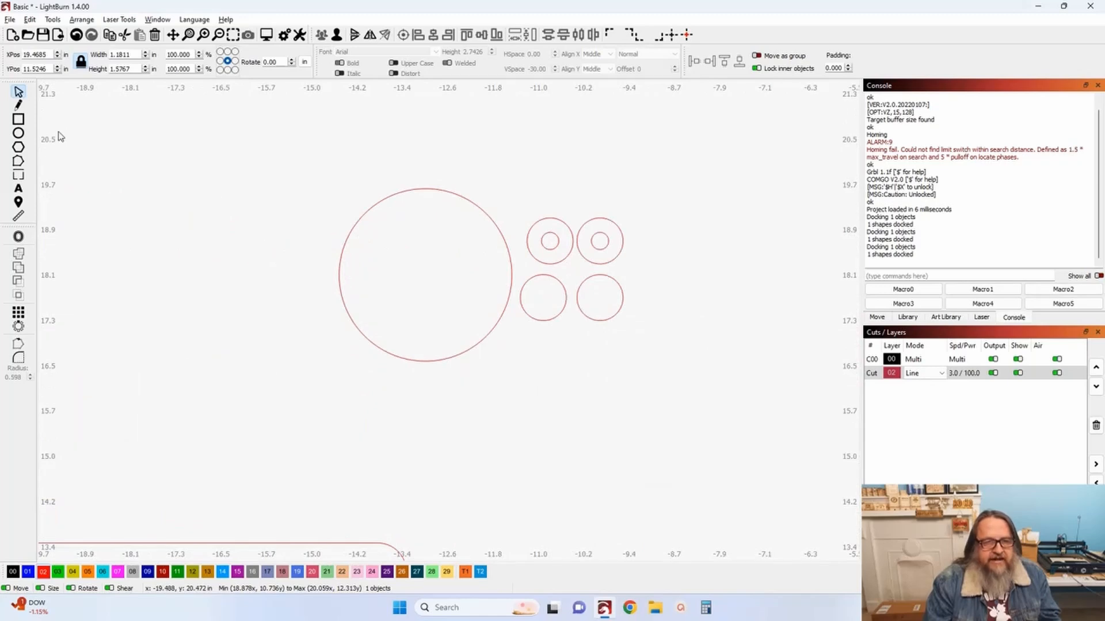
pyautogui.click(19, 119)
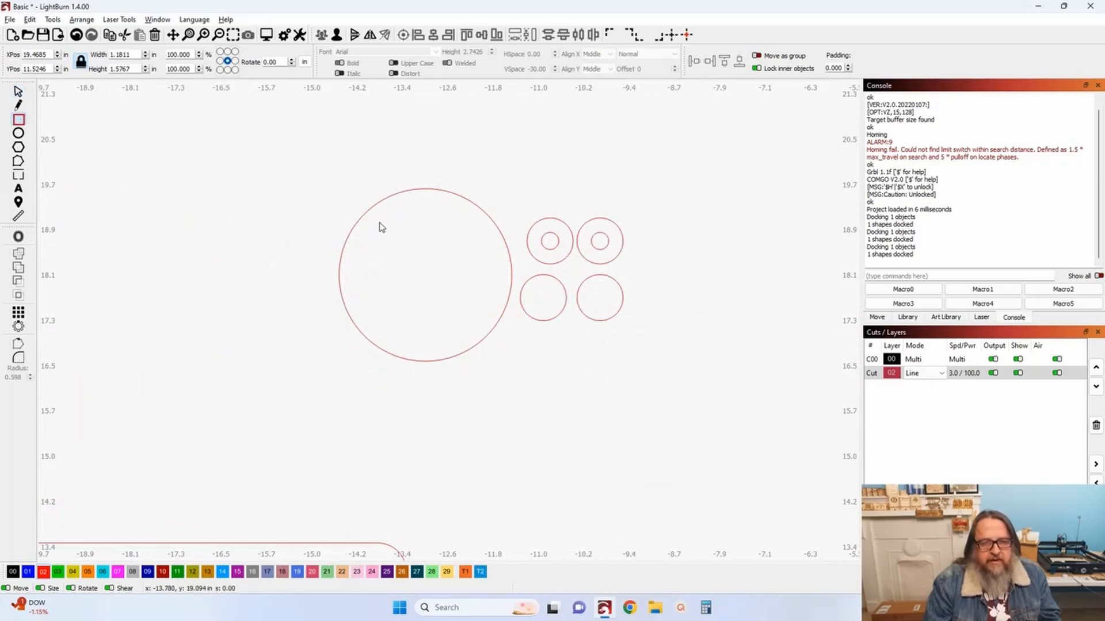
pyautogui.moveTo(391, 219); pyautogui.dragTo(470, 344)
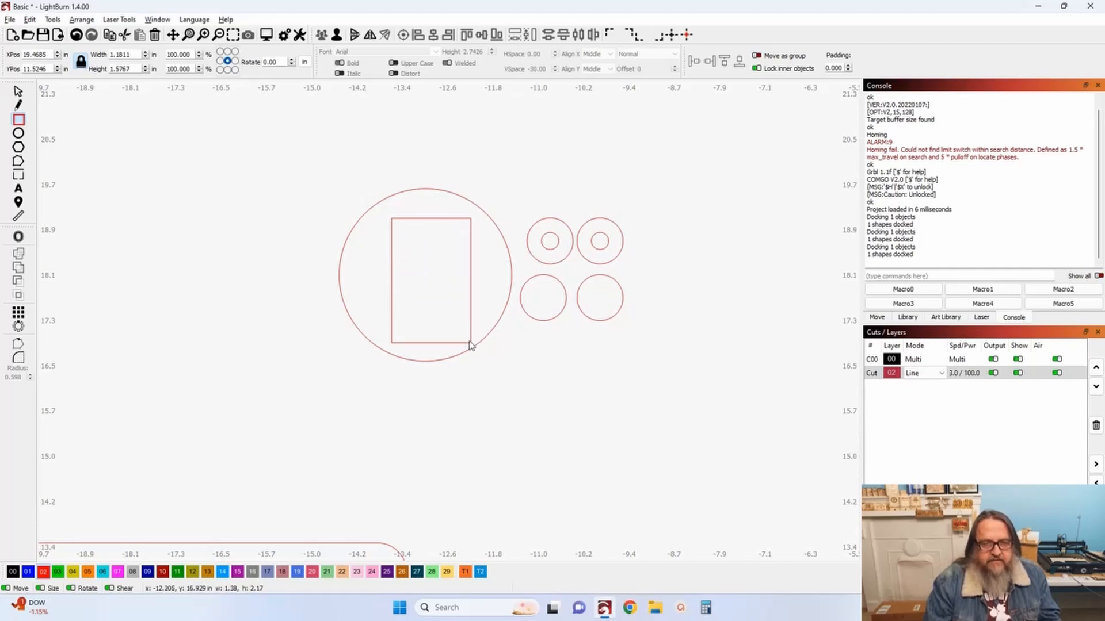
pyautogui.moveTo(470, 344); pyautogui.dragTo(469, 345)
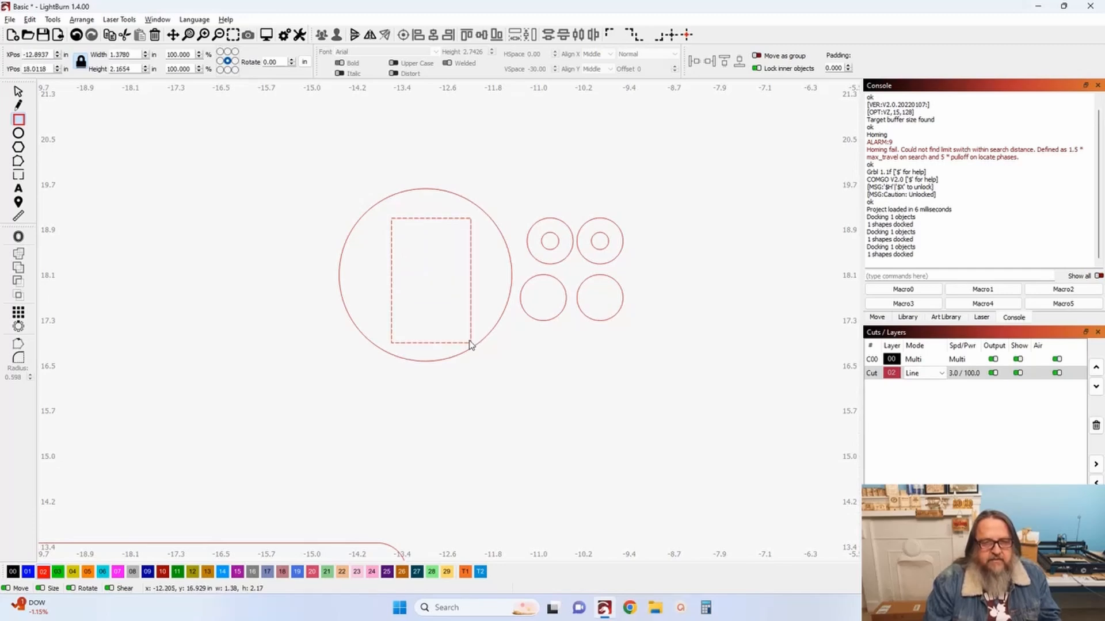
# Center the rectangle on the 3-inch disc by aligning their centers
pyautogui.click(19, 91)
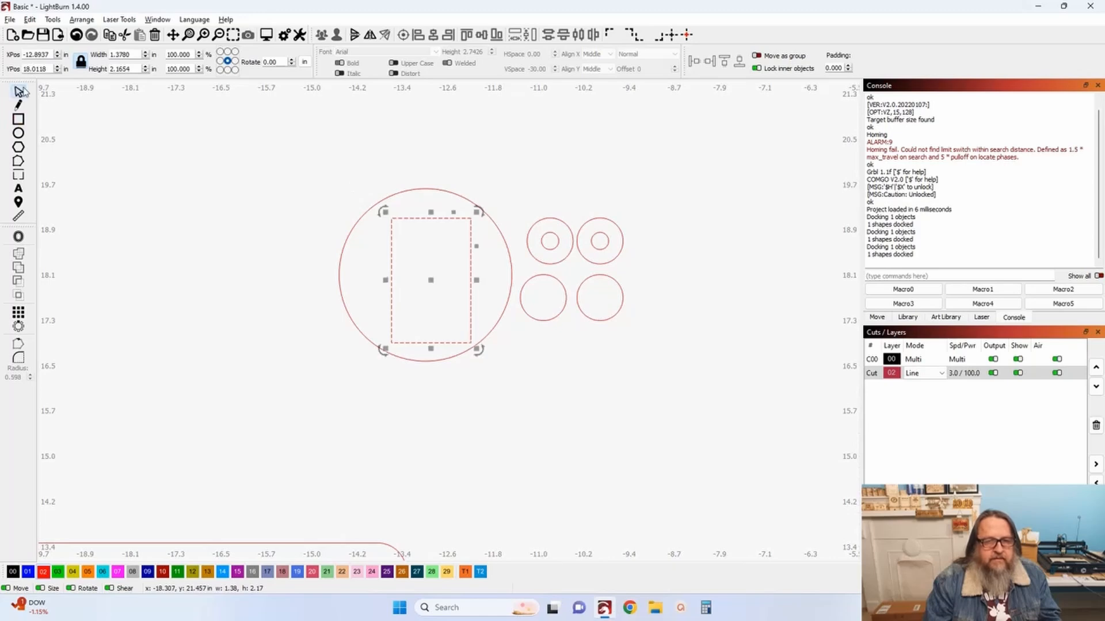
pyautogui.keyDown('shift'); pyautogui.click(416, 190); pyautogui.keyUp('shift')
pyautogui.click(404, 35)
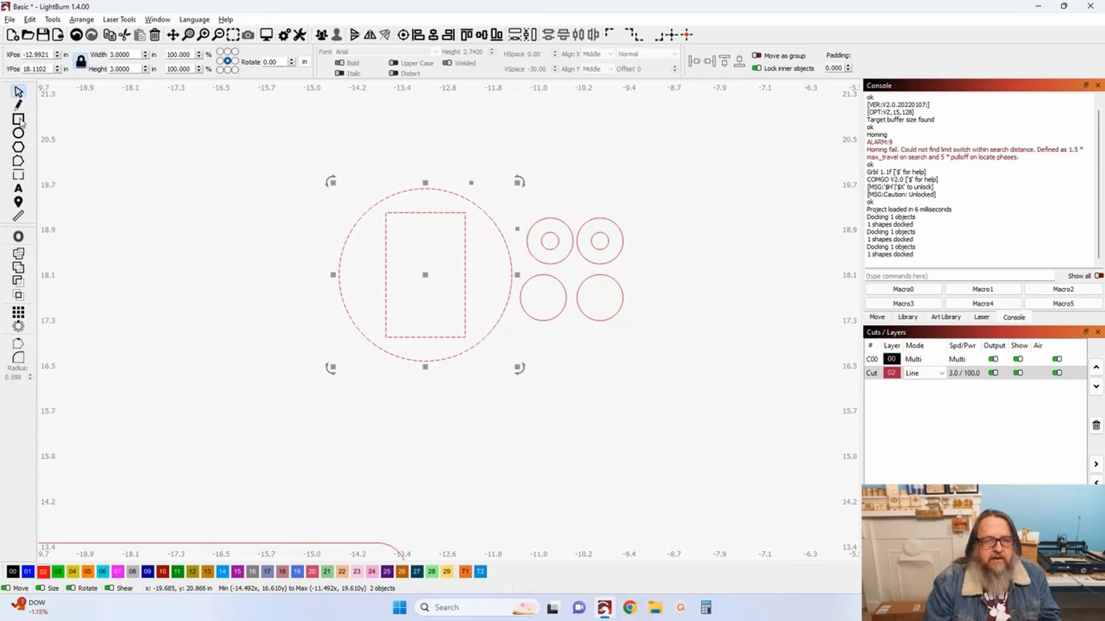
pyautogui.click(103, 178)
# Scale the rectangle proportionally to about 1.49 by 2.35 in and move it out of the disc, below and right of the small circles
pyautogui.click(426, 338)
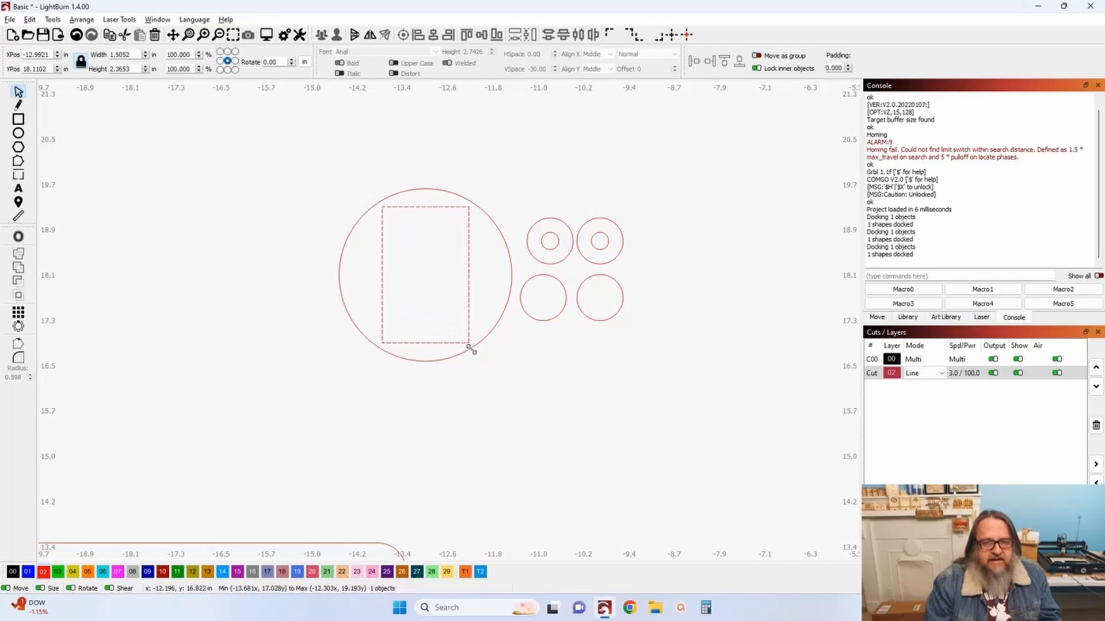
pyautogui.moveTo(471, 349); pyautogui.dragTo(471, 349)
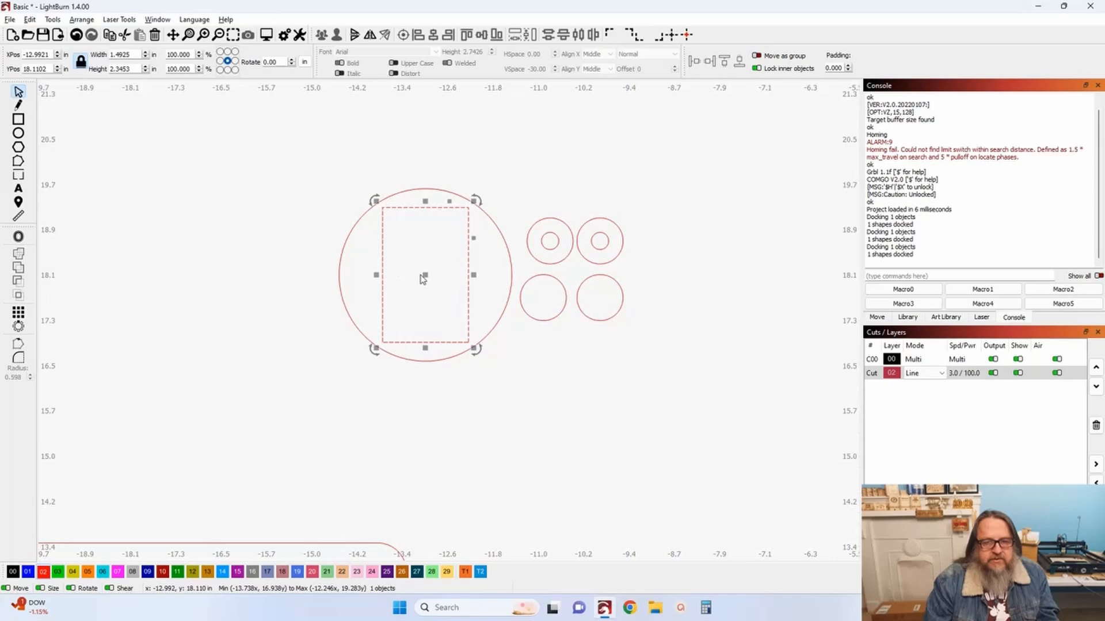
pyautogui.moveTo(426, 275); pyautogui.dragTo(699, 377)
# Duplicate the left reference bracket together with its inner hole and move the copy to the page center
pyautogui.moveTo(748, 259); pyautogui.dragTo(342, 217)
pyautogui.scroll(-3, 345, 218)
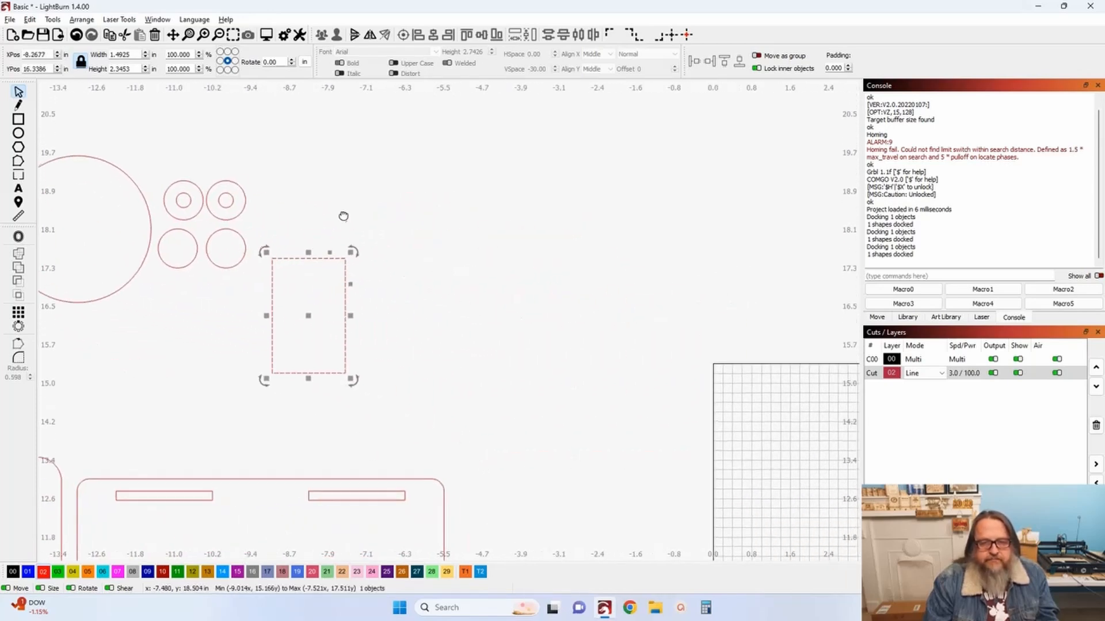
pyautogui.moveTo(495, 270); pyautogui.dragTo(177, 209)
pyautogui.scroll(-4, 176, 213)
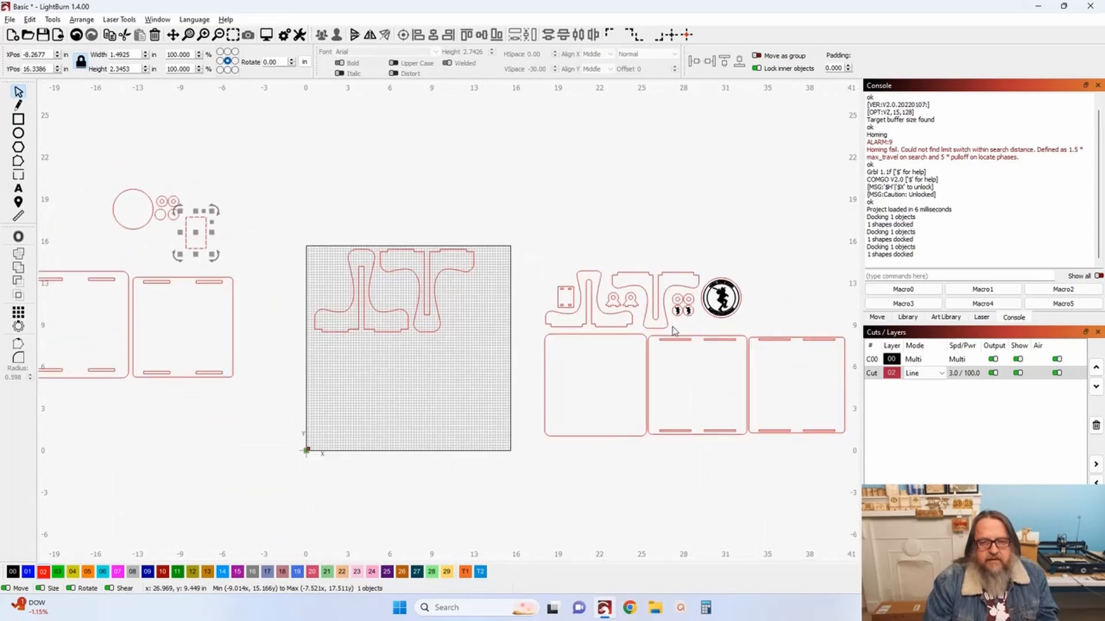
pyautogui.scroll(3, 633, 317)
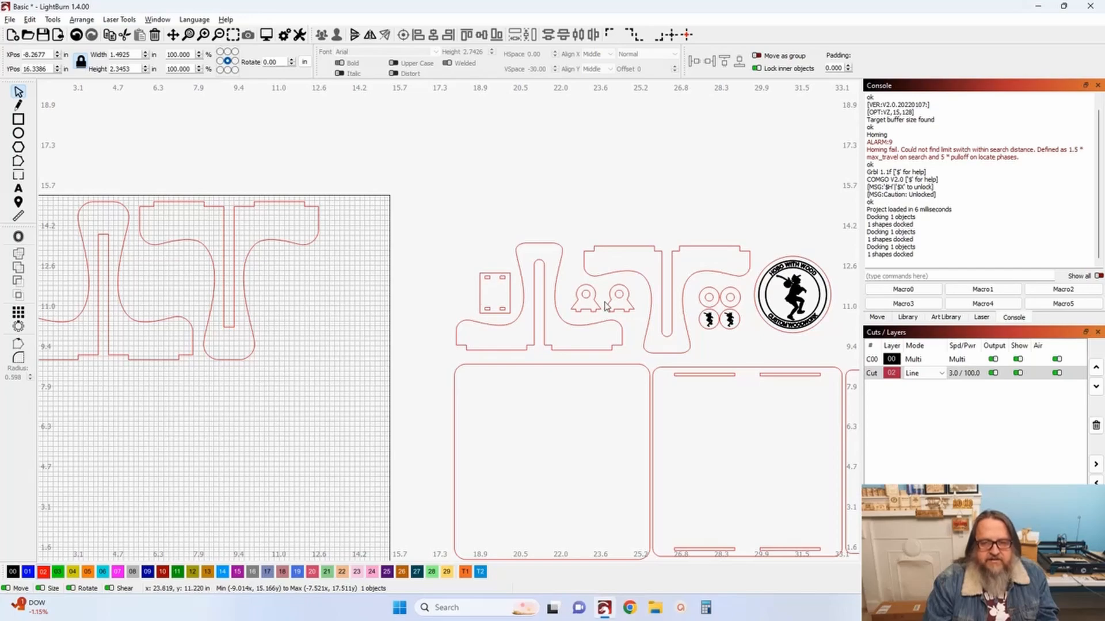
pyautogui.moveTo(477, 338); pyautogui.dragTo(464, 299)
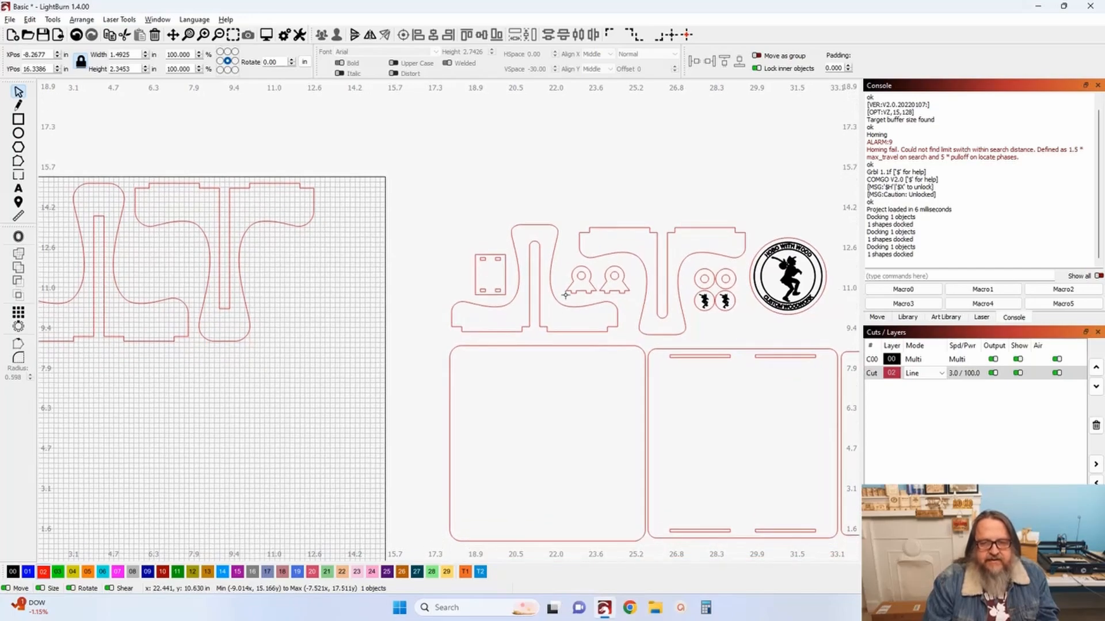
pyautogui.scroll(8, 570, 299)
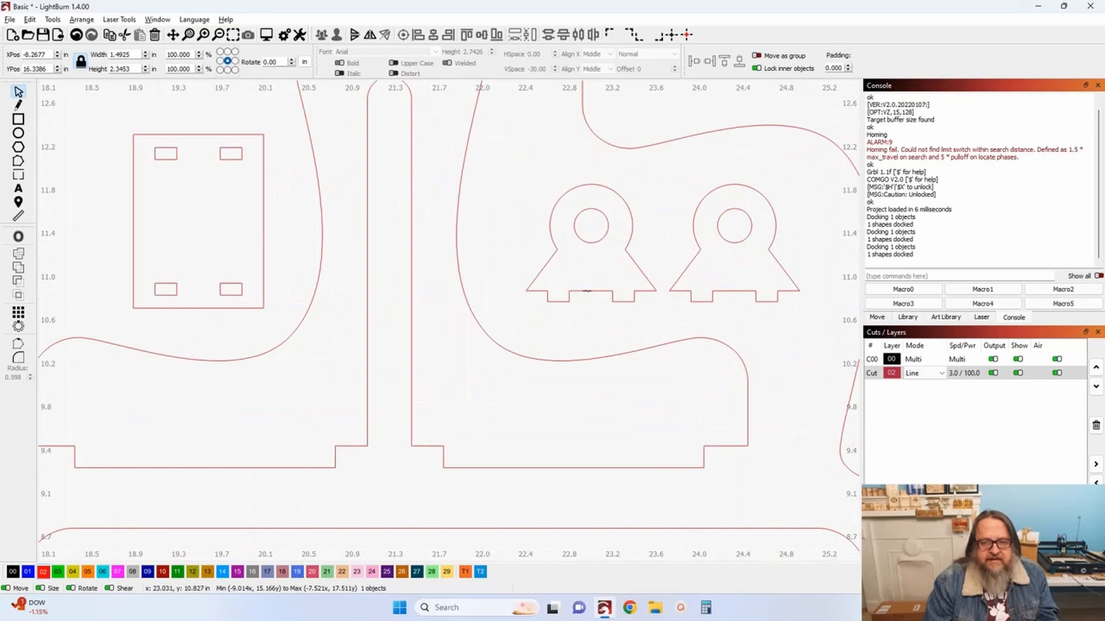
pyautogui.click(586, 291)
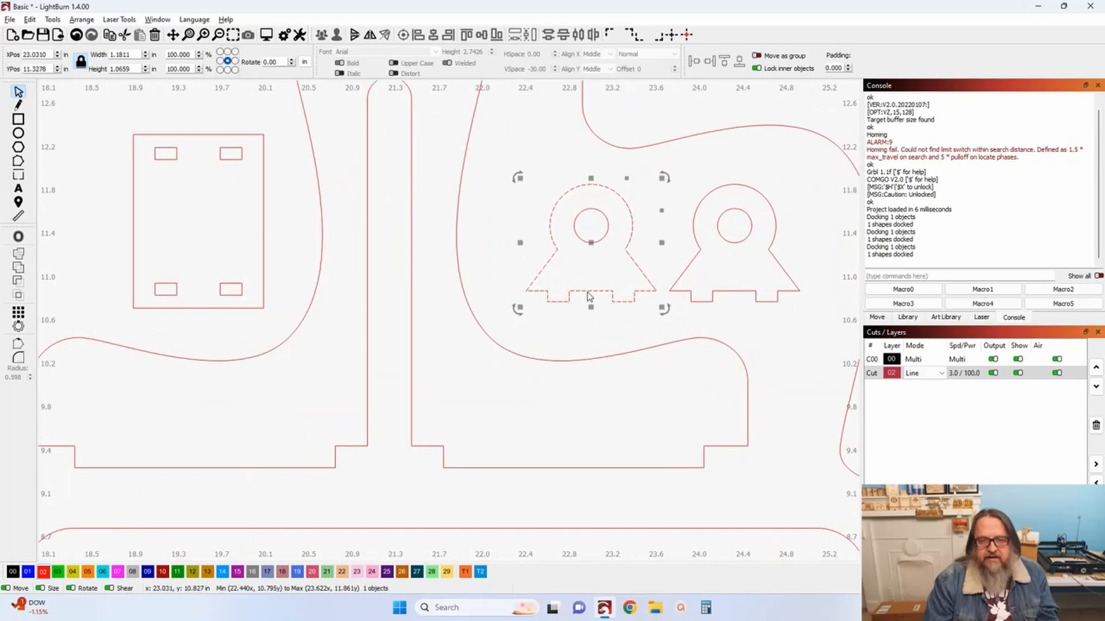
pyautogui.keyDown('shift'); pyautogui.click(574, 229); pyautogui.keyUp('shift')
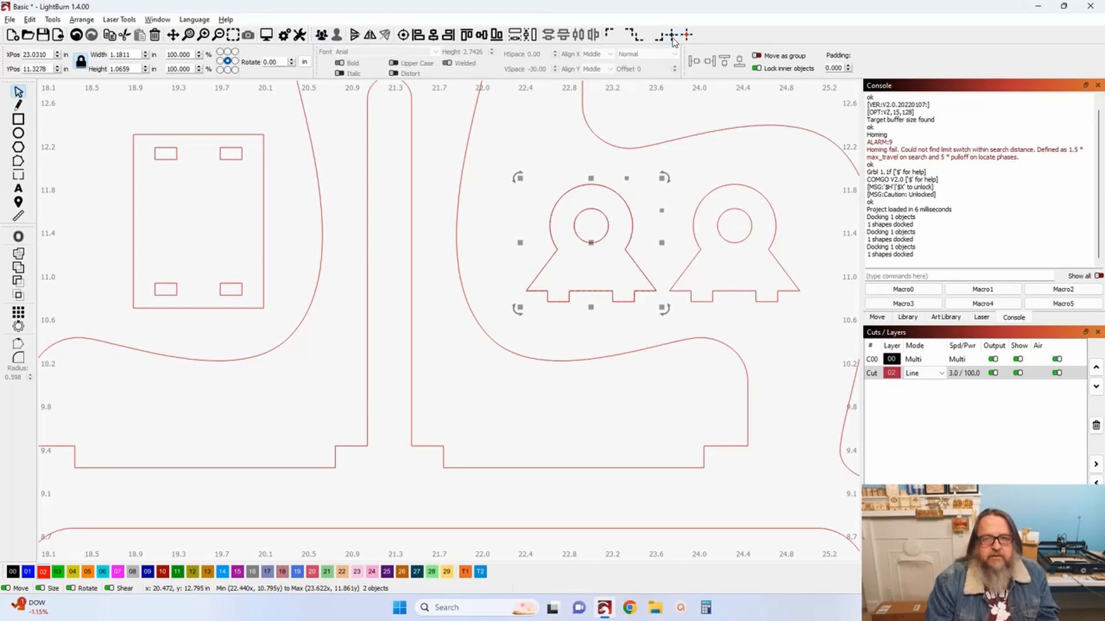
# Check the size of the round hole in the bracket copy at the page center
pyautogui.scroll(-5, 612, 137)
pyautogui.moveTo(209, 326); pyautogui.dragTo(646, 279)
pyautogui.scroll(-3, 507, 341)
pyautogui.moveTo(582, 288); pyautogui.dragTo(777, 273)
pyautogui.scroll(5, 660, 291)
pyautogui.scroll(4, 660, 292)
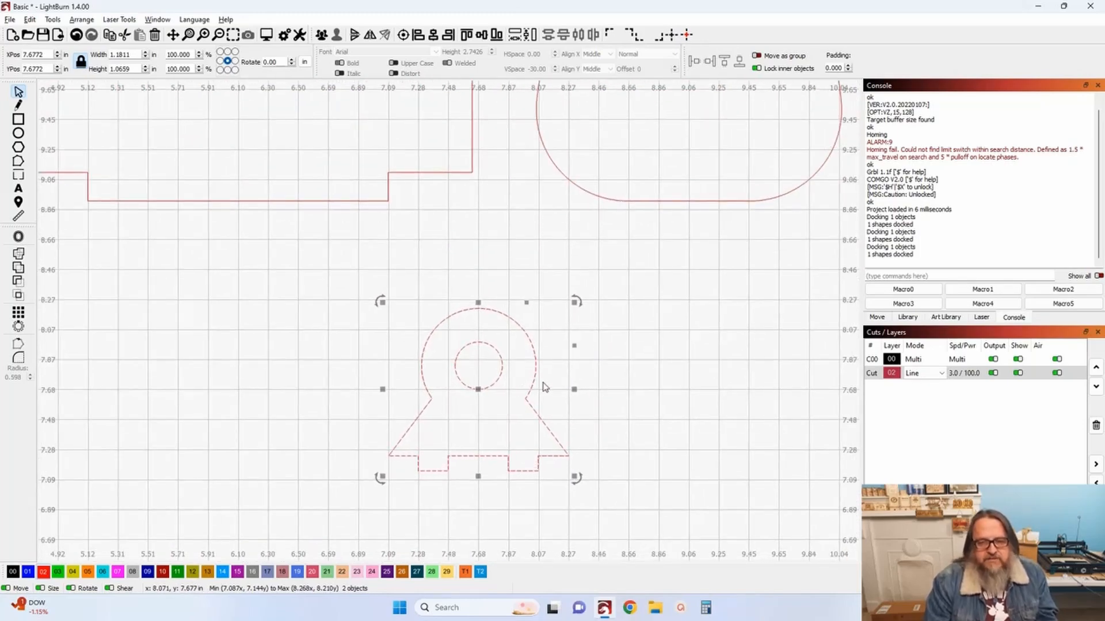
pyautogui.click(607, 390)
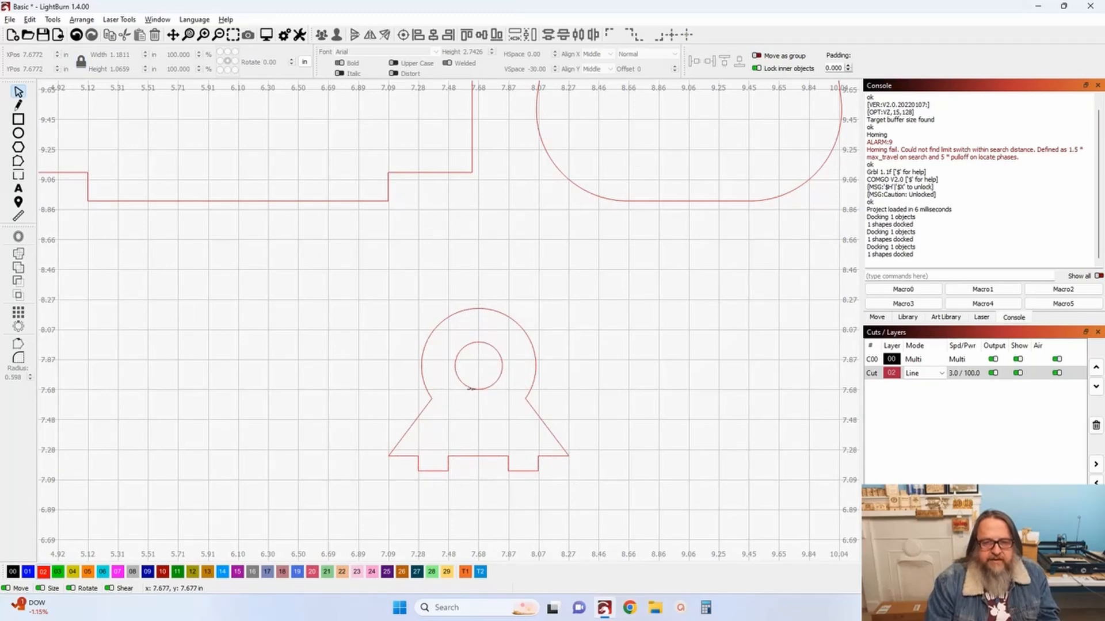
pyautogui.click(471, 389)
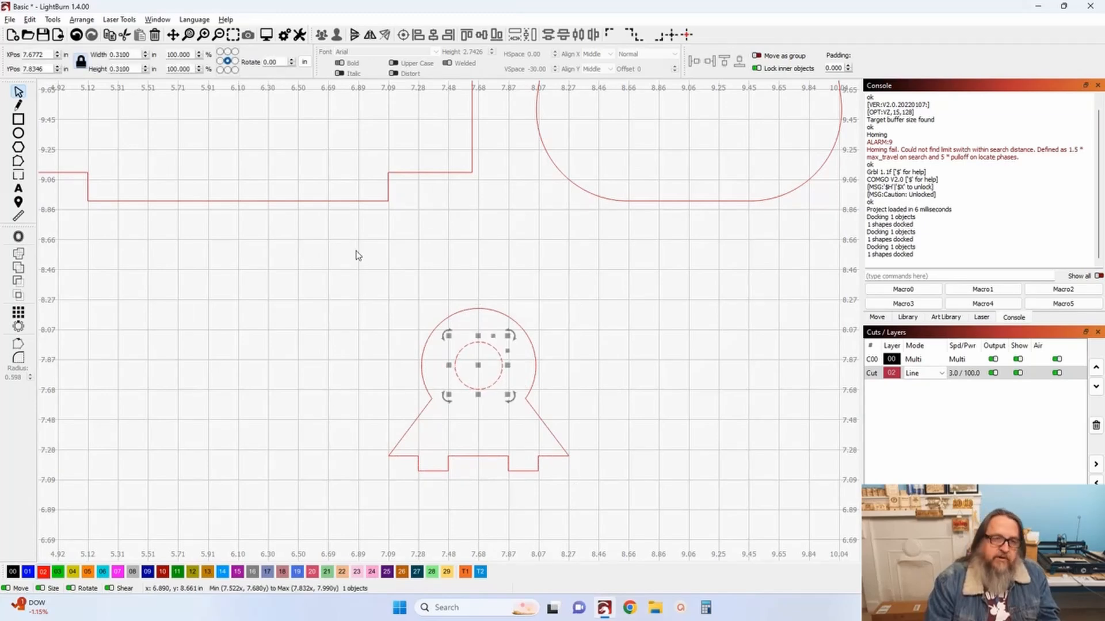
# Duplicate the second grouped ring and move the copy to the page center
pyautogui.scroll(-1, 396, 272)
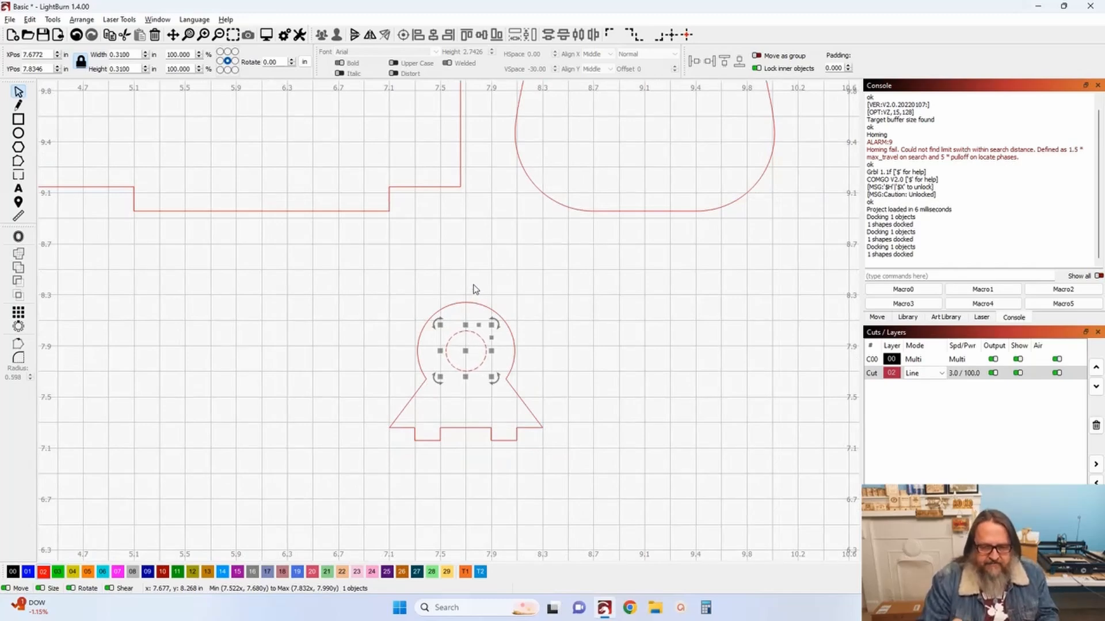
pyautogui.scroll(-8, 494, 324)
pyautogui.scroll(-3, 421, 311)
pyautogui.scroll(6, 260, 262)
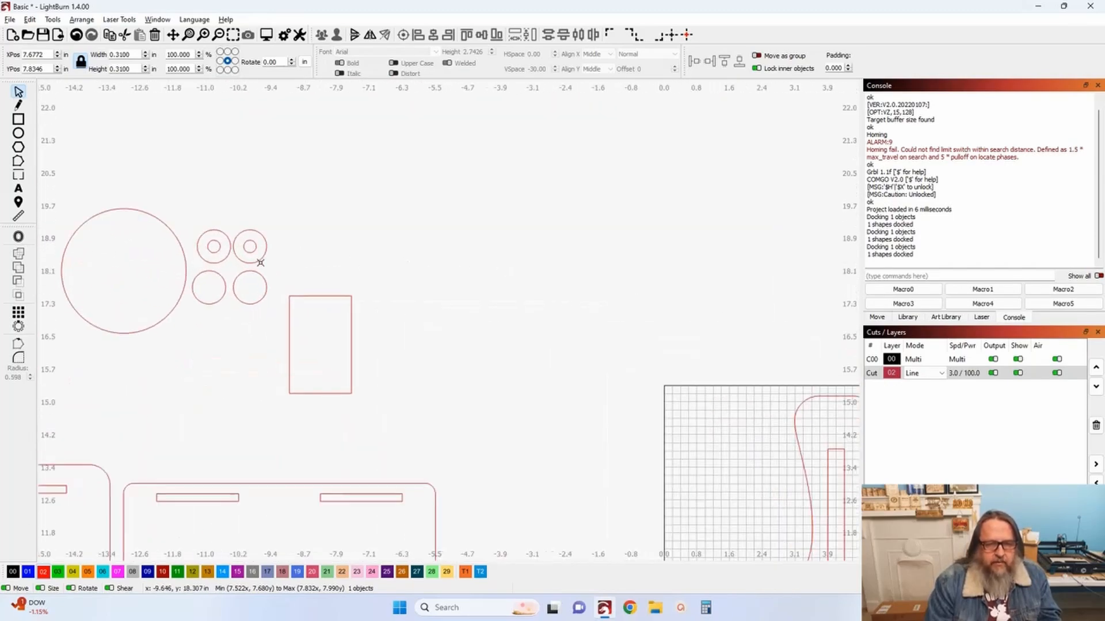
pyautogui.click(253, 252)
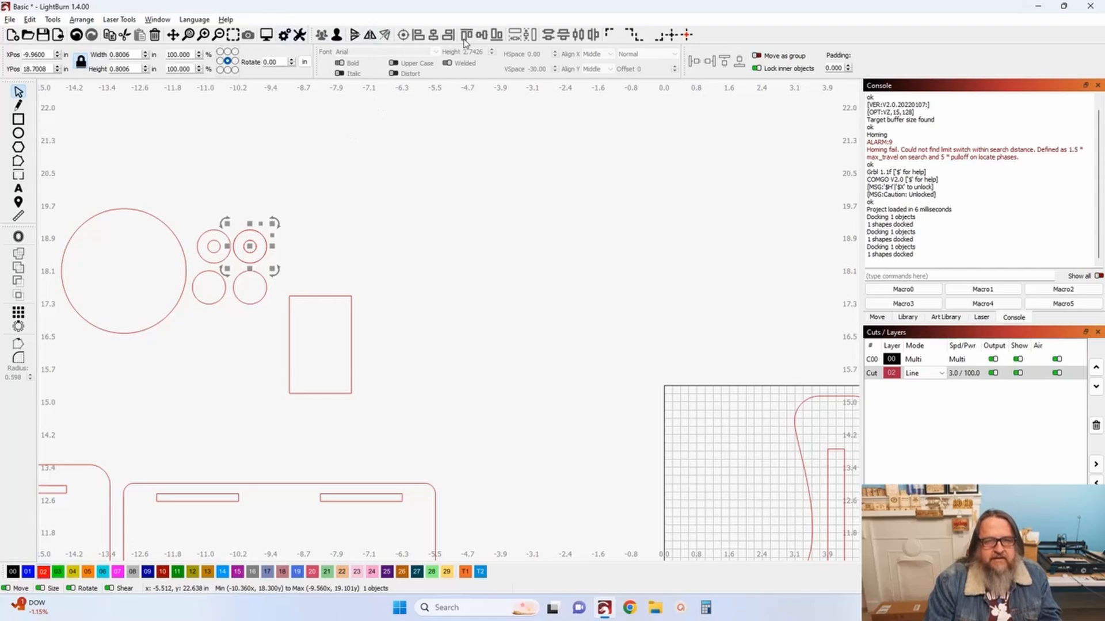
pyautogui.click(686, 34)
# Move the ring copy off the bracket to a clear spot about 2.3 in to its left
pyautogui.scroll(-3, 667, 218)
pyautogui.scroll(6, 493, 353)
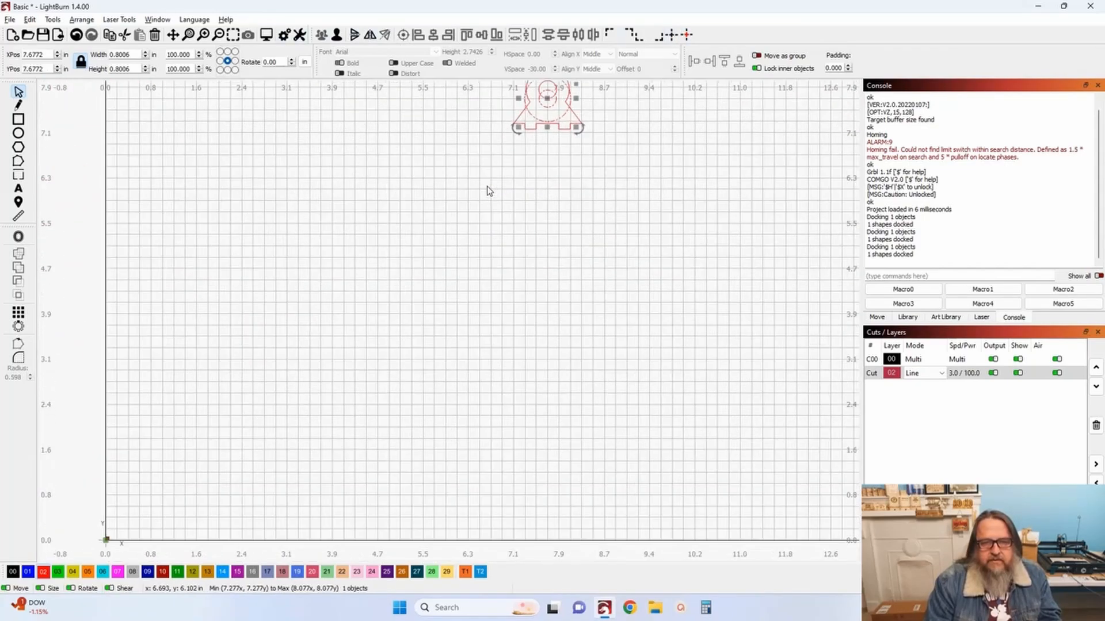
pyautogui.moveTo(523, 419); pyautogui.dragTo(307, 411)
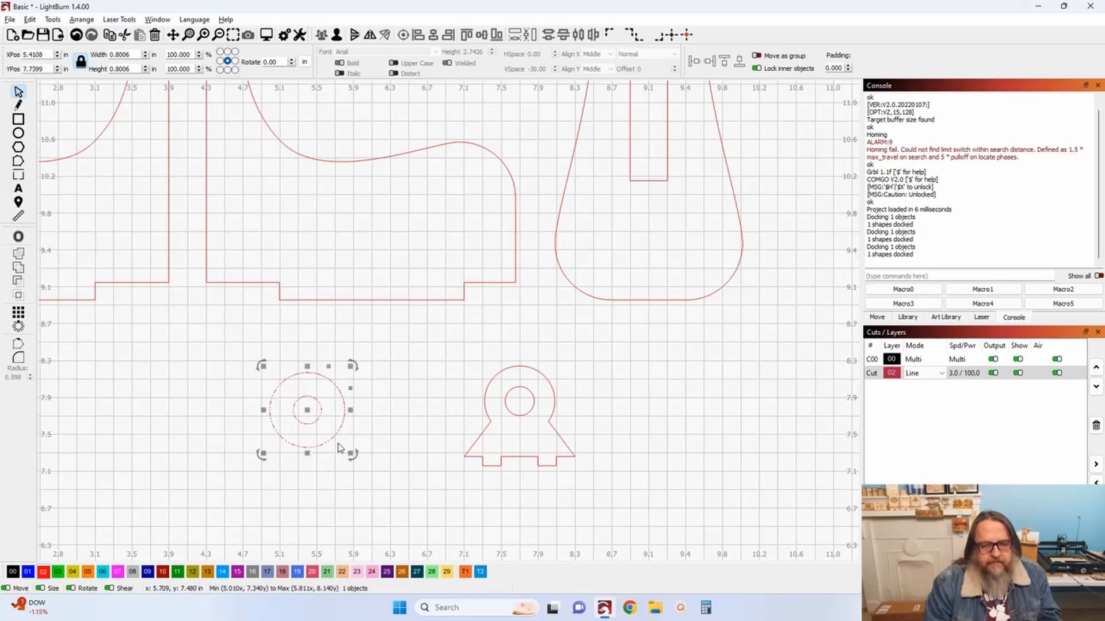
# Draw a circle over the ring copy and set its diameter to 1 in
pyautogui.click(387, 442)
pyautogui.click(322, 445)
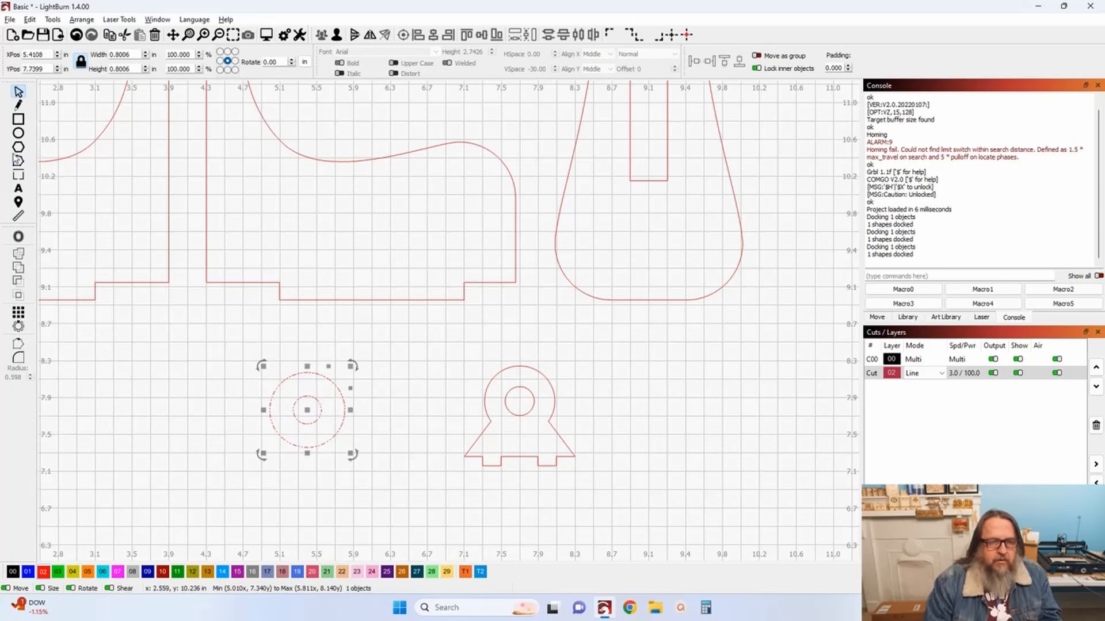
pyautogui.click(17, 134)
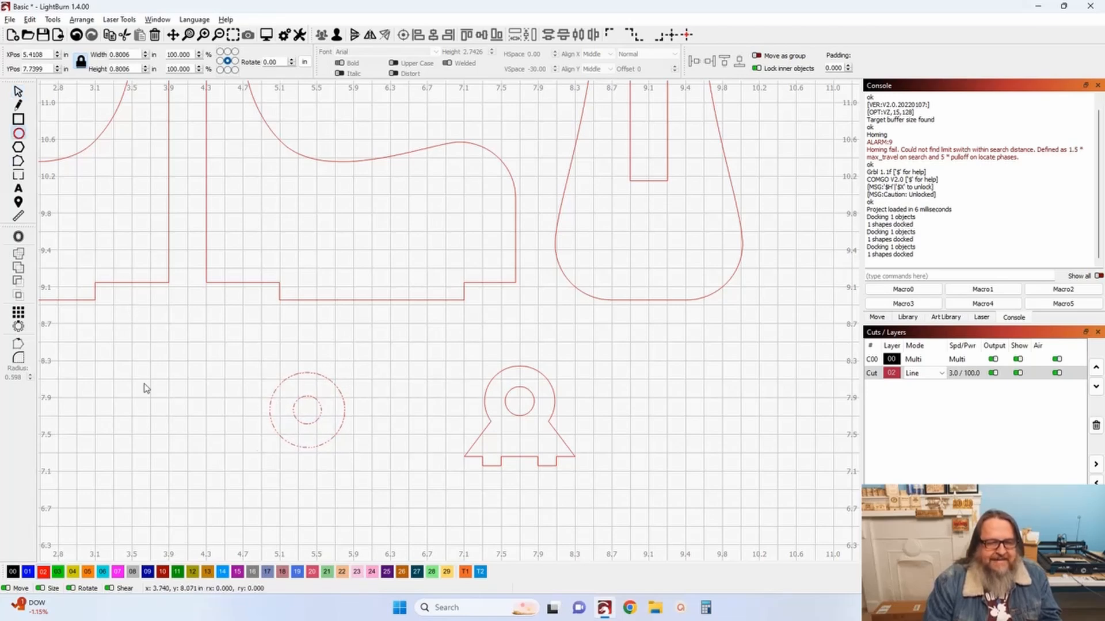
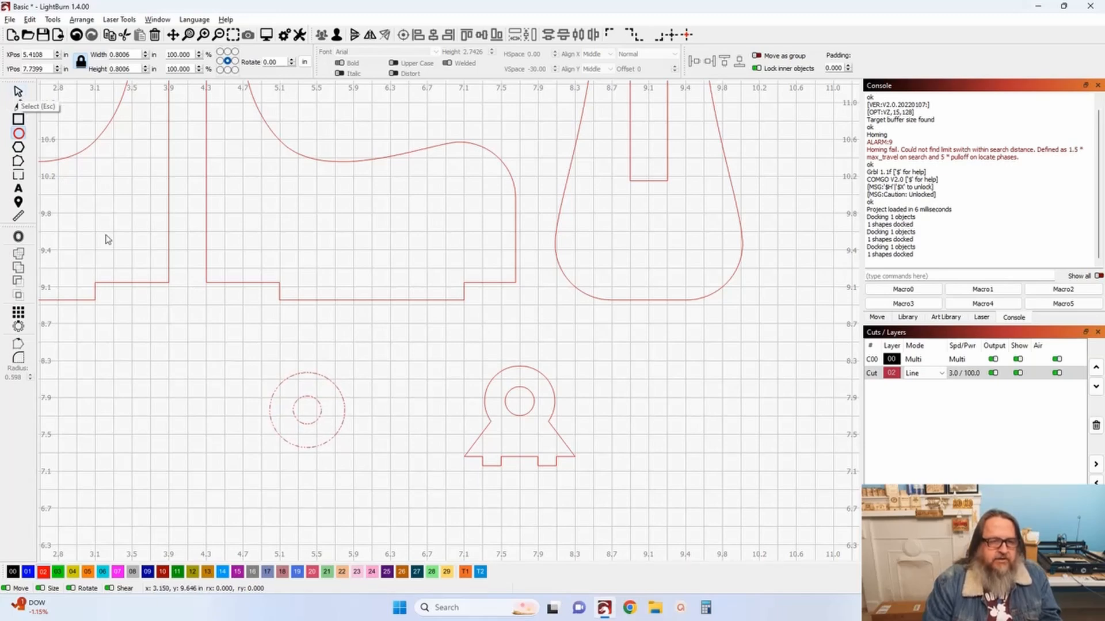
pyautogui.moveTo(242, 362); pyautogui.dragTo(328, 448)
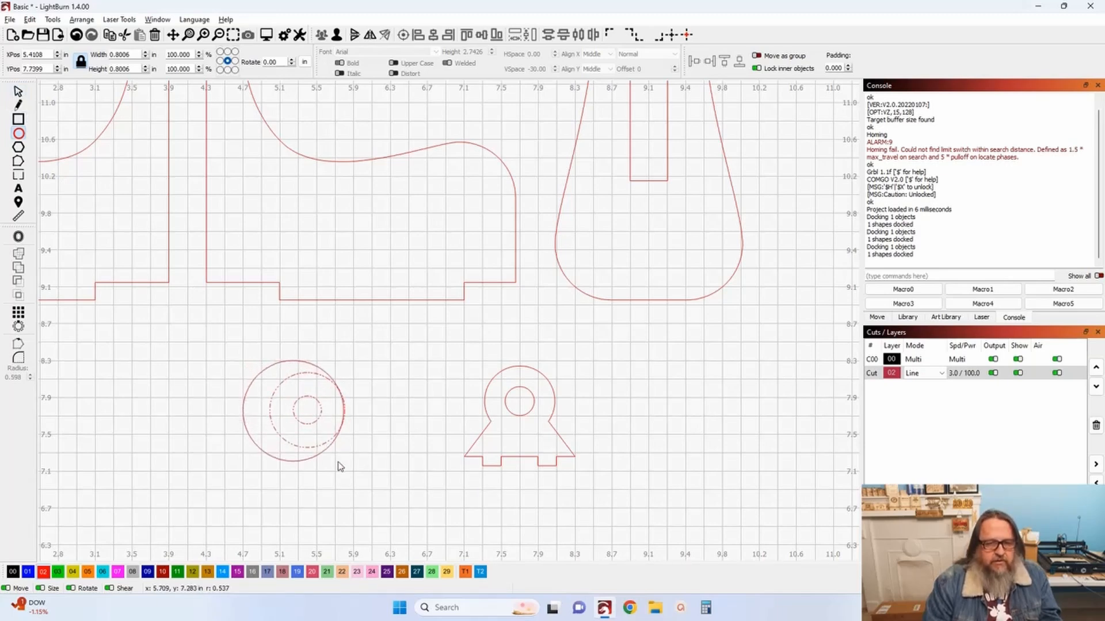
pyautogui.click(19, 91)
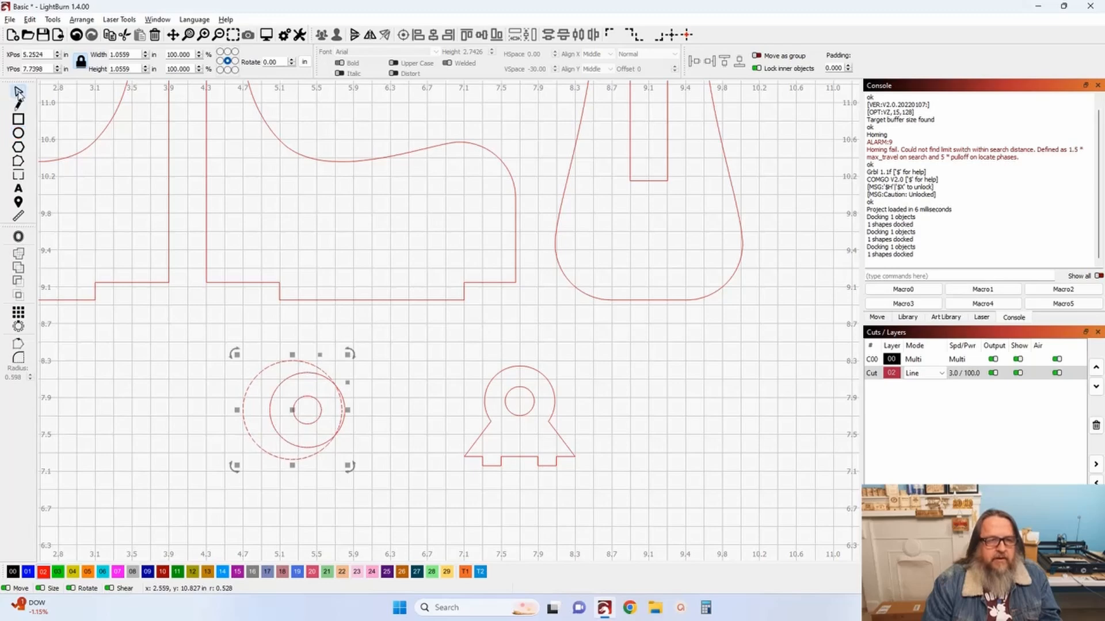
pyautogui.doubleClick(141, 58)
pyautogui.write('1')
pyautogui.press('Tab')
# Move the 1 in circle onto the bracket copy so that it is centered on the bracket's round hole
pyautogui.moveTo(292, 418); pyautogui.dragTo(525, 409)
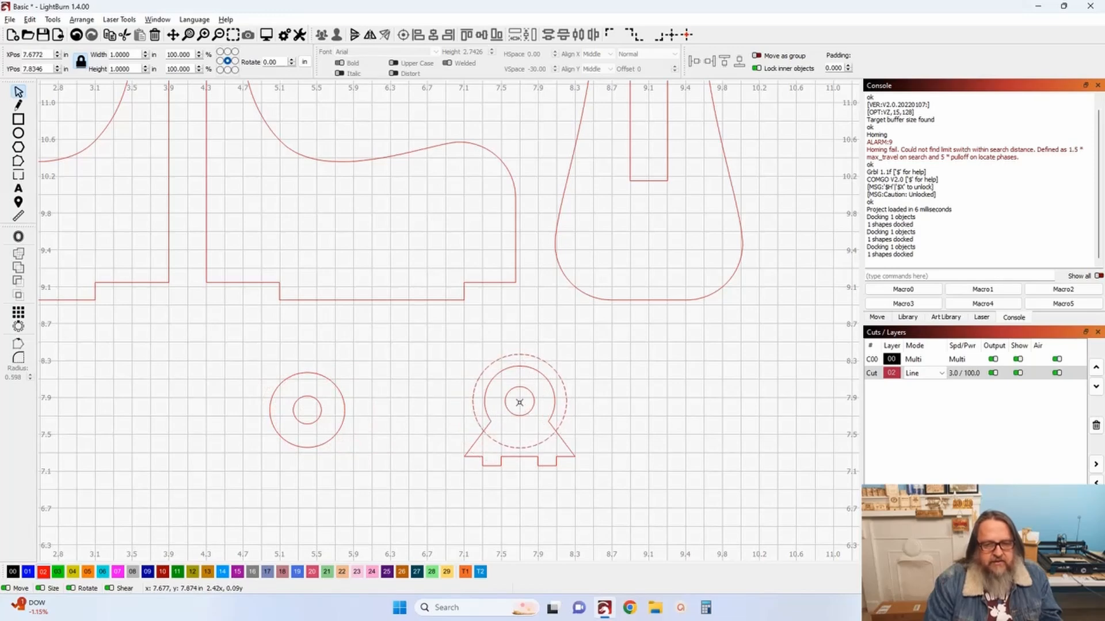
pyautogui.moveTo(519, 402); pyautogui.dragTo(520, 402)
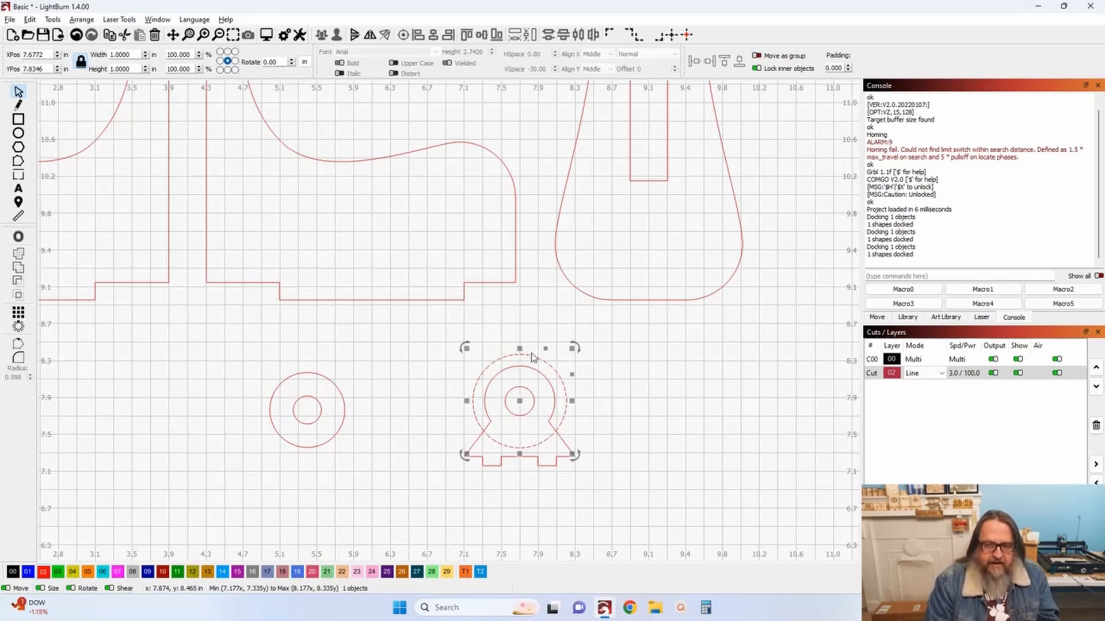
pyautogui.scroll(2, 527, 367)
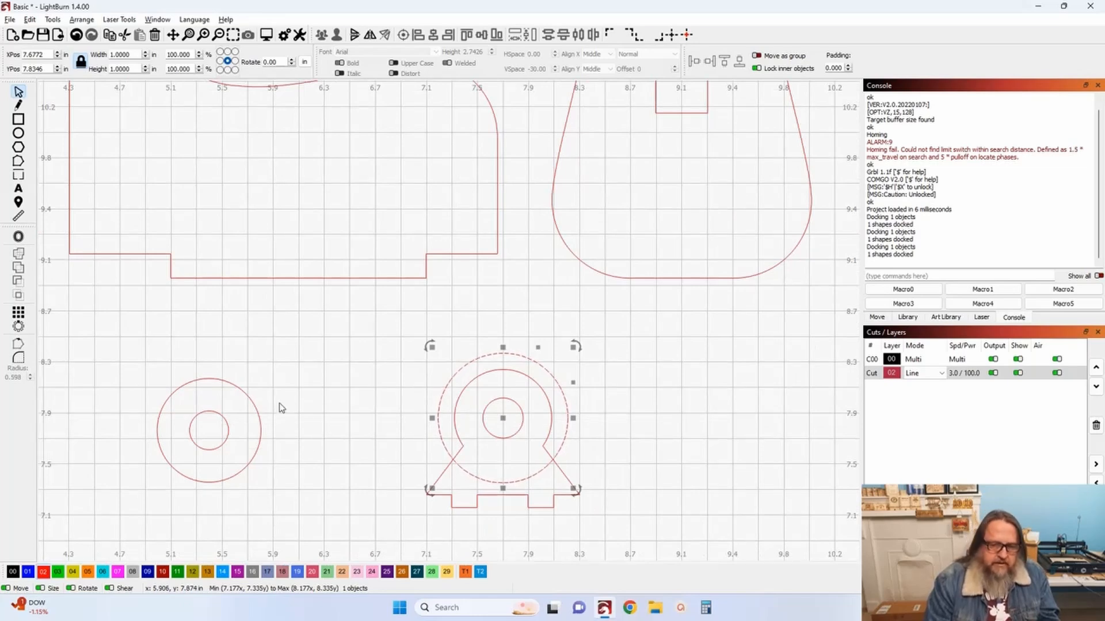
# Draw a rectangle about 1.26 by 0.45 in across the ring copy's lower part and center it horizontally on the ring
pyautogui.scroll(-1, 86, 281)
pyautogui.moveTo(168, 294); pyautogui.dragTo(299, 273)
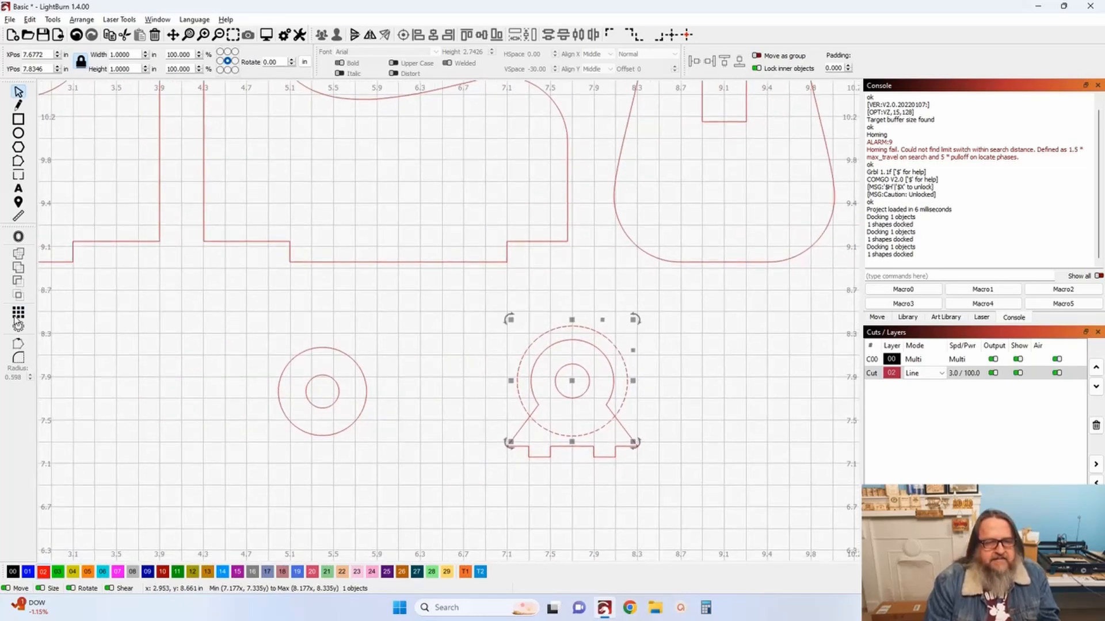
pyautogui.click(21, 123)
pyautogui.moveTo(248, 410)
pyautogui.mouseDown()
pyautogui.moveTo(402, 462)
pyautogui.moveTo(391, 466)
pyautogui.mouseUp()
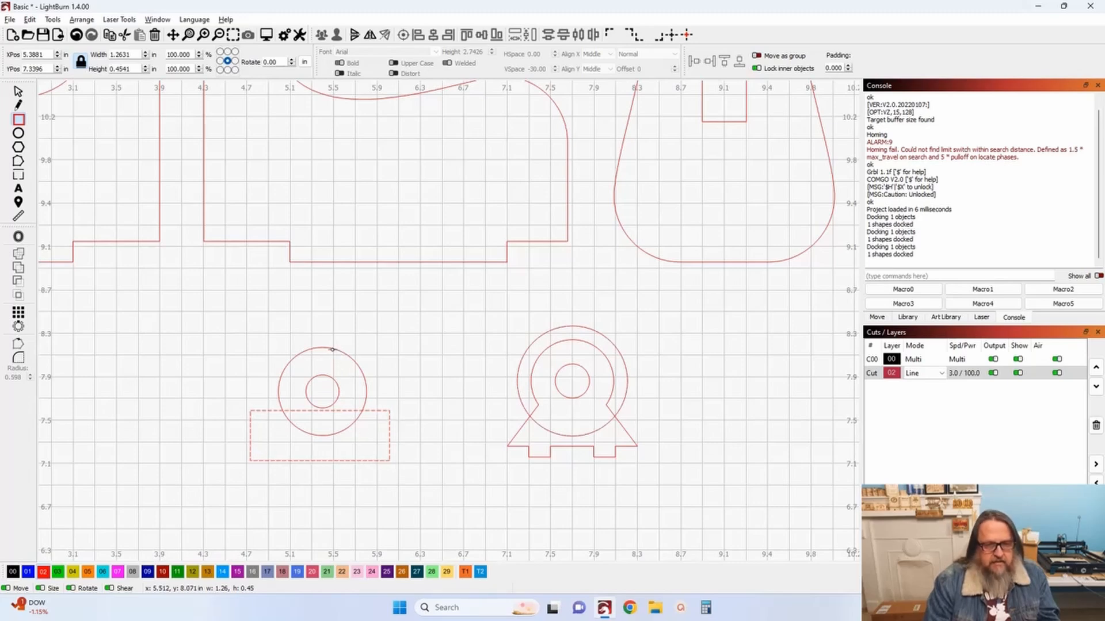
pyautogui.click(17, 92)
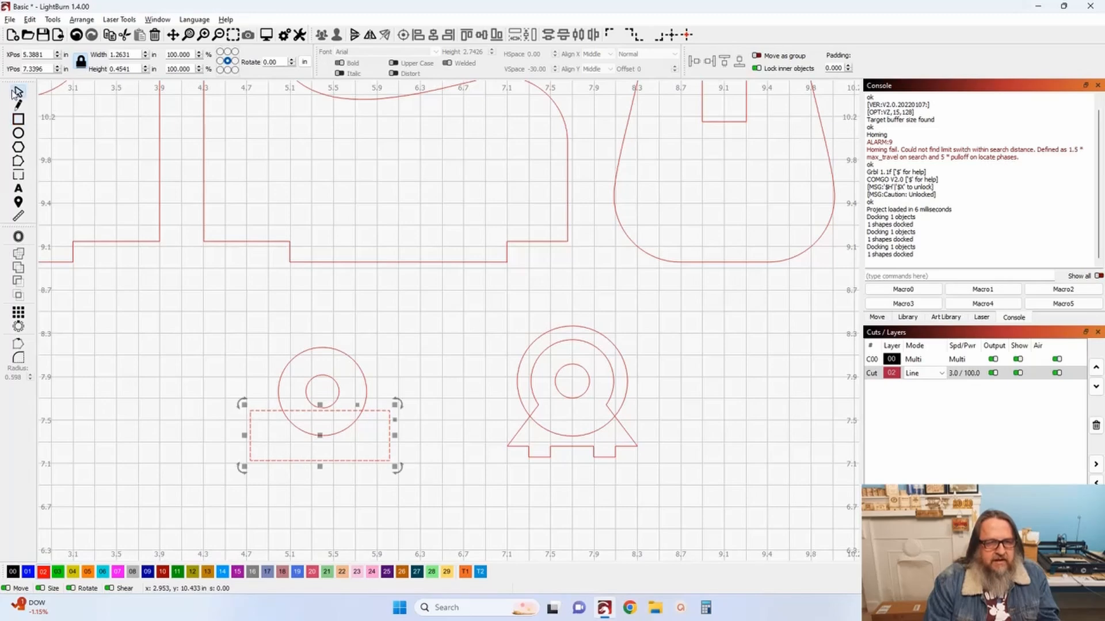
pyautogui.keyDown('shift'); pyautogui.click(330, 352); pyautogui.keyUp('shift')
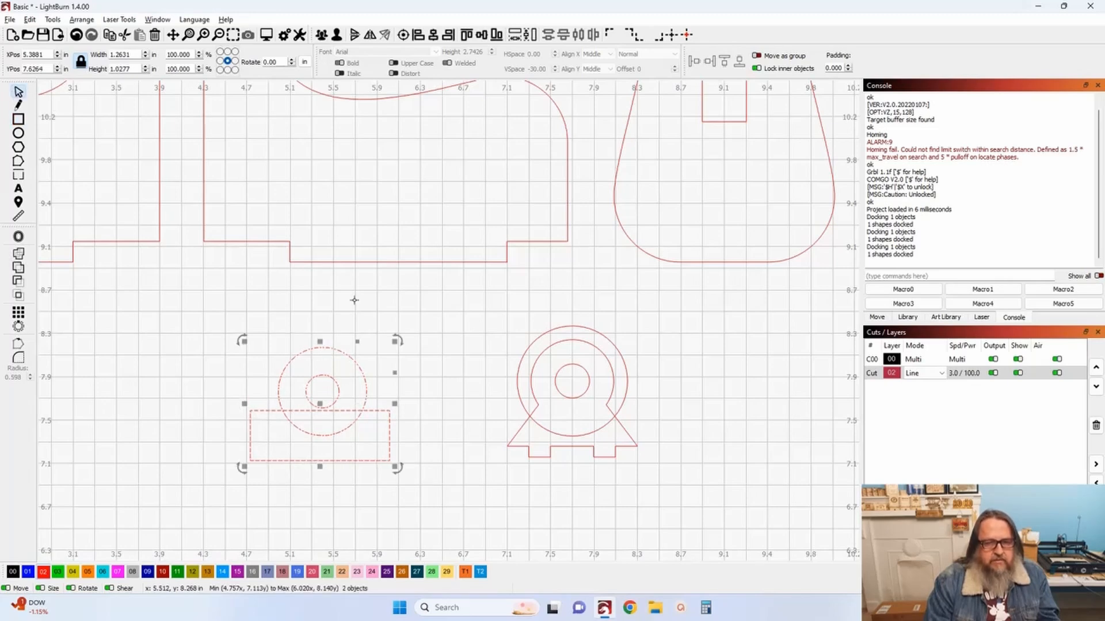
pyautogui.click(438, 38)
pyautogui.click(458, 308)
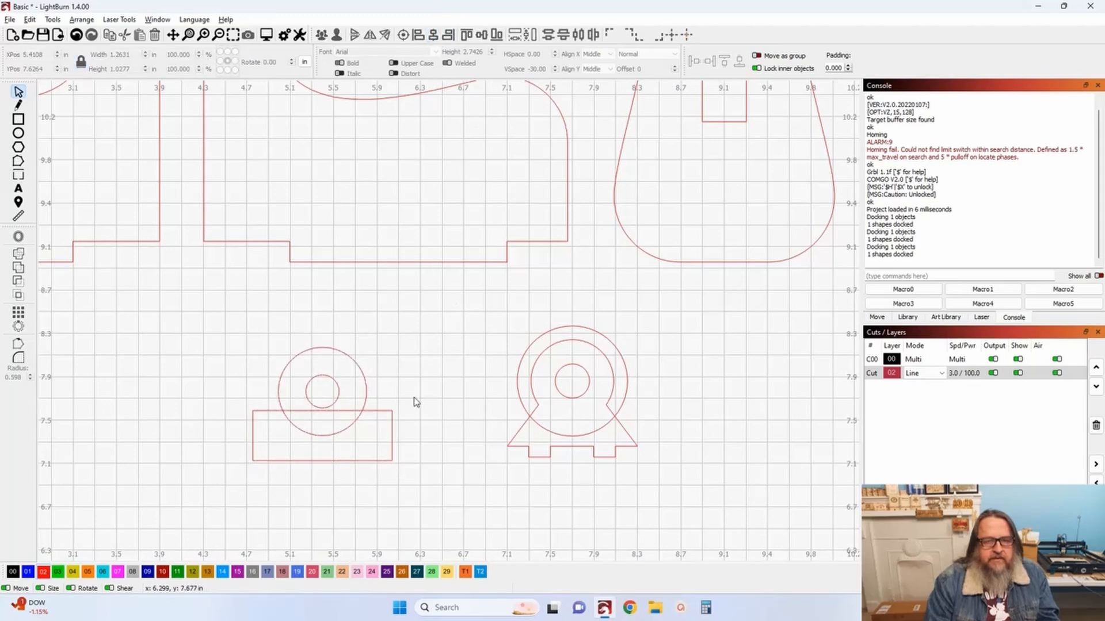
# Warp the rectangle with the 4-point warp into a trapezoid, pulling its upper corners symmetrically inward to just inside the ring's outer circle
pyautogui.click(330, 410)
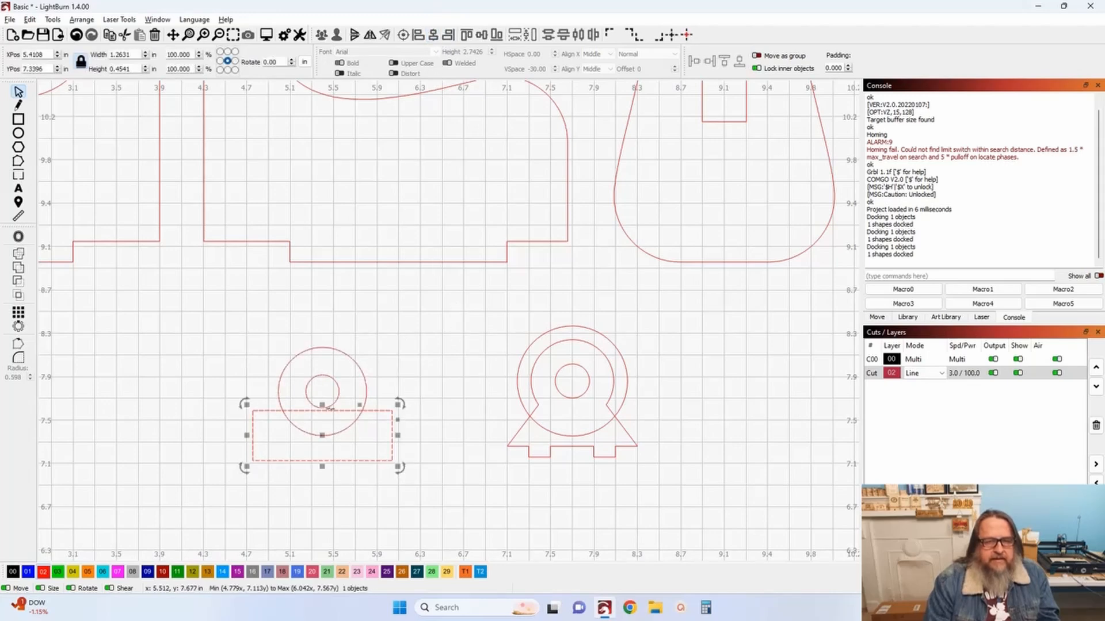
pyautogui.click(45, 21)
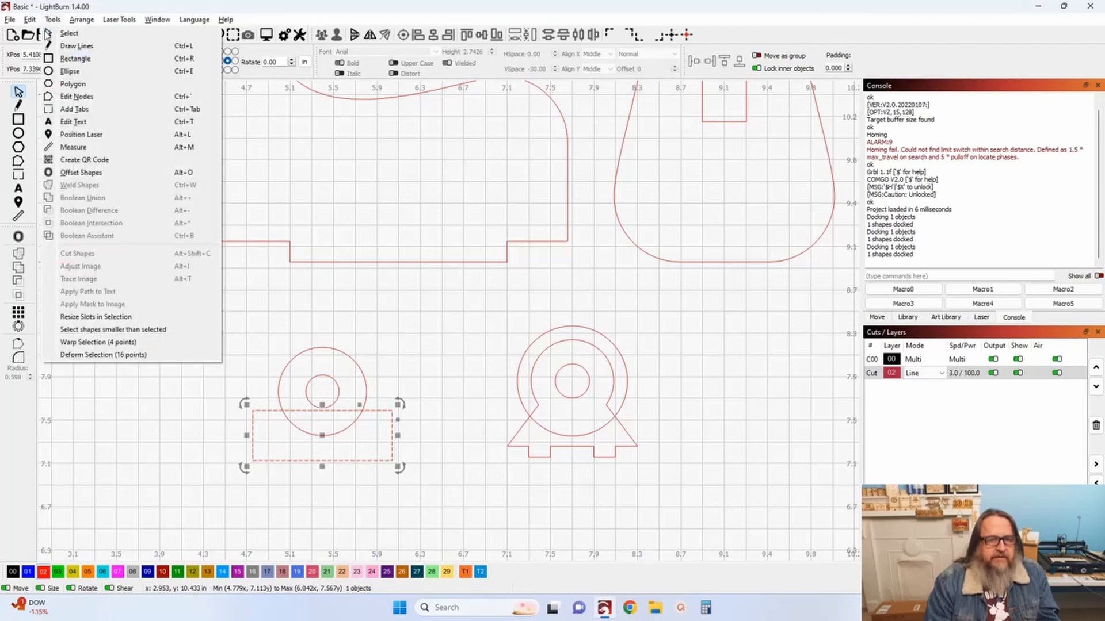
pyautogui.click(92, 343)
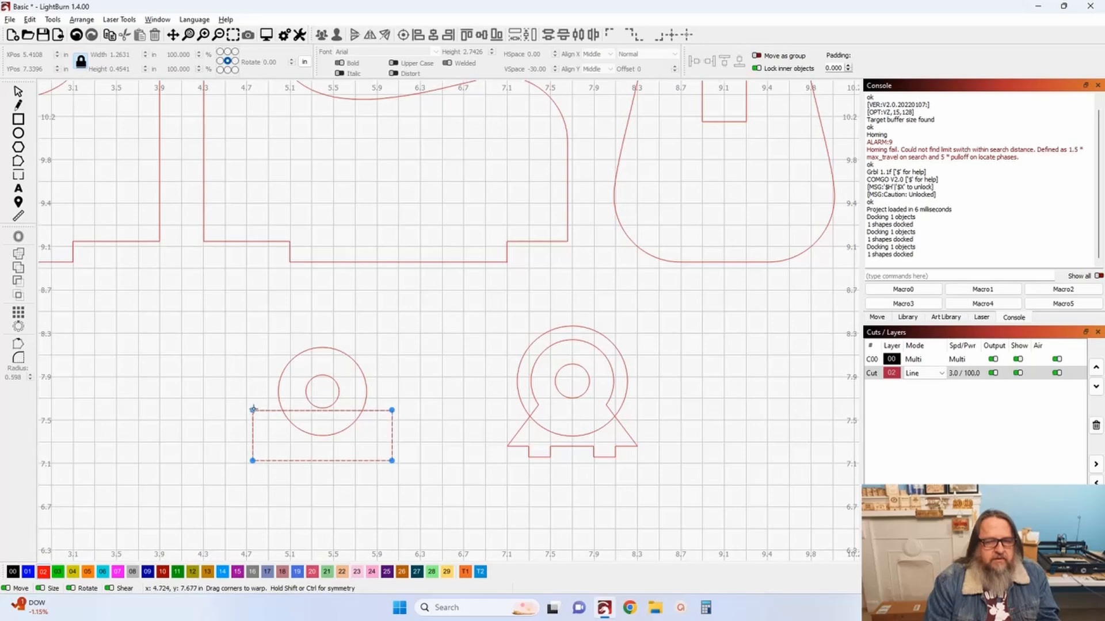
pyautogui.moveTo(253, 410); pyautogui.dragTo(257, 412)
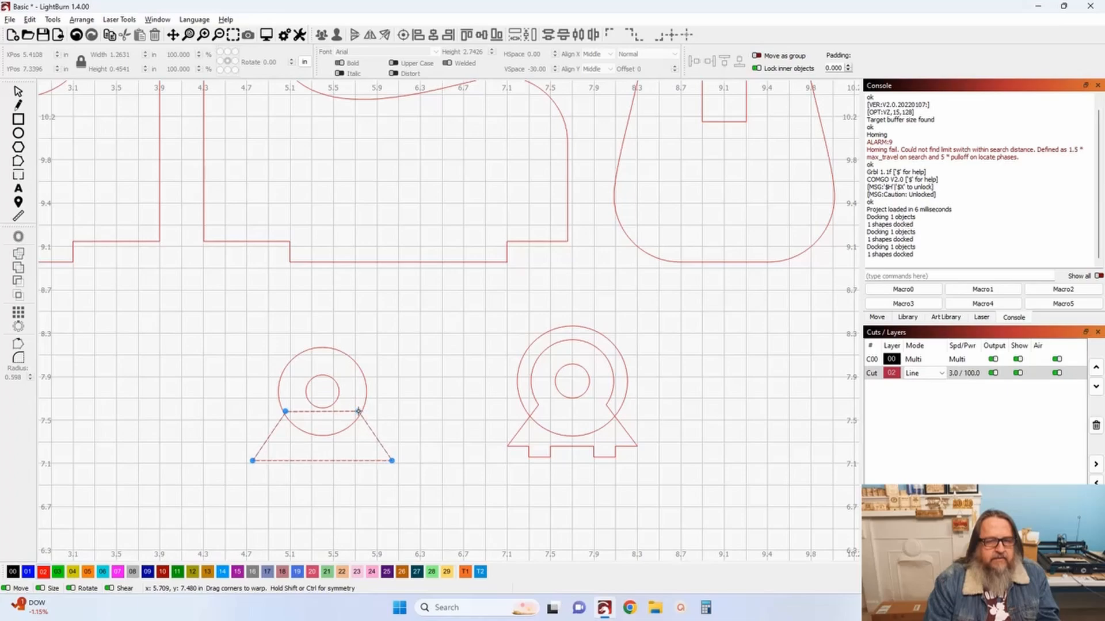
pyautogui.scroll(8, 358, 412)
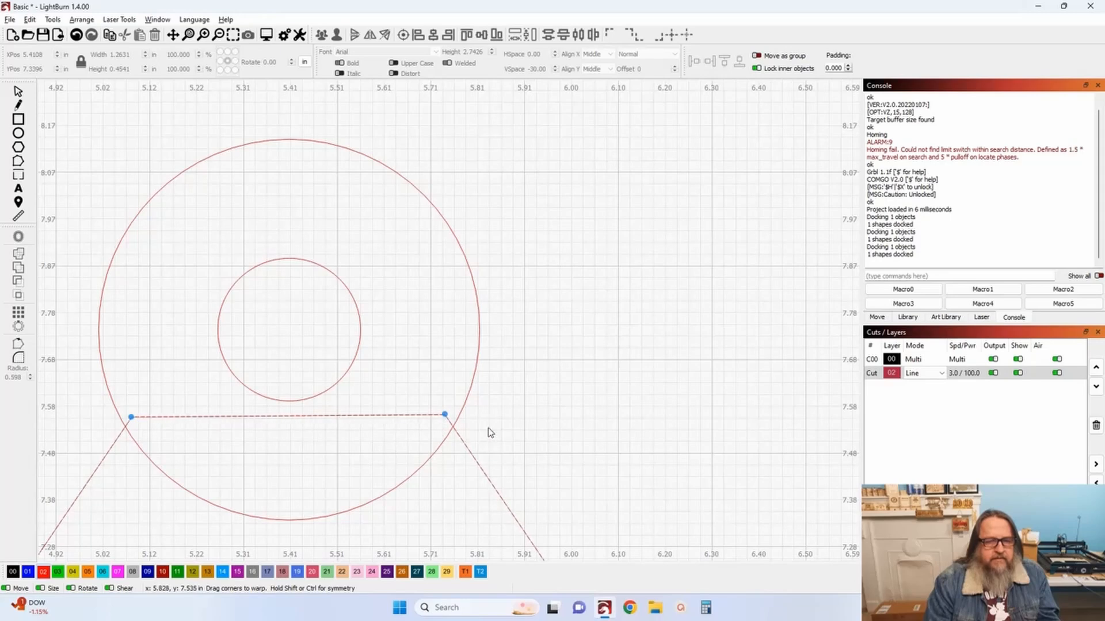
pyautogui.click(18, 93)
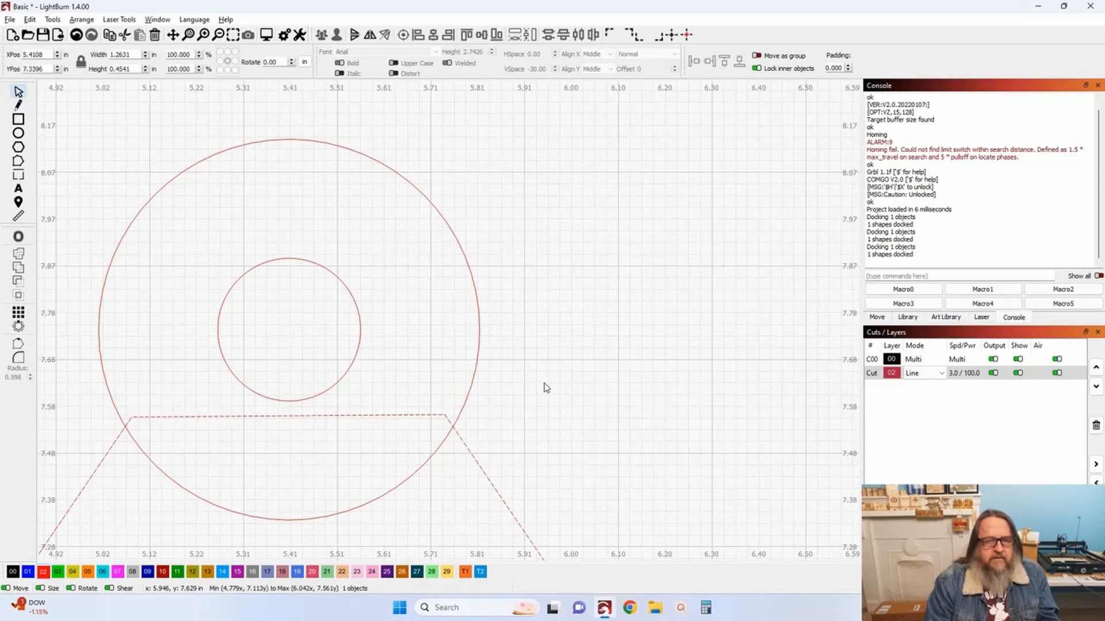
# Ungroup the ring copy and merge its outer circle with the trapezoid into one bracket outline, leaving the inner hole separate
pyautogui.scroll(-5, 546, 387)
pyautogui.moveTo(547, 325); pyautogui.dragTo(480, 308)
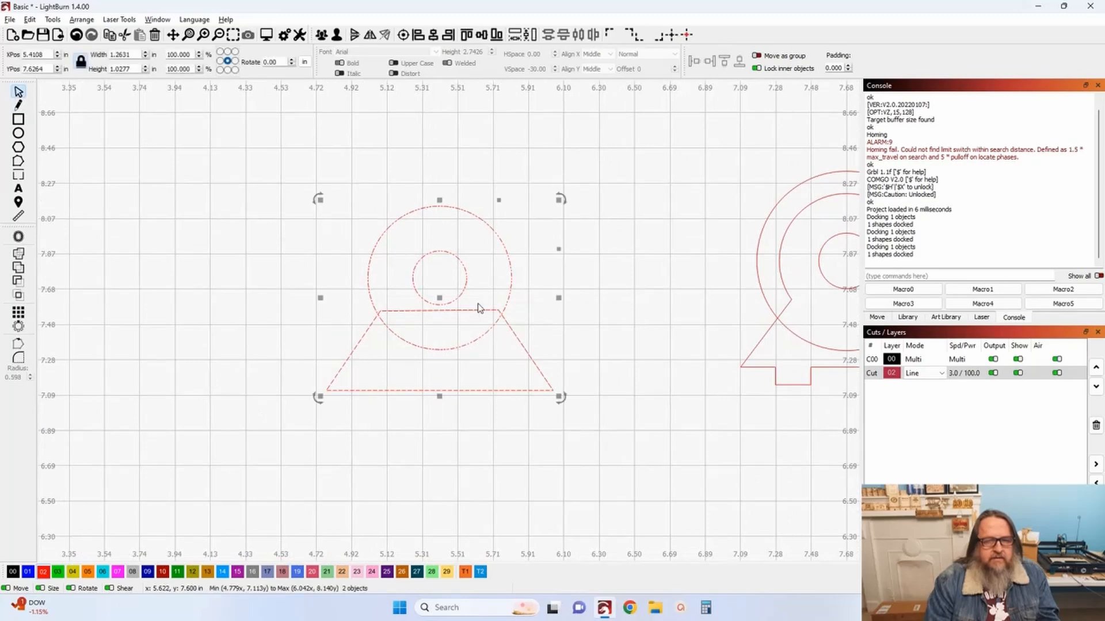
pyautogui.click(570, 239)
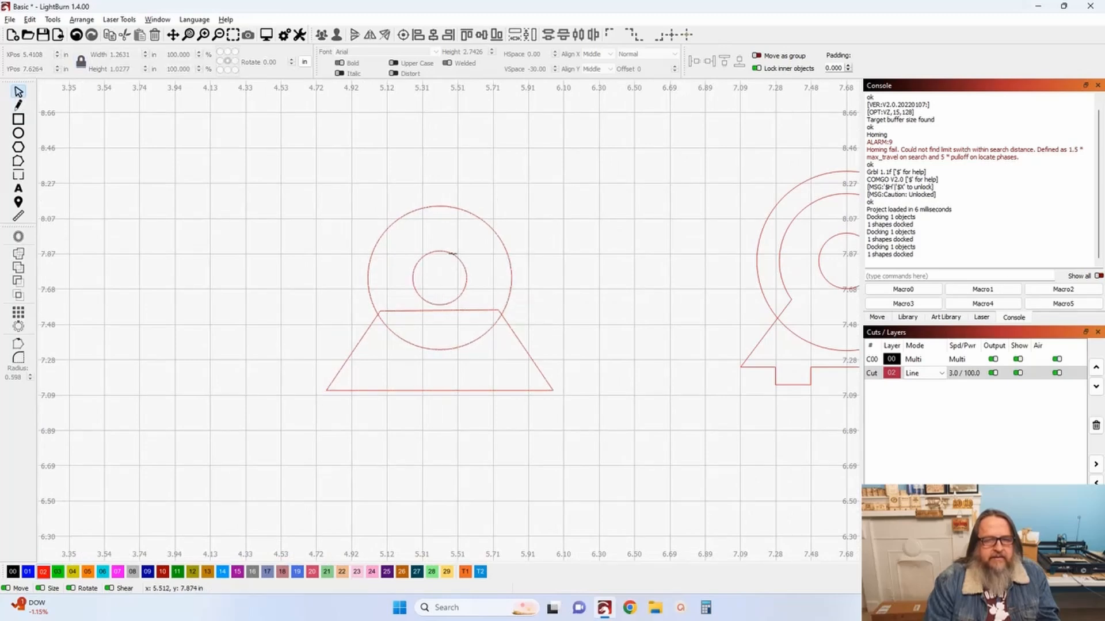
pyautogui.click(453, 254)
pyautogui.click(337, 35)
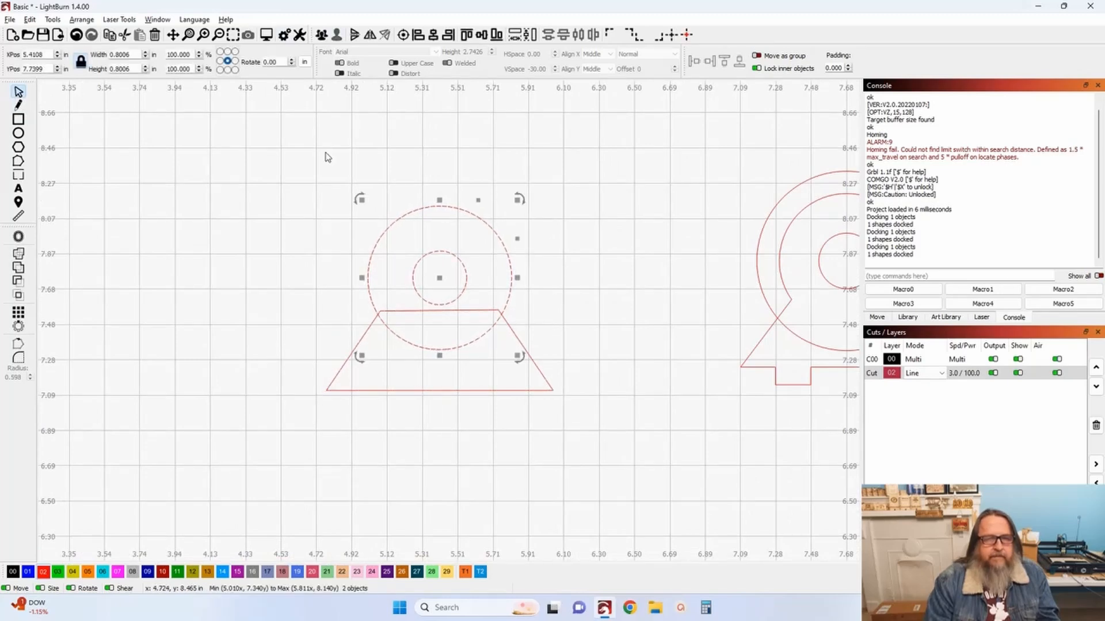
pyautogui.moveTo(533, 328); pyautogui.dragTo(480, 306)
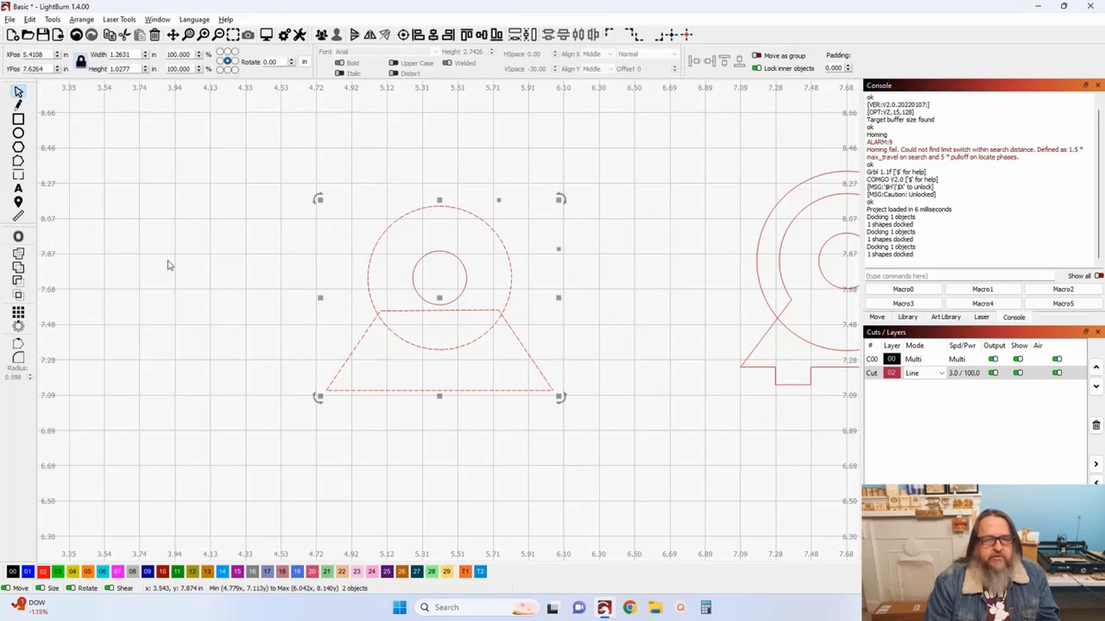
pyautogui.click(20, 279)
# Draw a small tab rectangle about 0.27 by 0.11 in below the new bracket's base and switch the units to millimetres
pyautogui.scroll(-3, 148, 312)
pyautogui.scroll(1, 256, 385)
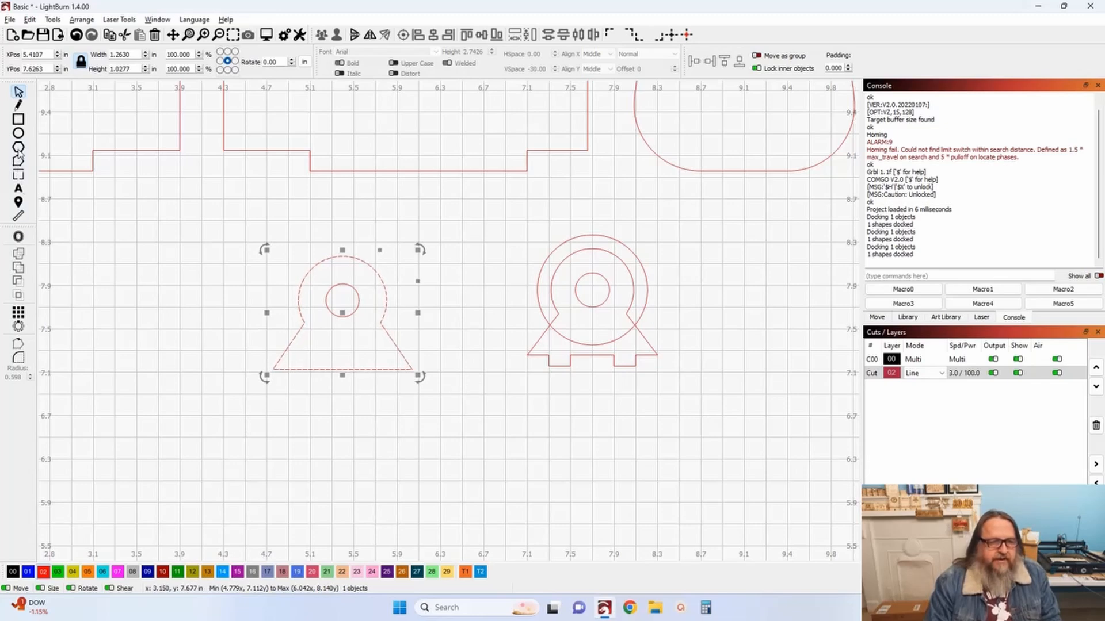
pyautogui.click(18, 119)
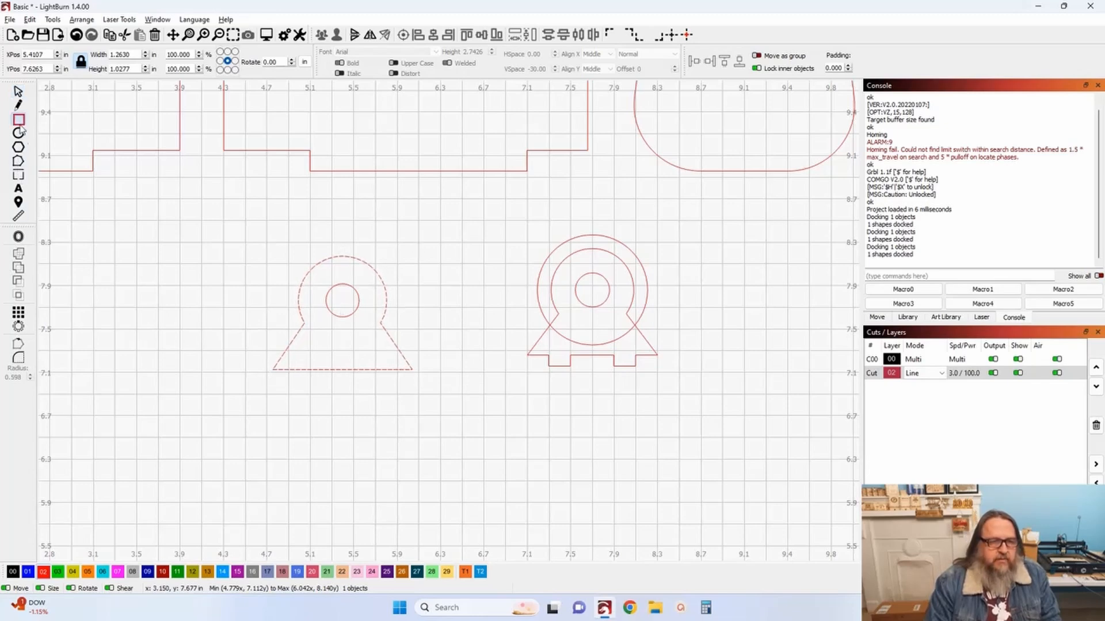
pyautogui.moveTo(290, 383); pyautogui.dragTo(320, 395)
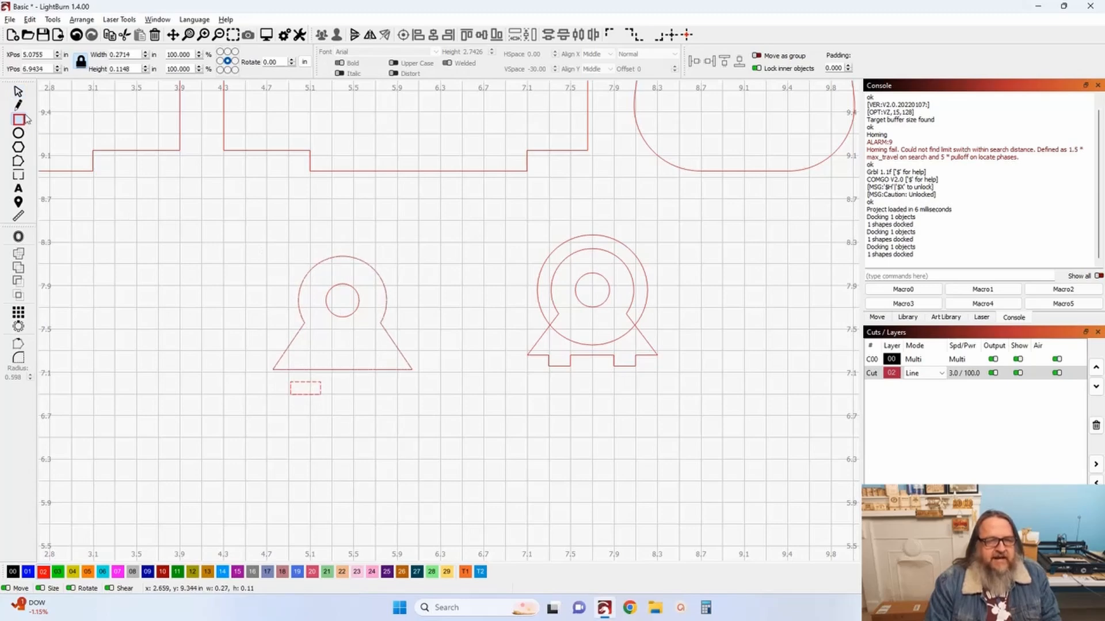
pyautogui.click(18, 92)
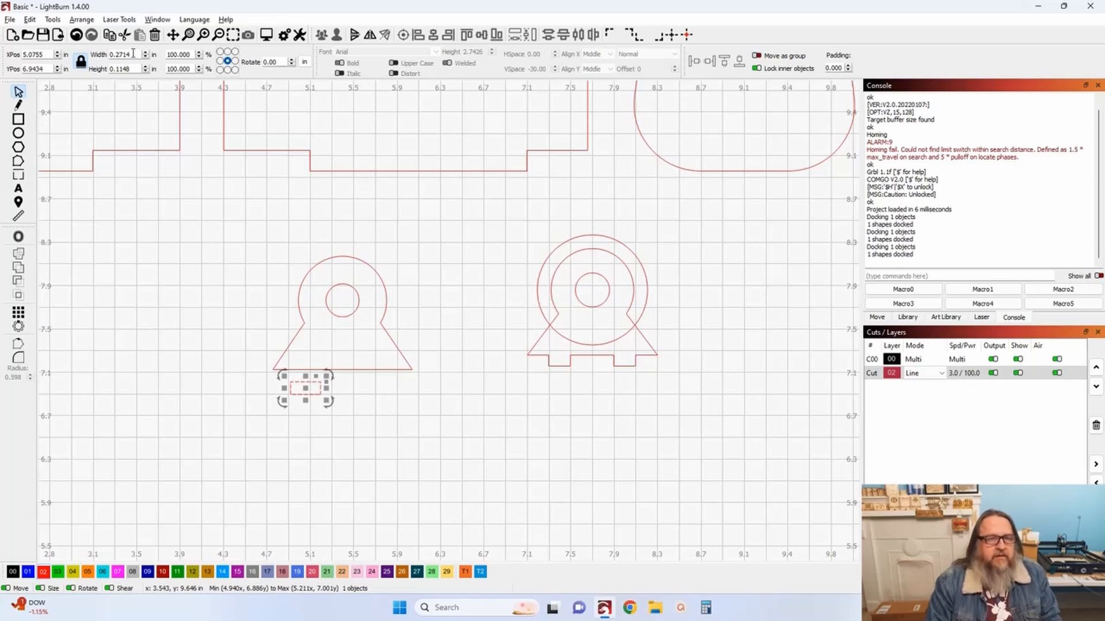
pyautogui.click(305, 61)
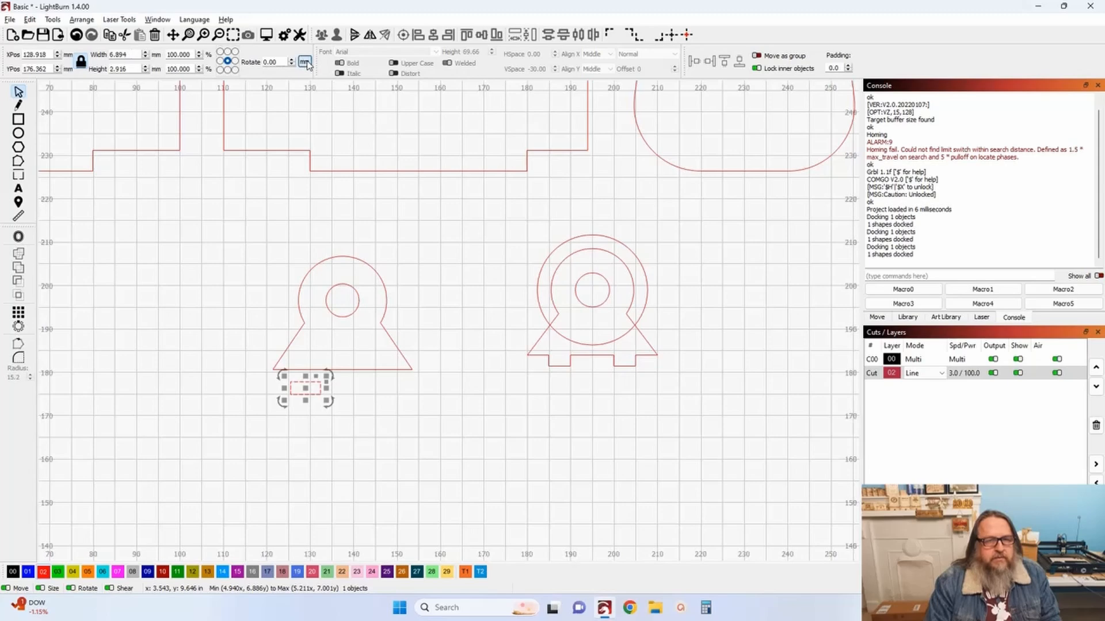
# Set the tab rectangle's height to 2.8 mm with proportions locked and place a duplicate about 16 mm to its right
pyautogui.doubleClick(132, 69)
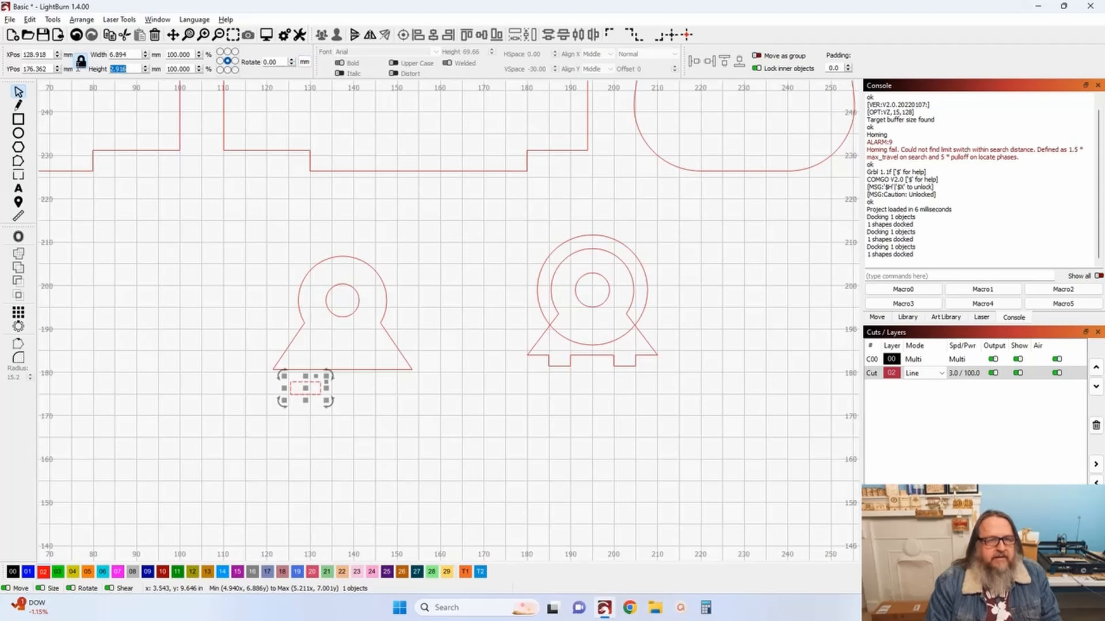
pyautogui.write('2.8')
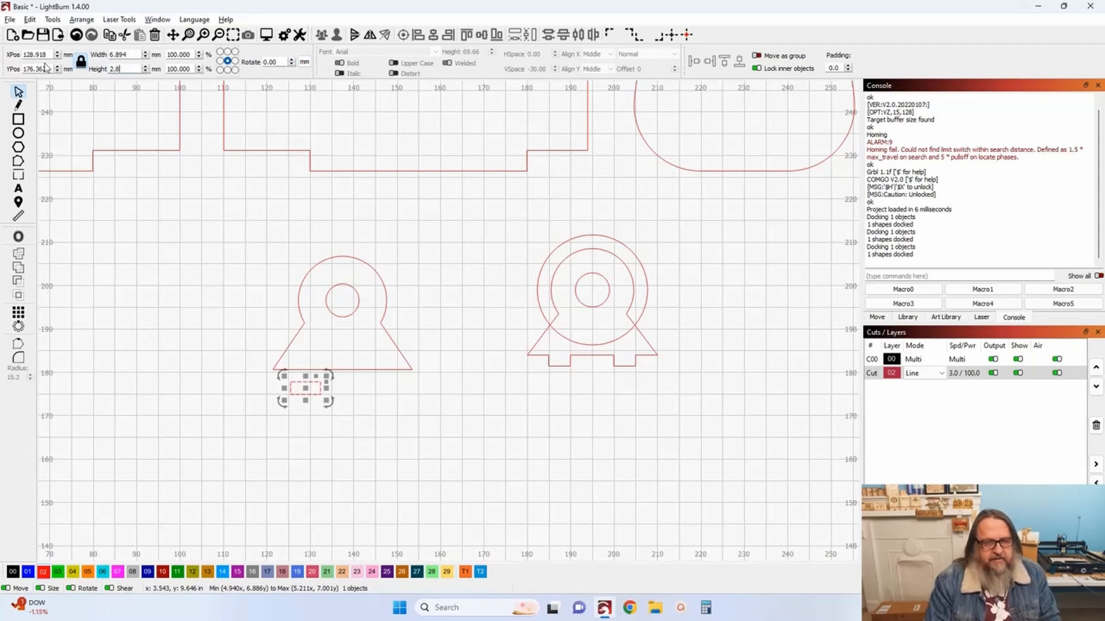
pyautogui.press('Tab')
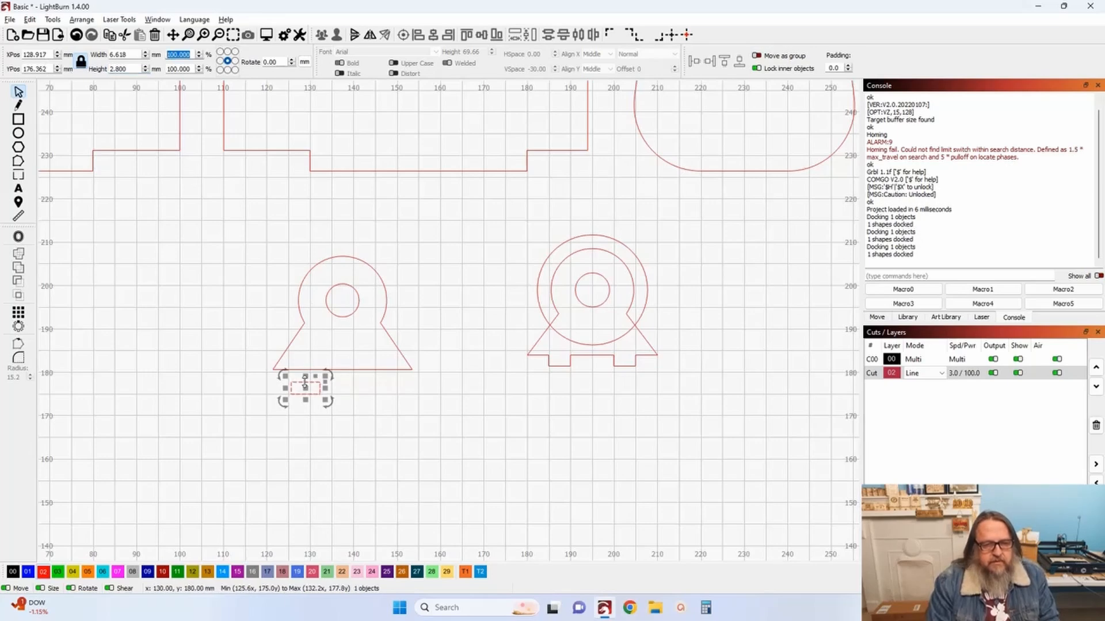
pyautogui.press('Return')
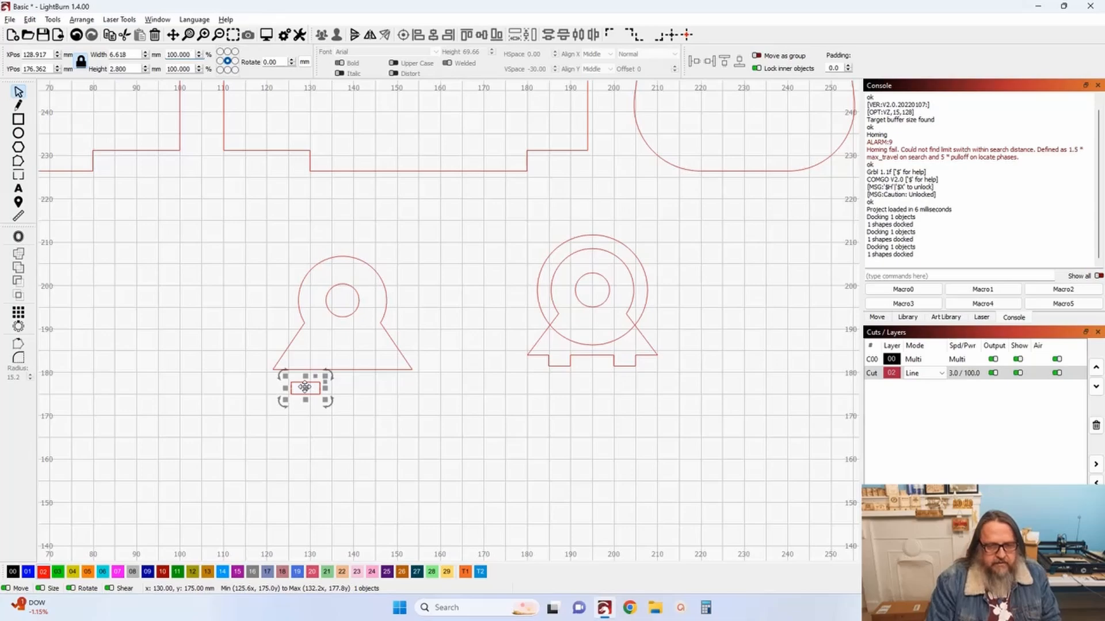
pyautogui.moveTo(306, 387); pyautogui.dragTo(377, 392)
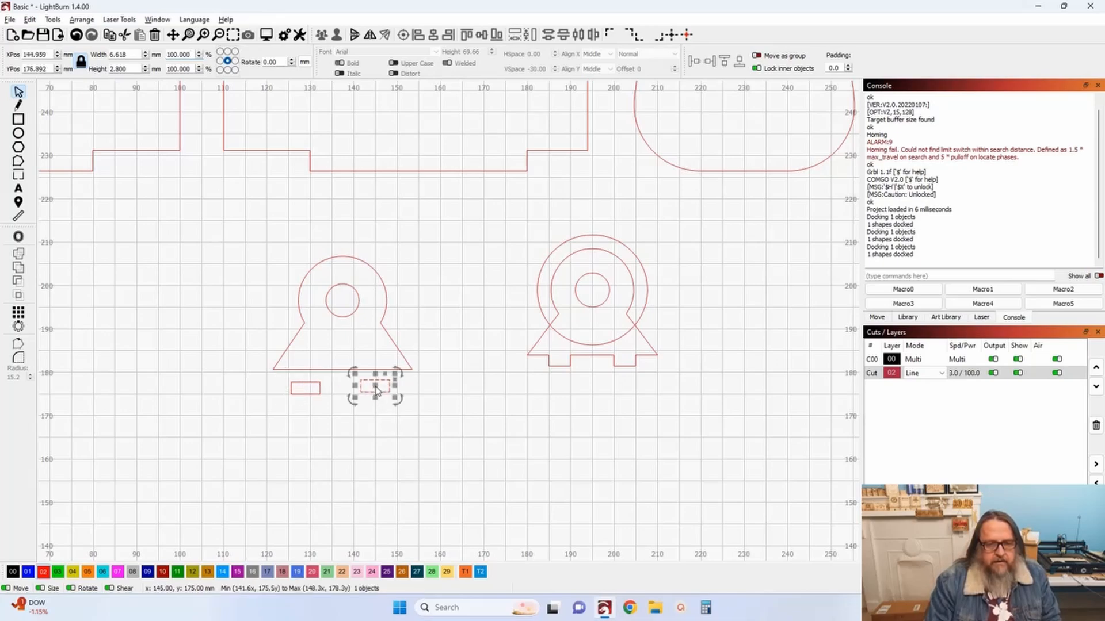
# Move the plain upright rectangle from beside the small rings outside the page to just below the two tab rectangles
pyautogui.scroll(-8, 375, 388)
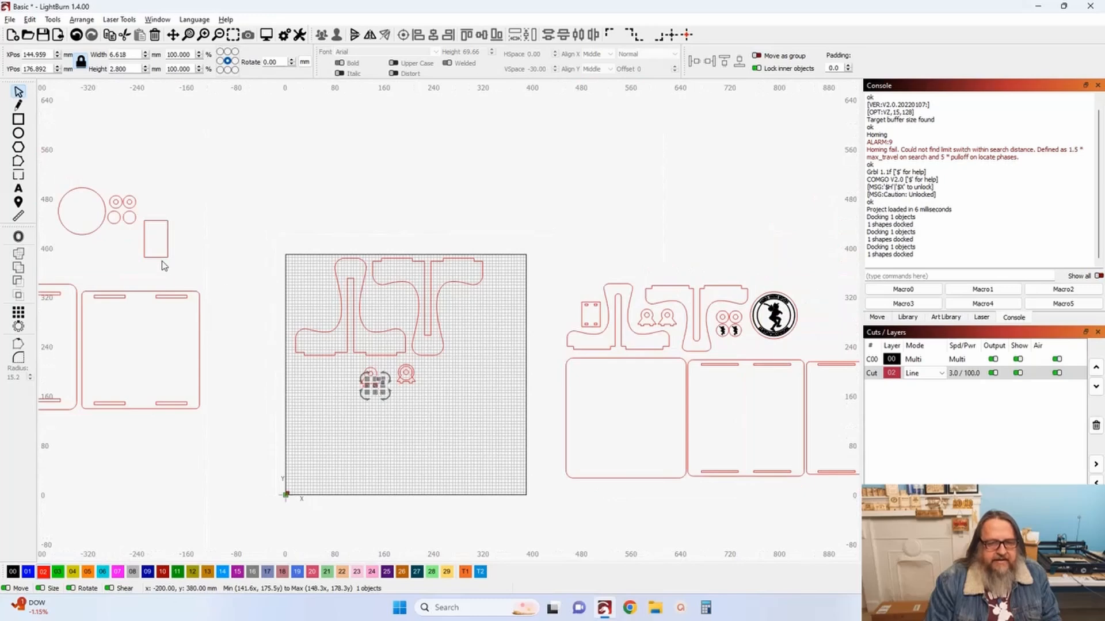
pyautogui.click(157, 256)
pyautogui.moveTo(175, 264); pyautogui.dragTo(372, 403)
pyautogui.scroll(8, 371, 403)
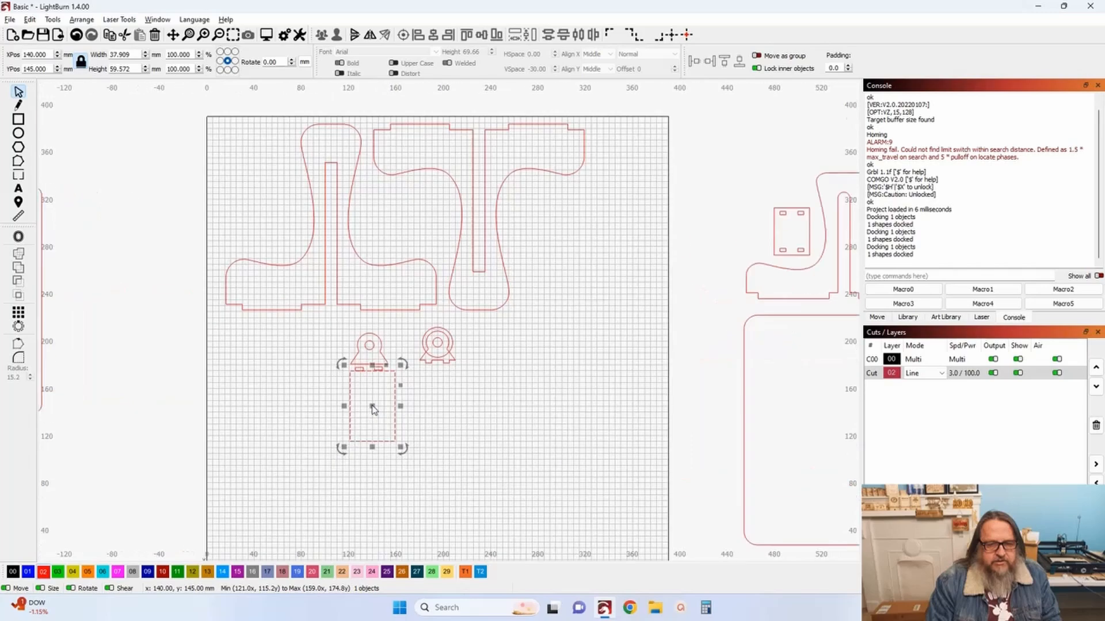
pyautogui.click(364, 304)
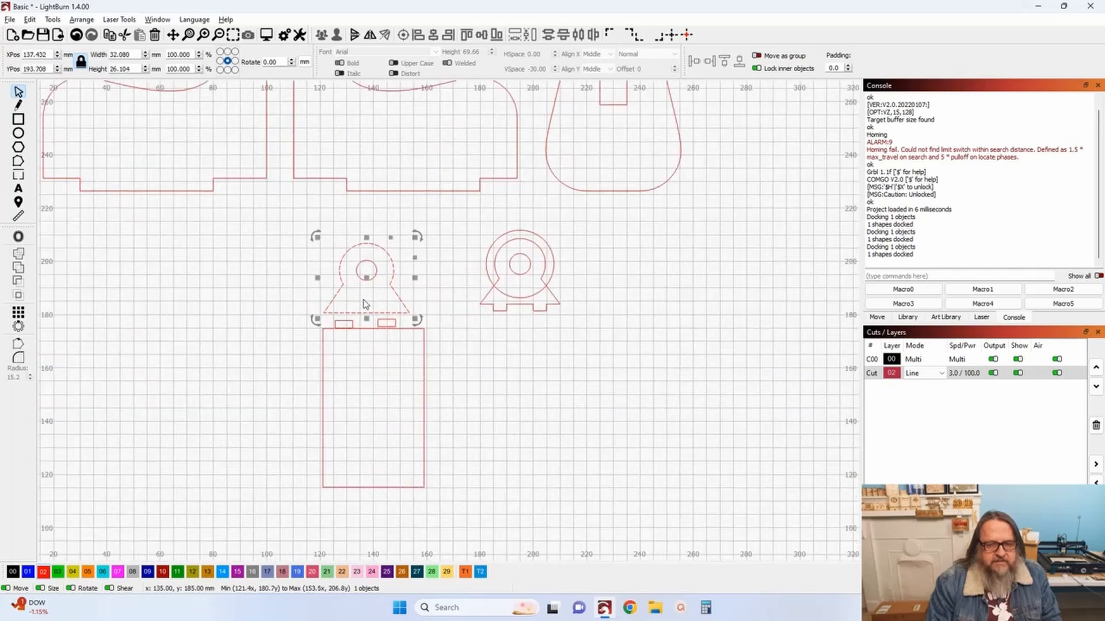
pyautogui.moveTo(365, 279); pyautogui.dragTo(375, 329)
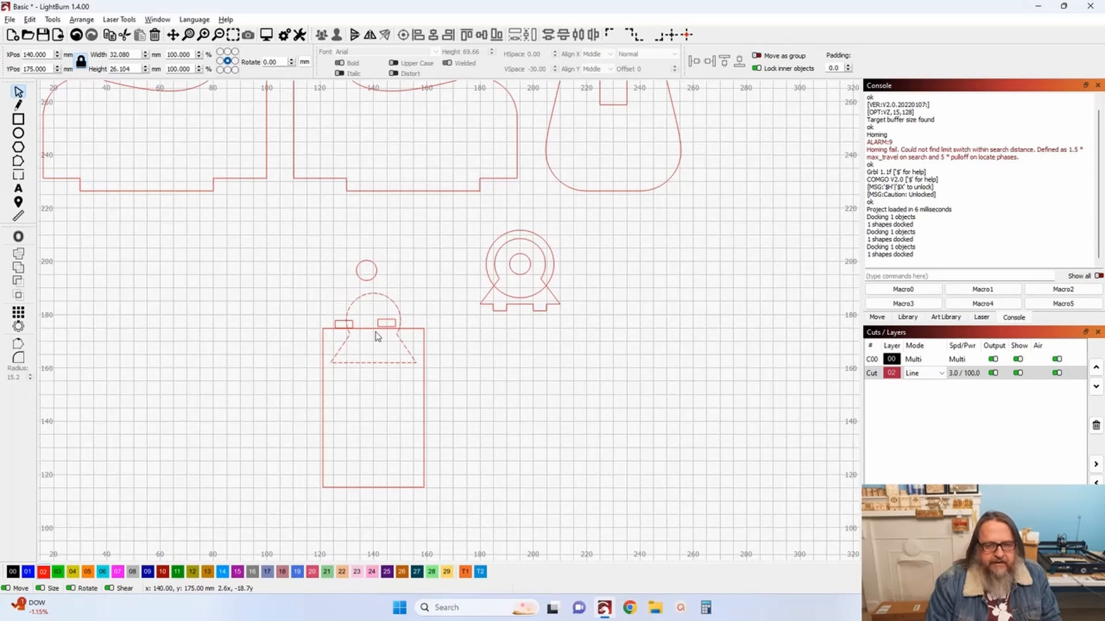
pyautogui.moveTo(376, 337); pyautogui.dragTo(377, 324)
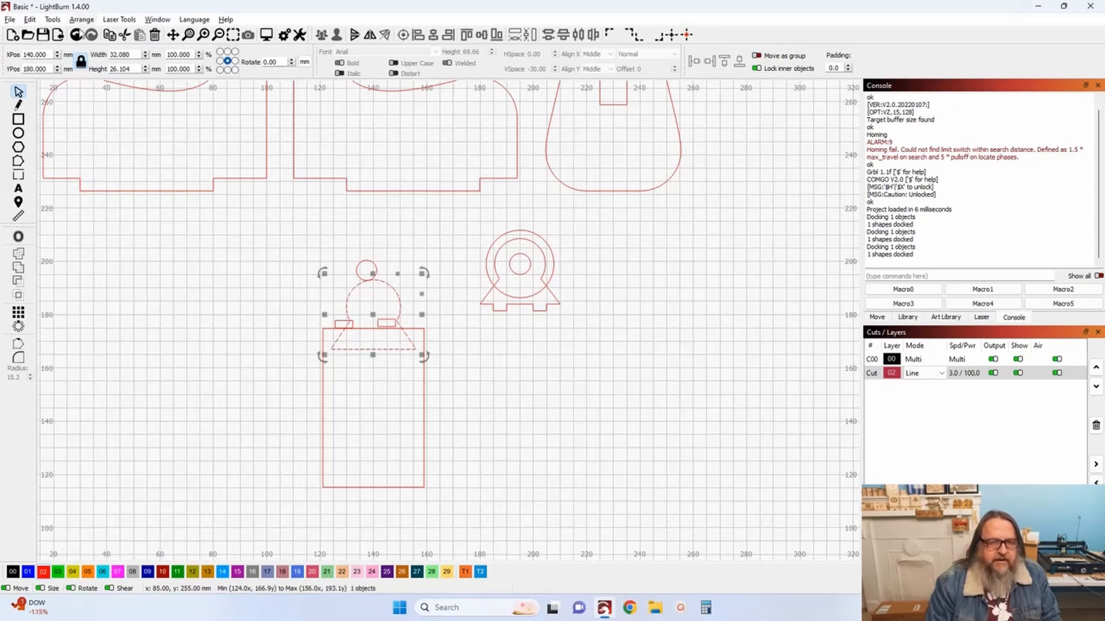
pyautogui.click(76, 35)
pyautogui.click(148, 217)
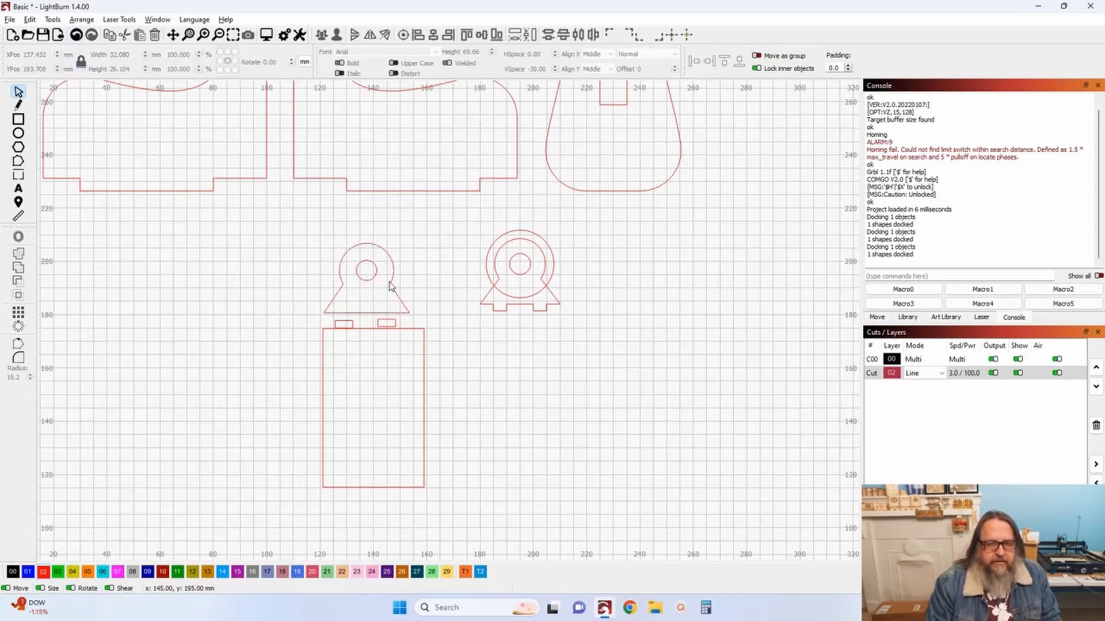
# Group the bracket outline with its hole and move it inside the upright rectangle, just above the rectangle's base at X 140, Y 130 mm
pyautogui.click(400, 282)
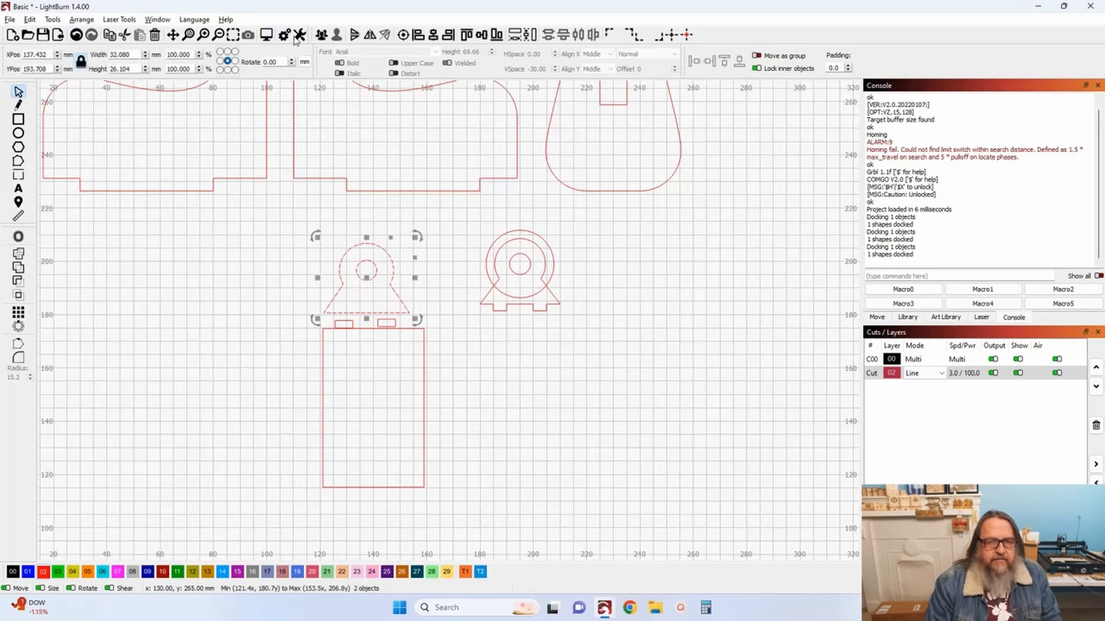
pyautogui.click(321, 35)
pyautogui.moveTo(365, 277); pyautogui.dragTo(370, 447)
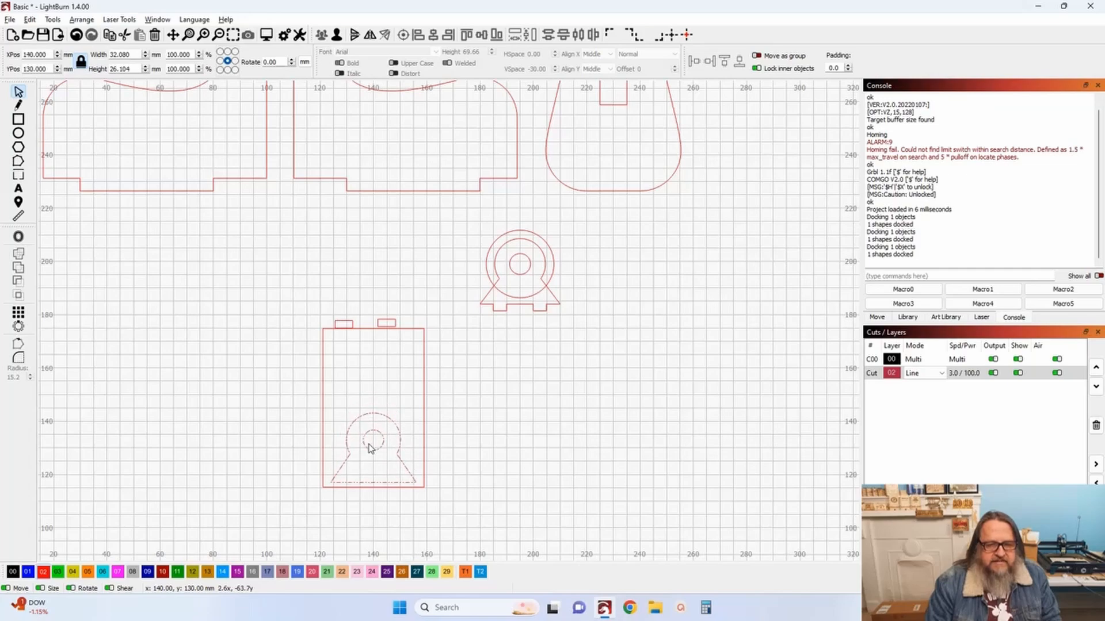
pyautogui.scroll(5, 392, 485)
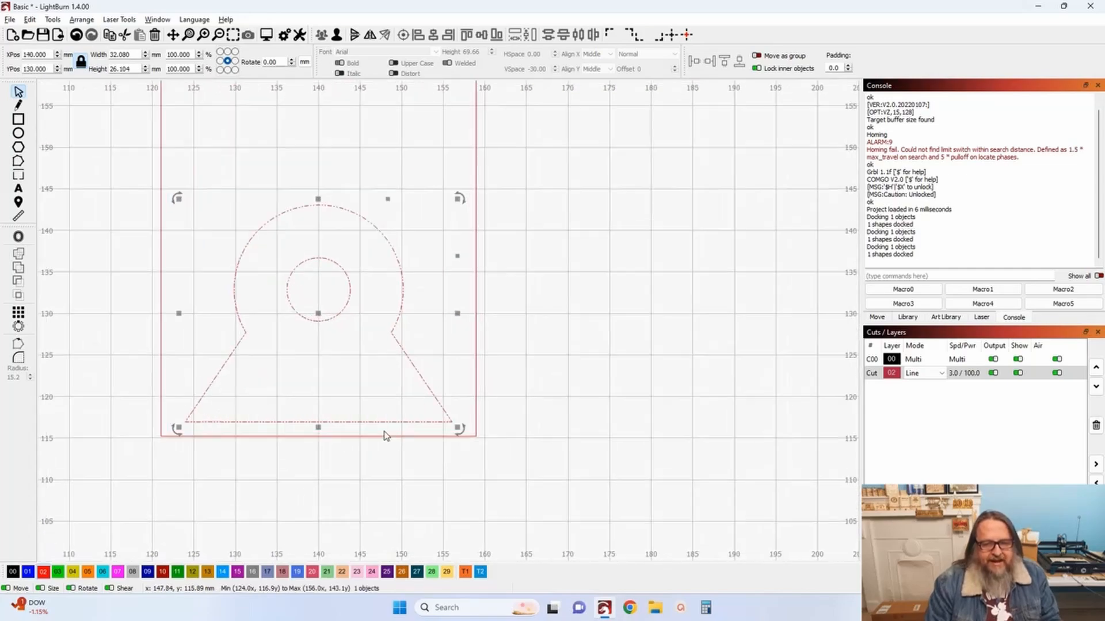
pyautogui.scroll(-3, 240, 424)
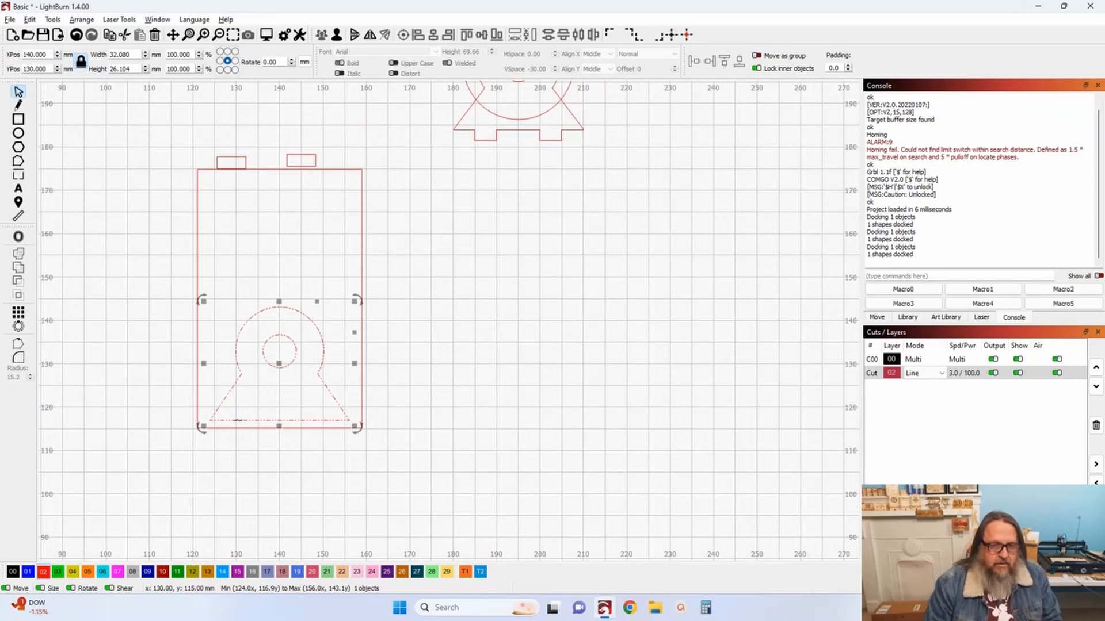
pyautogui.click(250, 447)
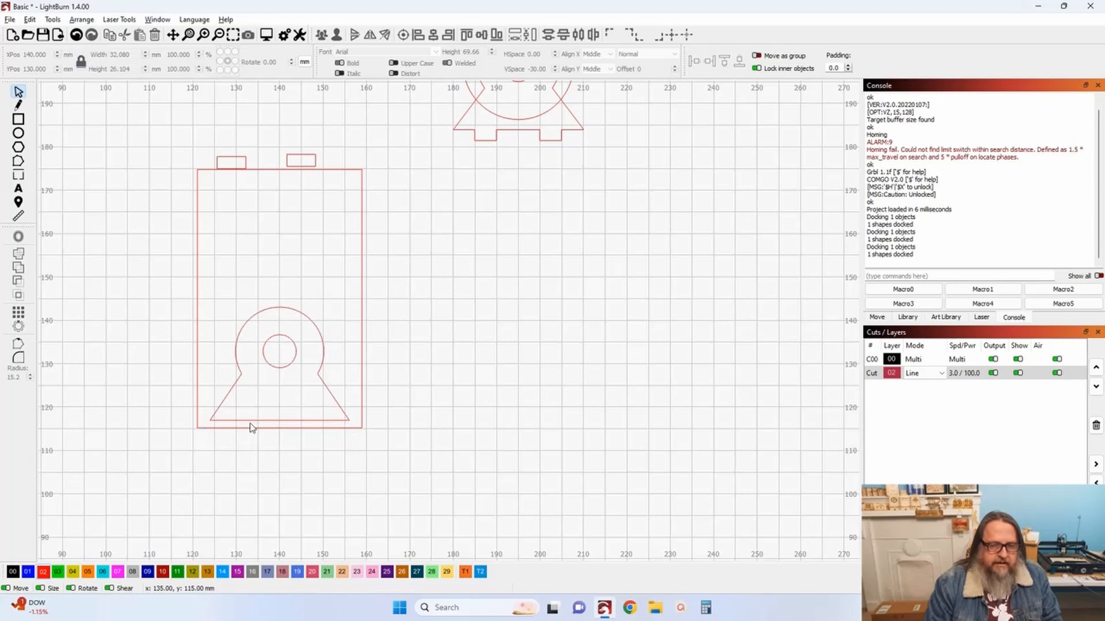
pyautogui.click(249, 420)
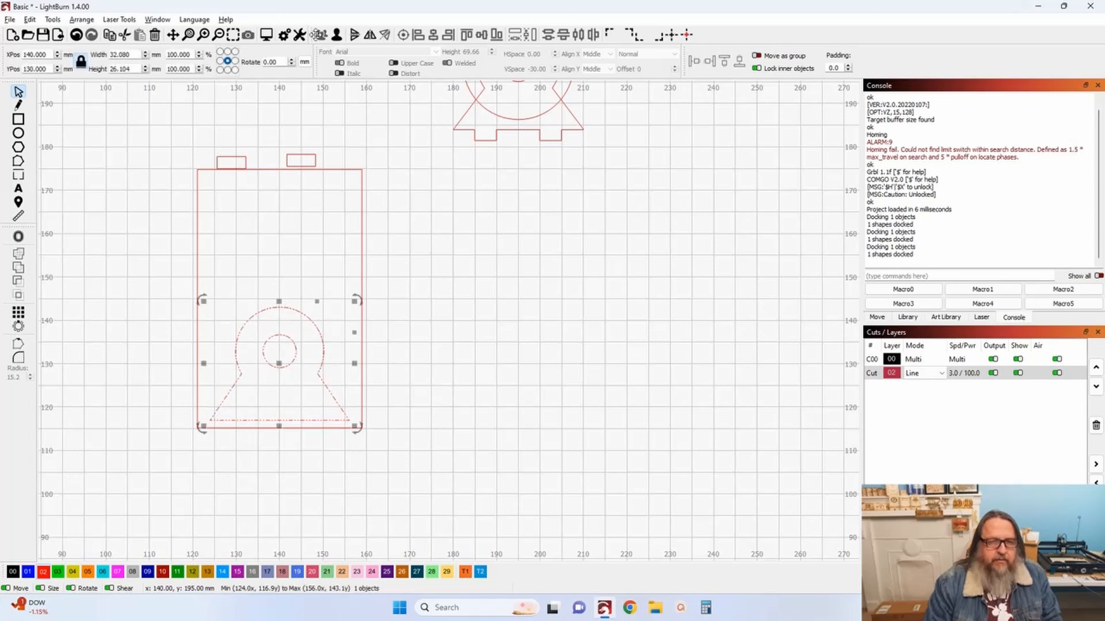
pyautogui.click(335, 38)
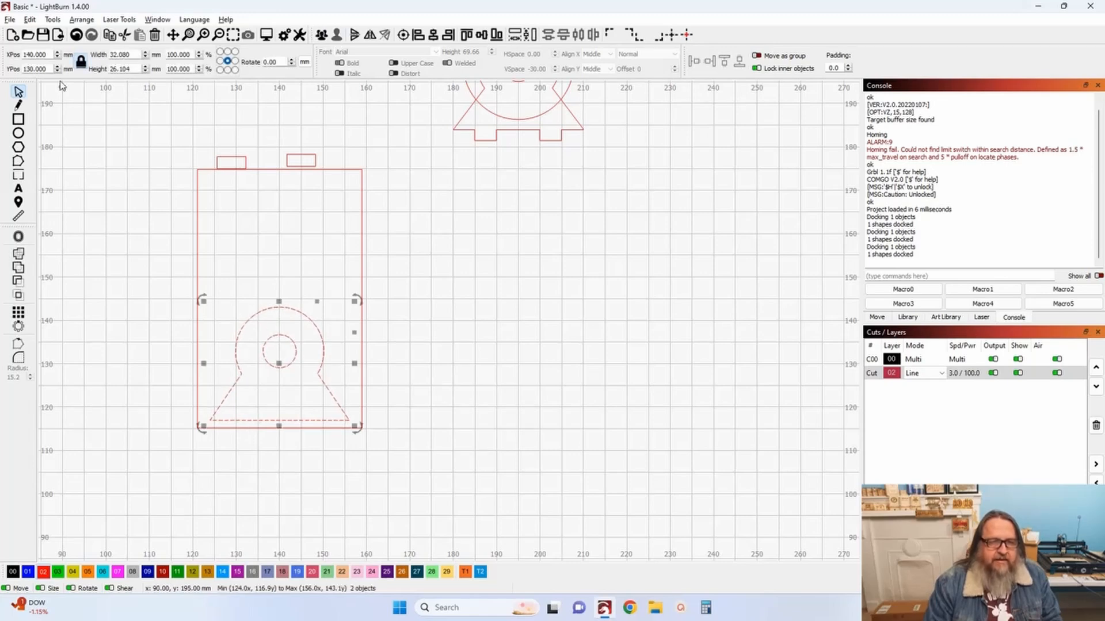
pyautogui.click(17, 162)
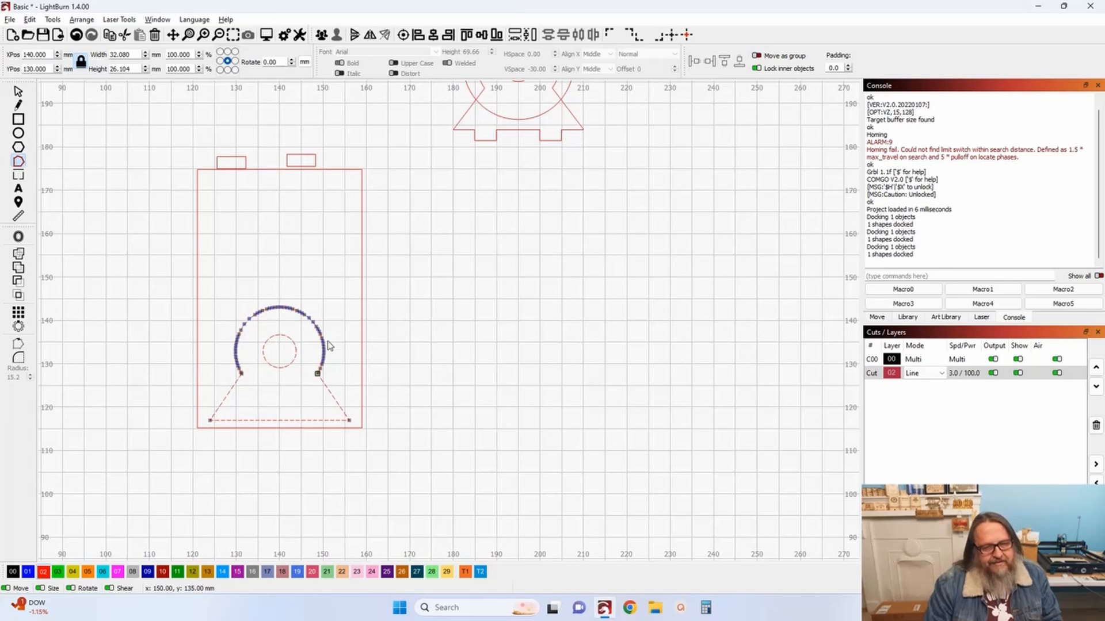
pyautogui.click(18, 91)
pyautogui.click(136, 202)
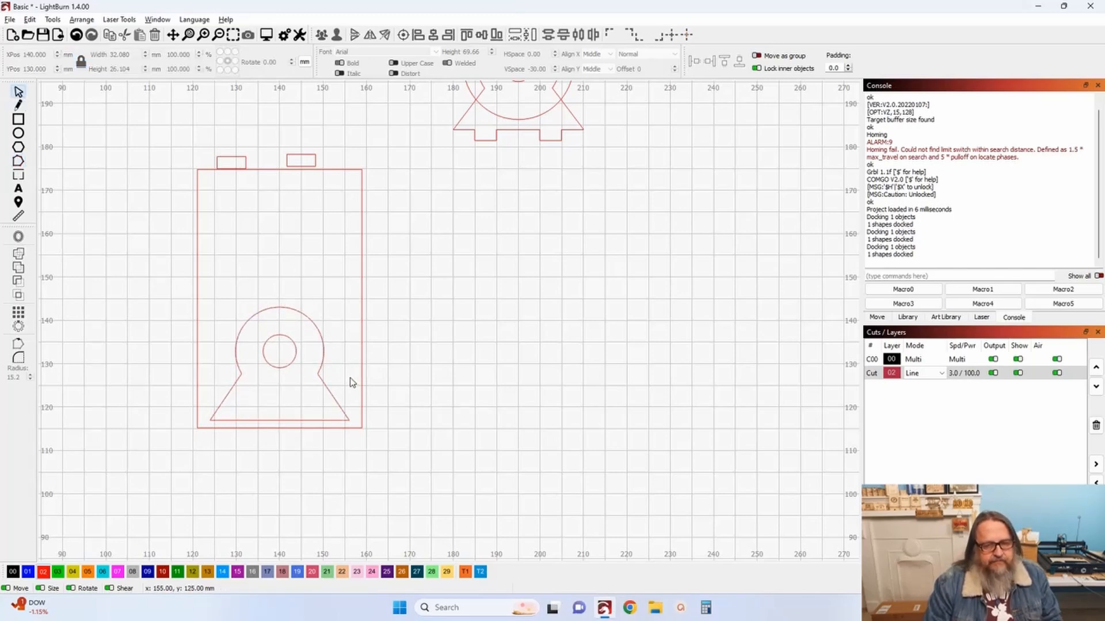
pyautogui.click(280, 358)
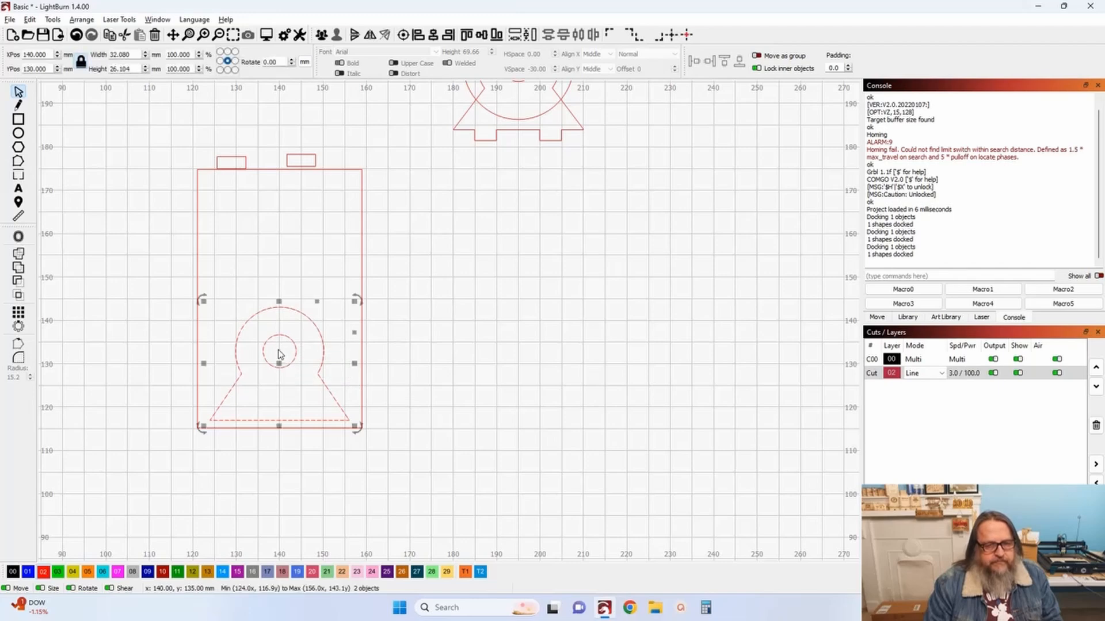
pyautogui.click(322, 35)
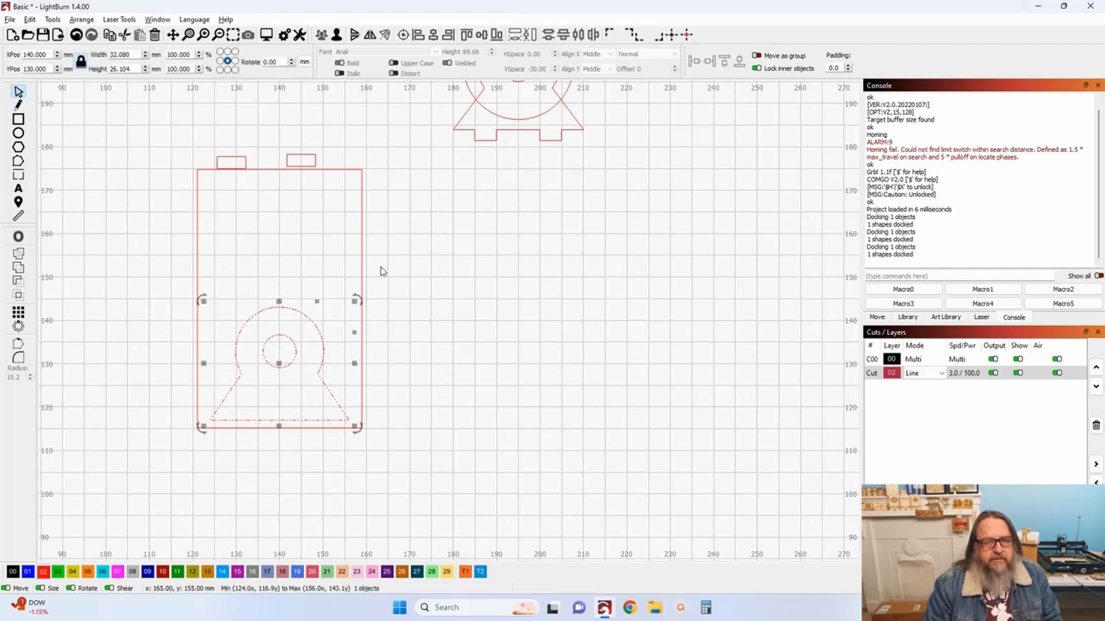
# Align the grouped bracket's base with the bottom edge of the upright rectangle
pyautogui.keyDown('shift'); pyautogui.click(361, 270); pyautogui.keyUp('shift')
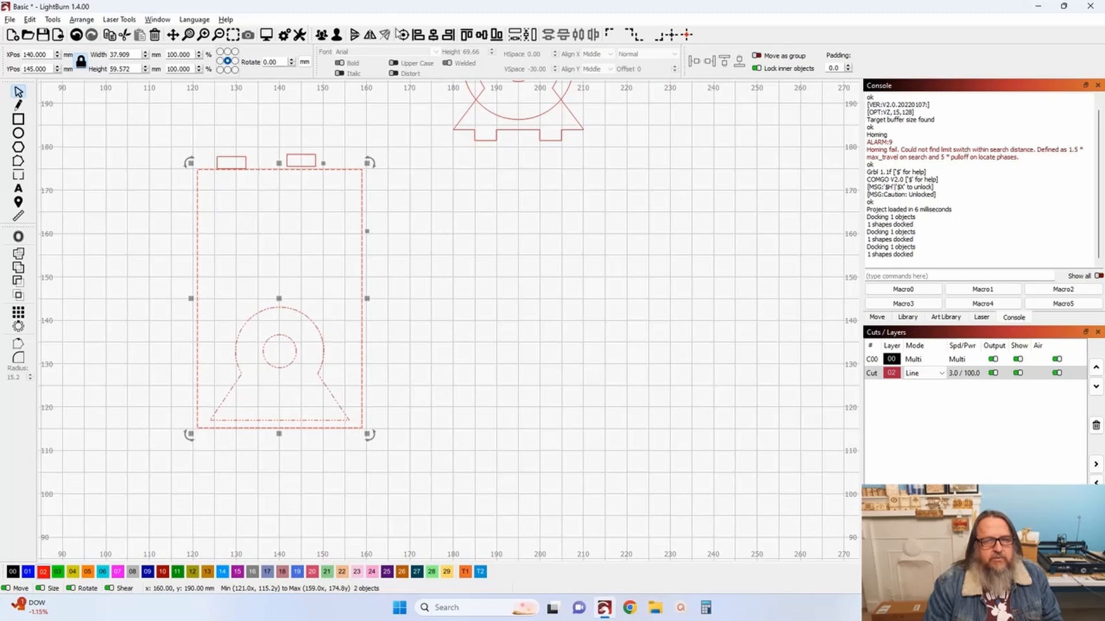
pyautogui.click(496, 35)
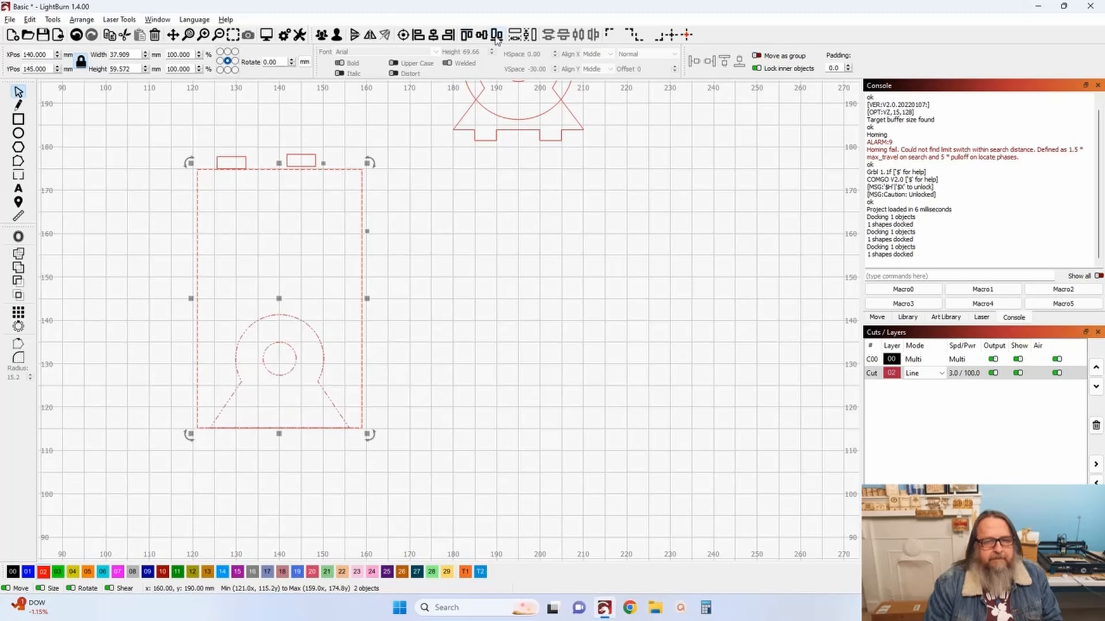
pyautogui.click(397, 351)
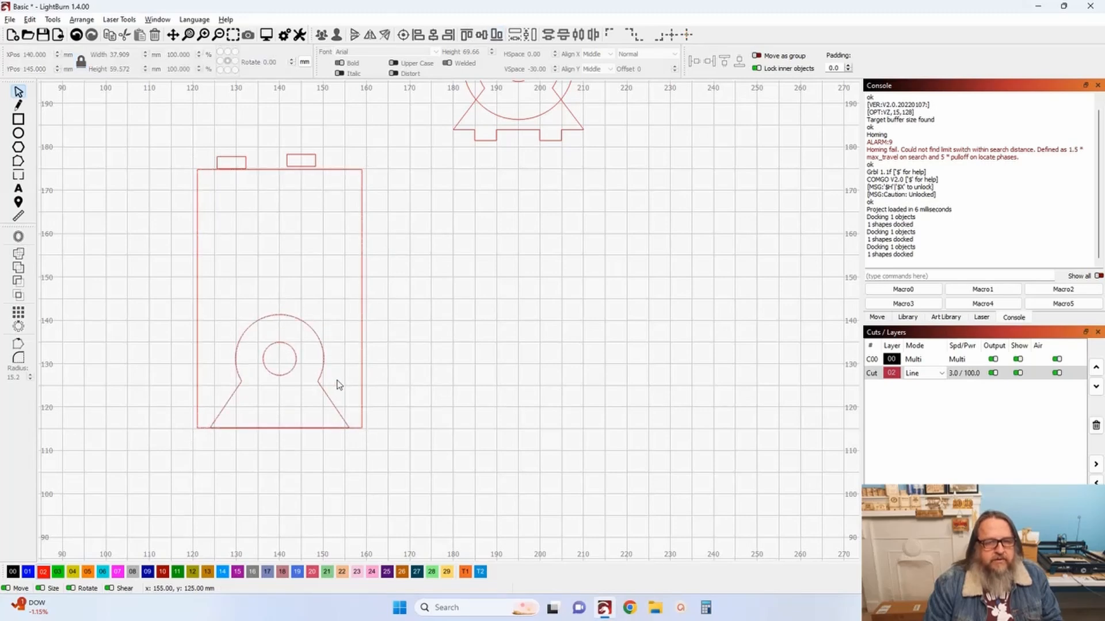
# Ungroup the bracket and stretch its two base corner nodes outward to the bottom corners of the upright rectangle
pyautogui.moveTo(336, 380); pyautogui.dragTo(289, 367)
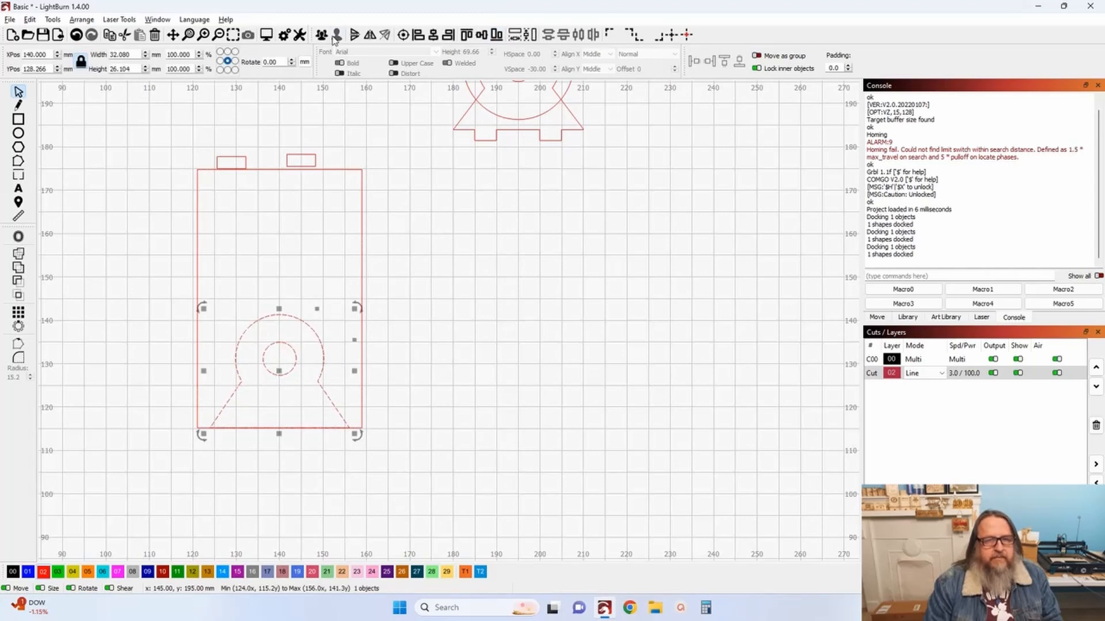
pyautogui.click(17, 161)
pyautogui.scroll(2, 210, 431)
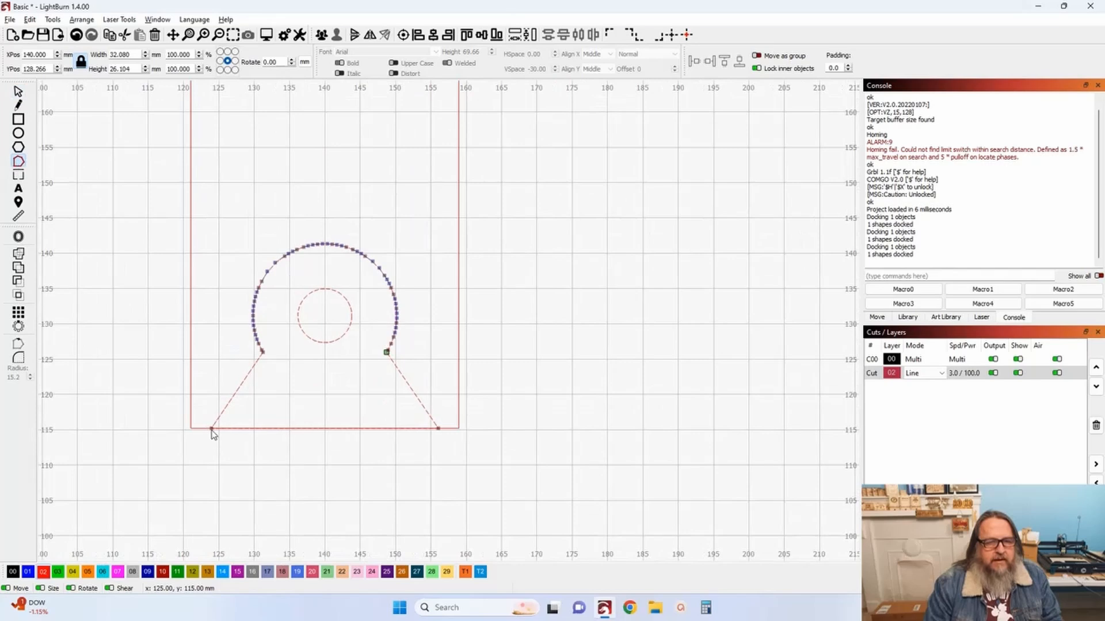
pyautogui.moveTo(211, 429); pyautogui.dragTo(188, 428)
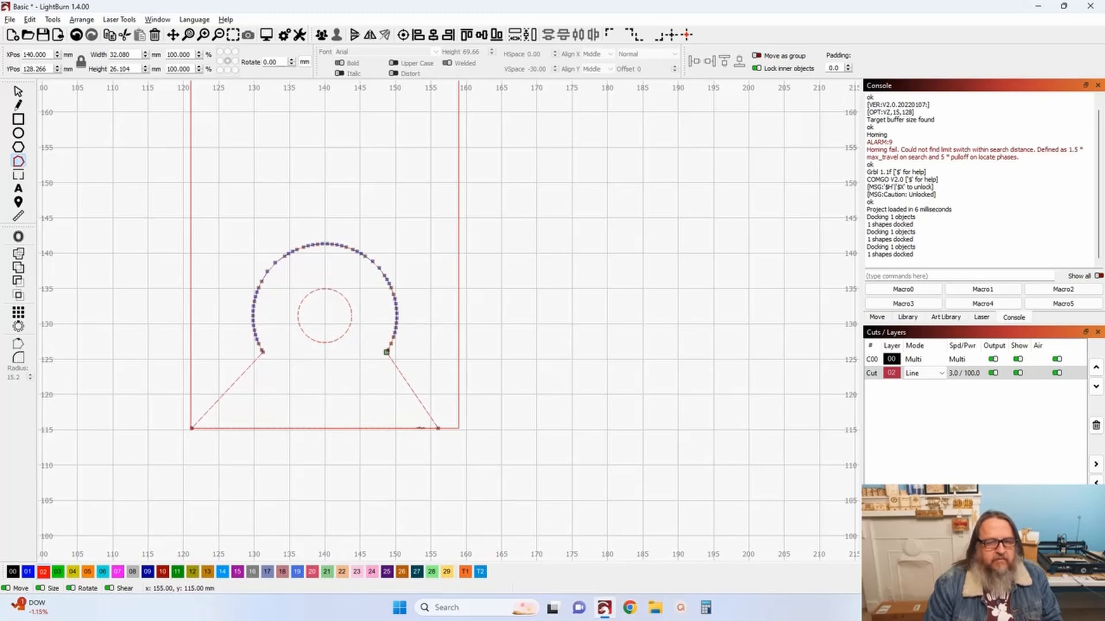
pyautogui.scroll(5, 440, 428)
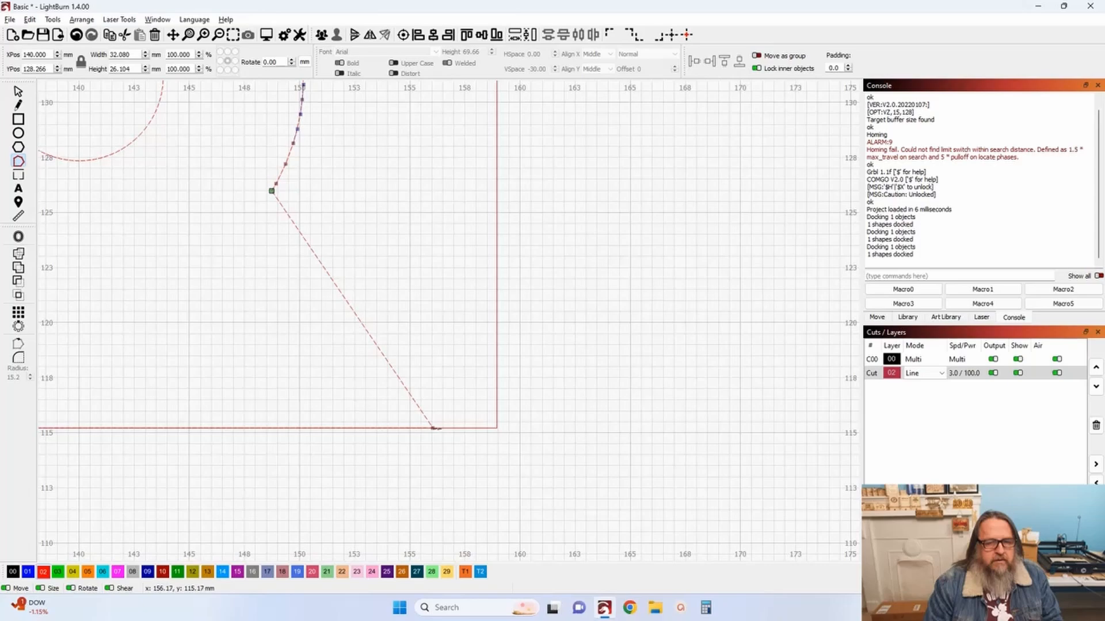
pyautogui.moveTo(432, 427); pyautogui.dragTo(495, 427)
pyautogui.scroll(-8, 495, 428)
pyautogui.click(17, 91)
pyautogui.click(60, 191)
pyautogui.scroll(-2, 73, 199)
pyautogui.scroll(-3, 74, 207)
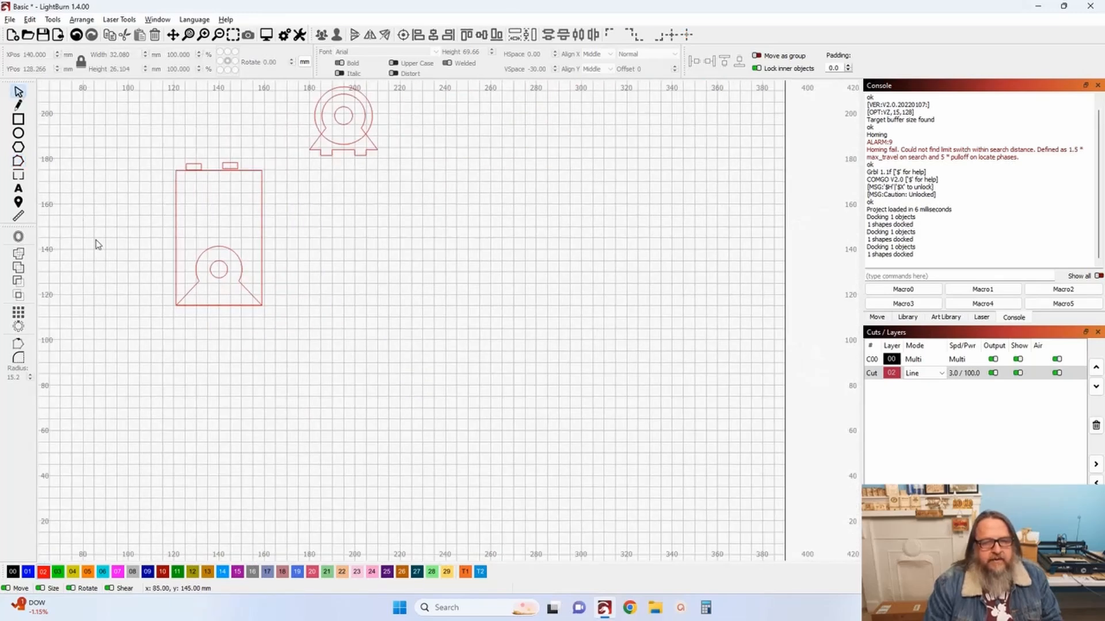
# Group the widened bracket with its hole and move it out of the rectangle to X 200, Y 150 mm
pyautogui.click(224, 266)
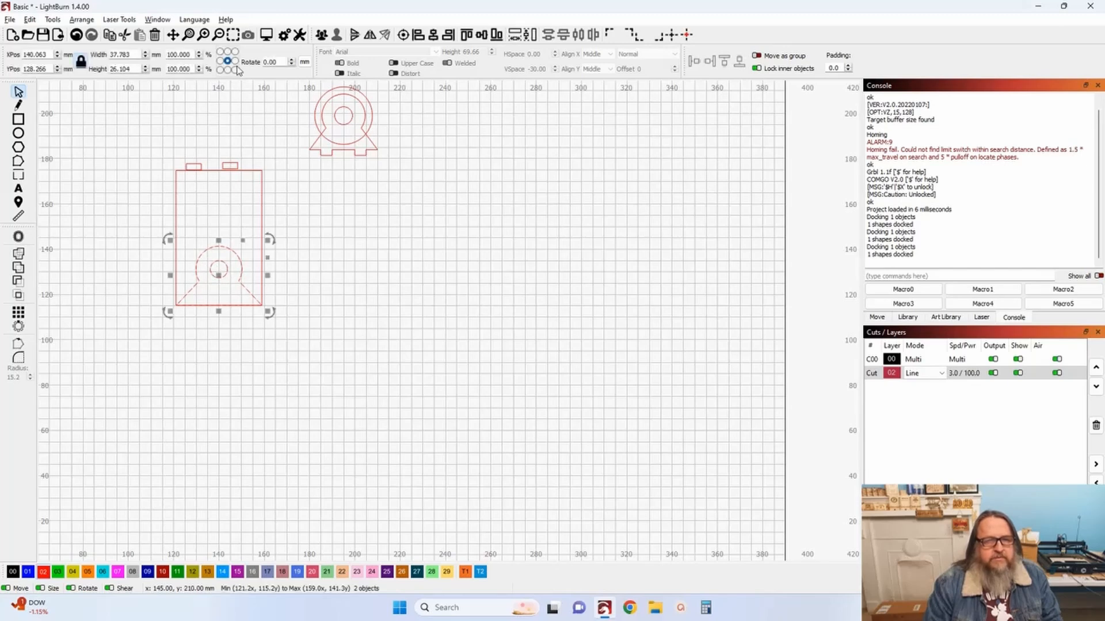
pyautogui.click(286, 253)
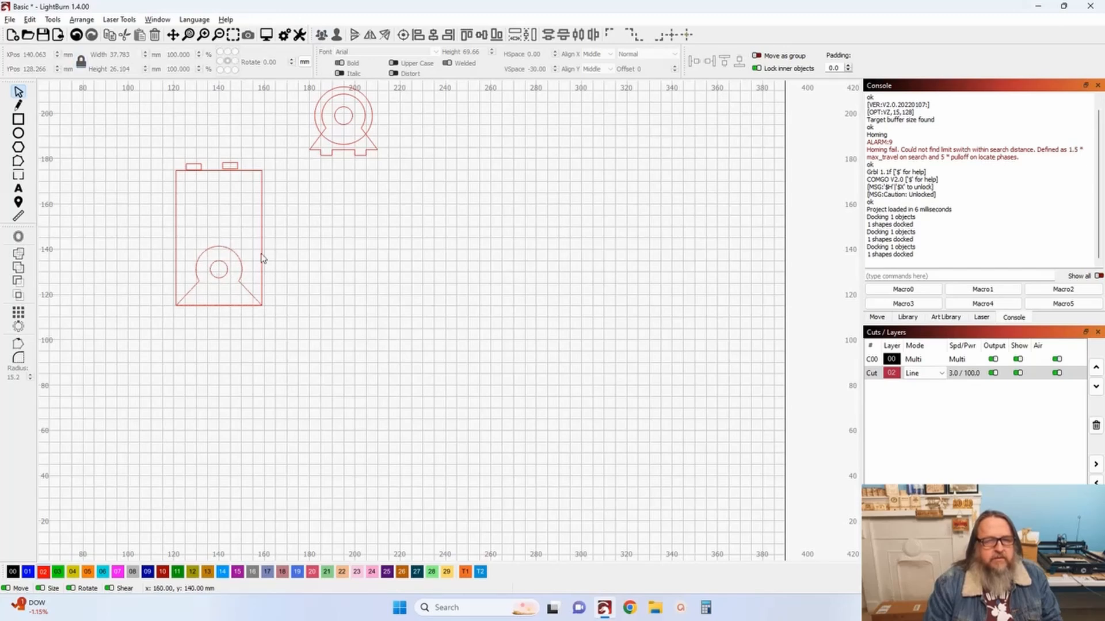
pyautogui.moveTo(223, 269); pyautogui.dragTo(357, 233)
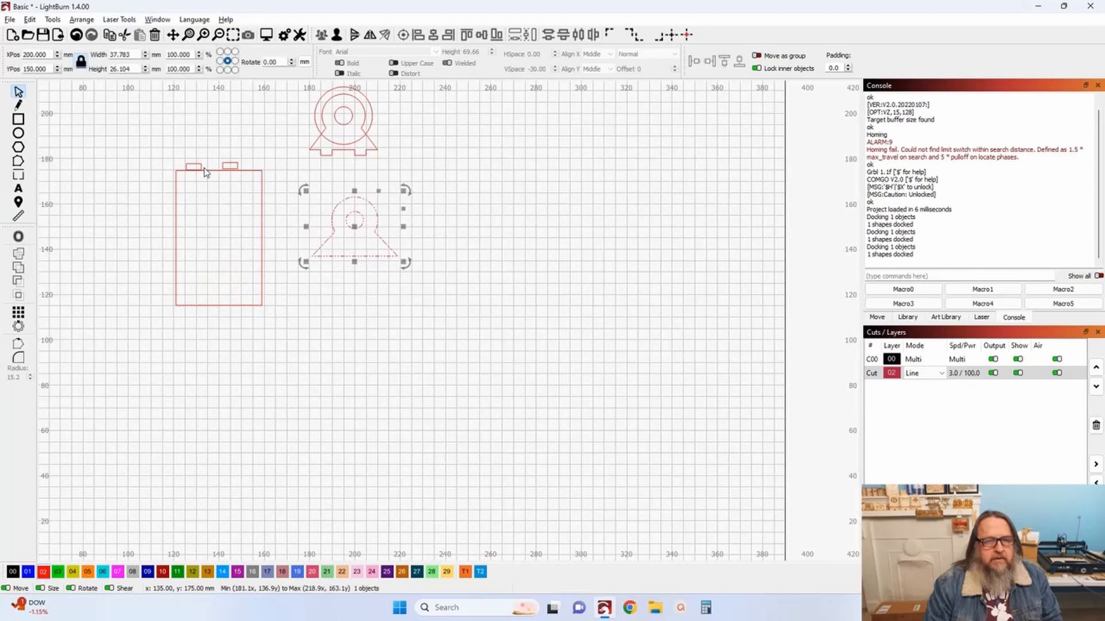
# Shift the bracket to about X 244, Y 148 mm and set the two tab rectangles flush under its base, about 19 mm apart
pyautogui.moveTo(198, 165); pyautogui.dragTo(338, 271)
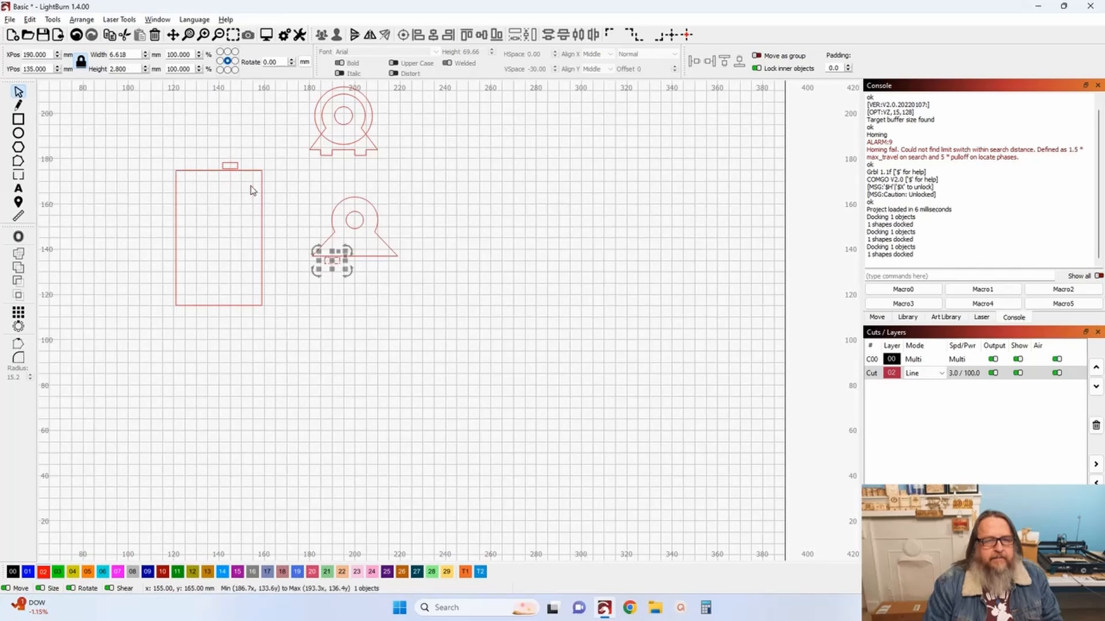
pyautogui.click(232, 165)
pyautogui.moveTo(232, 165); pyautogui.dragTo(378, 266)
pyautogui.scroll(2, 356, 262)
pyautogui.moveTo(274, 255); pyautogui.dragTo(433, 266)
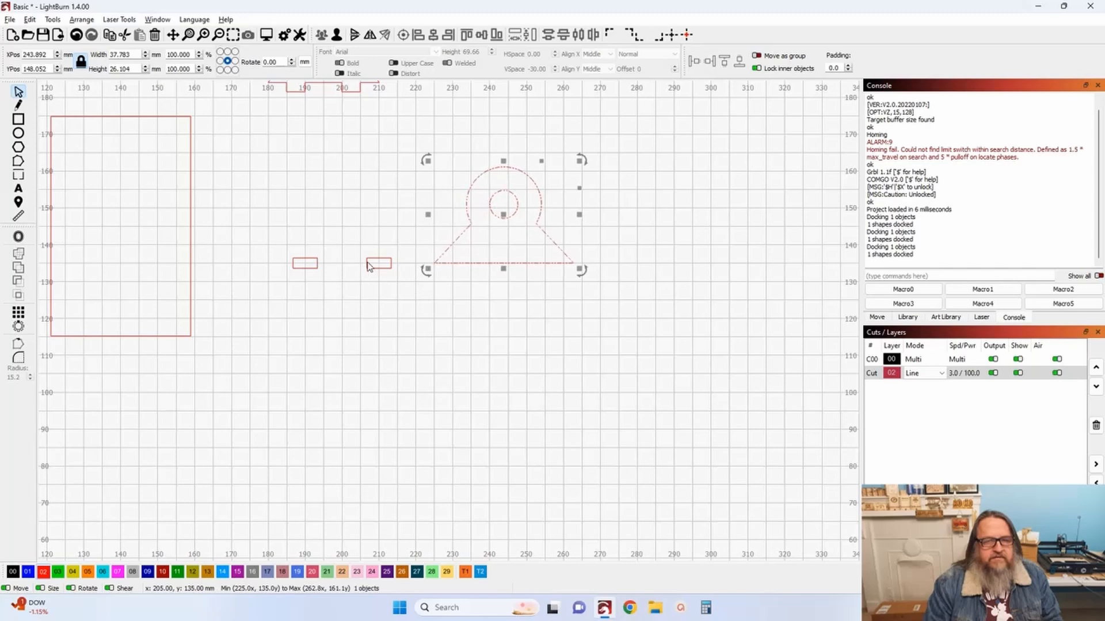
pyautogui.moveTo(368, 263); pyautogui.dragTo(459, 271)
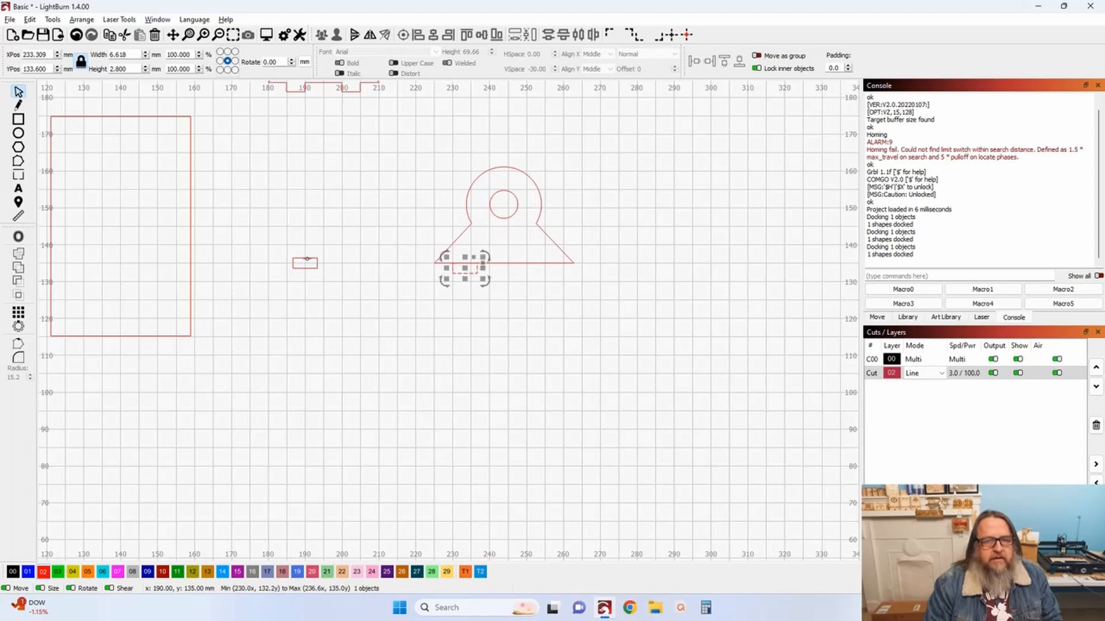
pyautogui.moveTo(316, 260); pyautogui.dragTo(540, 263)
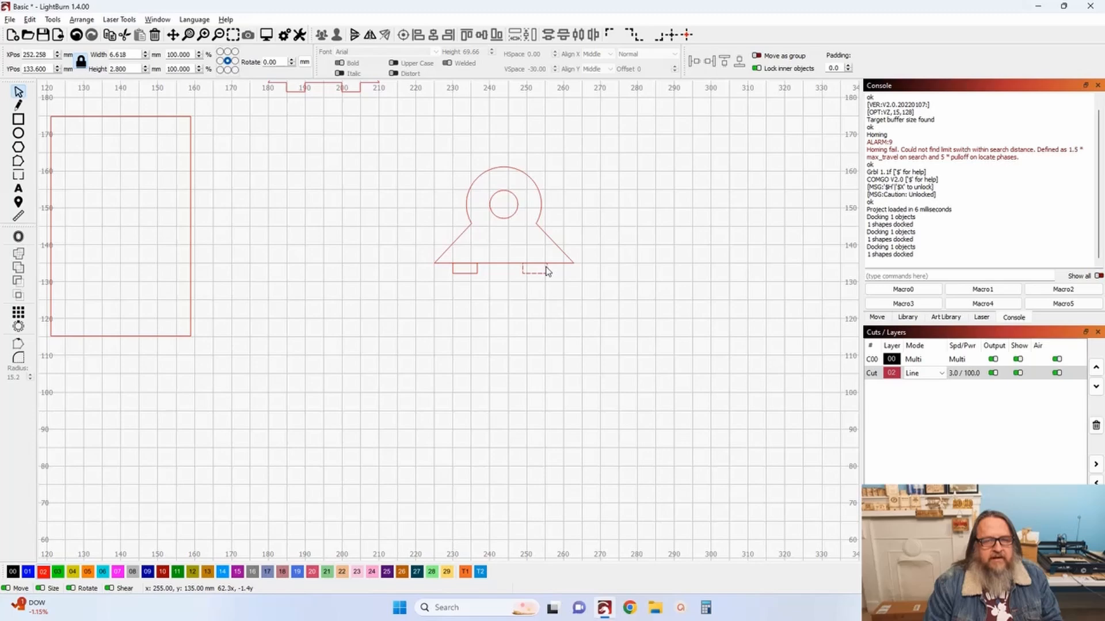
pyautogui.moveTo(548, 271); pyautogui.dragTo(545, 269)
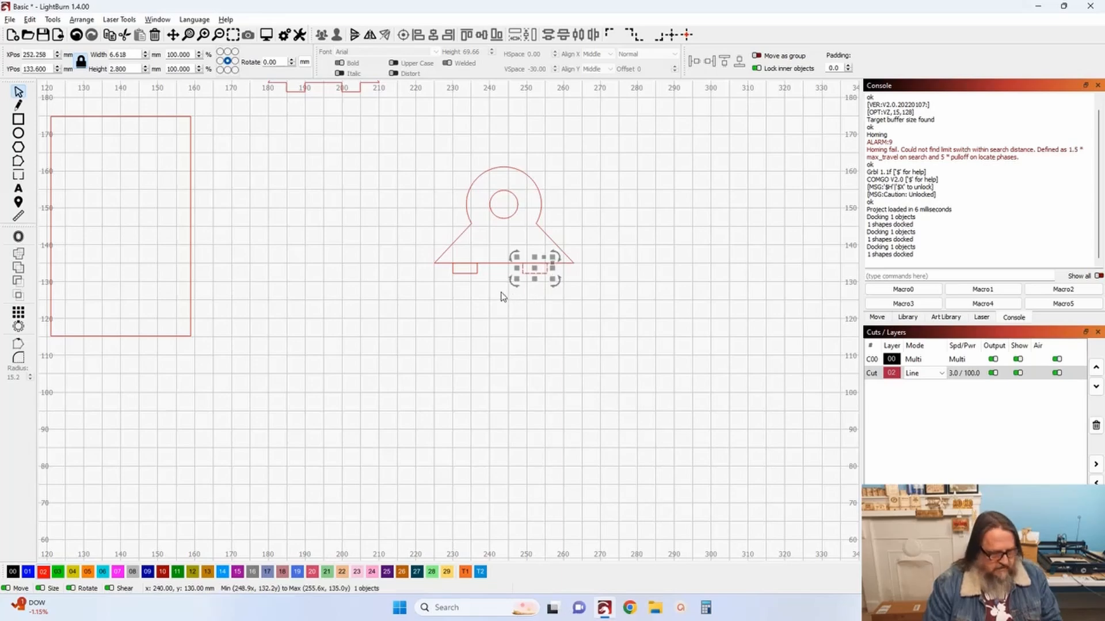
# Group the two tab rectangles and centre them horizontally under the bracket's base
pyautogui.keyDown('shift'); pyautogui.click(463, 273); pyautogui.keyUp('shift')
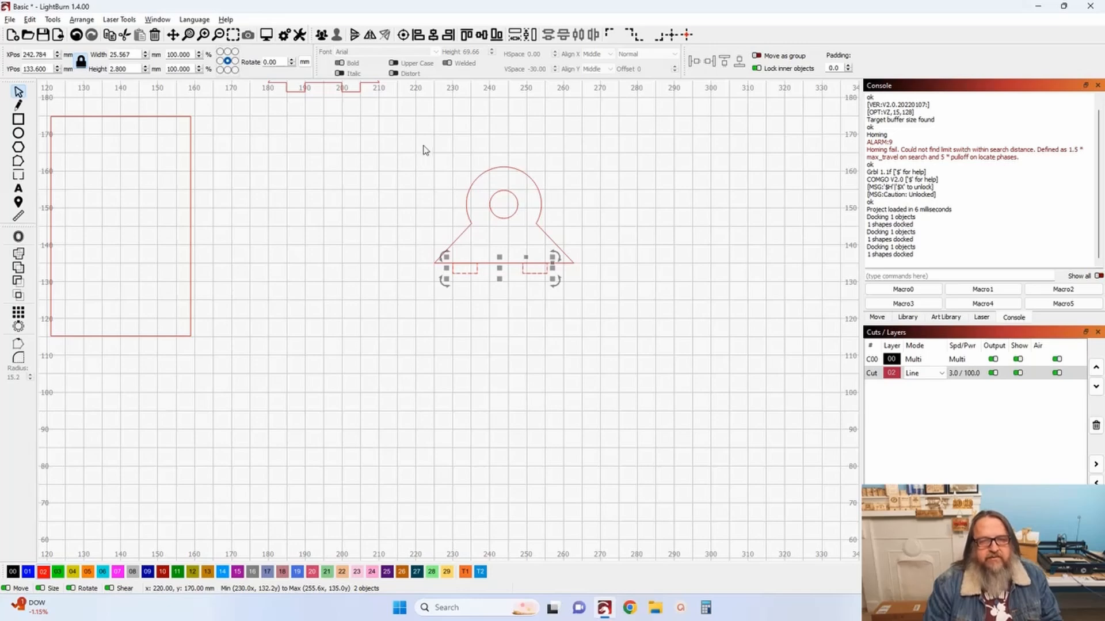
pyautogui.hotkey('ctrl', 'g')
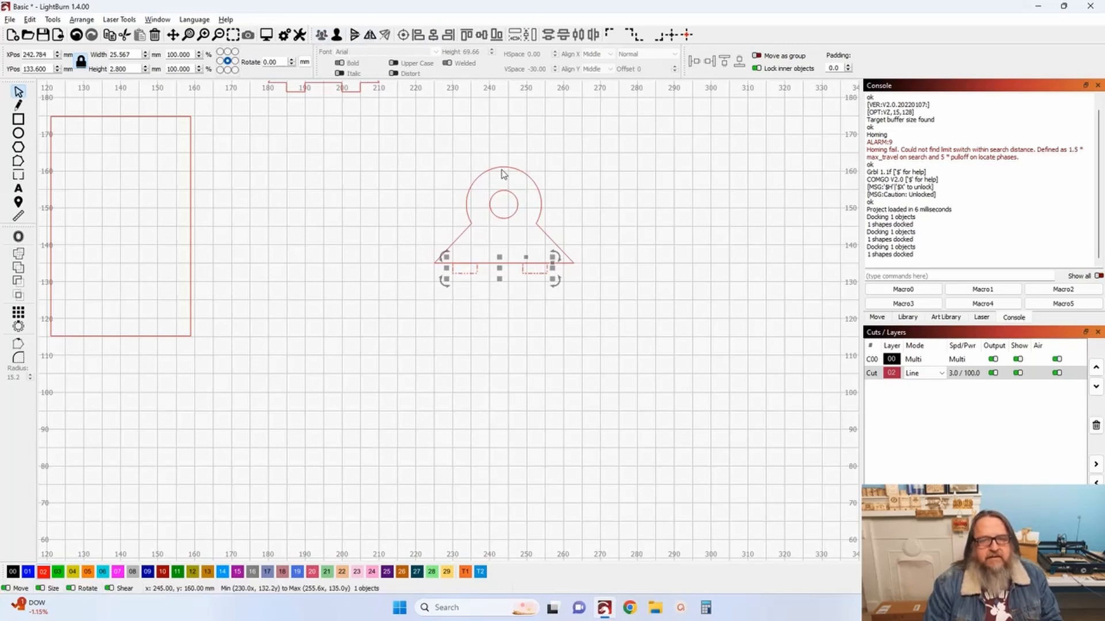
pyautogui.keyDown('shift'); pyautogui.click(502, 168); pyautogui.keyUp('shift')
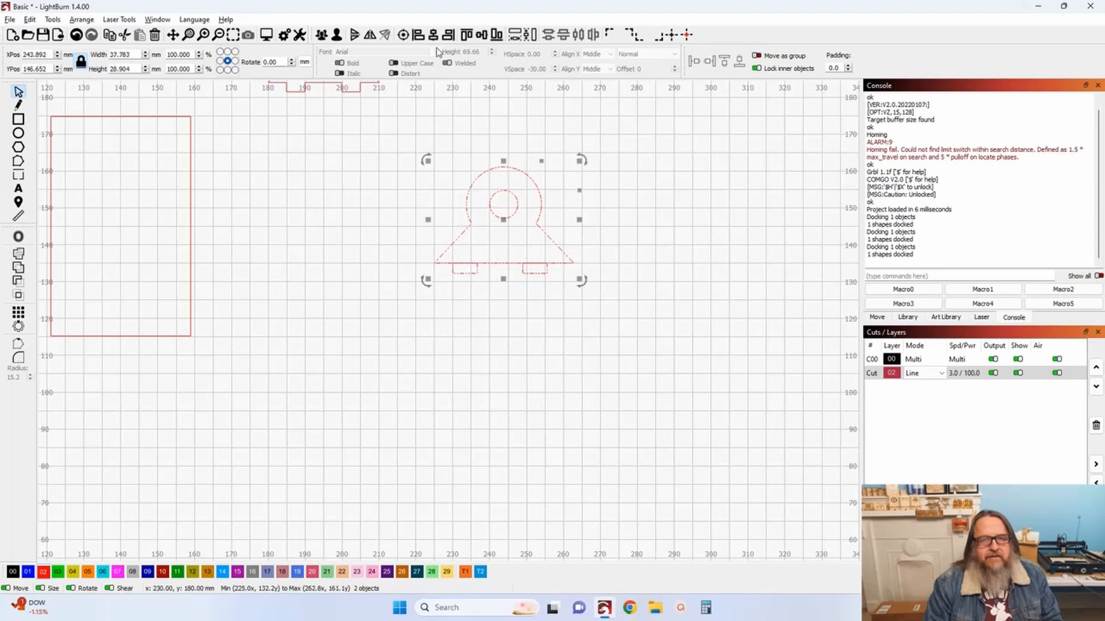
pyautogui.click(389, 149)
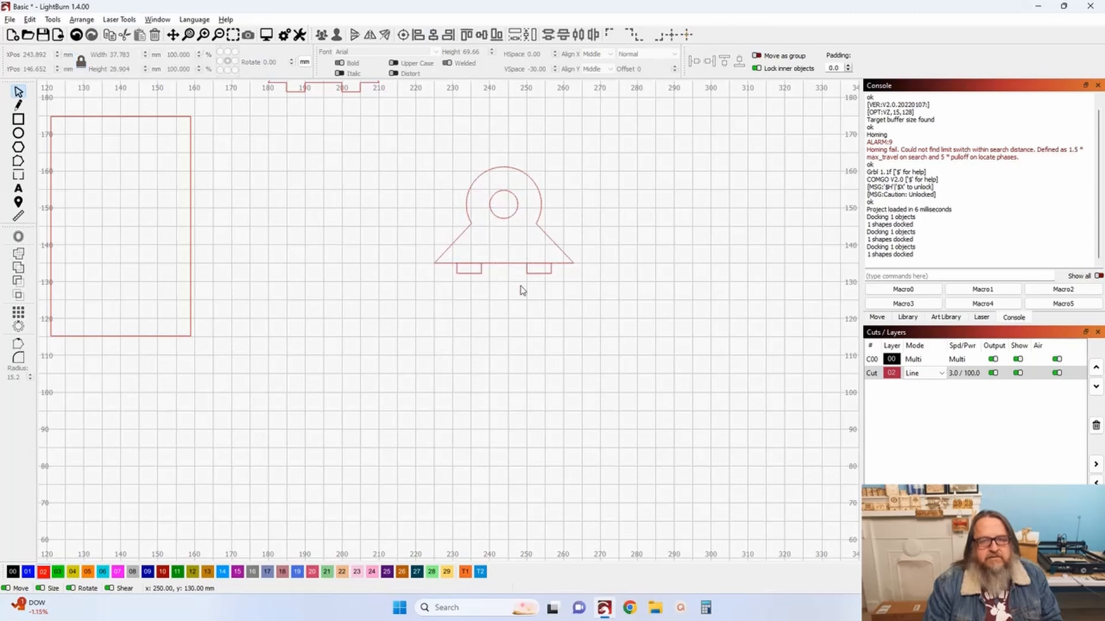
# Ungroup the widened bracket to separate its outline from the centre hole
pyautogui.scroll(2, 535, 287)
pyautogui.moveTo(535, 288); pyautogui.dragTo(511, 331)
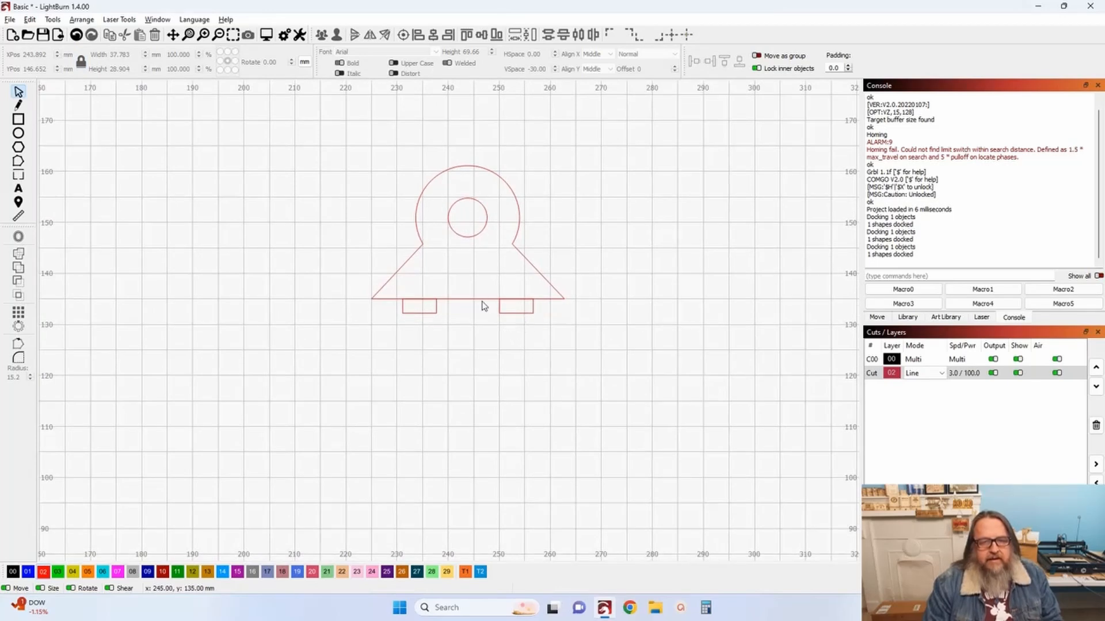
pyautogui.moveTo(481, 296); pyautogui.dragTo(317, 152)
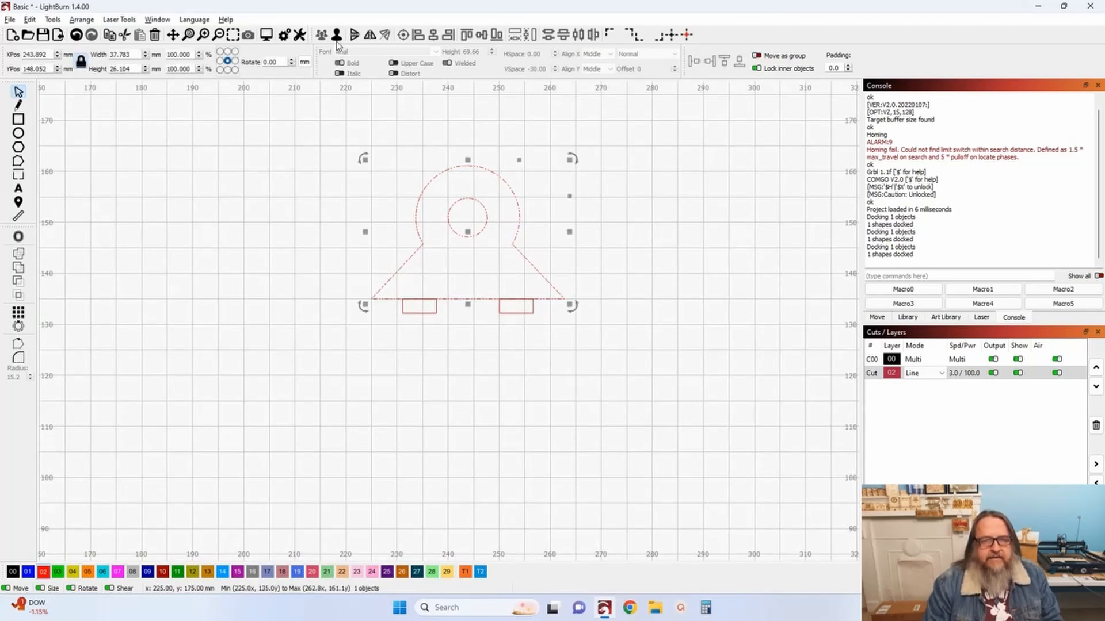
pyautogui.moveTo(509, 336); pyautogui.dragTo(405, 299)
pyautogui.click(267, 319)
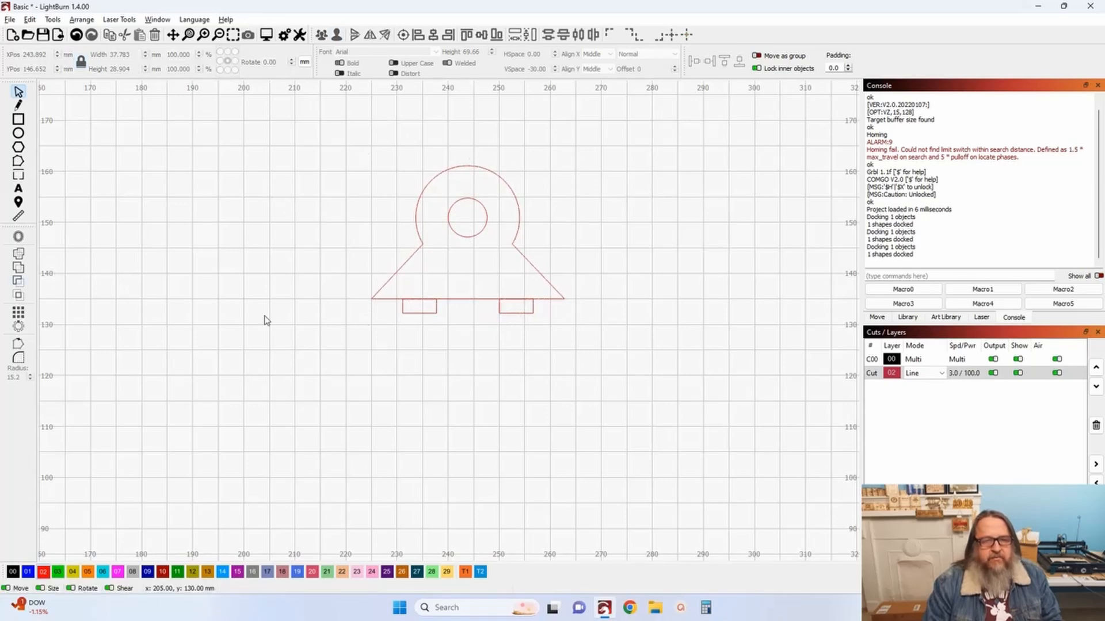
# Duplicate the grouped tab rectangles and move the copy 10 mm straight down below the bracket
pyautogui.click(418, 313)
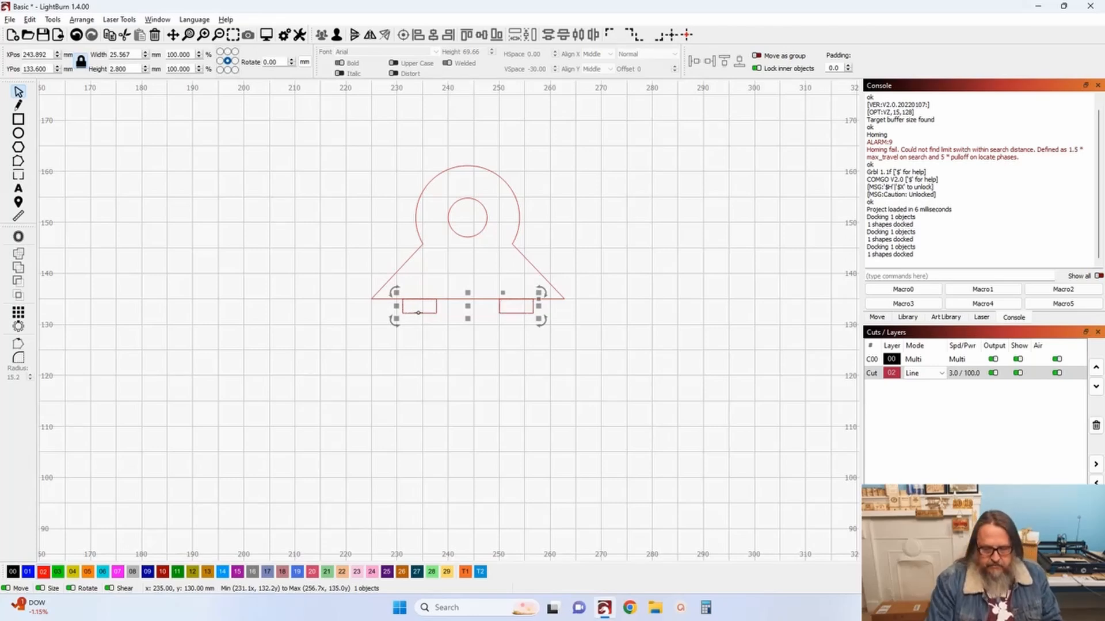
pyautogui.press('Down')
pyautogui.press('Down')
pyautogui.press('Down')
pyautogui.press('Down')
pyautogui.press('Down')
pyautogui.press('Down')
pyautogui.press('Down')
pyautogui.press('Down')
pyautogui.press('Down')
pyautogui.click(443, 320)
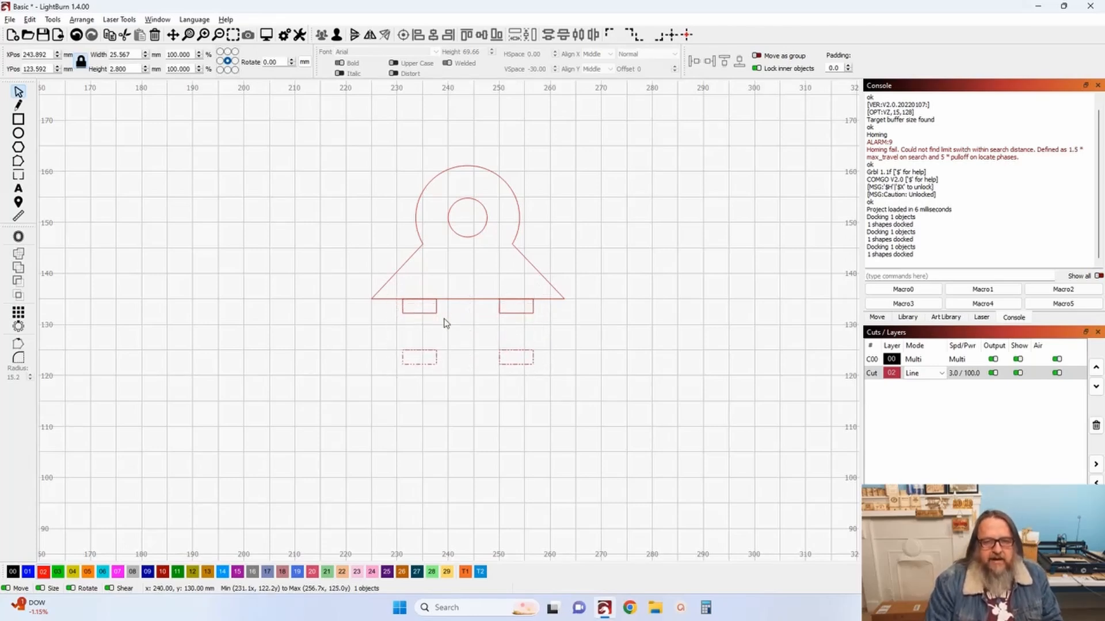
# Try to merge the bracket outline with the two flush tabs using Boolean Union
pyautogui.moveTo(490, 319); pyautogui.dragTo(460, 297)
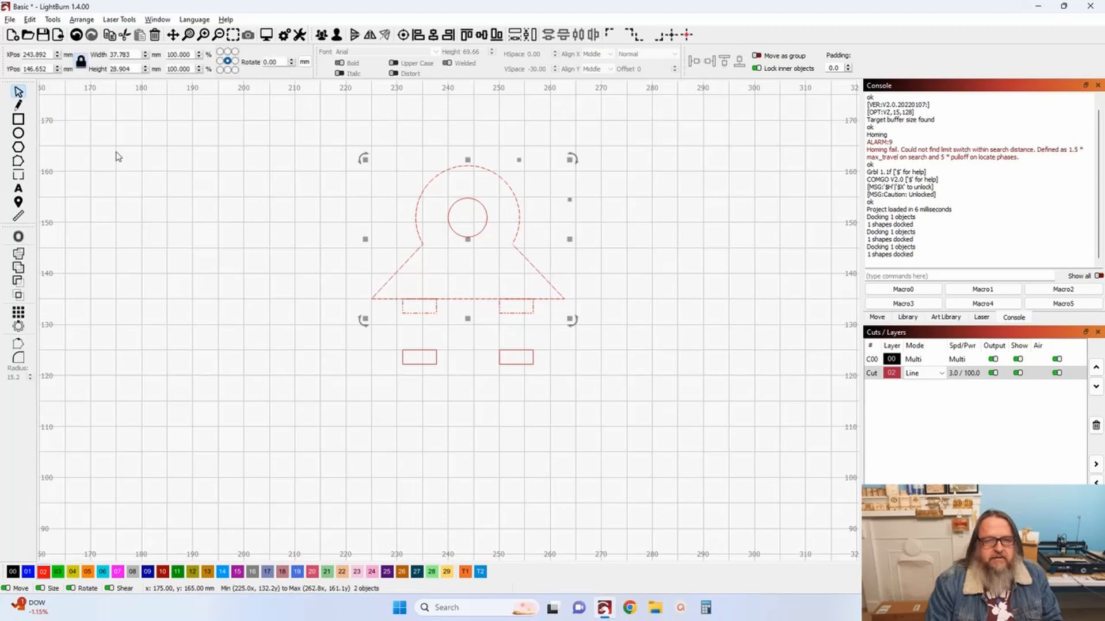
pyautogui.click(16, 269)
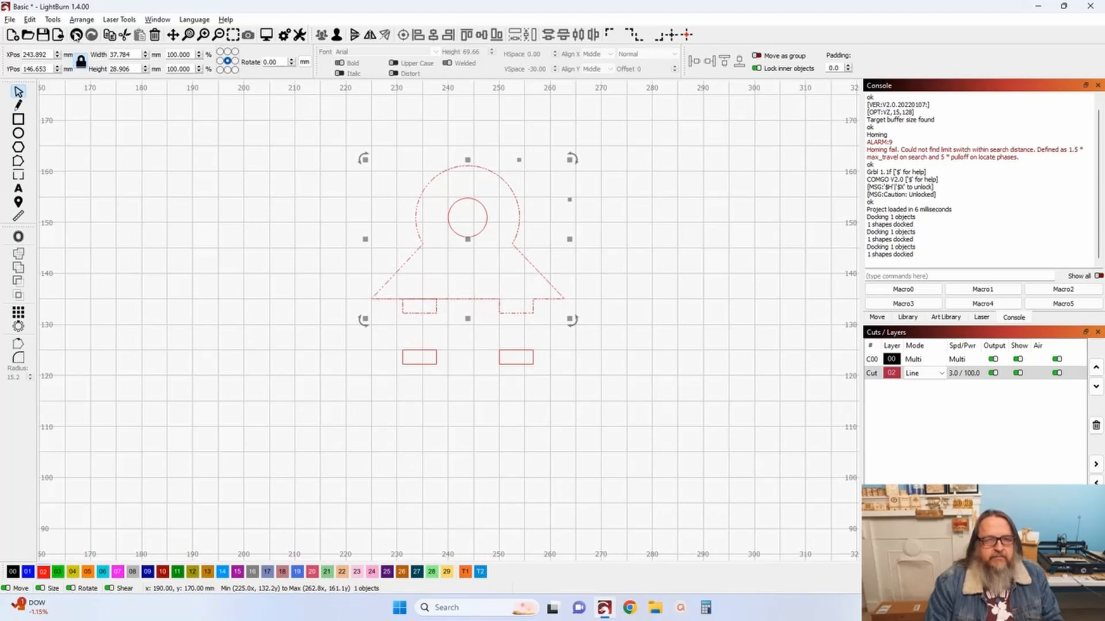
pyautogui.click(124, 141)
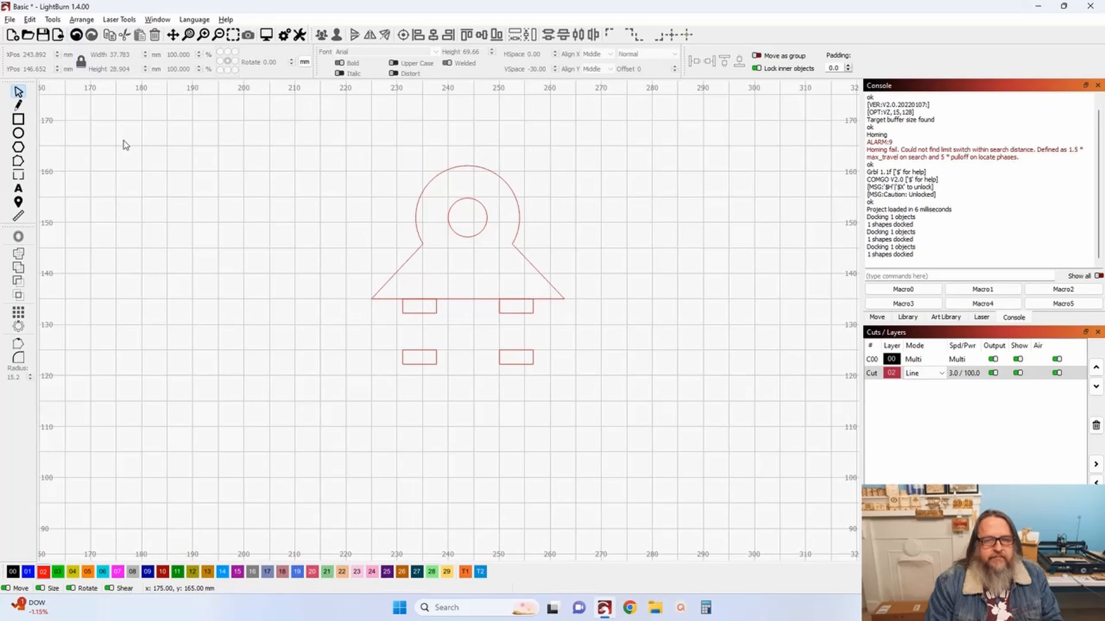
# Raise the tab pair 1 mm to overlap the bracket's base and merge it with the outline using Boolean Union
pyautogui.click(413, 313)
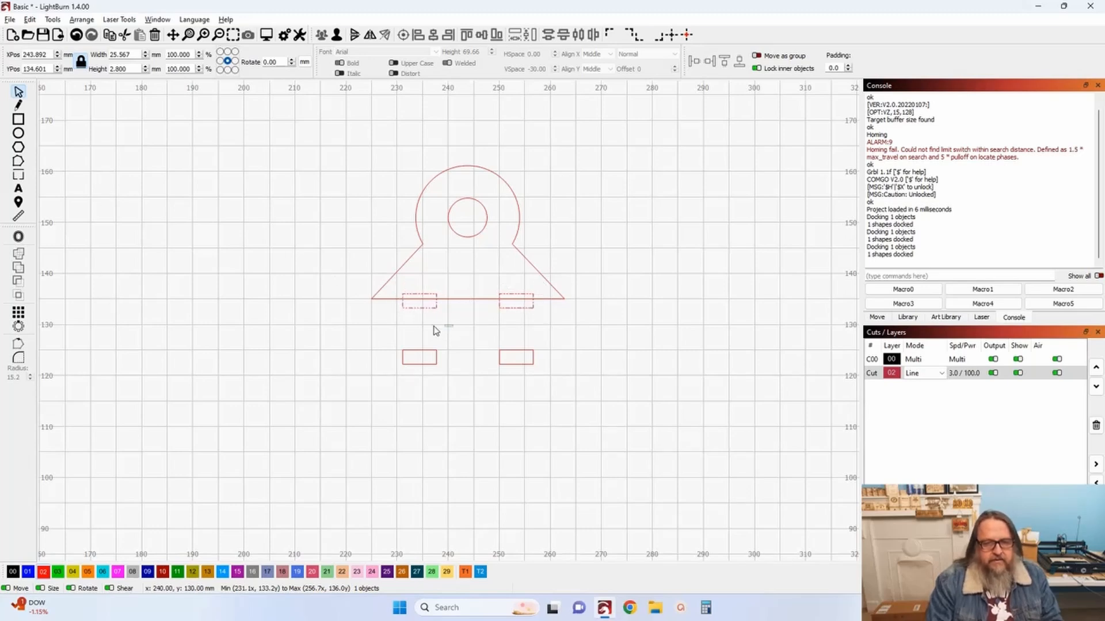
pyautogui.moveTo(417, 296); pyautogui.dragTo(417, 296)
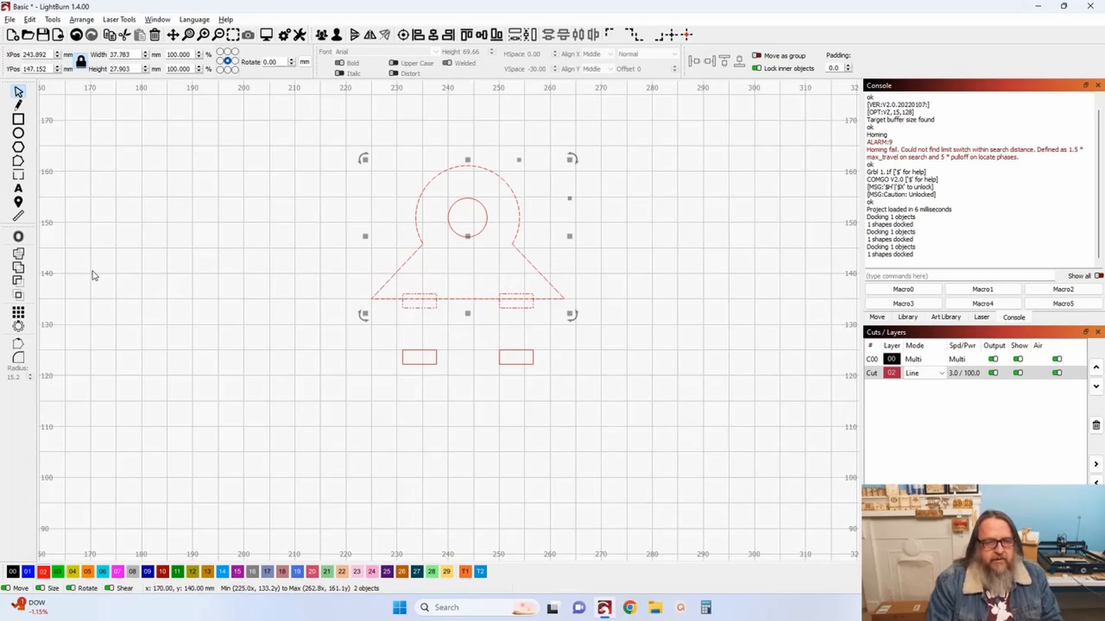
pyautogui.click(24, 270)
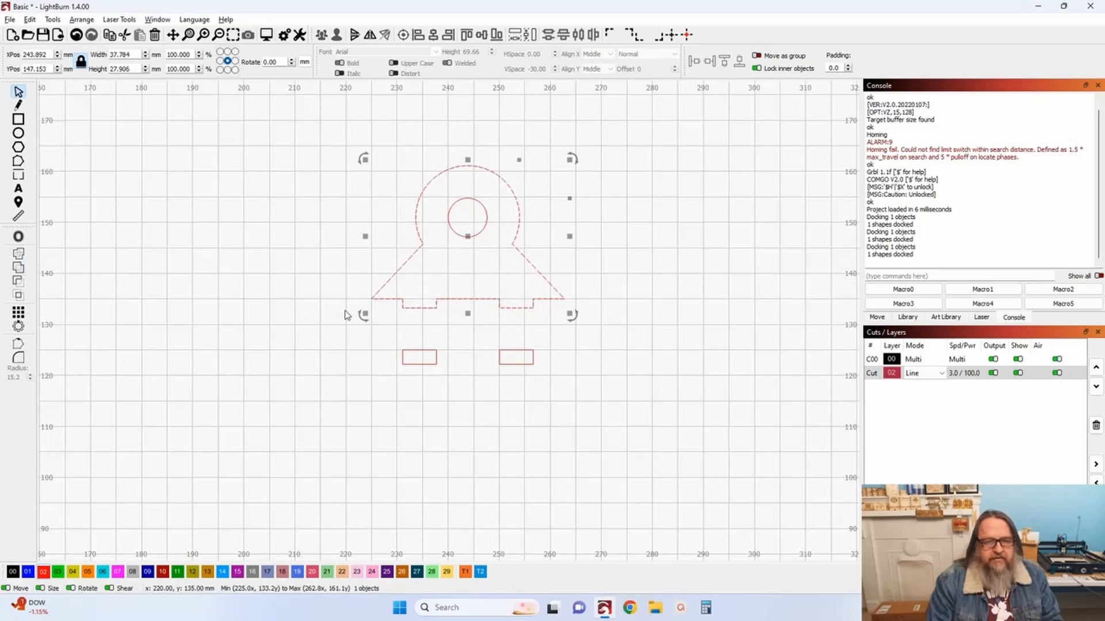
pyautogui.click(345, 315)
pyautogui.click(401, 299)
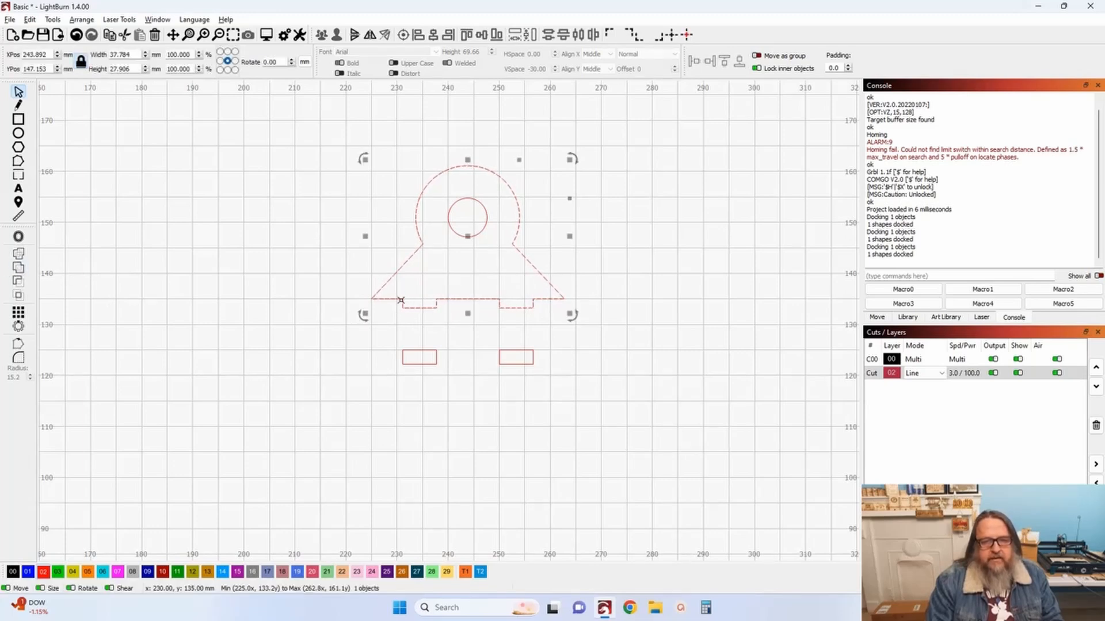
# Adjust the bracket's tab height with Resize Slots, using a new material thickness of 2.5 mm and a tolerance of 0.75 mm
pyautogui.click(53, 20)
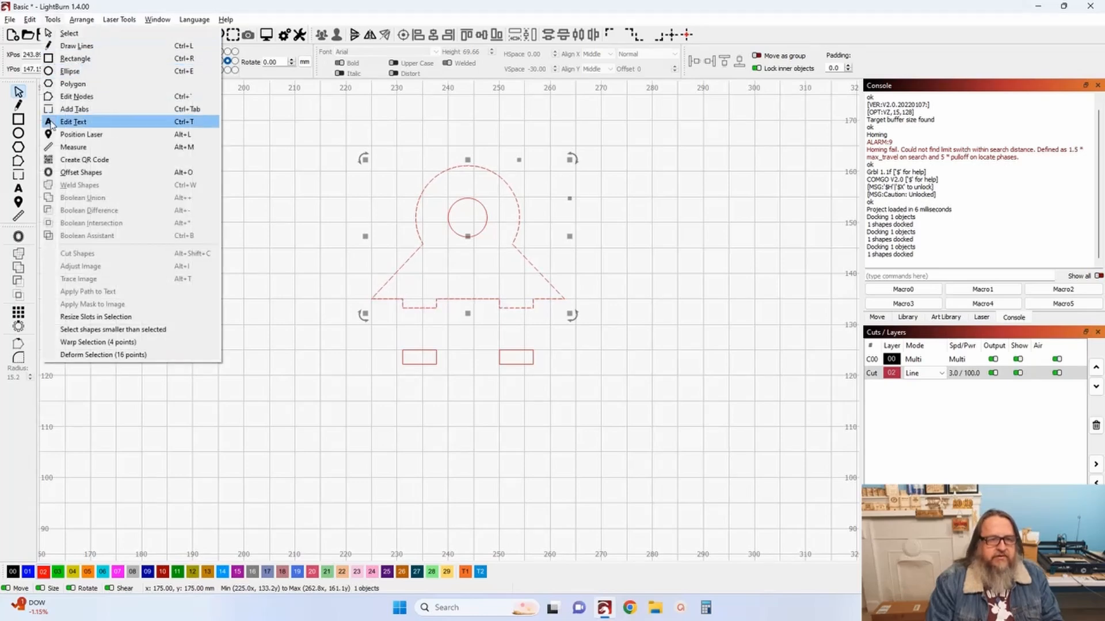
pyautogui.click(124, 323)
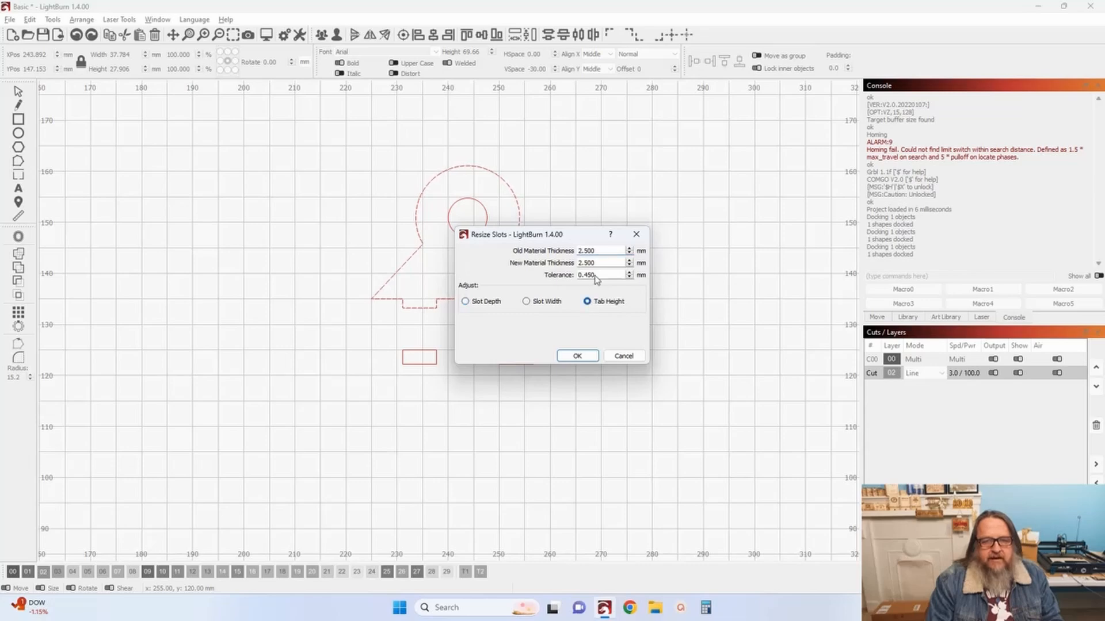
pyautogui.moveTo(573, 242); pyautogui.dragTo(706, 239)
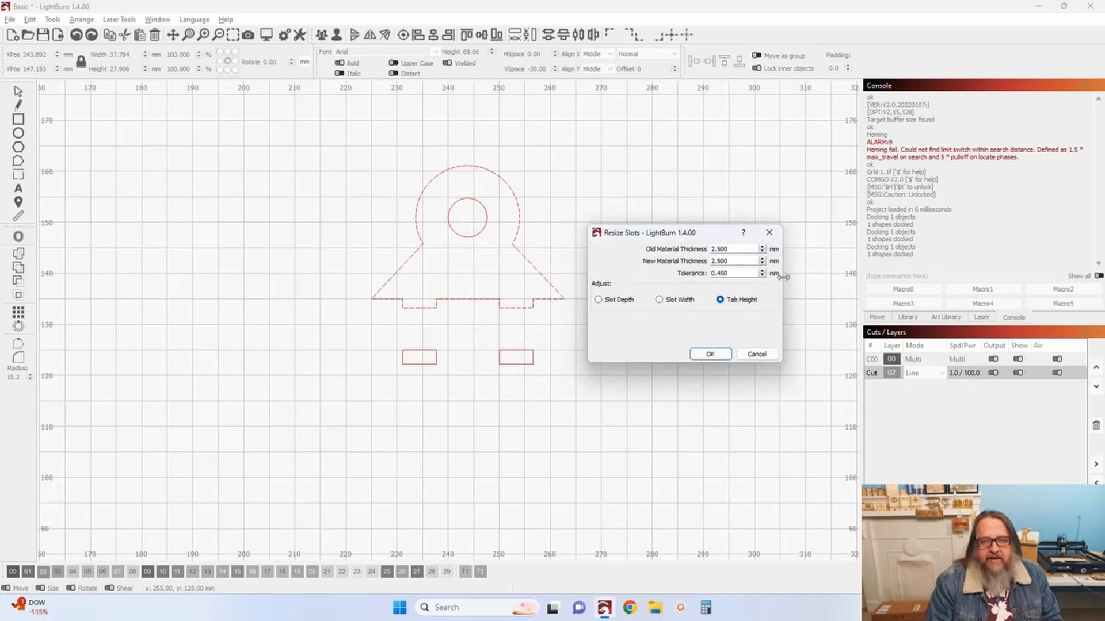
pyautogui.click(761, 271)
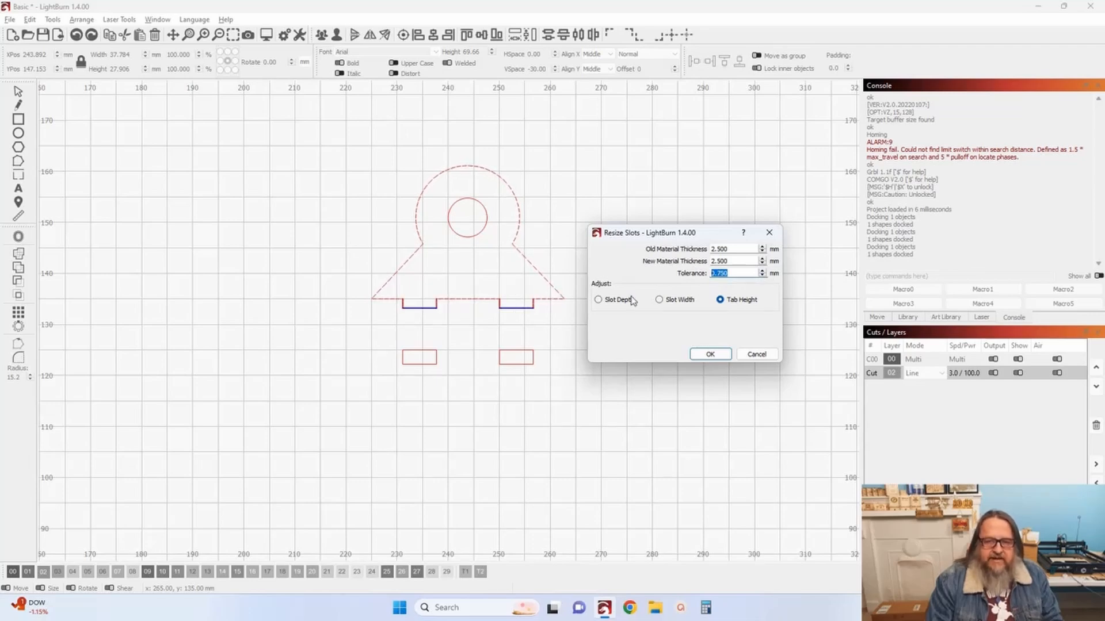
pyautogui.moveTo(749, 261); pyautogui.dragTo(661, 259)
pyautogui.write('2.2')
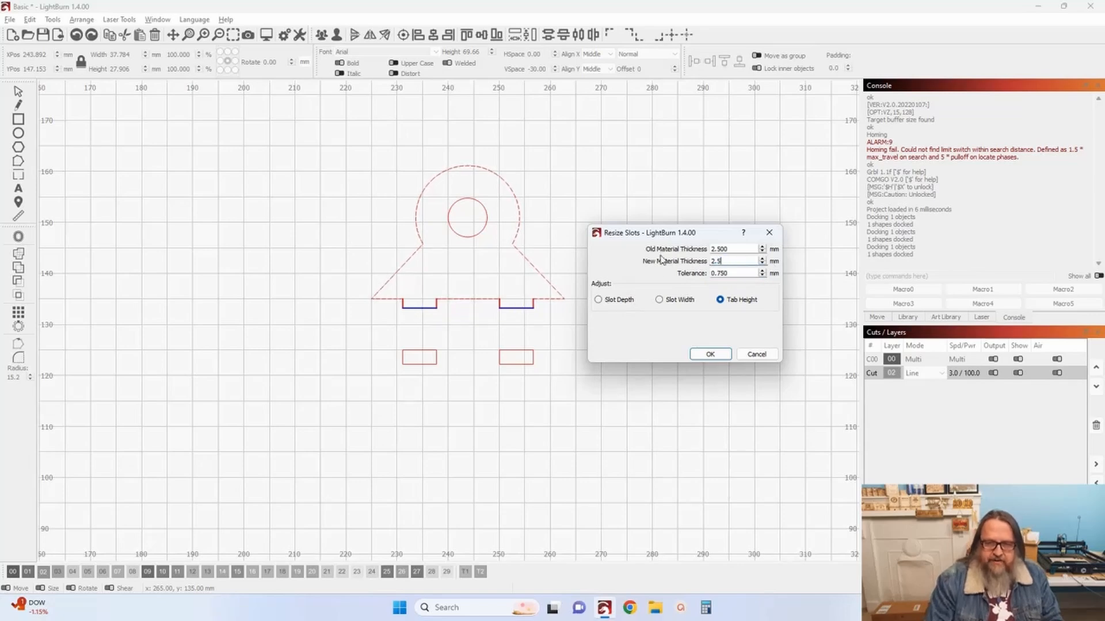
pyautogui.click(707, 356)
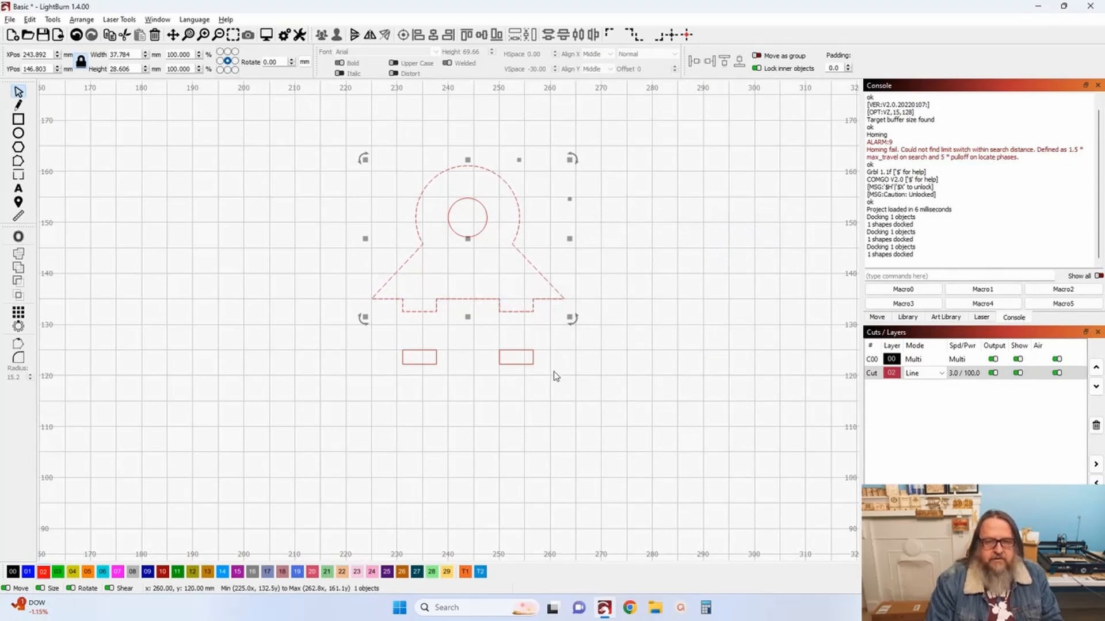
pyautogui.click(560, 395)
# Align the spare tab pair with the upright rectangle, centred horizontally and flush with its top edge
pyautogui.scroll(-2, 566, 391)
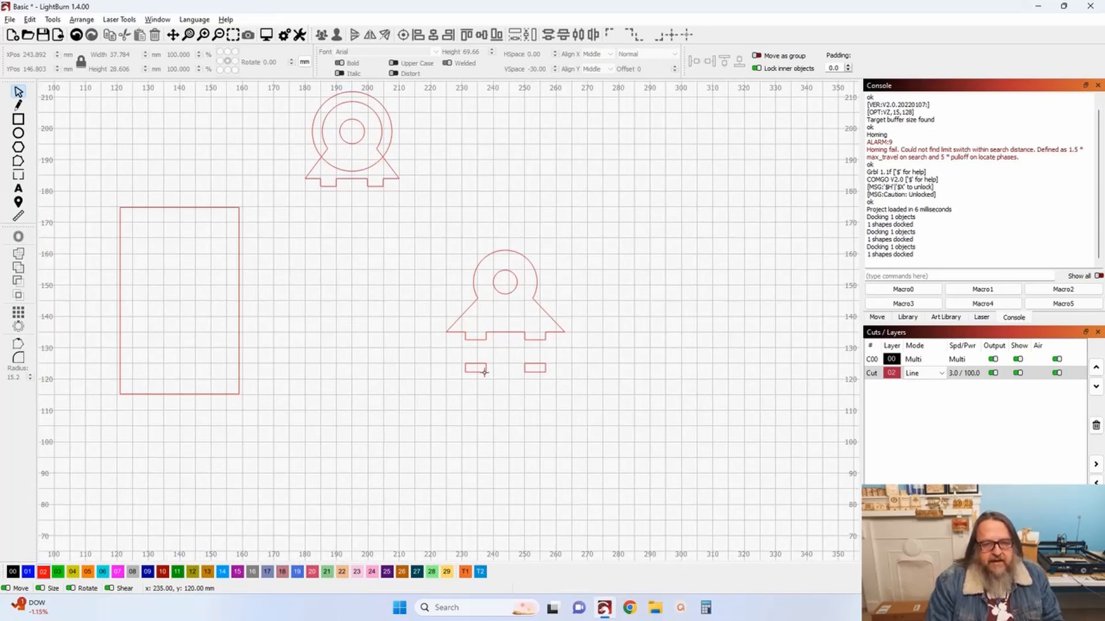
pyautogui.click(485, 372)
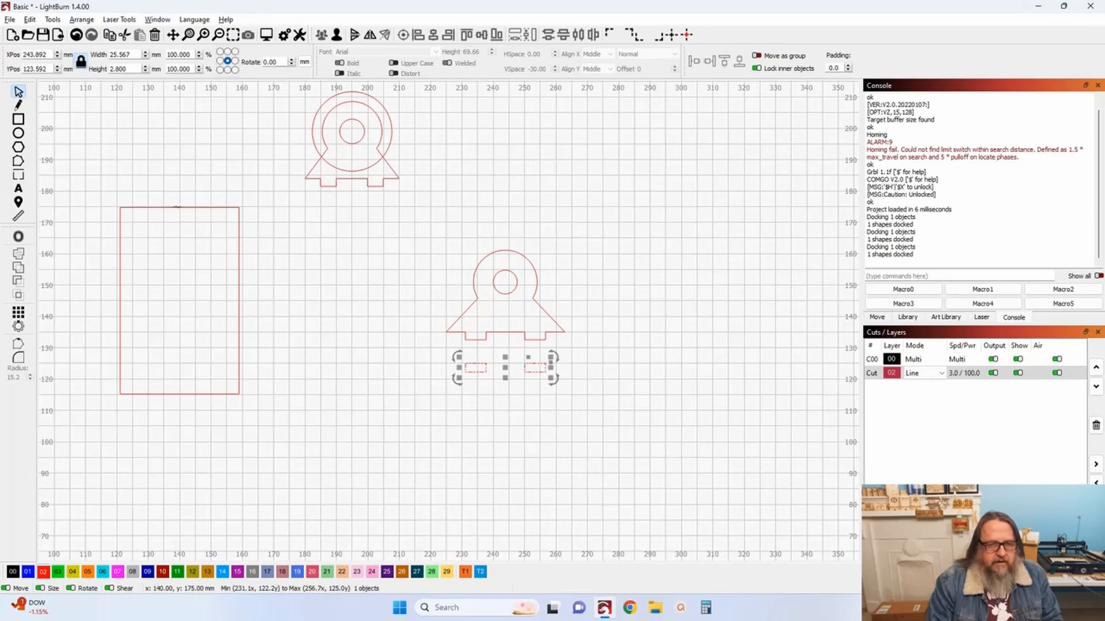
pyautogui.keyDown('shift'); pyautogui.click(177, 207); pyautogui.keyUp('shift')
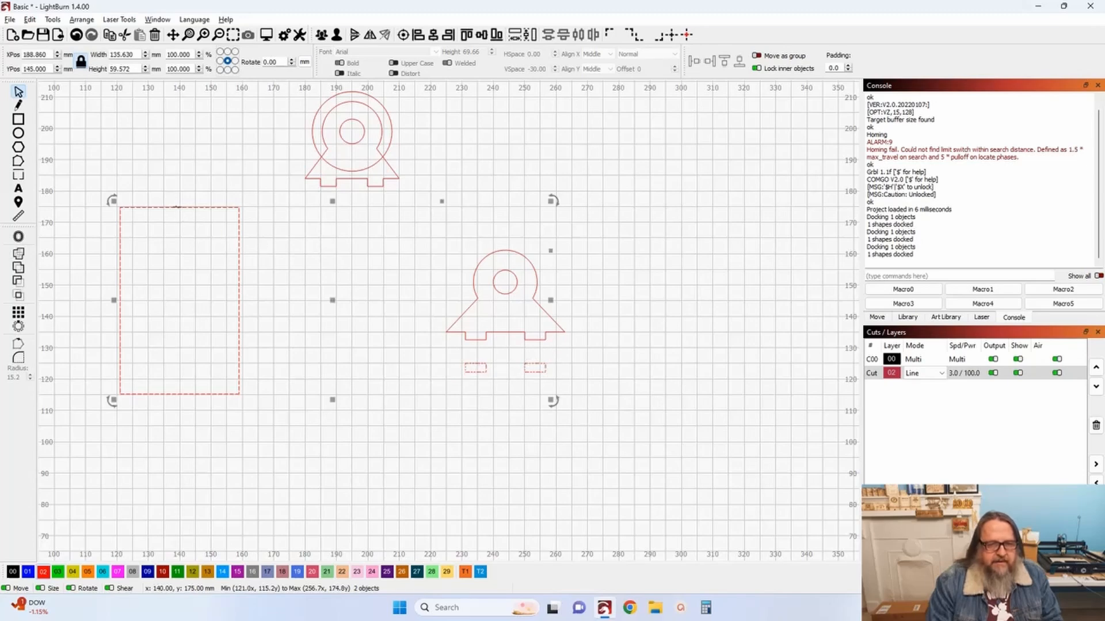
pyautogui.click(431, 36)
pyautogui.click(460, 37)
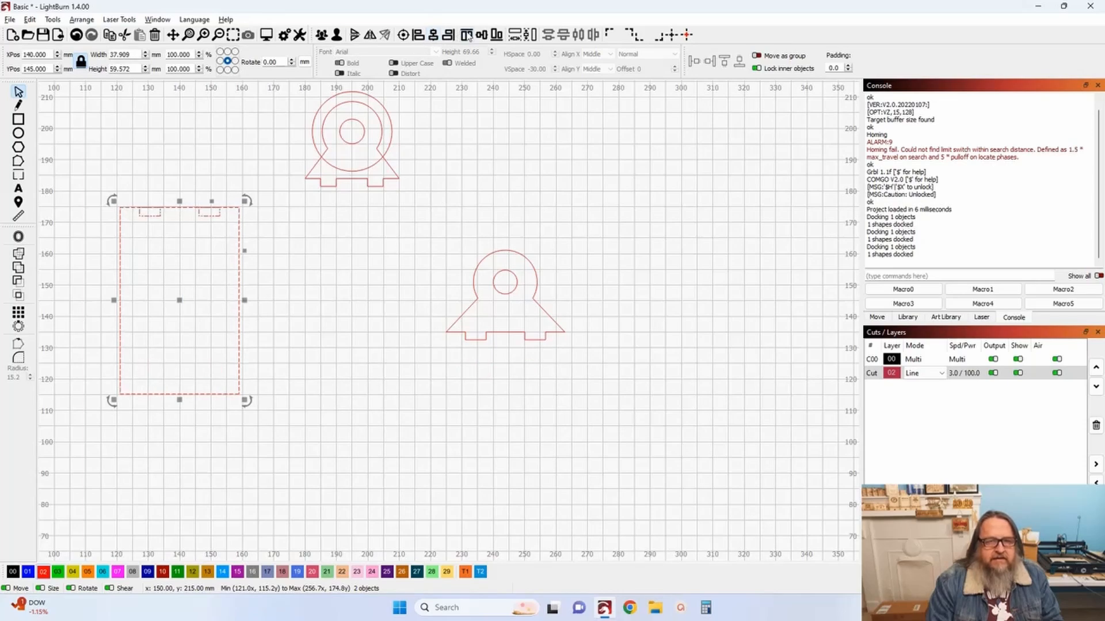
# Move the slot pair about 4 mm down inside the upright rectangle, to about Y 169.4 mm
pyautogui.scroll(3, 189, 228)
pyautogui.scroll(-2, 189, 224)
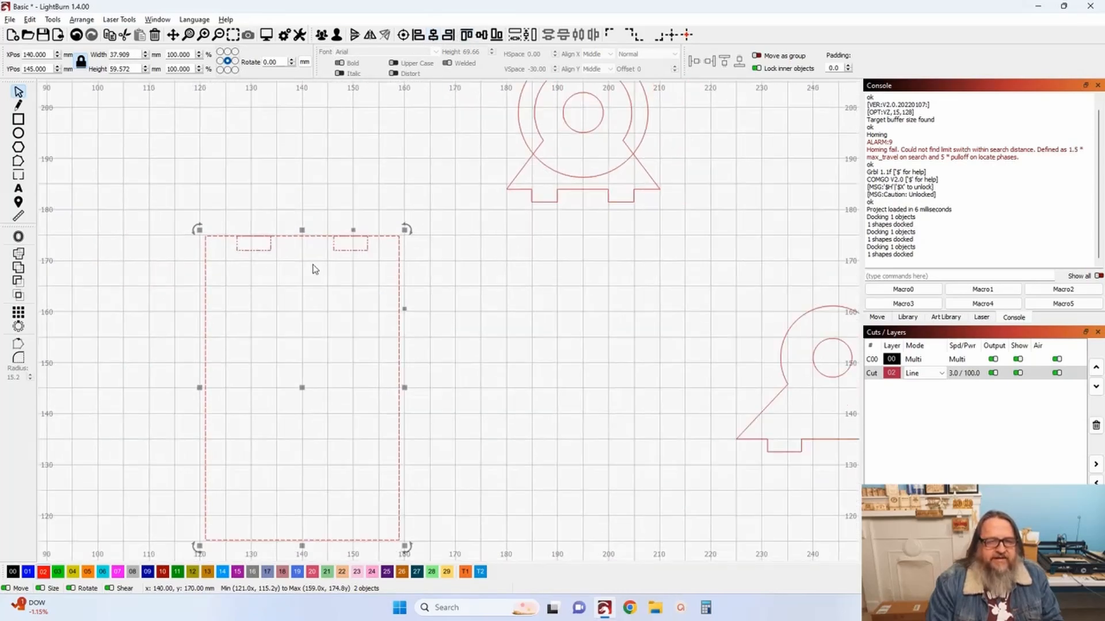
pyautogui.click(252, 269)
pyautogui.moveTo(248, 250); pyautogui.dragTo(251, 257)
pyautogui.press('Down')
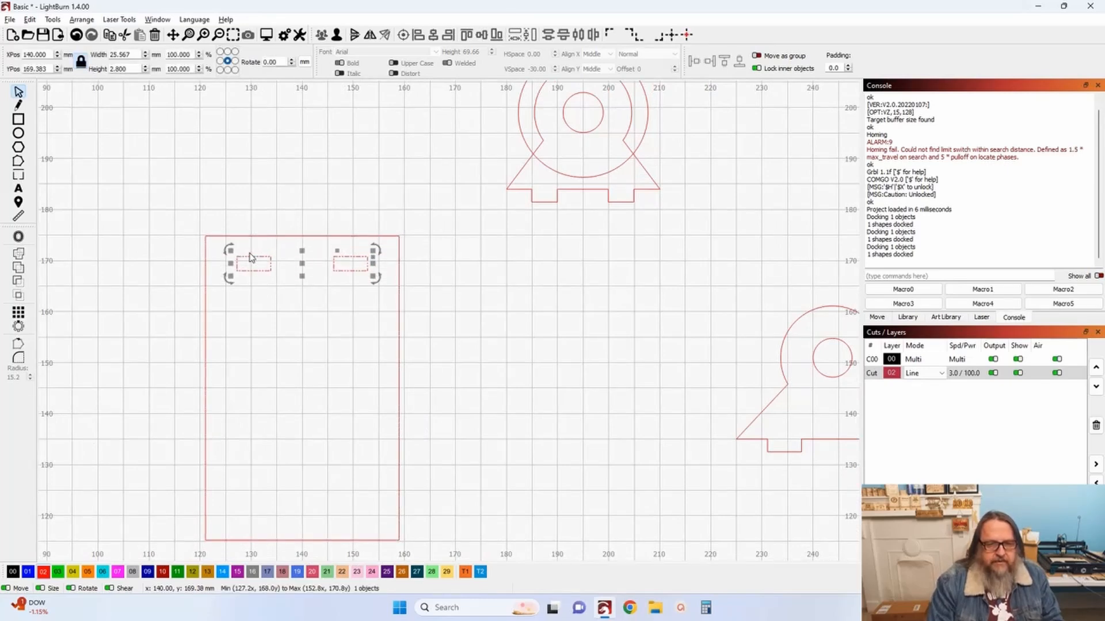
# Move the upright rectangle so its top-left corner sits on the grid at X 125, Y 175 mm
pyautogui.moveTo(206, 236); pyautogui.dragTo(230, 238)
pyautogui.scroll(4, 229, 237)
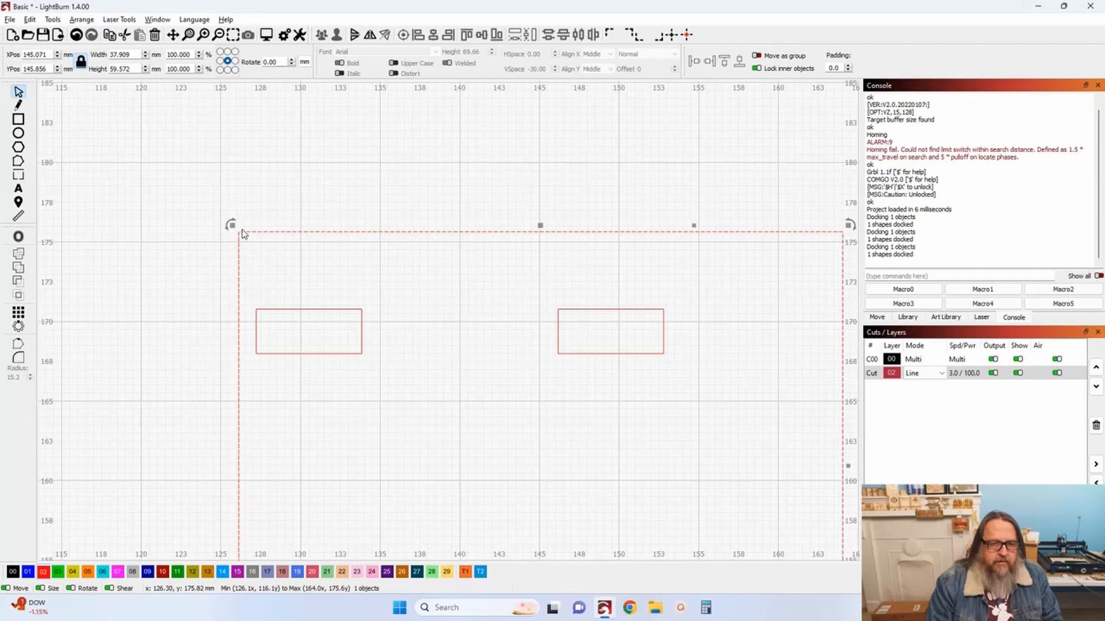
pyautogui.moveTo(239, 233); pyautogui.dragTo(221, 243)
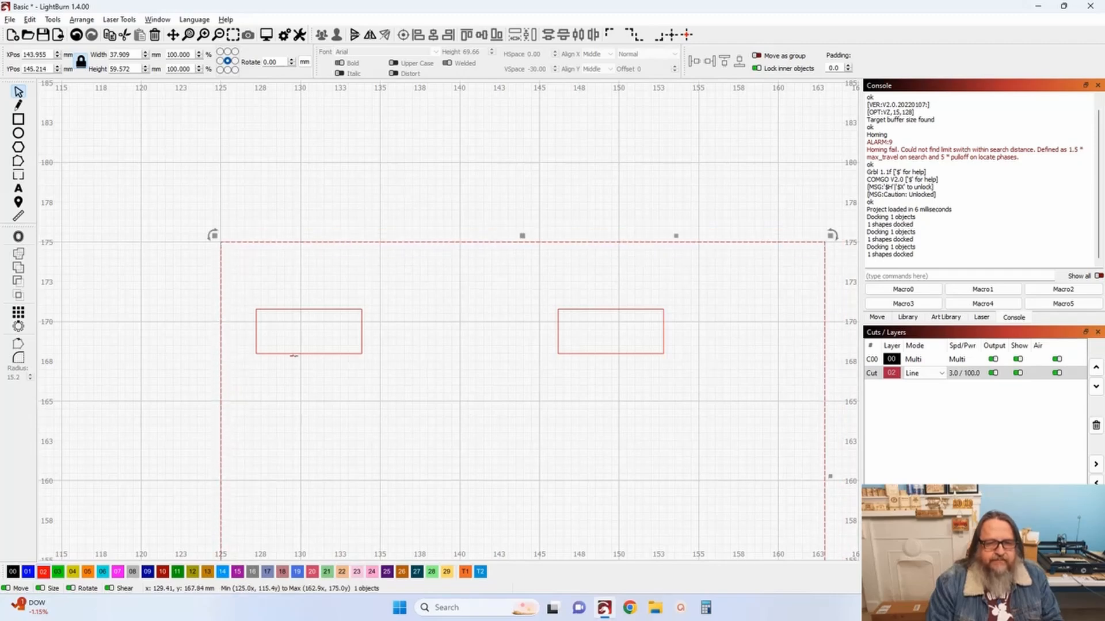
# Move the slot pair back to the middle of the shifted rectangle's width, at about X 143.9, Y 169.5 mm
pyautogui.click(304, 355)
pyautogui.scroll(-2, 303, 355)
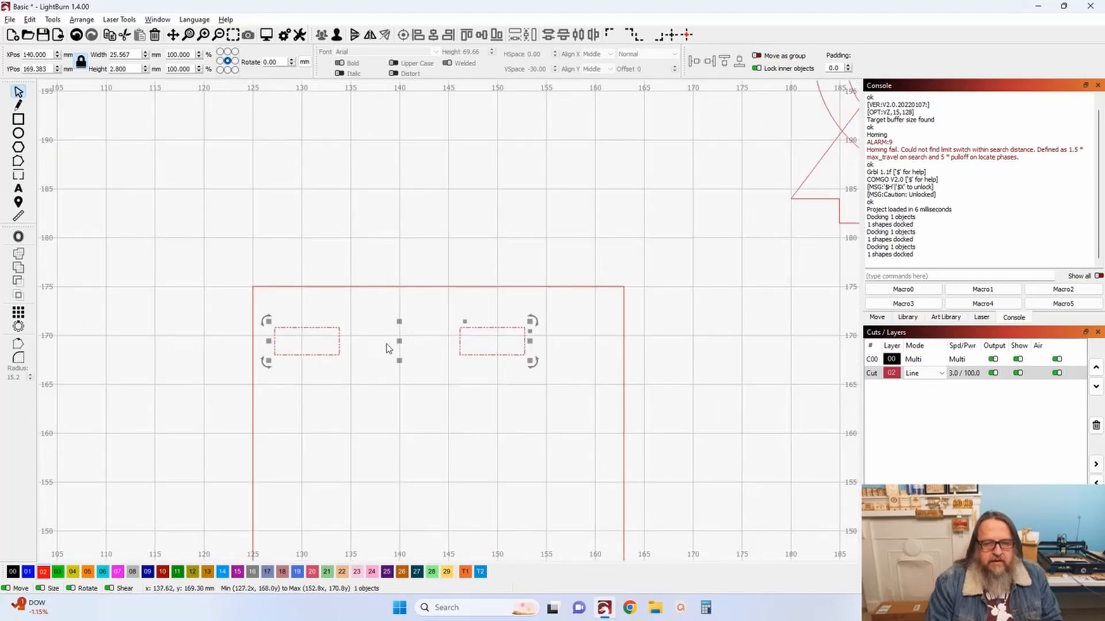
pyautogui.moveTo(399, 342); pyautogui.dragTo(440, 345)
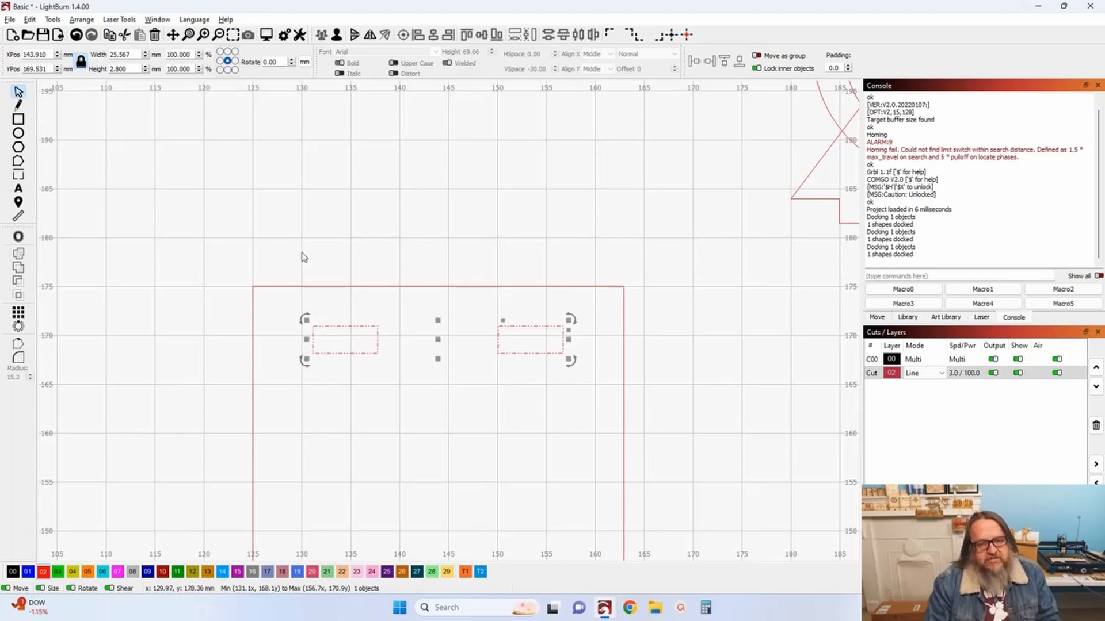
pyautogui.scroll(-3, 307, 286)
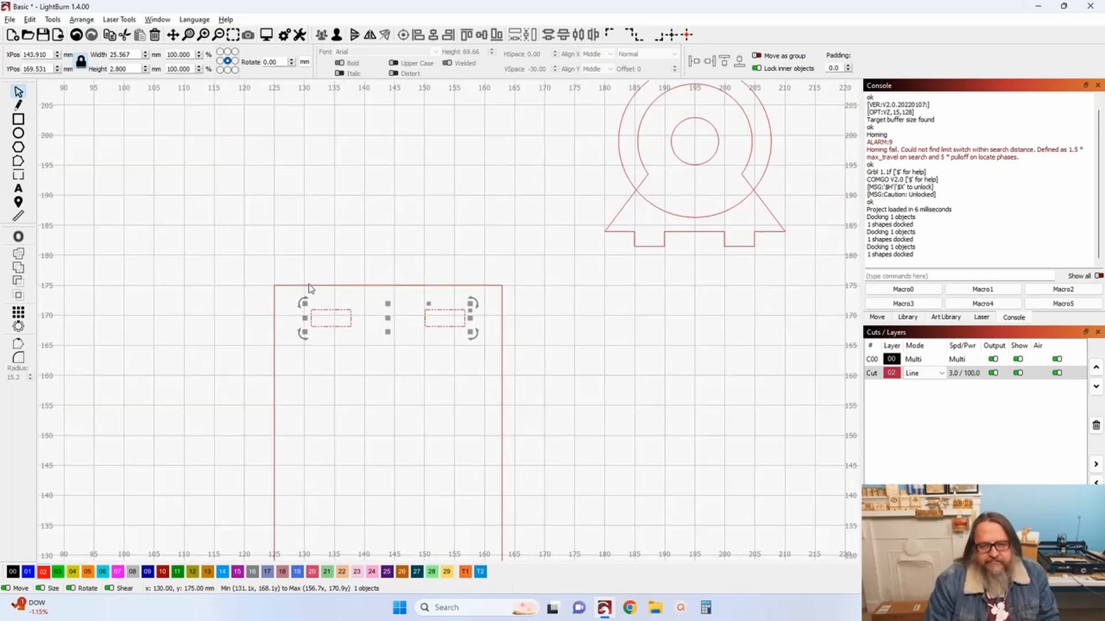
pyautogui.scroll(5, 372, 308)
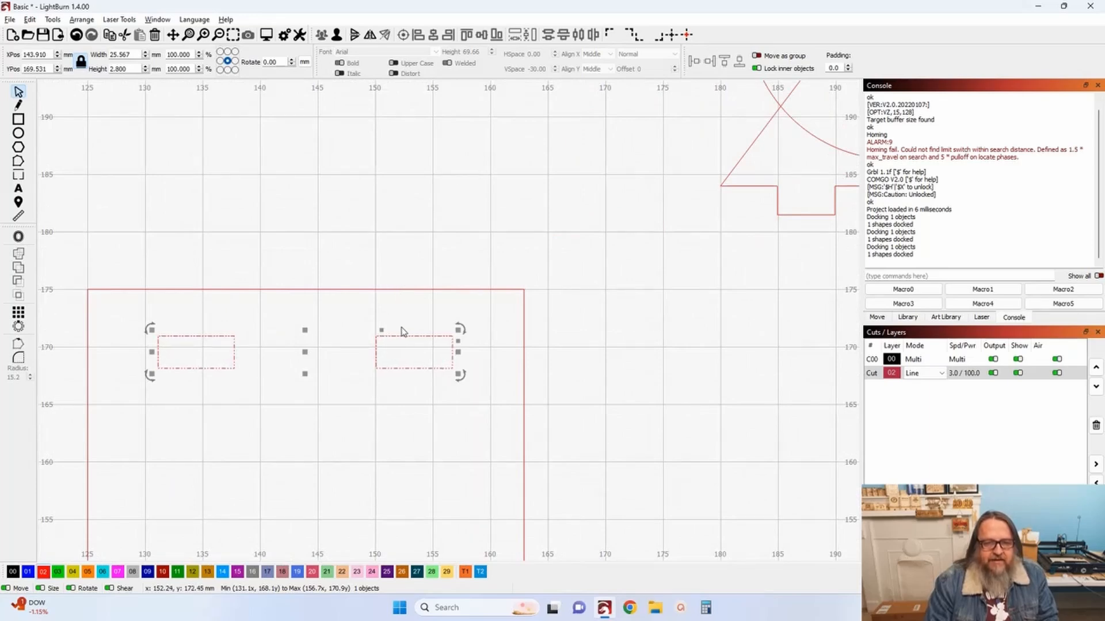
pyautogui.scroll(-2, 396, 375)
pyautogui.scroll(-4, 396, 345)
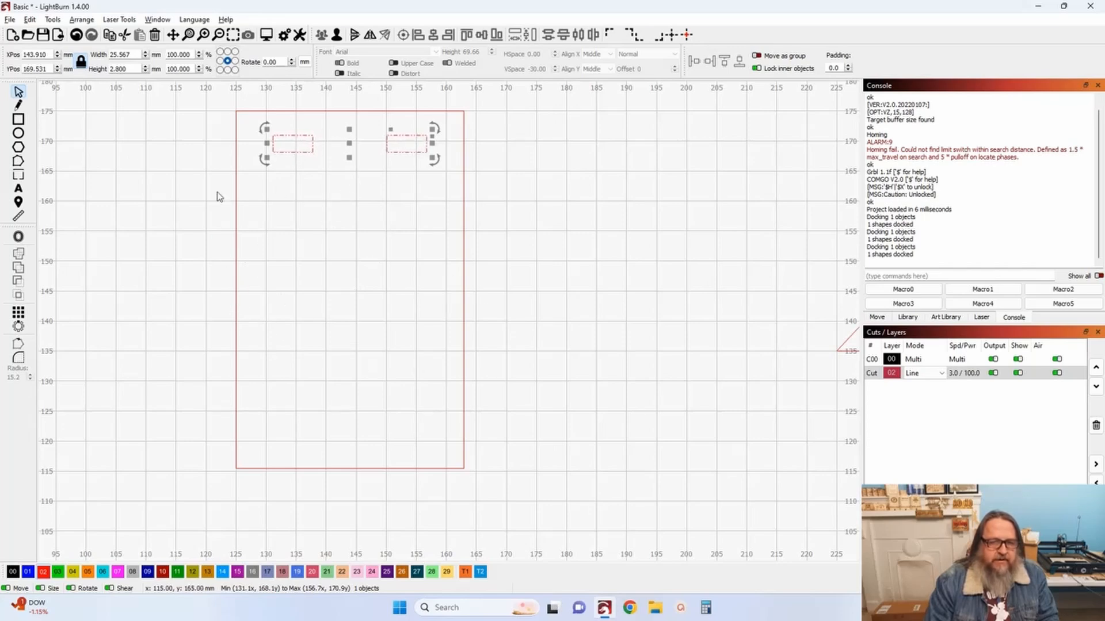
# Draw a circle about 31.4 mm in diameter inside the upright rectangle, below the two slots
pyautogui.click(18, 136)
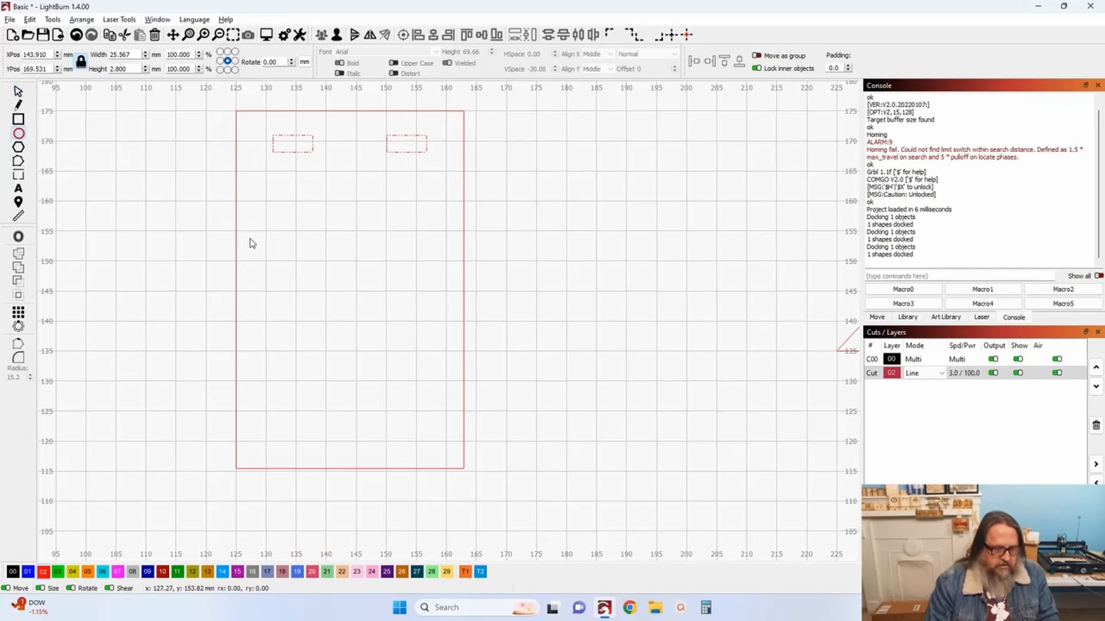
pyautogui.moveTo(264, 220)
pyautogui.mouseDown()
pyautogui.moveTo(432, 407)
pyautogui.moveTo(427, 400)
pyautogui.mouseUp()
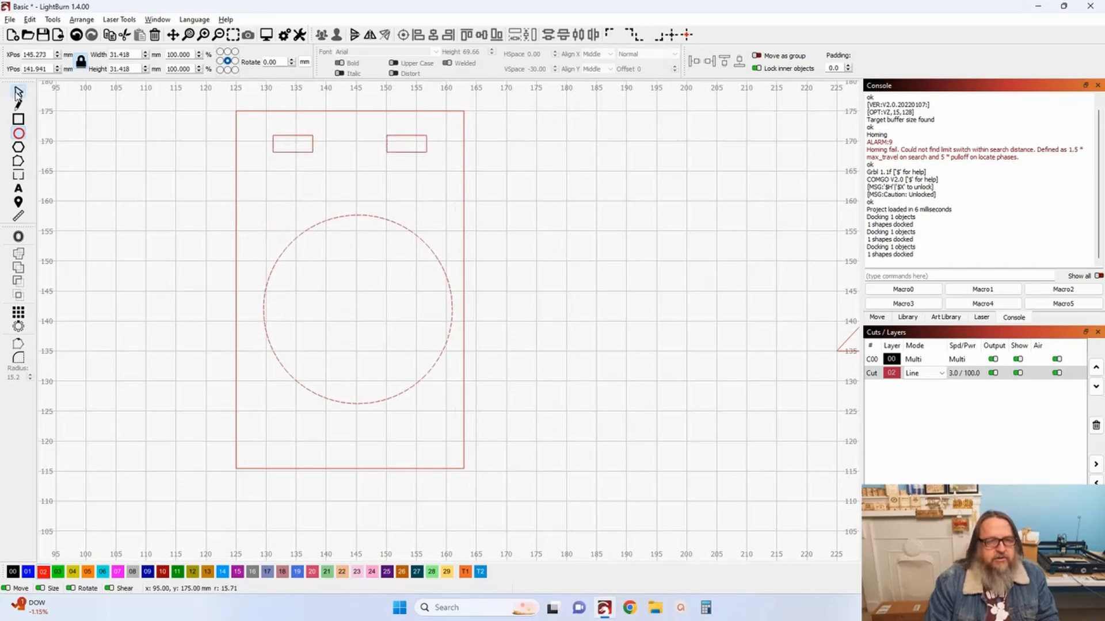
pyautogui.click(18, 92)
# Switch the units to inches and set the circle inside the upright rectangle to 1 in diameter
pyautogui.click(304, 62)
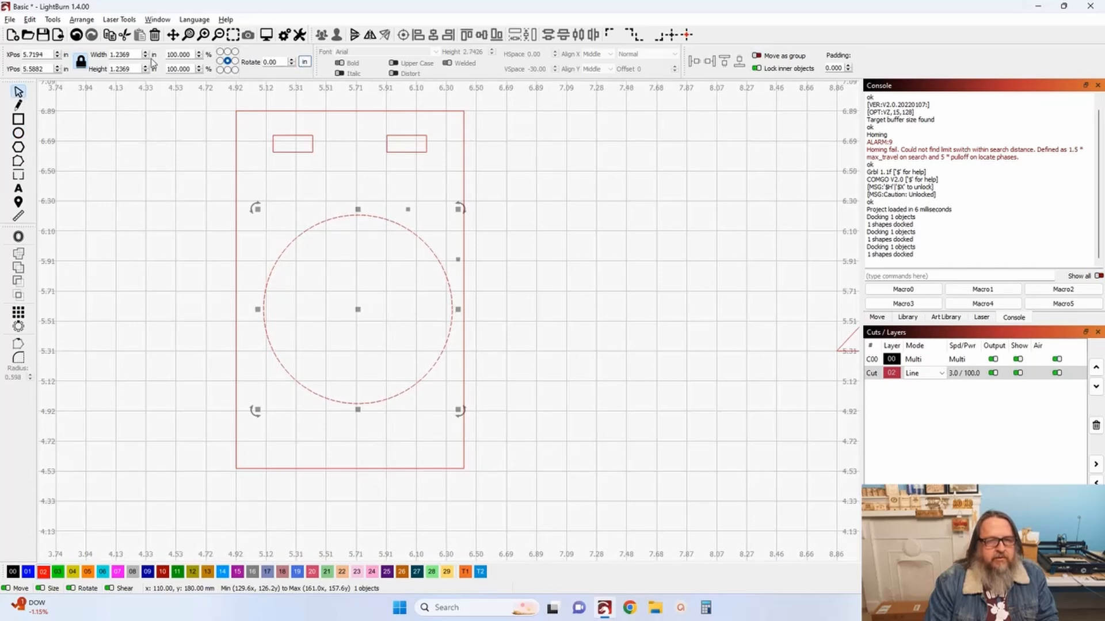
pyautogui.moveTo(131, 54); pyautogui.dragTo(110, 54)
pyautogui.write('1')
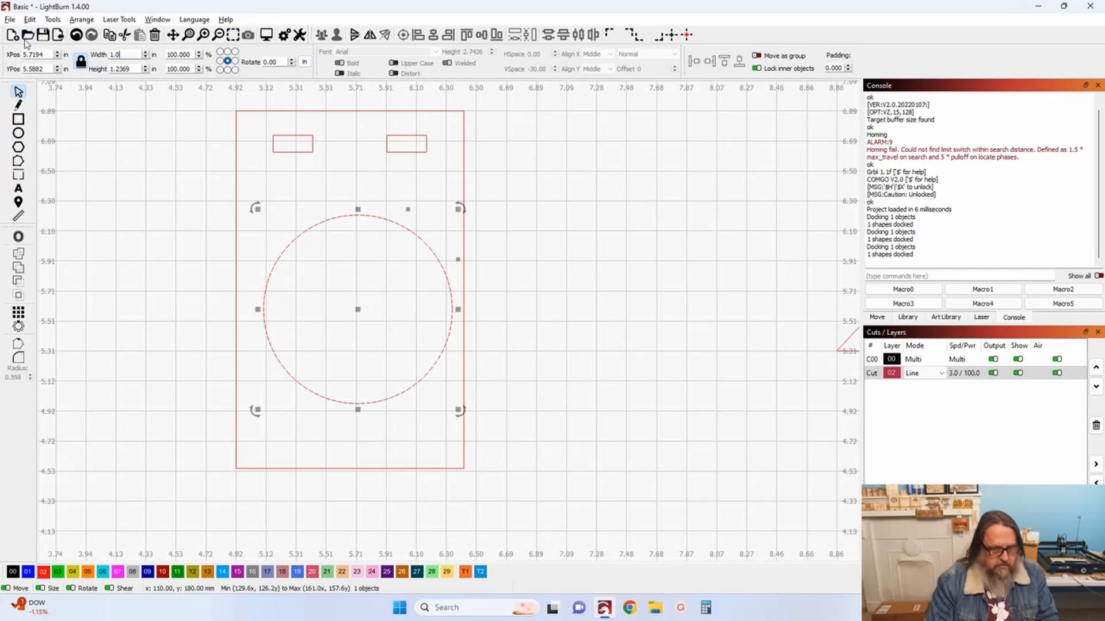
pyautogui.press('Tab')
pyautogui.moveTo(358, 312); pyautogui.dragTo(350, 302)
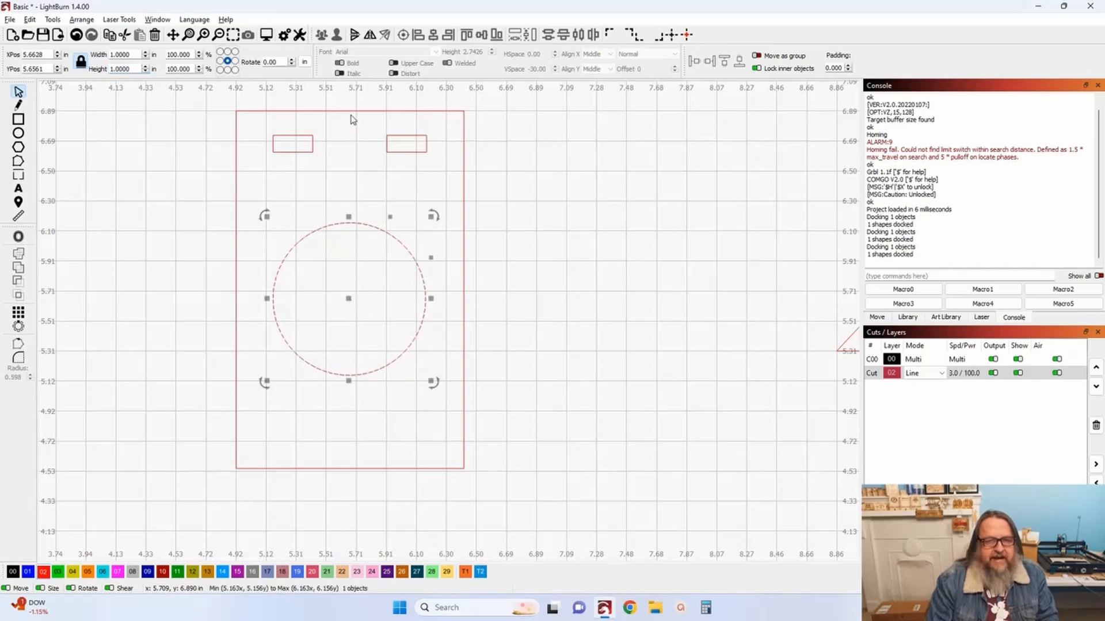
# Centre the circle on the upright rectangle
pyautogui.keyDown('shift'); pyautogui.click(351, 111); pyautogui.keyUp('shift')
pyautogui.click(405, 35)
pyautogui.click(370, 212)
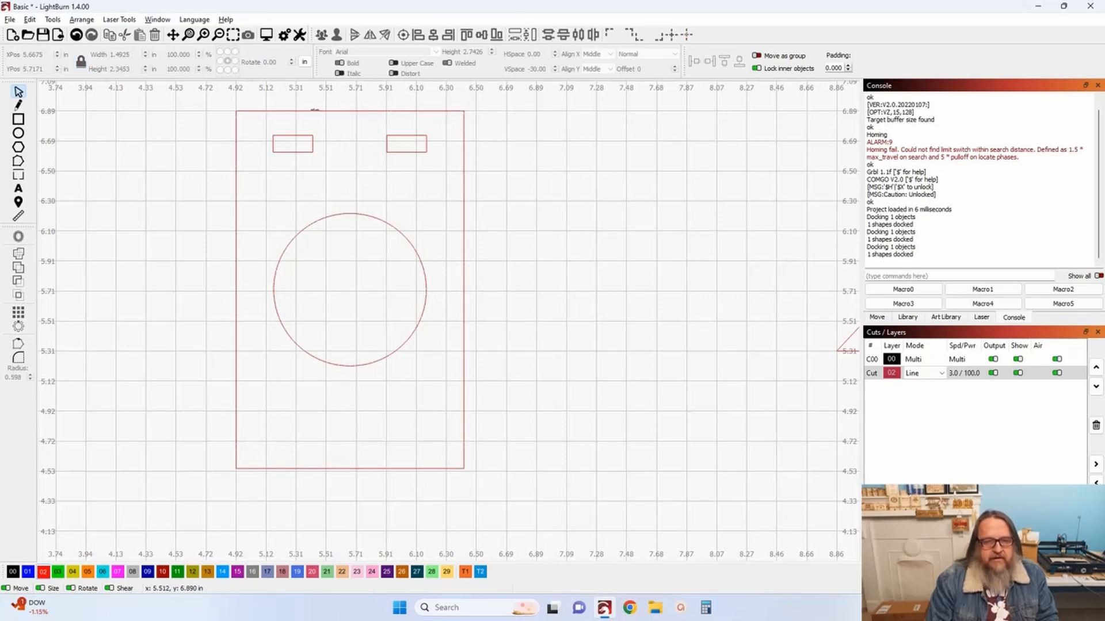
# Place a copy of the slot pair near the rectangle's bottom edge, at about X 5.71, Y 4.72 in
pyautogui.click(284, 153)
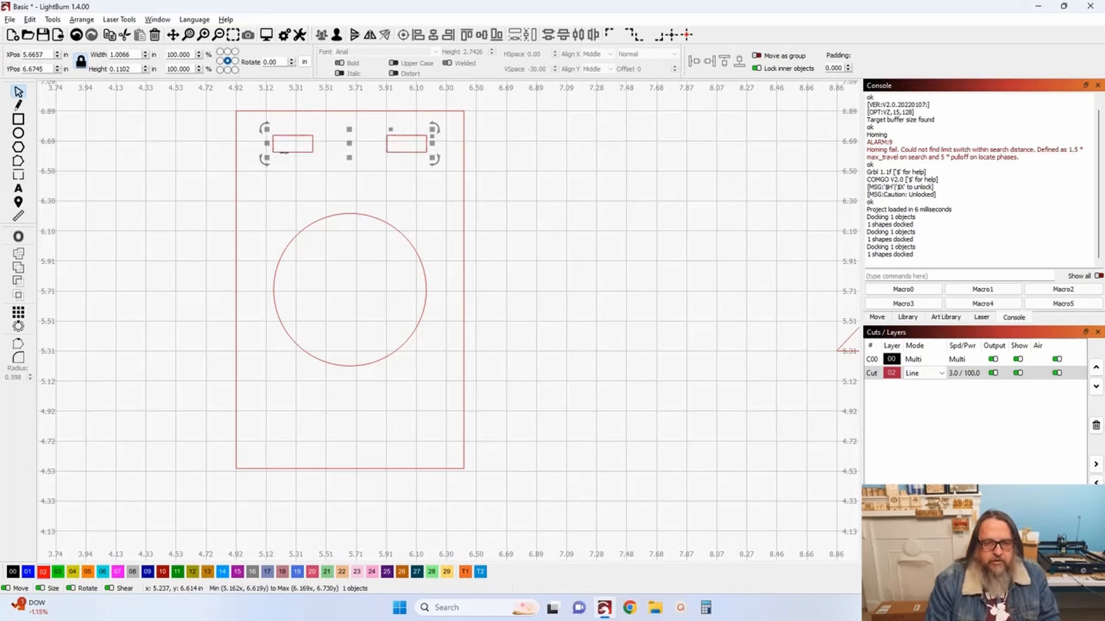
pyautogui.moveTo(350, 152); pyautogui.dragTo(357, 448)
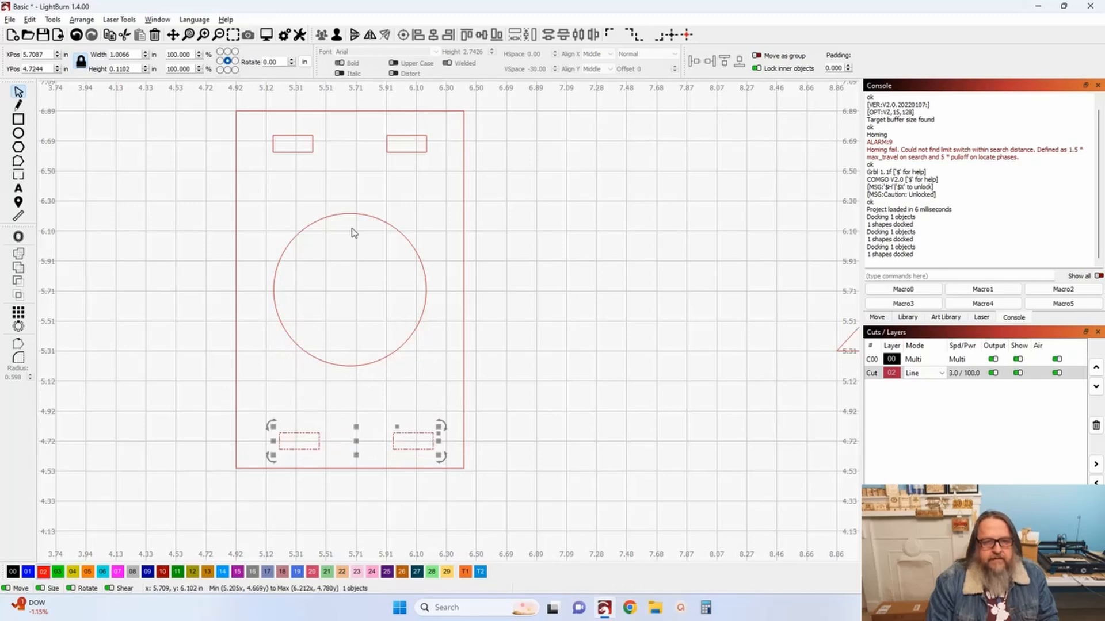
# Try aligning the upper and lower slot pairs by their centres, undoing each alignment
pyautogui.keyDown('shift'); pyautogui.click(393, 150); pyautogui.keyUp('shift')
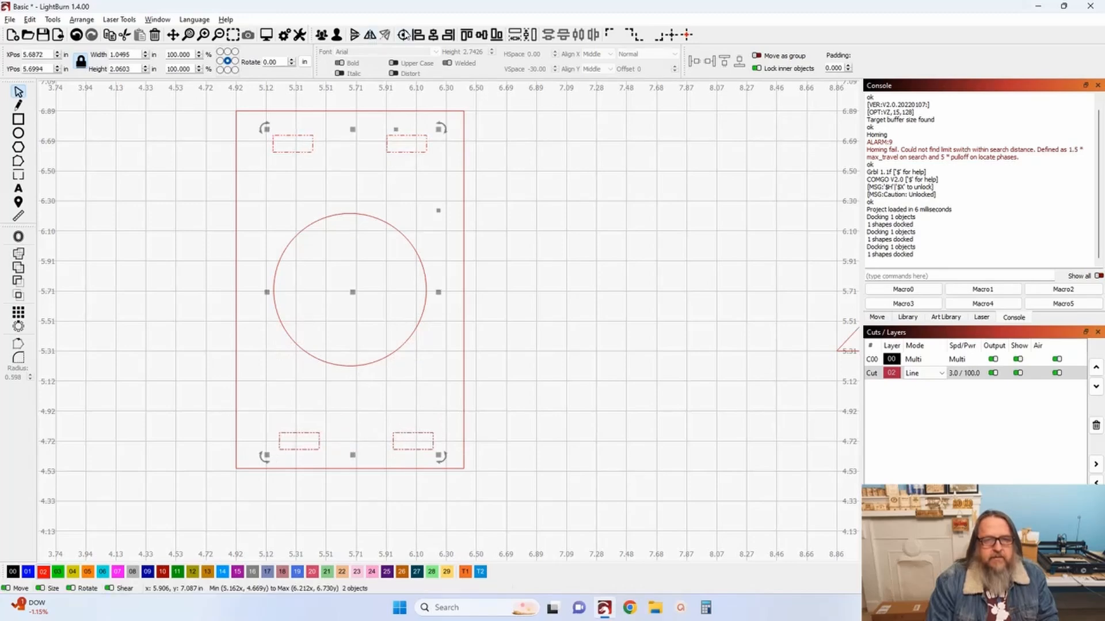
pyautogui.click(433, 35)
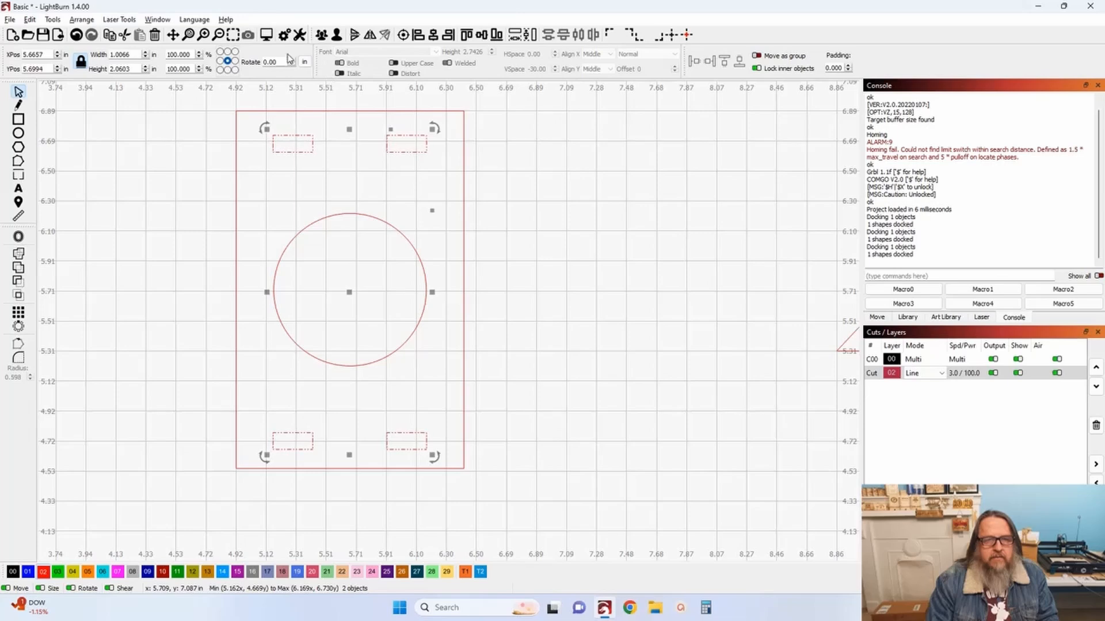
pyautogui.click(74, 36)
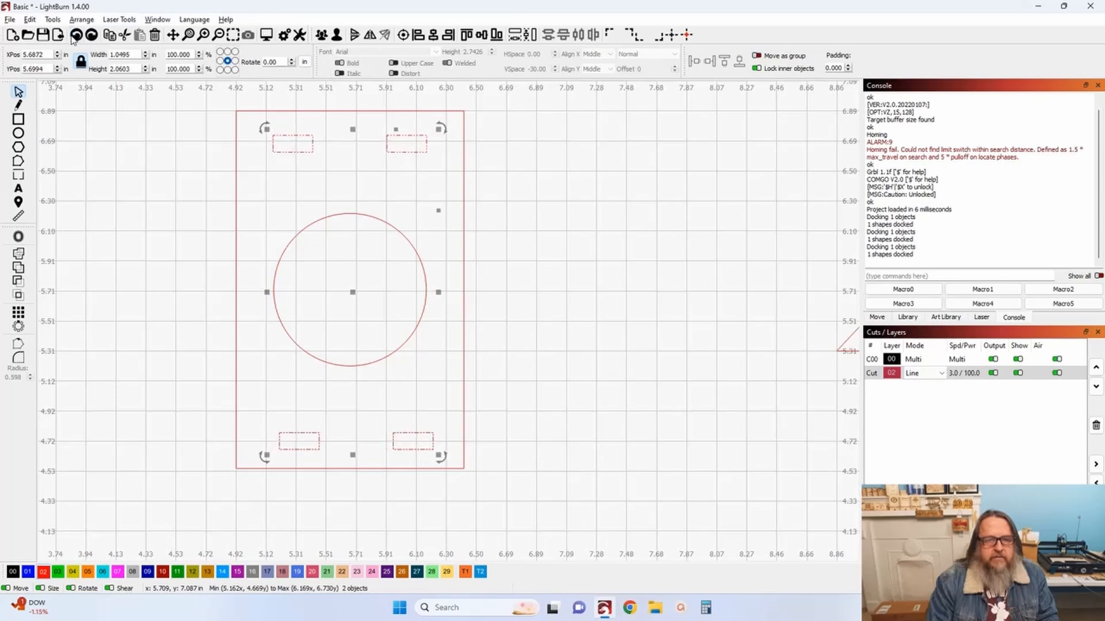
pyautogui.click(404, 35)
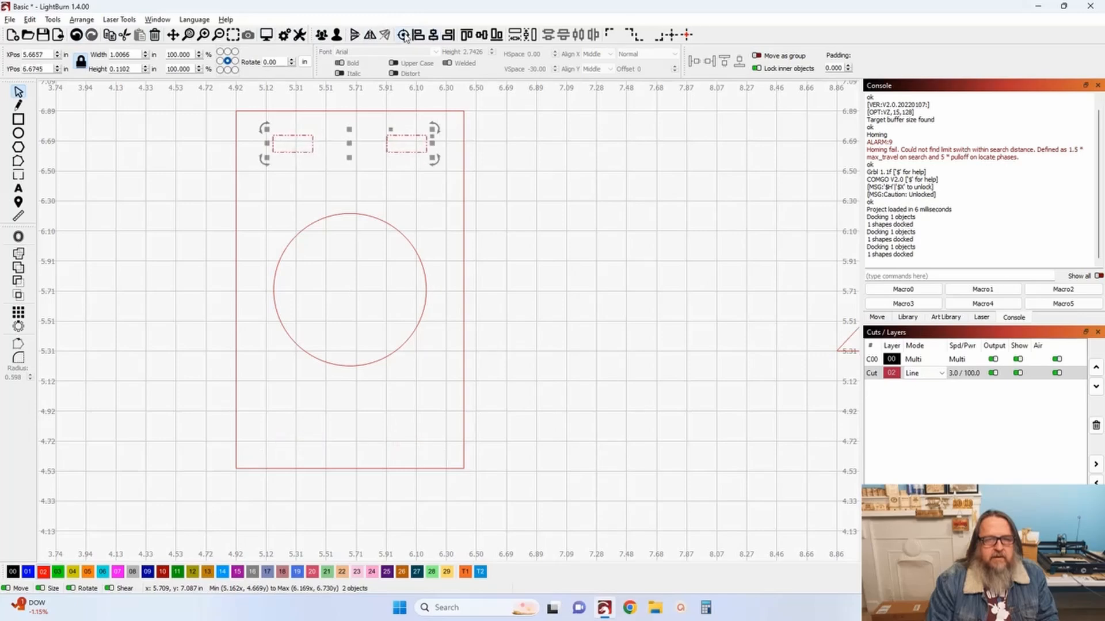
pyautogui.click(77, 36)
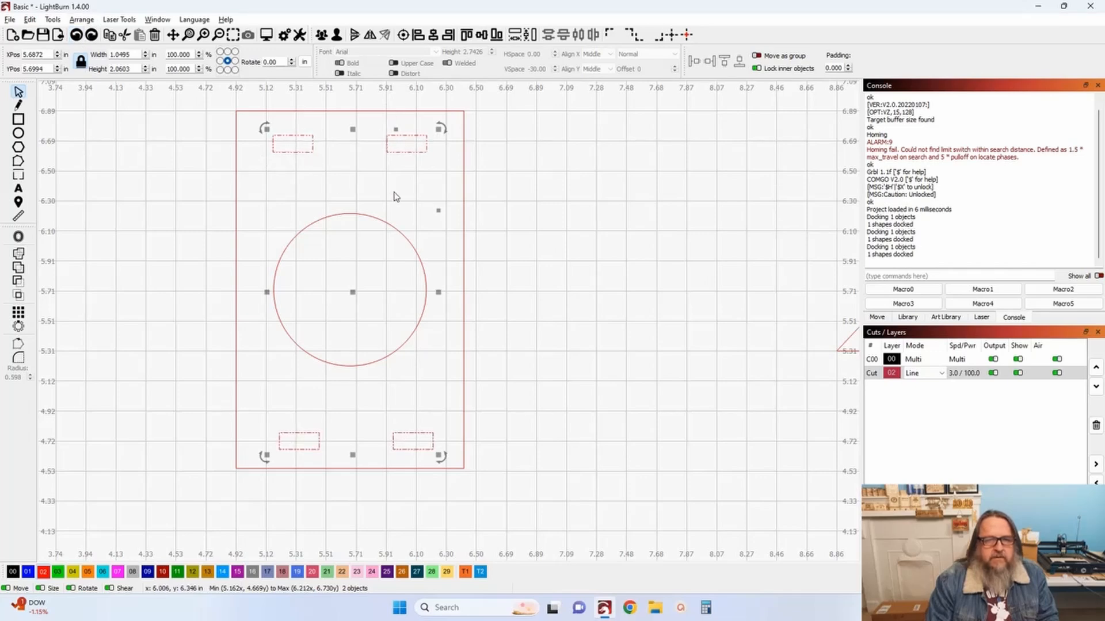
# Align the right edges of the upper and lower slot pairs and group the pairs
pyautogui.click(507, 221)
pyautogui.click(425, 151)
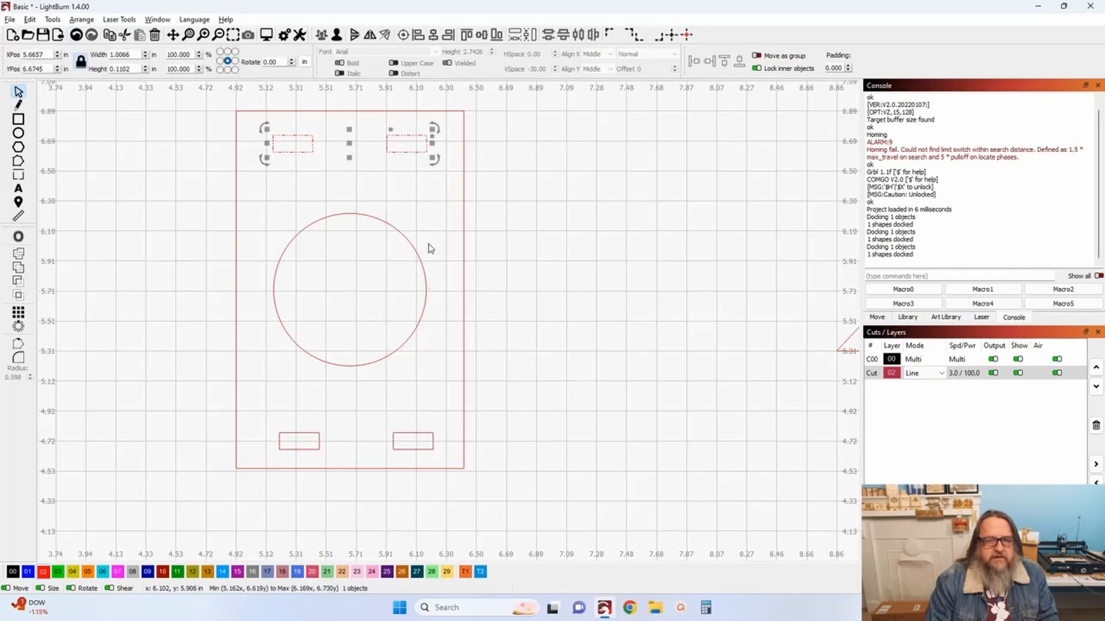
pyautogui.keyDown('shift'); pyautogui.click(417, 439); pyautogui.keyUp('shift')
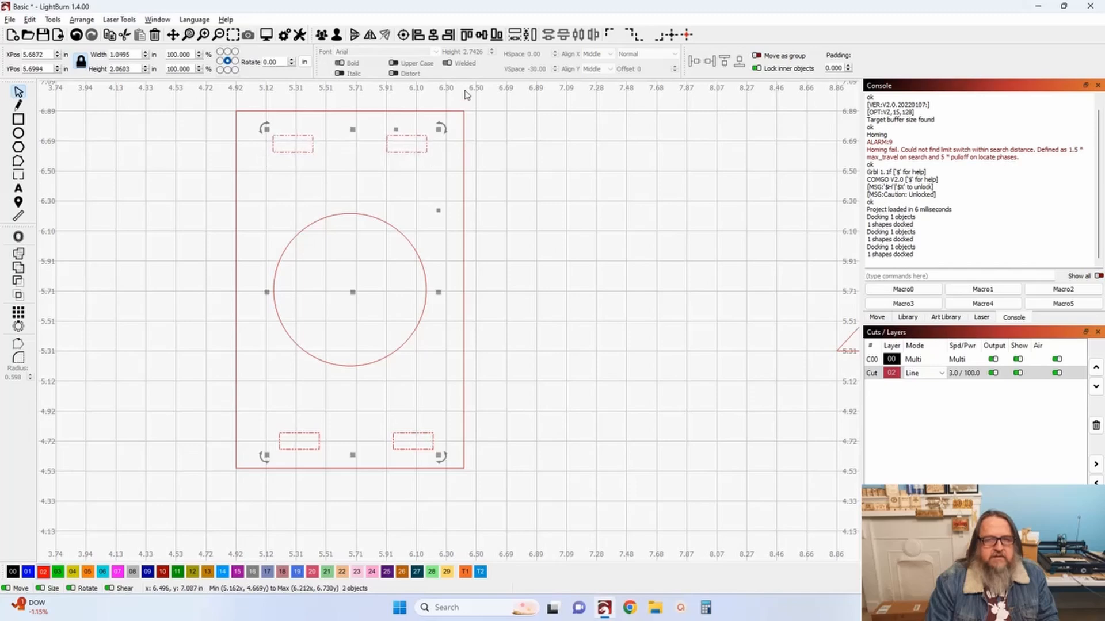
pyautogui.click(453, 38)
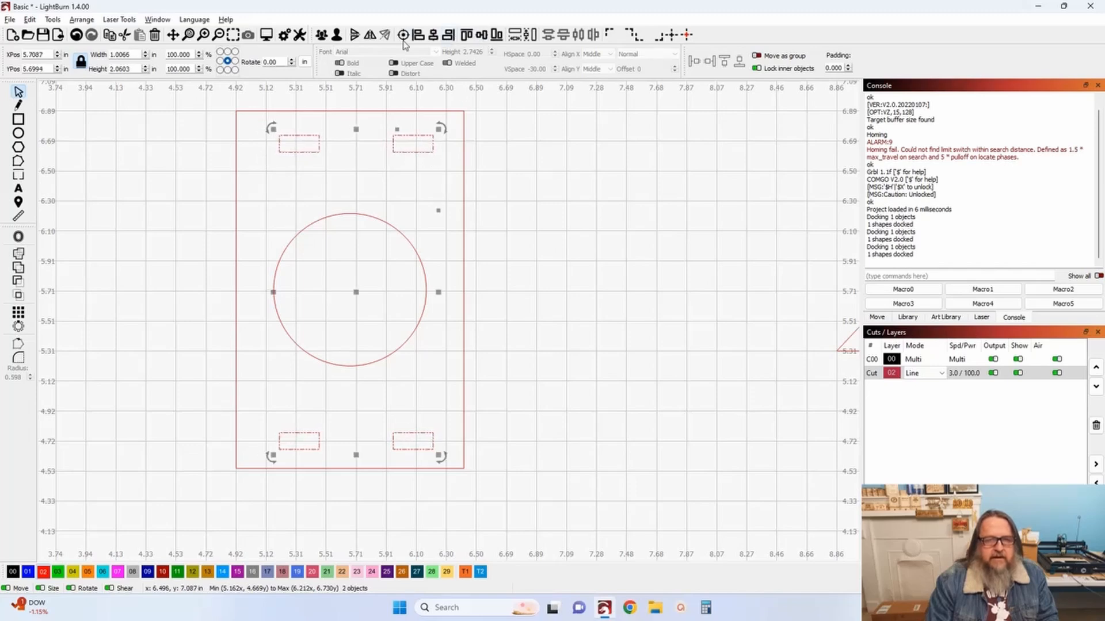
pyautogui.click(320, 37)
# Centre the grouped slots on the upright rectangle
pyautogui.keyDown('shift'); pyautogui.click(405, 110); pyautogui.keyUp('shift')
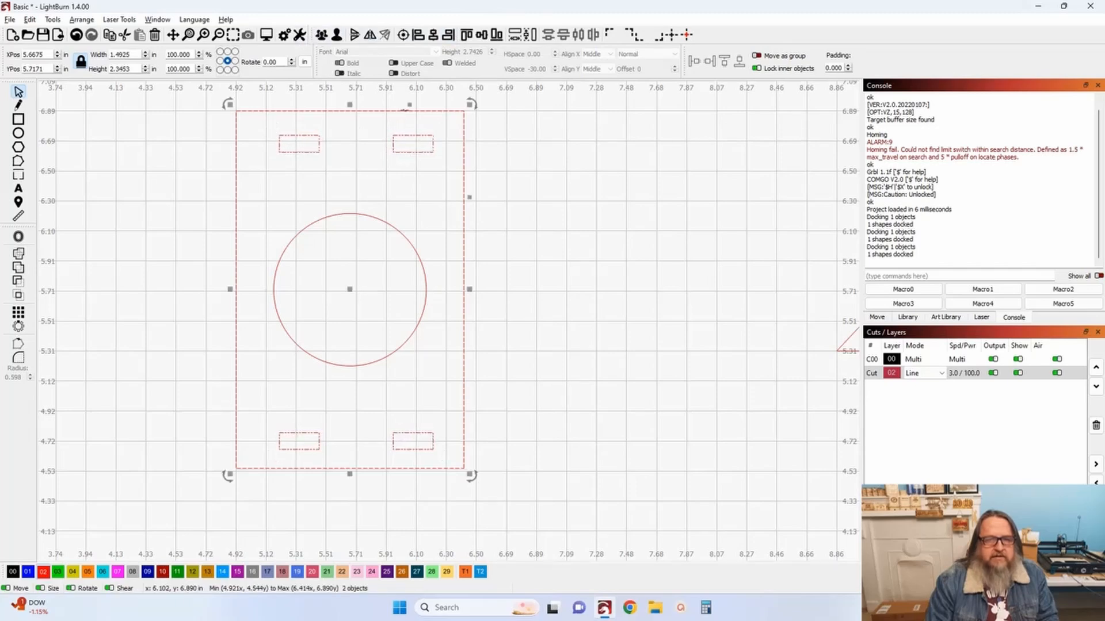
pyautogui.click(405, 36)
pyautogui.click(508, 185)
pyautogui.scroll(-3, 508, 185)
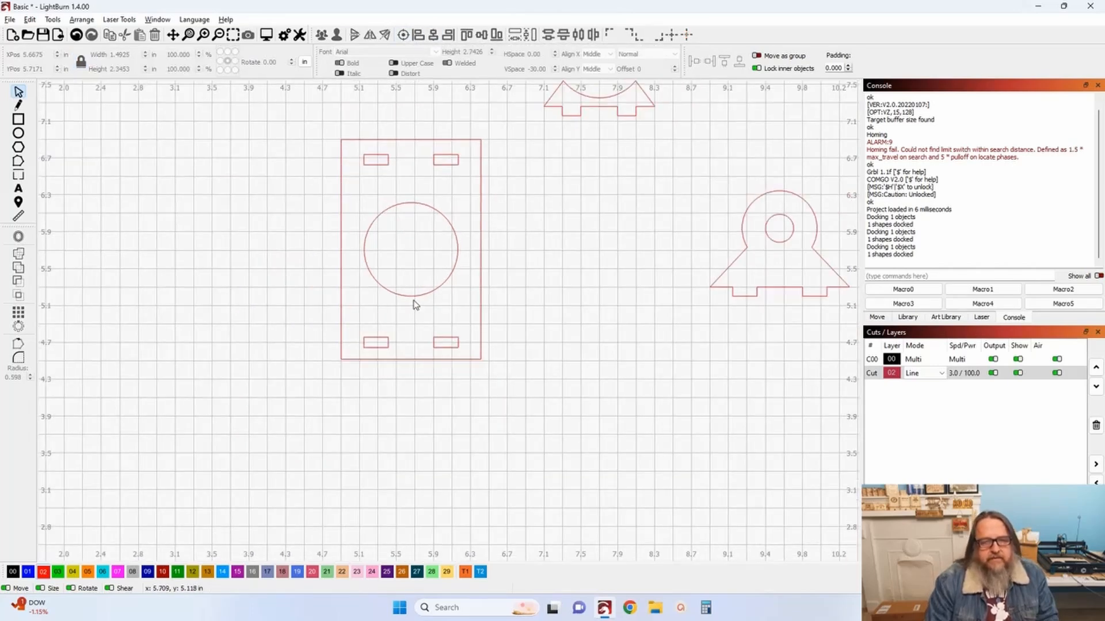
pyautogui.scroll(2, 433, 343)
pyautogui.scroll(-2, 441, 360)
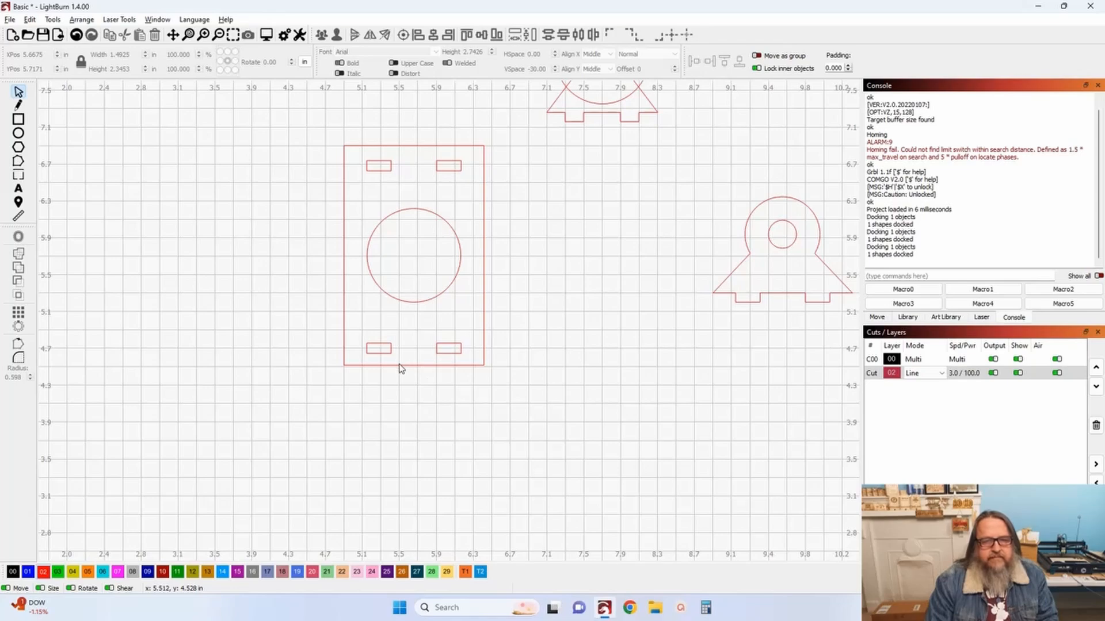
# Delete the circle in the middle of the slotted rectangle
pyautogui.scroll(-4, 401, 369)
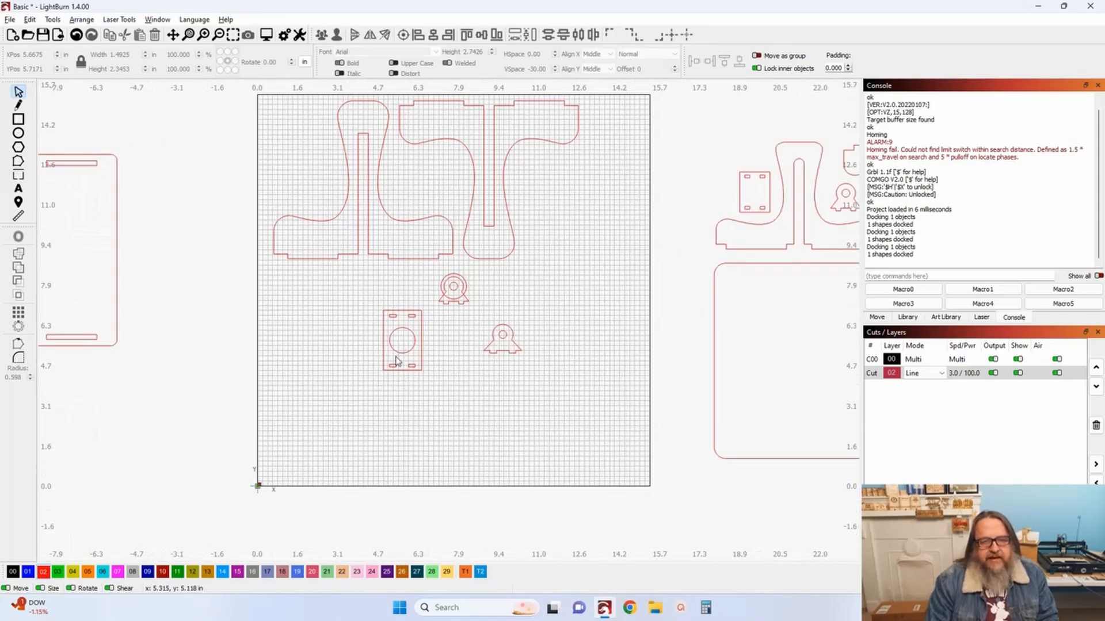
pyautogui.click(396, 352)
pyautogui.press('Delete')
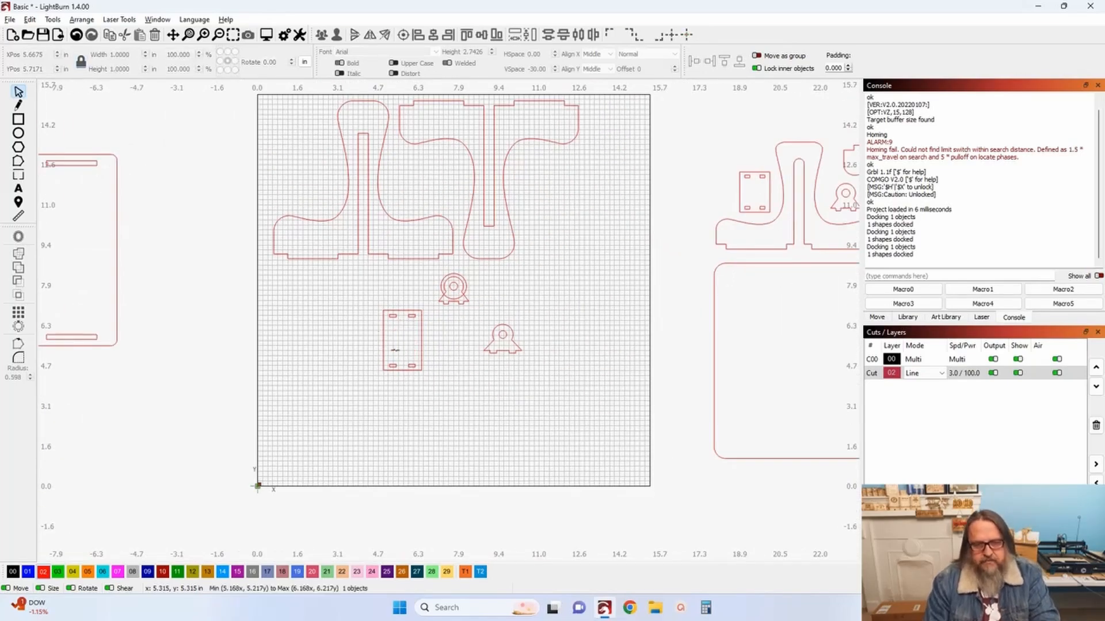
# Try placing a copy of only the triangular-foot bracket's outline beside the original, at about X 7.95 in, and delete that copy
pyautogui.scroll(-3, 396, 349)
pyautogui.scroll(5, 454, 345)
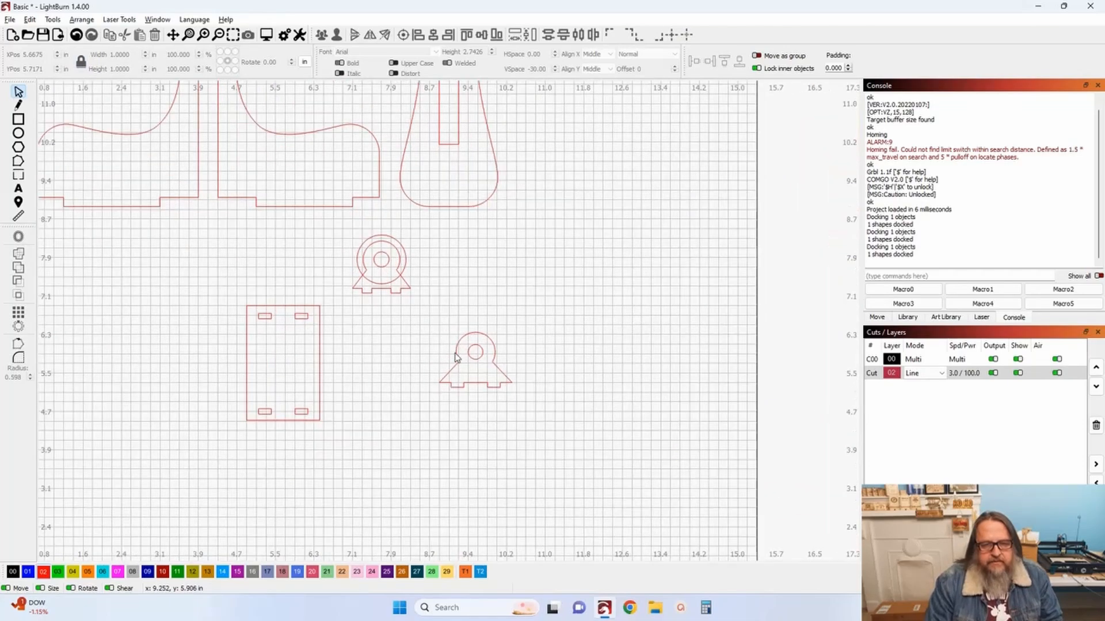
pyautogui.click(440, 376)
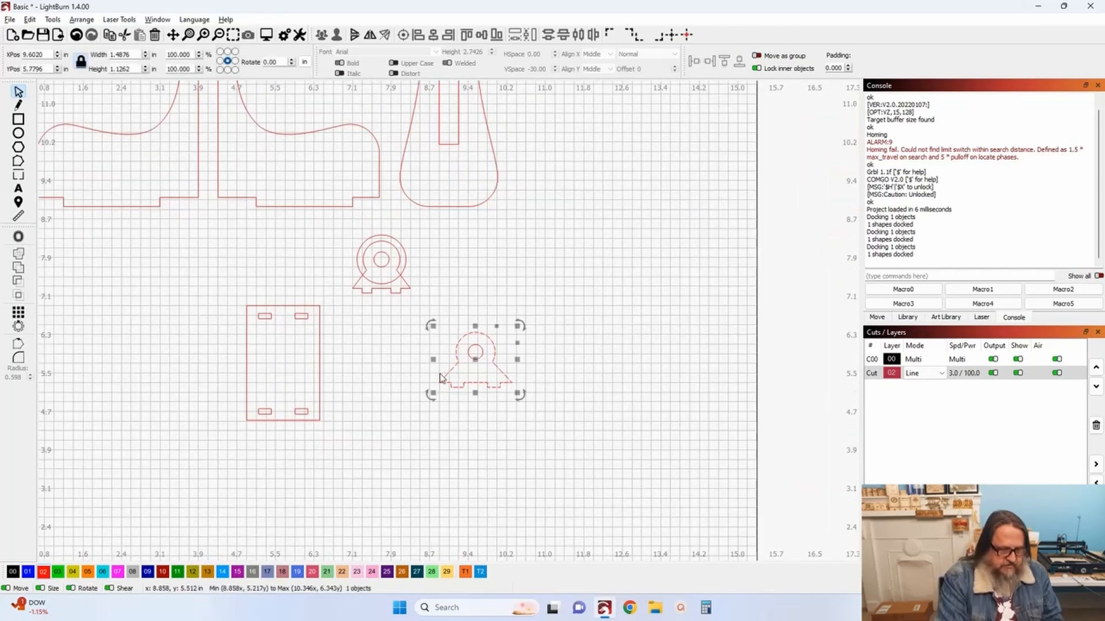
pyautogui.press('Left')
pyautogui.press('Left')
pyautogui.press('Left')
pyautogui.press('Left')
pyautogui.press('Left')
pyautogui.press('Left')
pyautogui.press('Left')
pyautogui.press('Left')
pyautogui.press('Left')
pyautogui.press('Left')
pyautogui.press('Left')
pyautogui.press('Left')
pyautogui.press('Left')
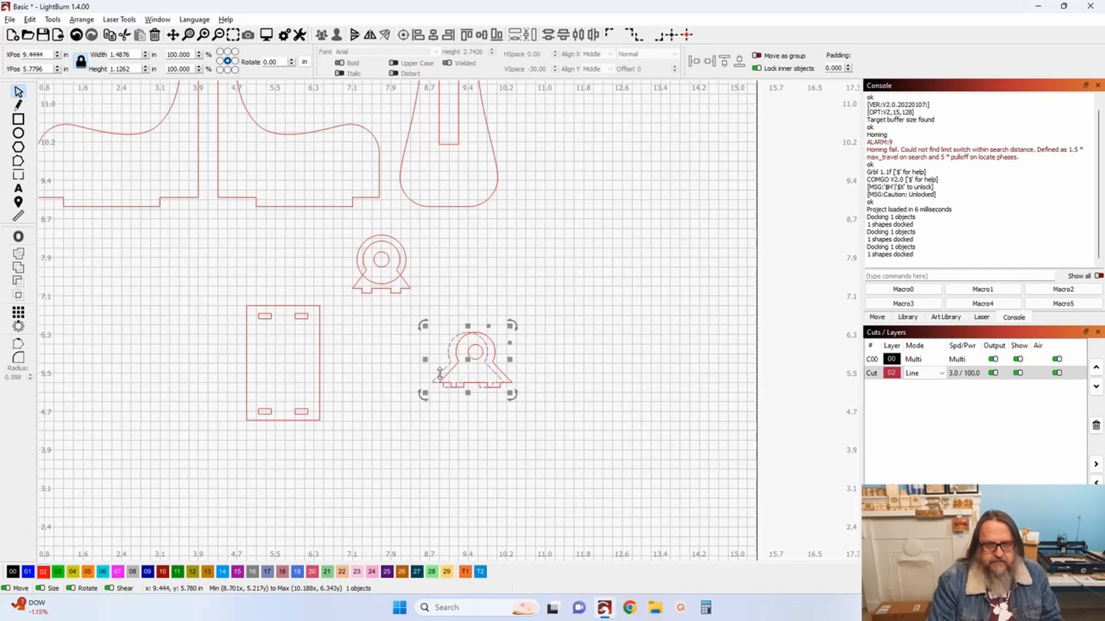
pyautogui.press('Left')
pyautogui.press('Left')
pyautogui.press('Left')
pyautogui.press('Left')
pyautogui.press('Left')
pyautogui.press('Left')
pyautogui.press('Left')
pyautogui.press('Left')
pyautogui.press('Left')
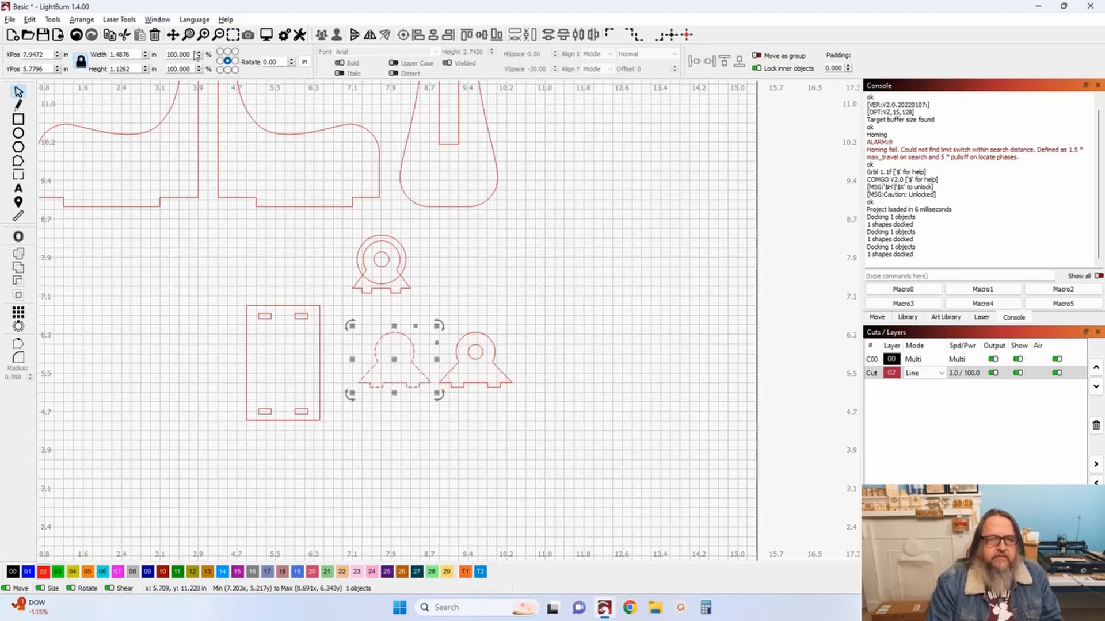
pyautogui.press('Delete')
# Group the triangular-foot bracket's outline with its hole, and place a duplicate of the group directly to its left
pyautogui.moveTo(473, 409); pyautogui.dragTo(405, 326)
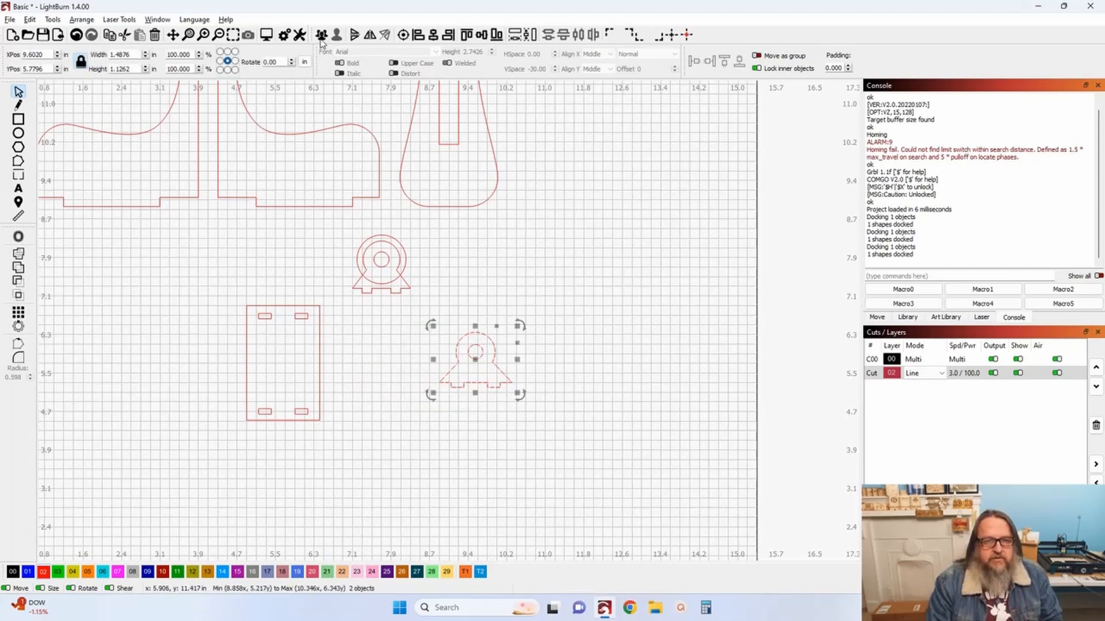
pyautogui.hotkey('ctrl', 'd')
pyautogui.press('Left')
pyautogui.press('Left')
pyautogui.press('Left')
pyautogui.press('Left')
pyautogui.press('Left')
pyautogui.press('Left')
pyautogui.press('Left')
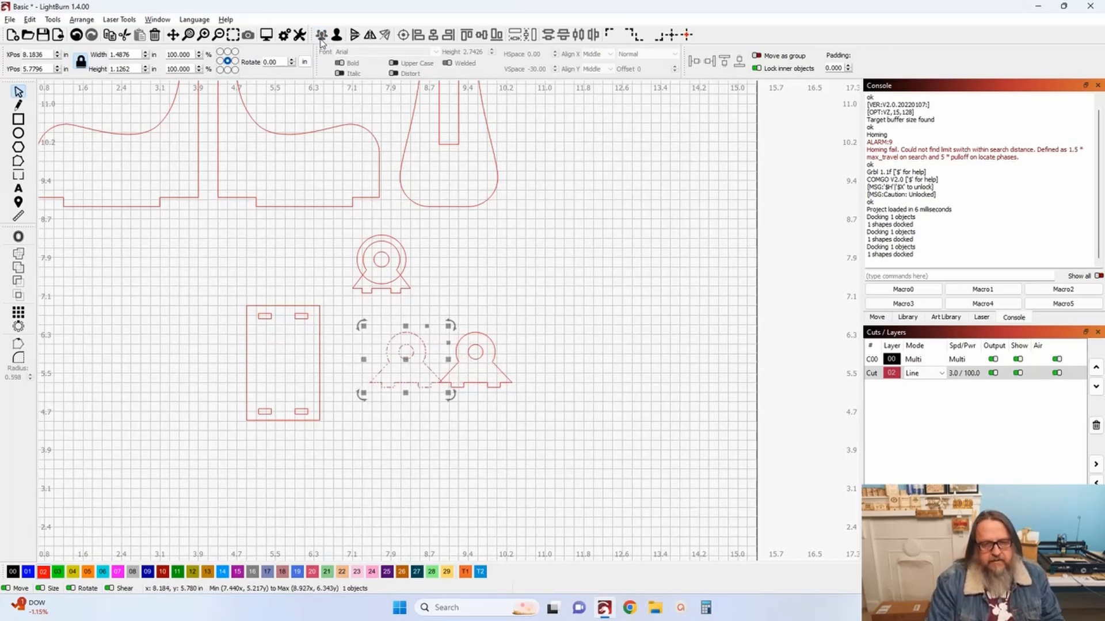
# Delete the smaller bracket with concentric circles above the duplicated brackets
pyautogui.moveTo(430, 275); pyautogui.dragTo(386, 366)
pyautogui.press('Delete')
# Move the 3 in circle and the set of small rings and caps onto the lower part of the work area
pyautogui.scroll(-5, 370, 251)
pyautogui.scroll(-5, 386, 366)
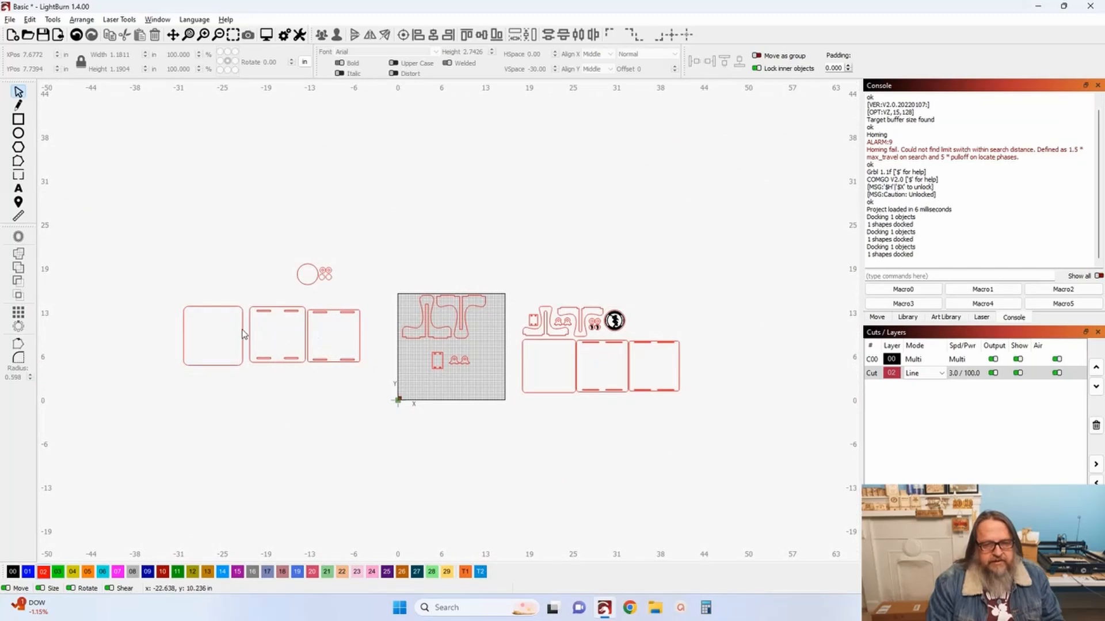
pyautogui.click(307, 283)
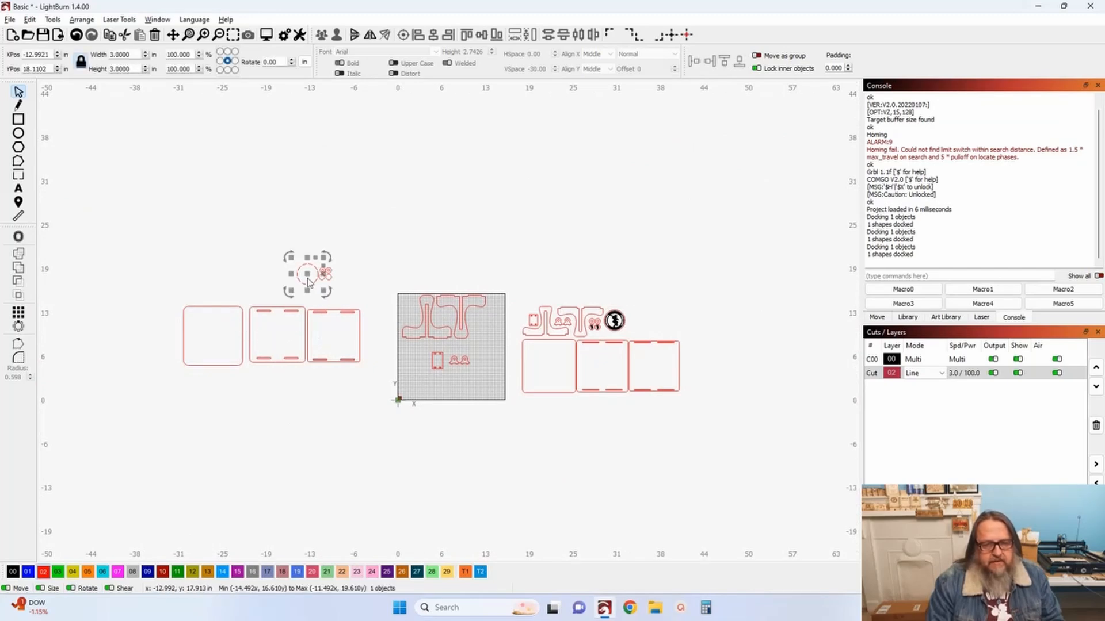
pyautogui.moveTo(307, 282); pyautogui.dragTo(418, 388)
pyautogui.click(324, 272)
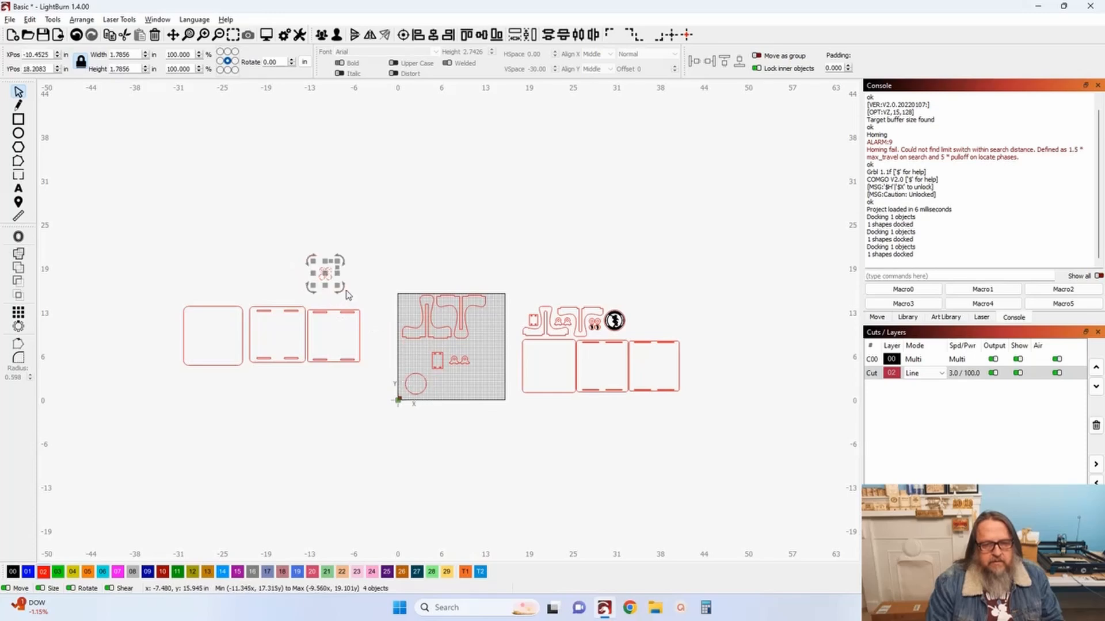
pyautogui.moveTo(324, 272); pyautogui.dragTo(449, 388)
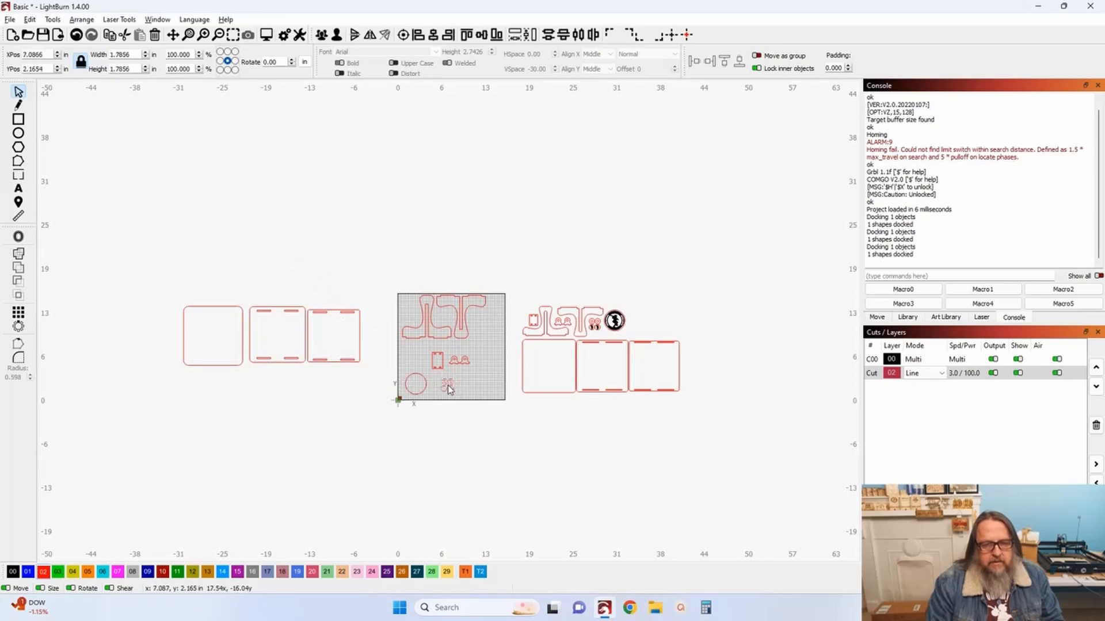
pyautogui.click(384, 252)
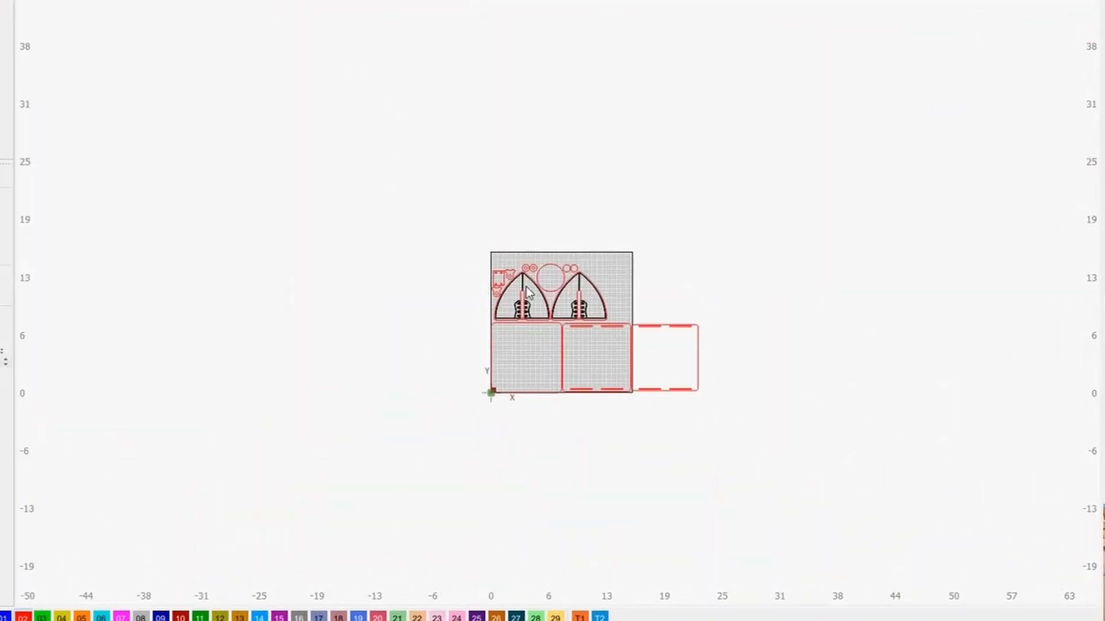
# Move the complete set of sail-shaped holder parts off the work area to the empty space at its upper left
pyautogui.moveTo(514, 371); pyautogui.dragTo(809, 475)
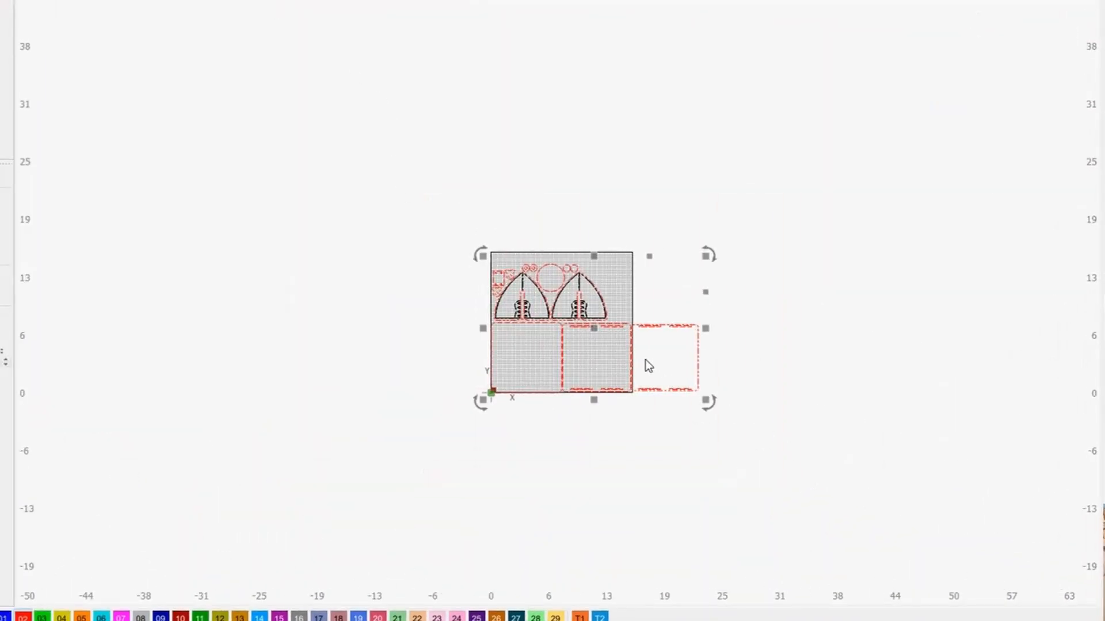
pyautogui.moveTo(596, 327); pyautogui.dragTo(318, 175)
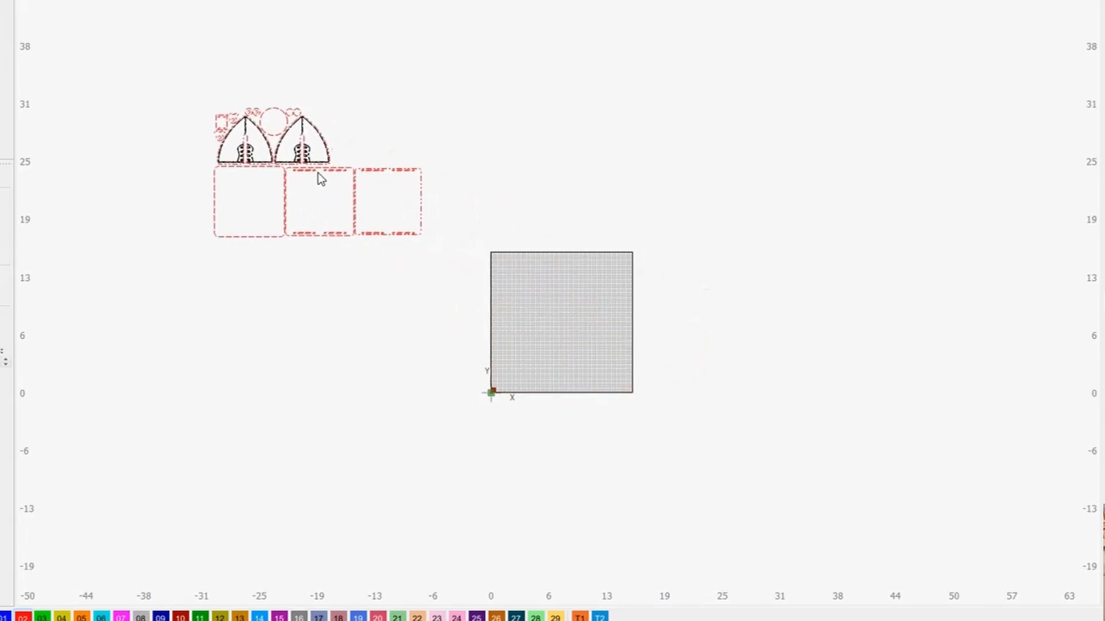
pyautogui.scroll(2, 305, 236)
pyautogui.scroll(4, 328, 441)
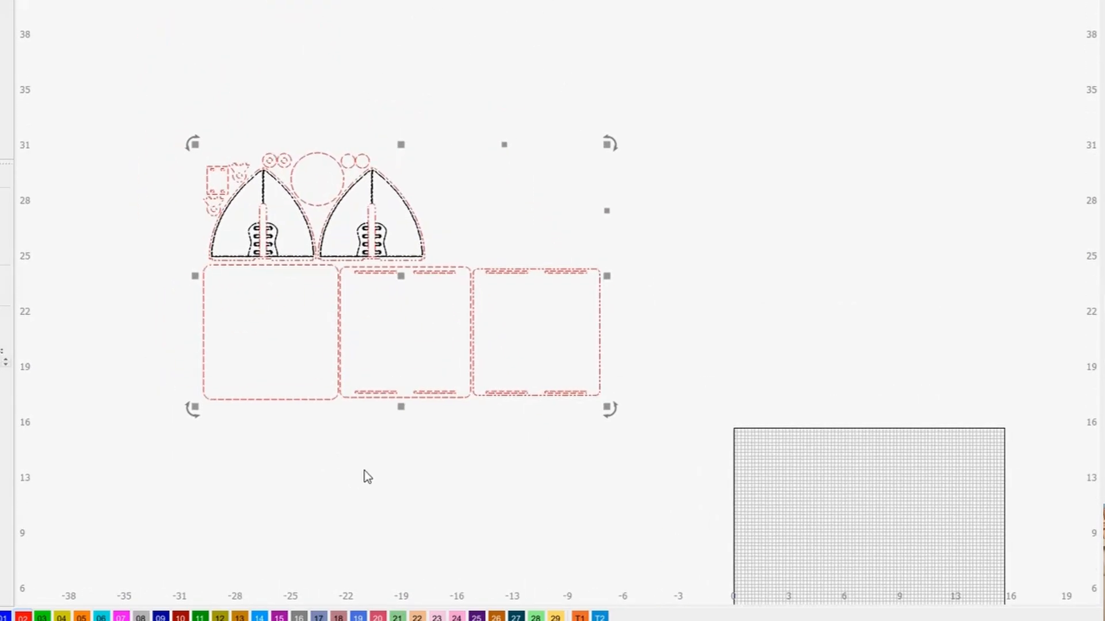
pyautogui.click(512, 106)
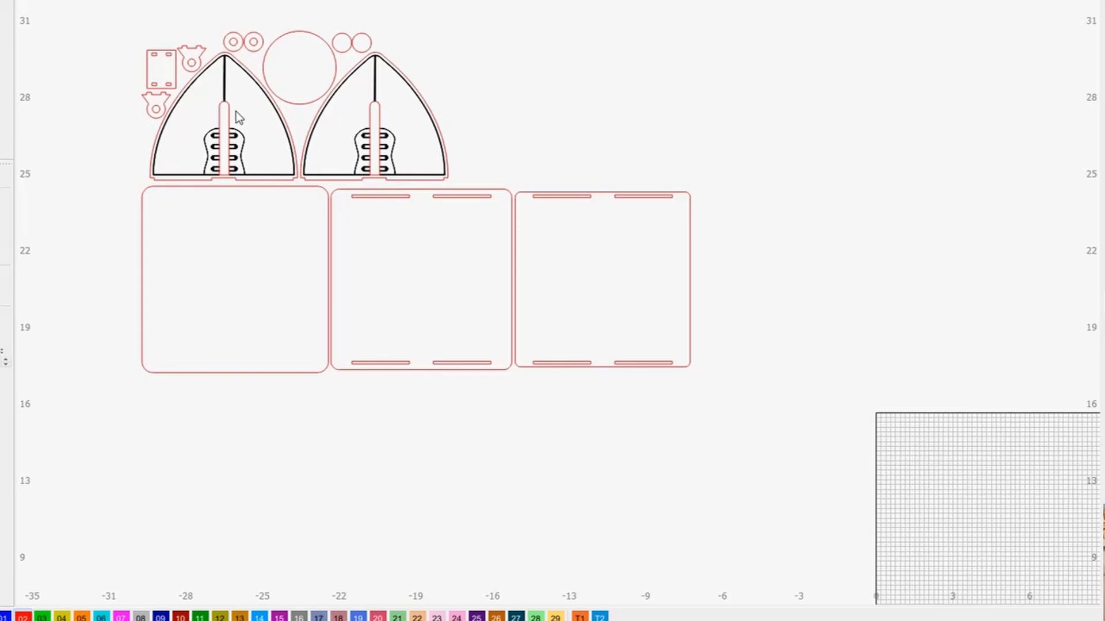
pyautogui.scroll(1, 235, 110)
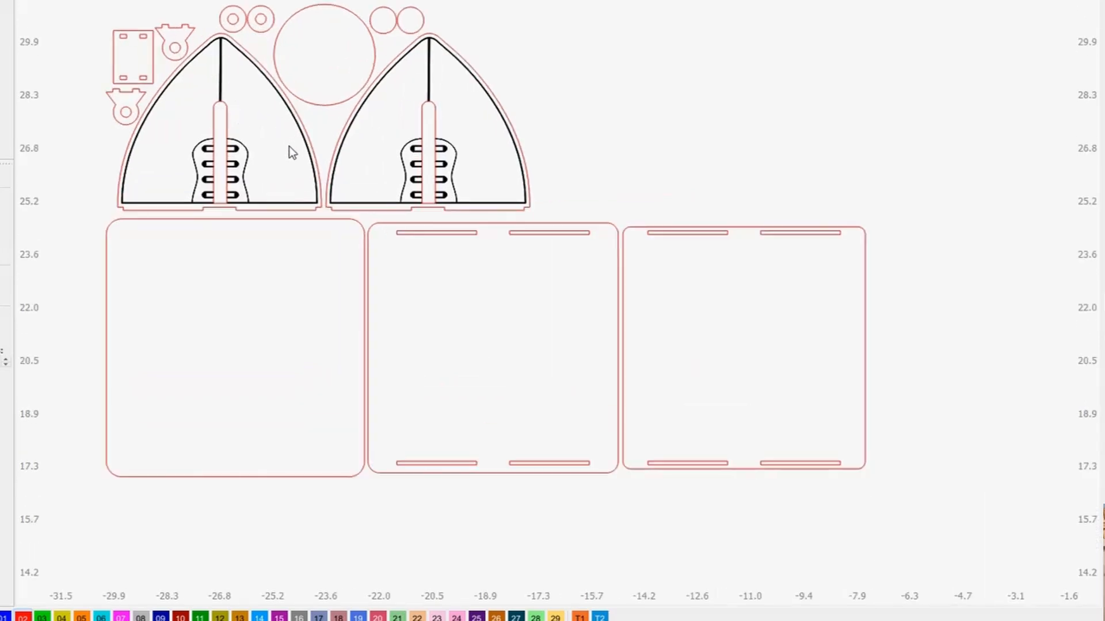
# Paste the copied Miami Dolphins set of holder parts into the empty space above the work area
pyautogui.scroll(-3, 289, 146)
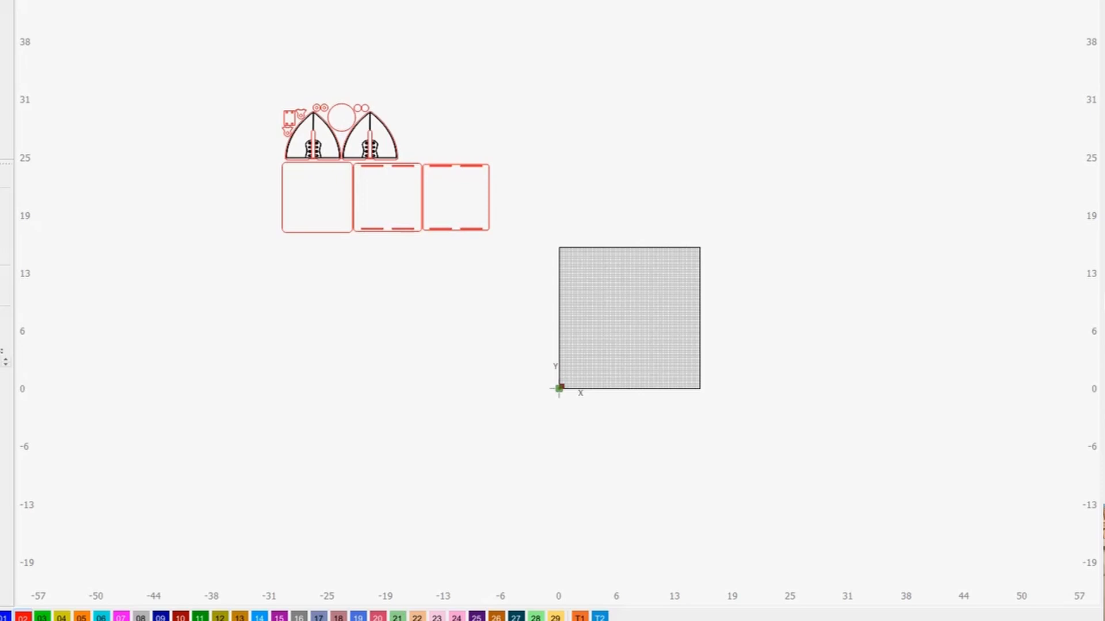
pyautogui.hotkey('ctrl', 'v')
pyautogui.moveTo(563, 296); pyautogui.dragTo(676, 147)
pyautogui.scroll(5, 630, 95)
pyautogui.scroll(4, 629, 94)
pyautogui.moveTo(710, 88); pyautogui.dragTo(619, 288)
# Examine the pasted parts, especially the logos on the large disc and the two small circles
pyautogui.scroll(-1, 619, 288)
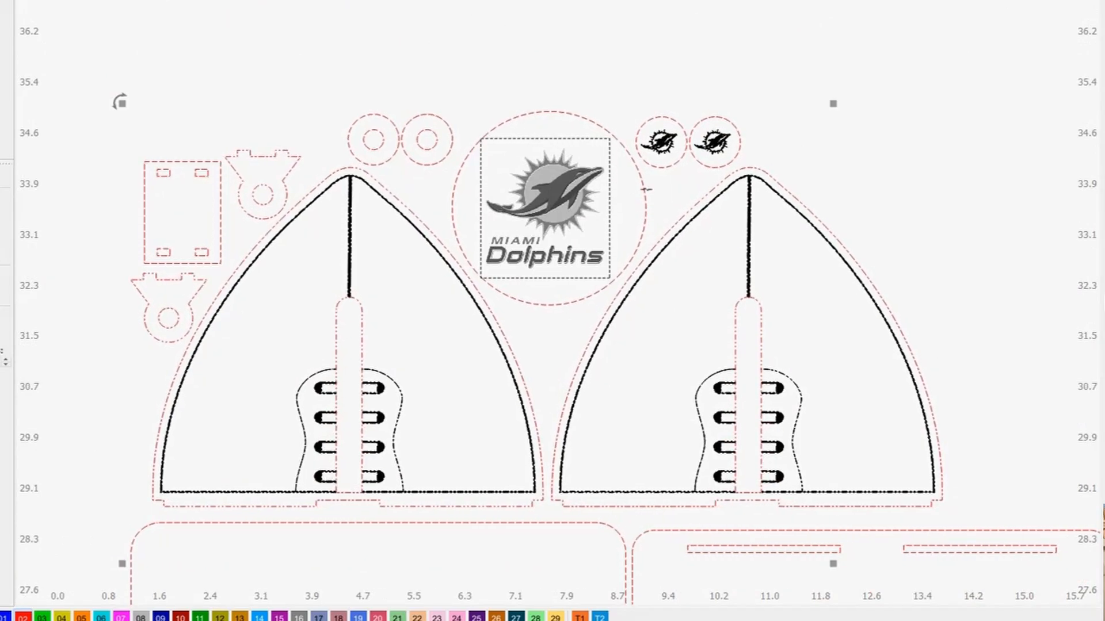
pyautogui.scroll(-1, 660, 188)
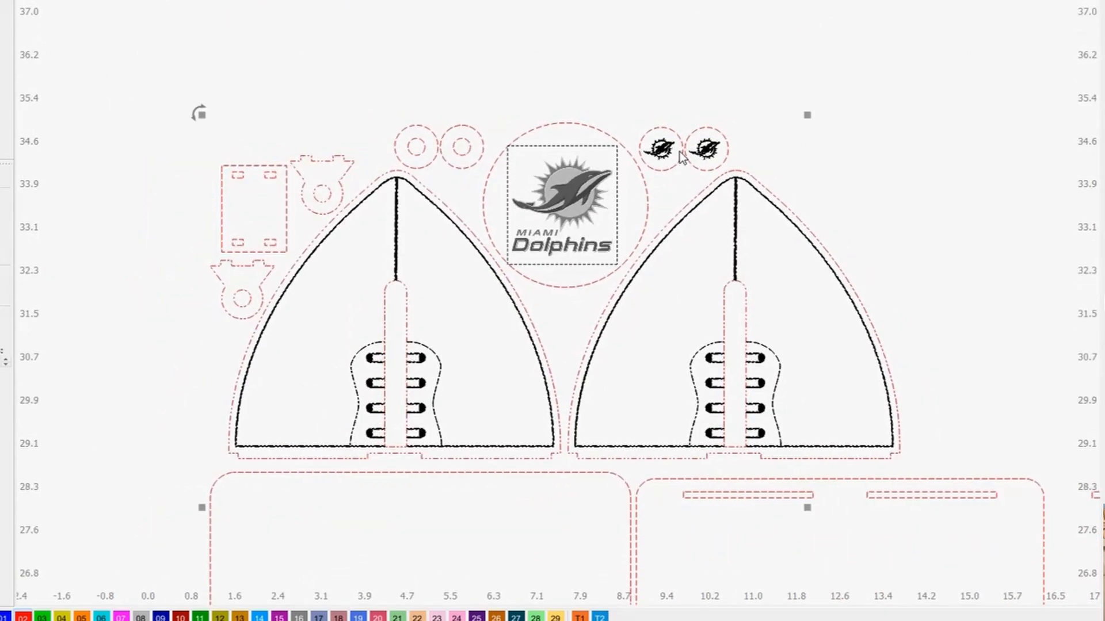
pyautogui.scroll(3, 682, 156)
pyautogui.scroll(-1, 693, 149)
pyautogui.scroll(-4, 695, 147)
pyautogui.scroll(2, 682, 179)
pyautogui.scroll(2, 626, 210)
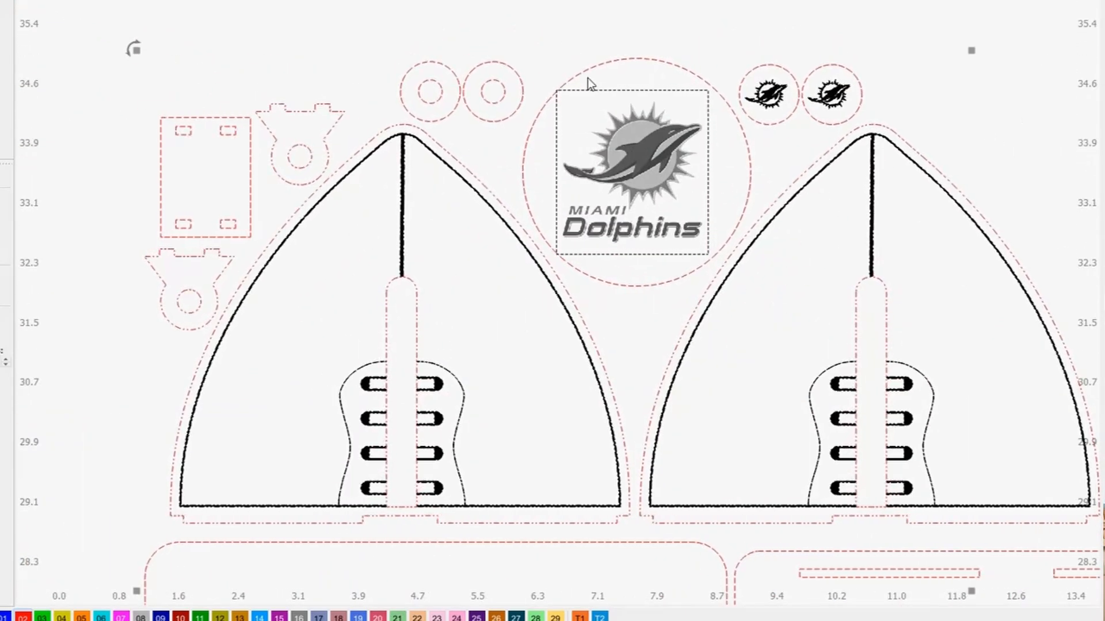
pyautogui.scroll(-4, 673, 184)
pyautogui.scroll(1, 684, 250)
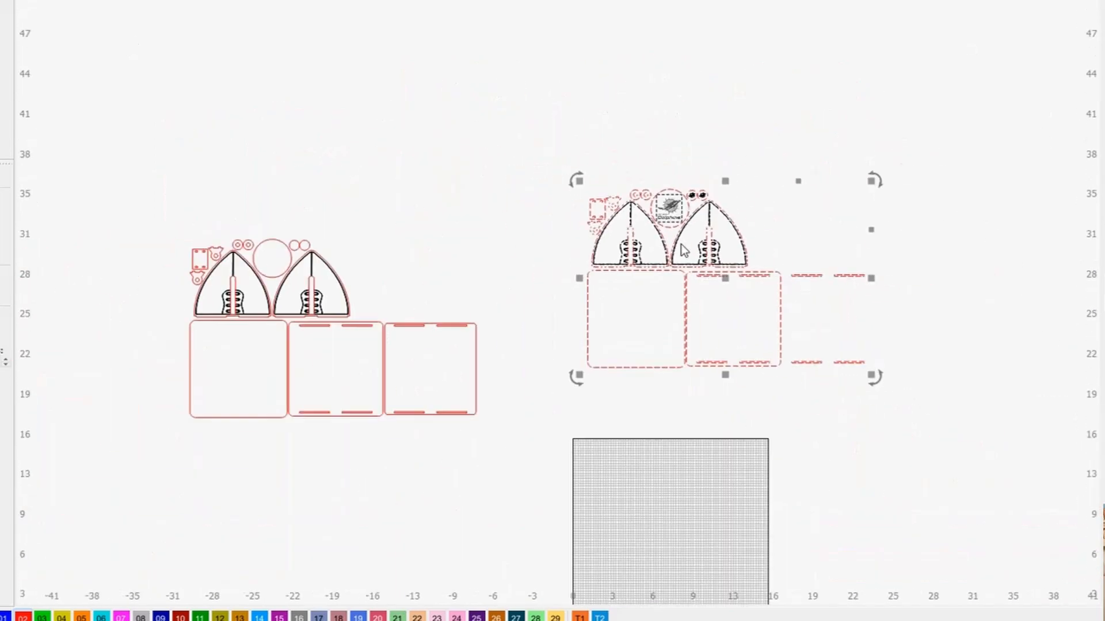
# Move the complete Miami Dolphins parts set down onto the work area
pyautogui.scroll(-1, 683, 251)
pyautogui.moveTo(716, 272); pyautogui.dragTo(721, 509)
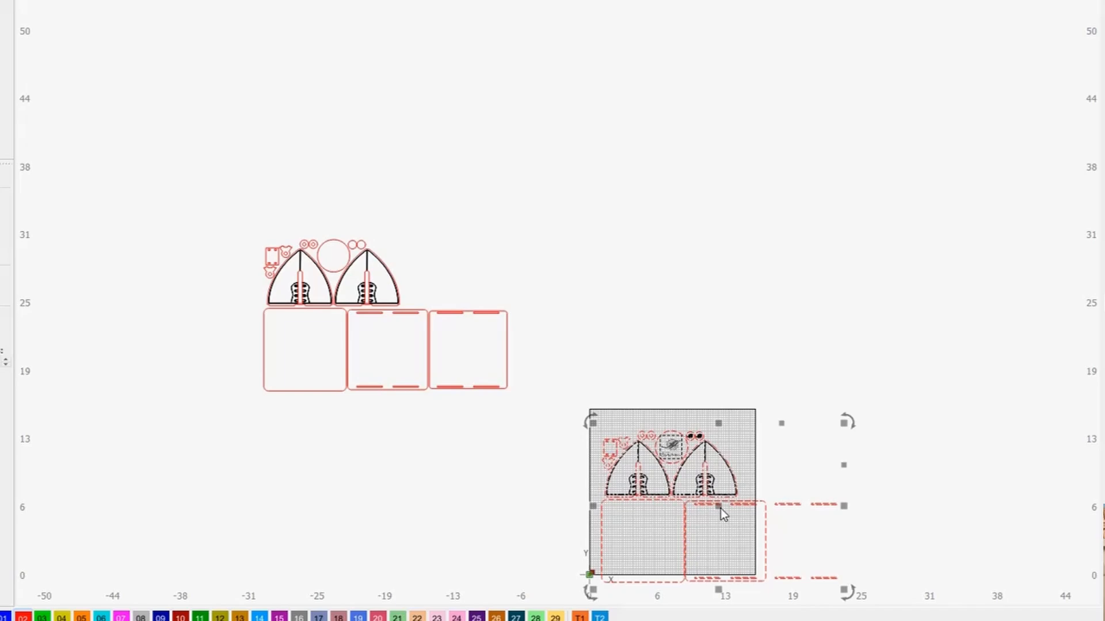
pyautogui.scroll(10, 692, 397)
pyautogui.moveTo(692, 397); pyautogui.dragTo(658, 156)
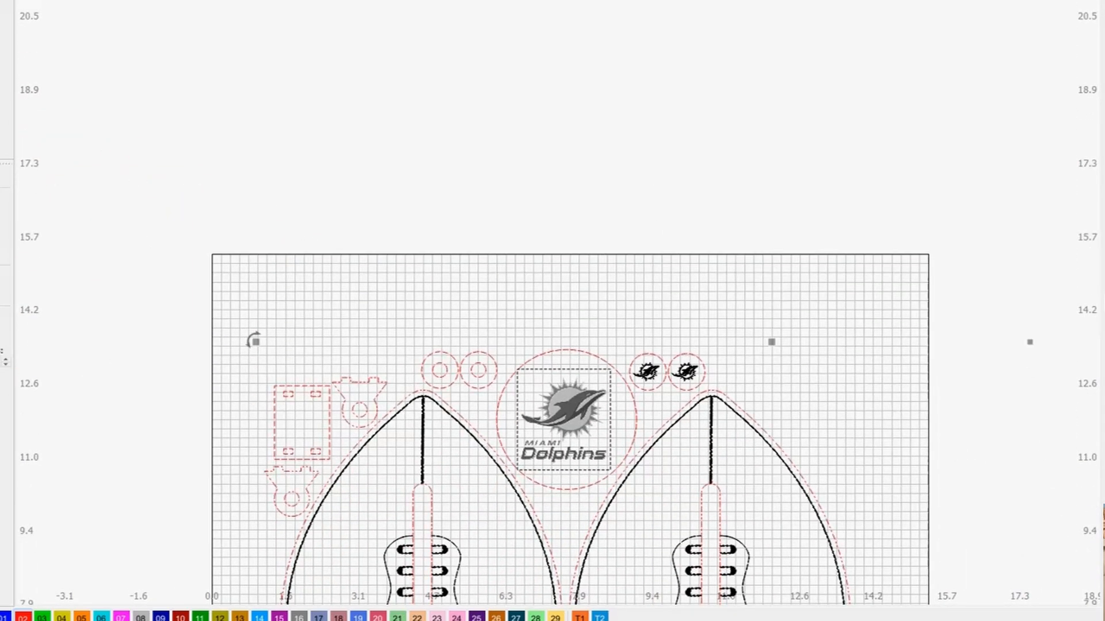
# Preview the laser job without the shapes crossing the machine bounds, and examine the logo's shading on the large disc
pyautogui.hotkey('alt', 'p')
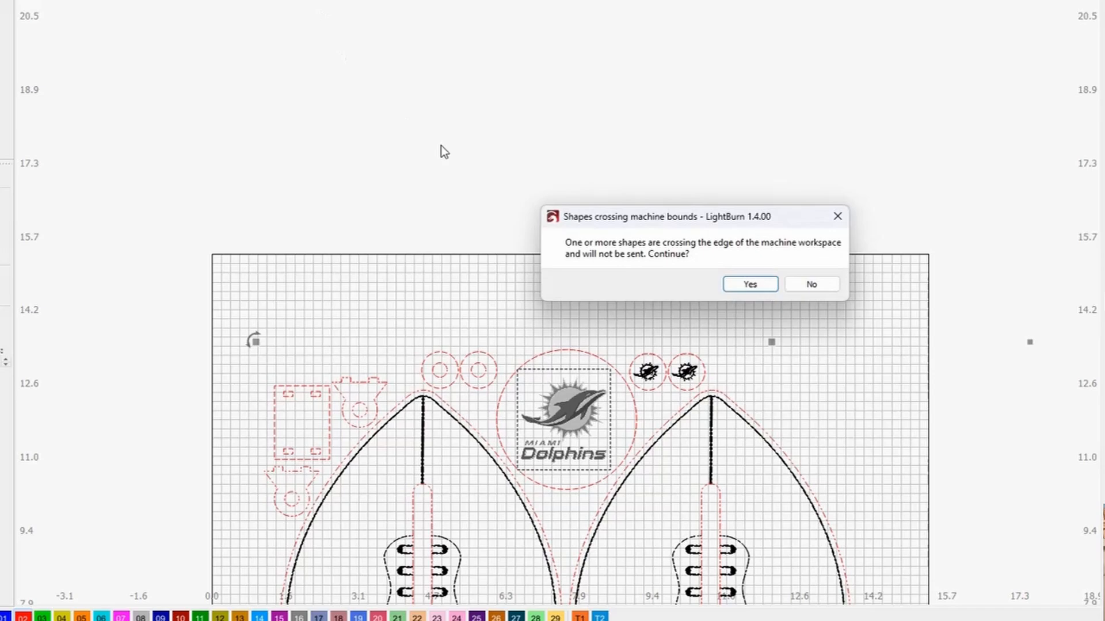
pyautogui.click(761, 285)
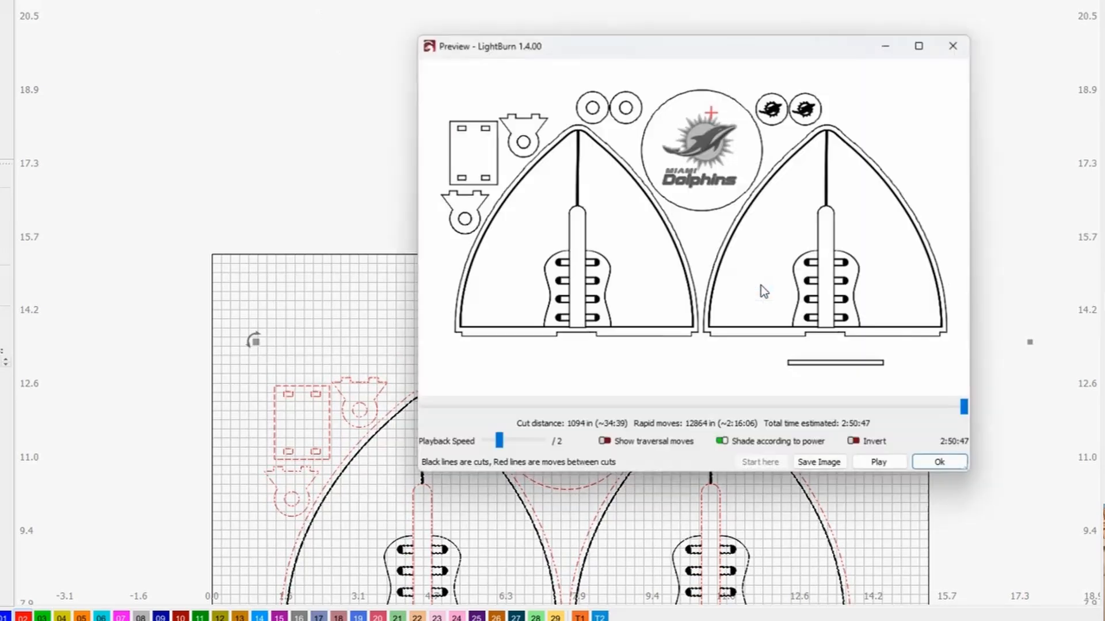
pyautogui.scroll(6, 713, 172)
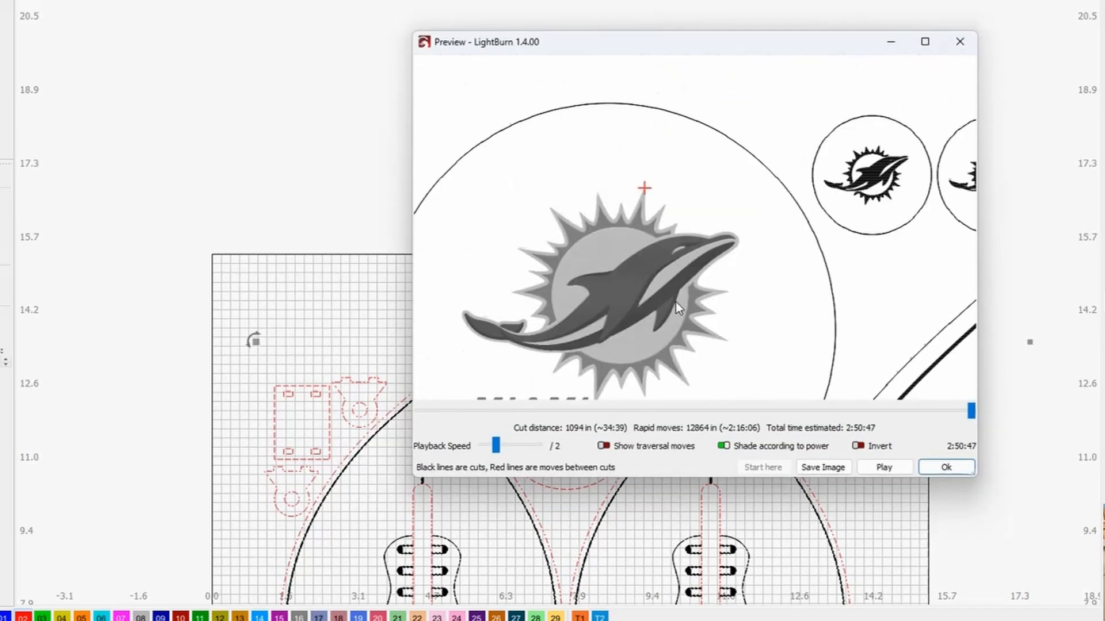
pyautogui.moveTo(676, 302); pyautogui.dragTo(677, 259)
pyautogui.scroll(-2, 664, 244)
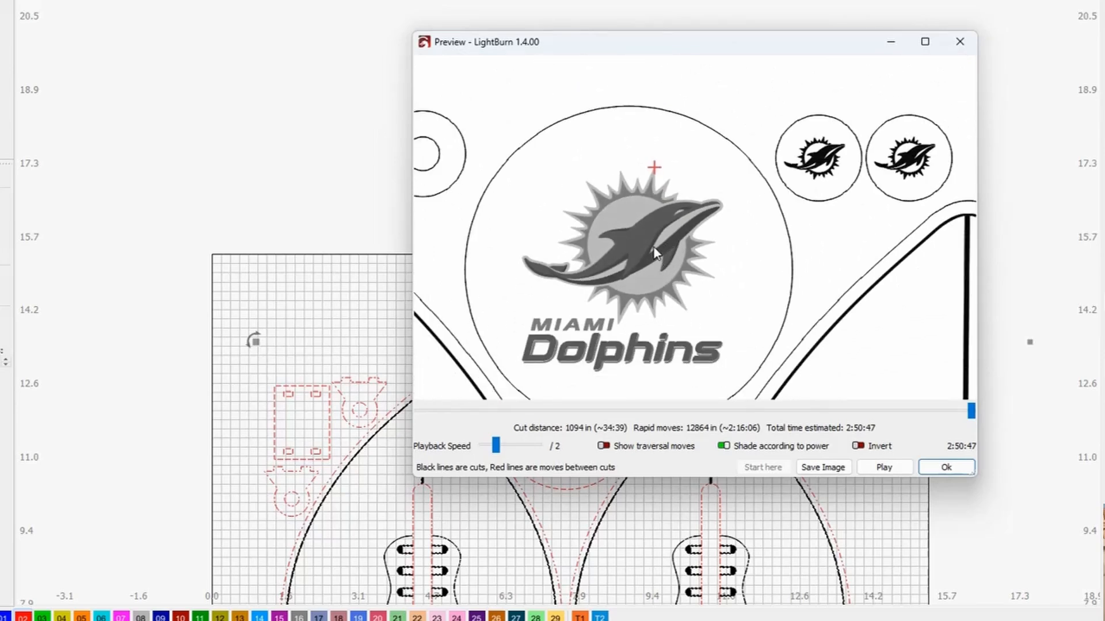
pyautogui.scroll(3, 654, 251)
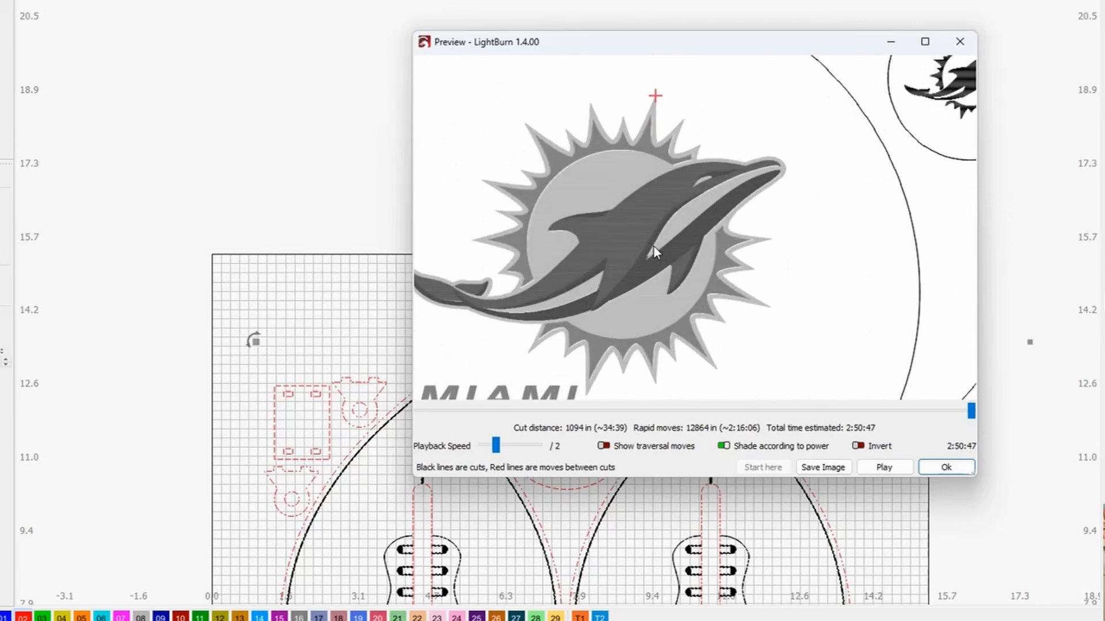
pyautogui.scroll(3, 644, 246)
pyautogui.scroll(-6, 639, 246)
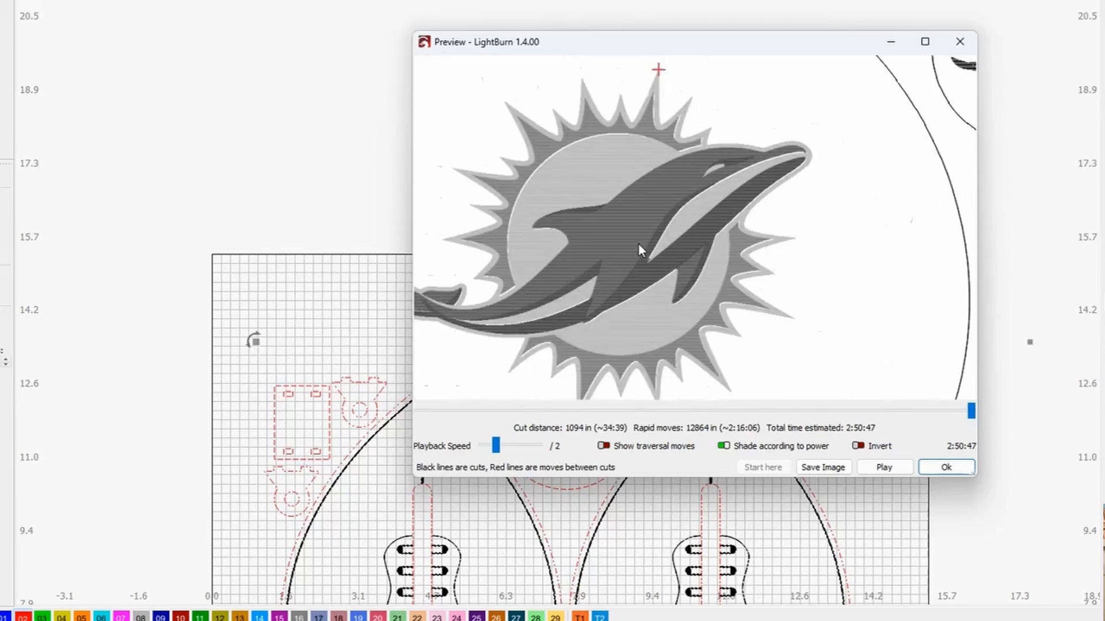
pyautogui.scroll(-1, 637, 251)
pyautogui.moveTo(631, 259); pyautogui.dragTo(632, 228)
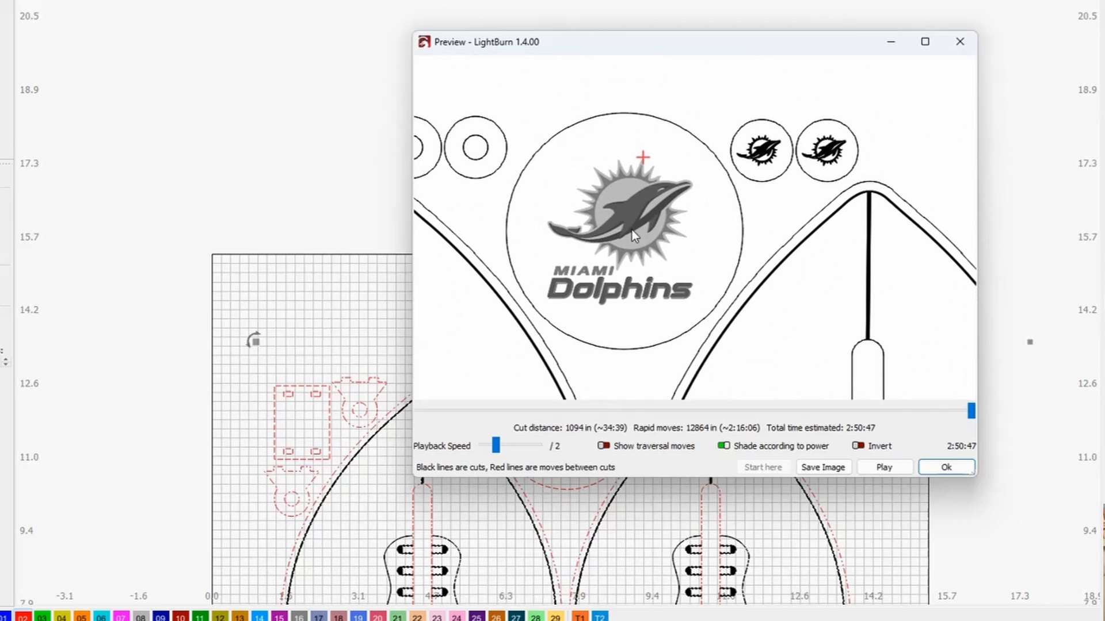
pyautogui.scroll(2, 631, 226)
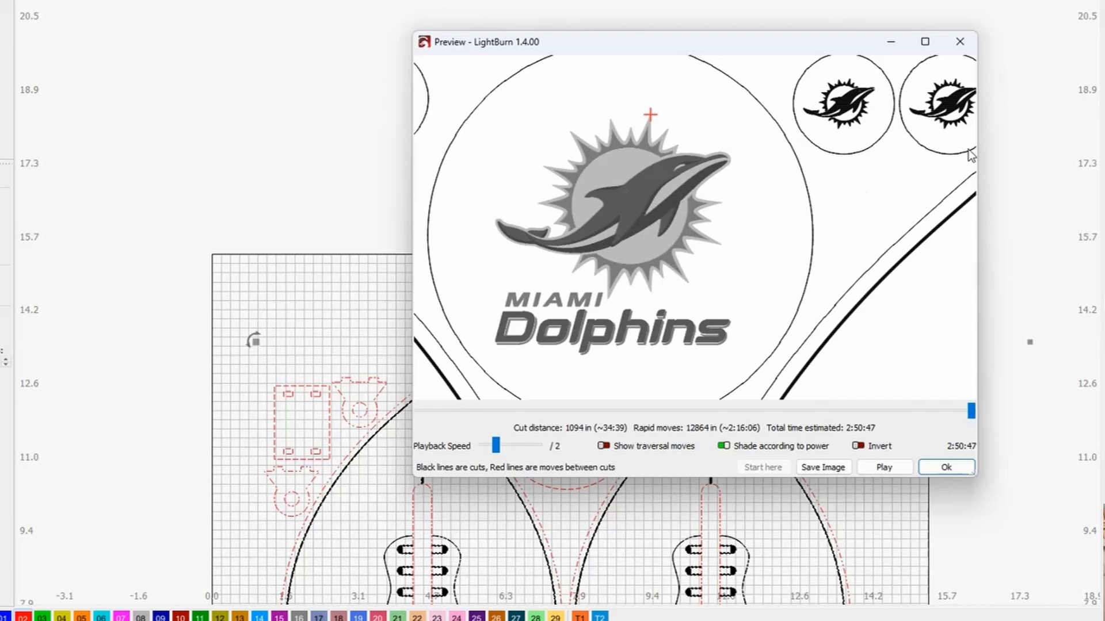
# Examine the engraving in the small logo circles in the preview, and close the preview
pyautogui.scroll(7, 880, 124)
pyautogui.moveTo(782, 155); pyautogui.dragTo(766, 396)
pyautogui.scroll(2, 761, 324)
pyautogui.scroll(-2, 760, 324)
pyautogui.scroll(-8, 758, 324)
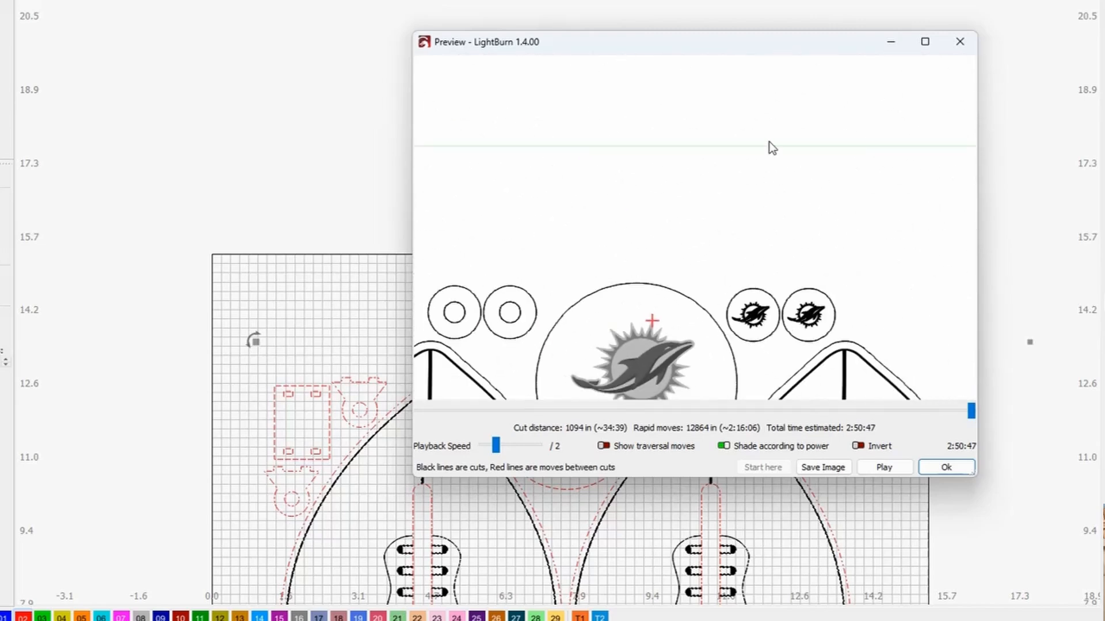
pyautogui.click(958, 44)
# Delete the pasted Miami Dolphins parts set from the work area, and return to the blank holder parts at its upper left
pyautogui.scroll(-4, 729, 138)
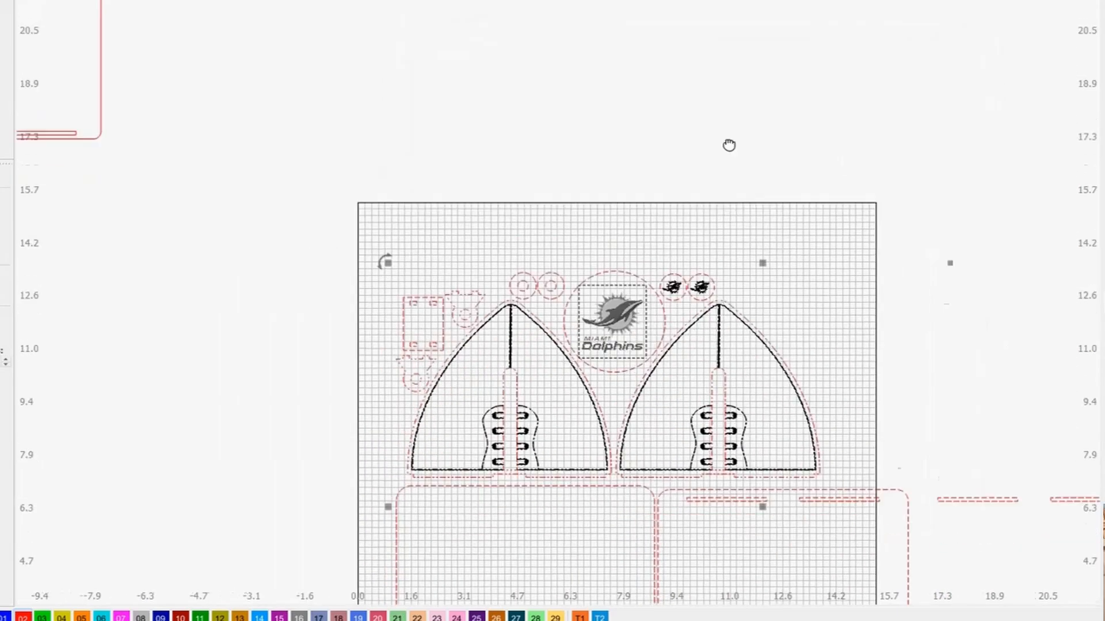
pyautogui.scroll(-3, 408, 112)
pyautogui.moveTo(387, 77); pyautogui.dragTo(868, 453)
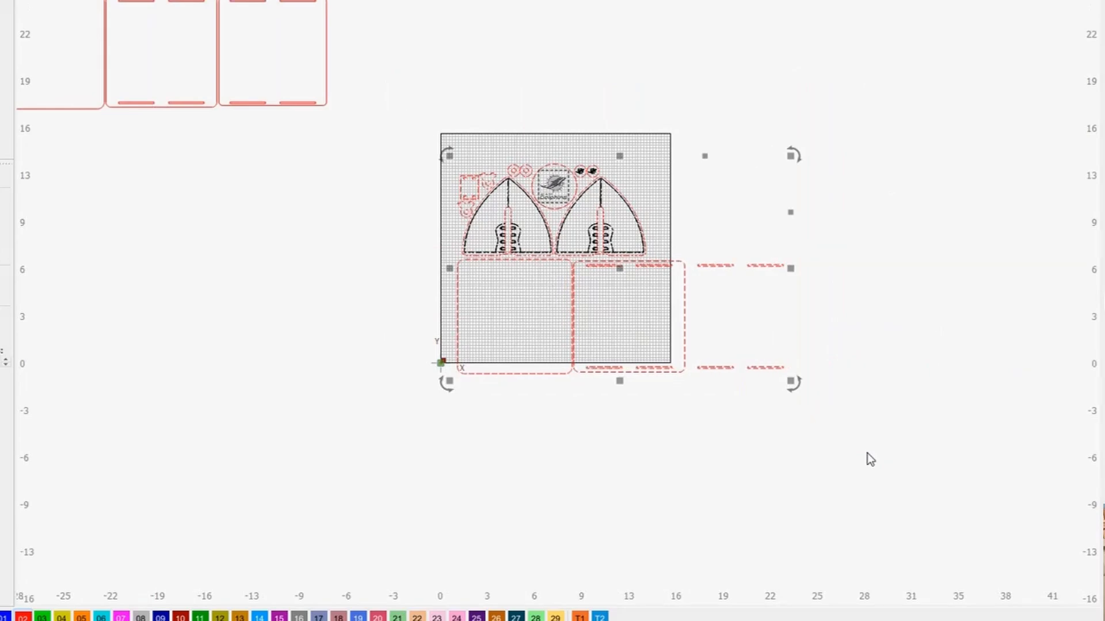
pyautogui.press('Delete')
pyautogui.moveTo(652, 295); pyautogui.dragTo(1073, 437)
pyautogui.scroll(3, 652, 264)
pyautogui.moveTo(651, 264); pyautogui.dragTo(646, 431)
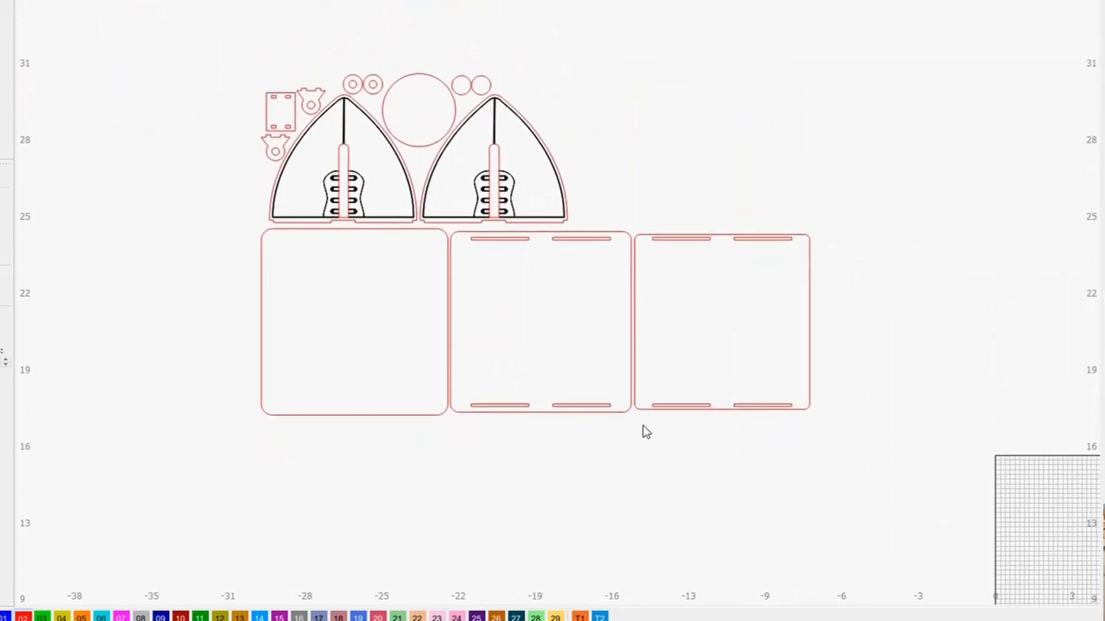